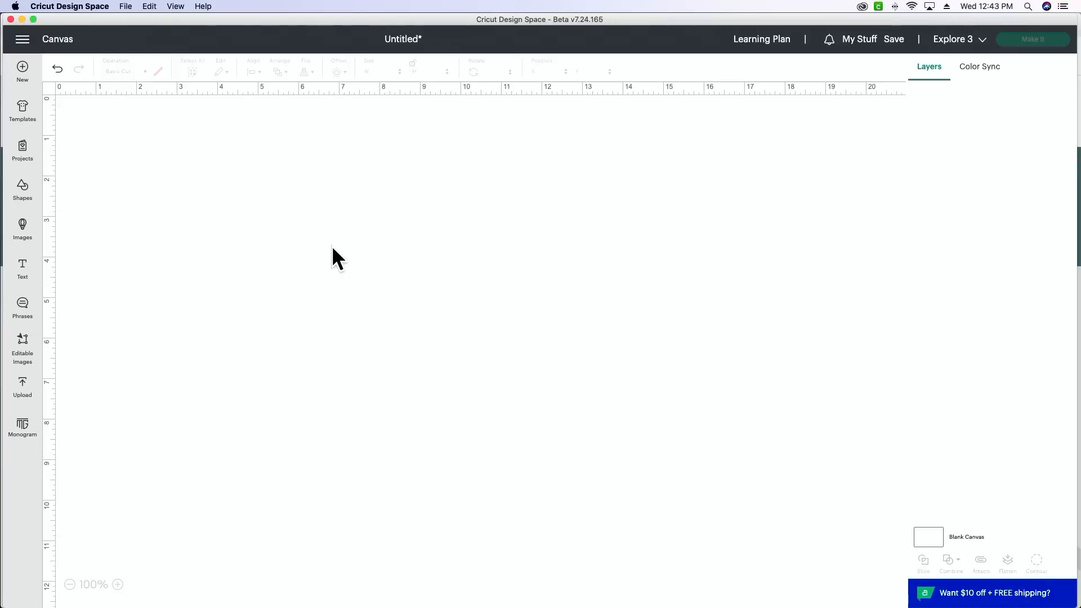
Step: Open the full list of uploaded images and add the white-bordered floral light bulb logo to the canvas
{"action": "left_click", "coordinate": [22, 401]}
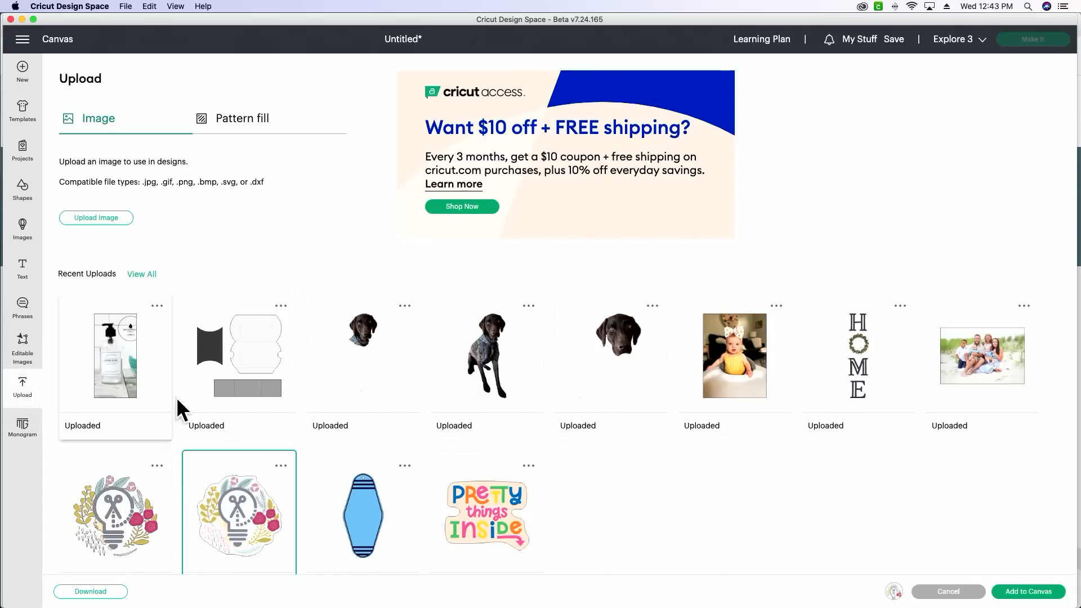
{"action": "scroll", "coordinate": [178, 397], "scroll_direction": "down", "scroll_amount": 1}
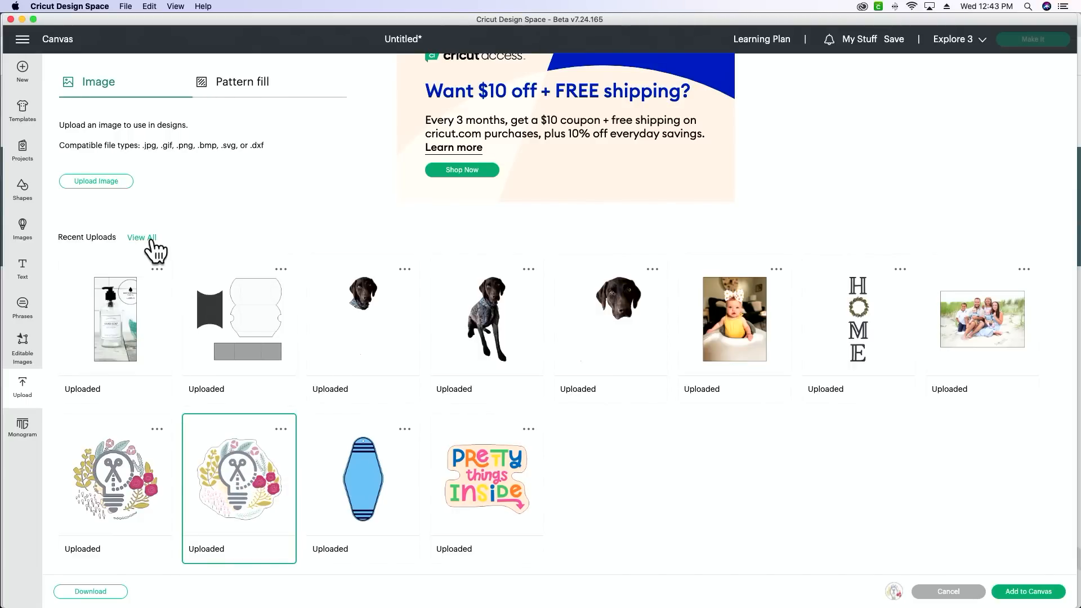
{"action": "left_click", "coordinate": [148, 238]}
{"action": "mouse_move", "coordinate": [687, 495]}
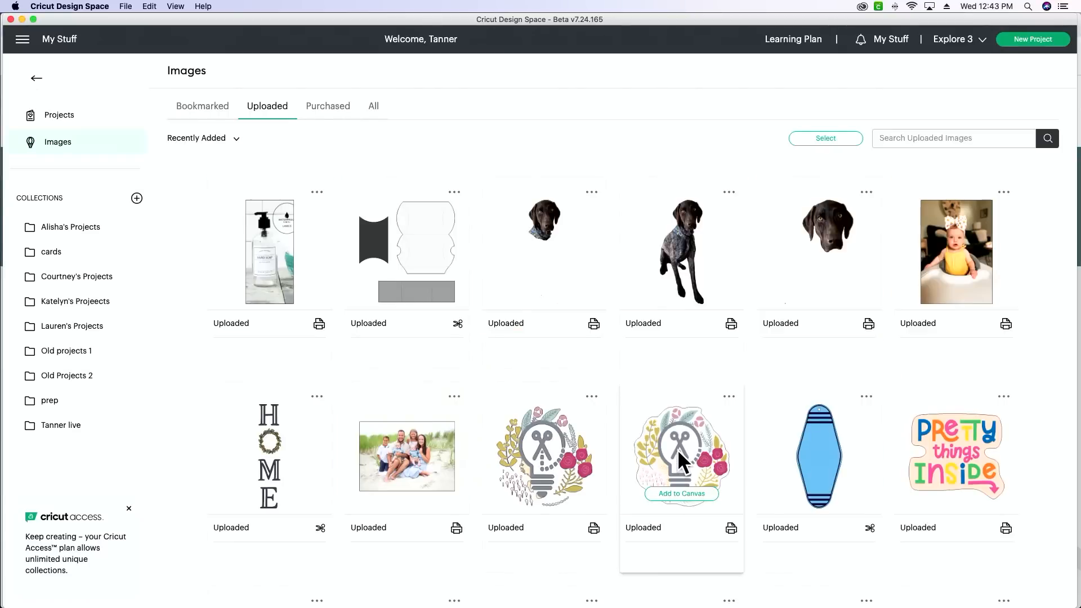
{"action": "scroll", "coordinate": [677, 450], "scroll_direction": "down", "scroll_amount": 3}
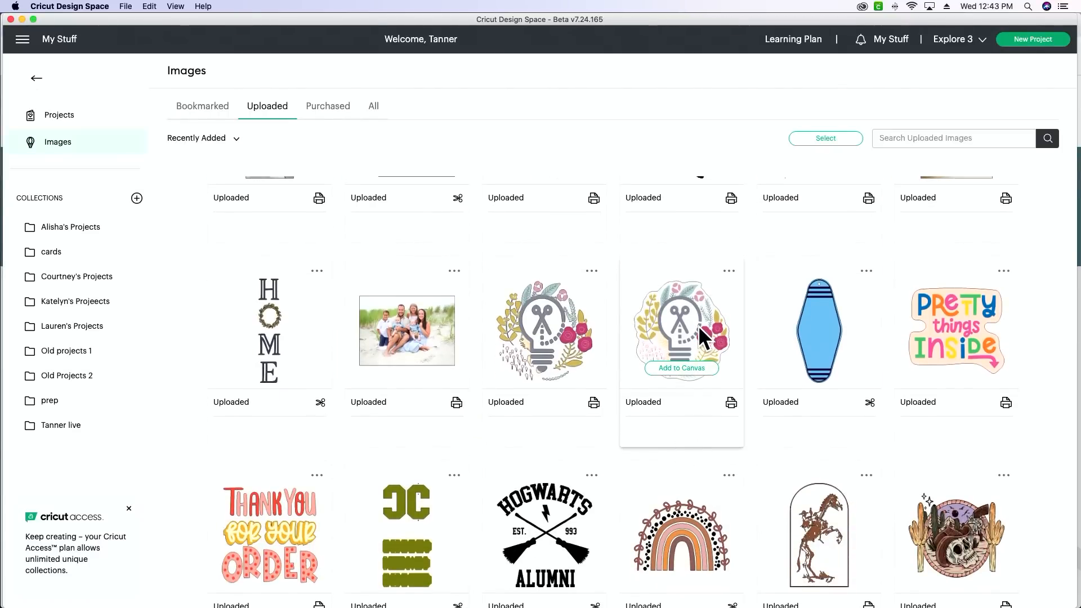
{"action": "left_click", "coordinate": [678, 369]}
Step: Add the uploaded boho rainbow image with the leafy vine border to the canvas
{"action": "scroll", "coordinate": [678, 369], "scroll_direction": "down", "scroll_amount": 2}
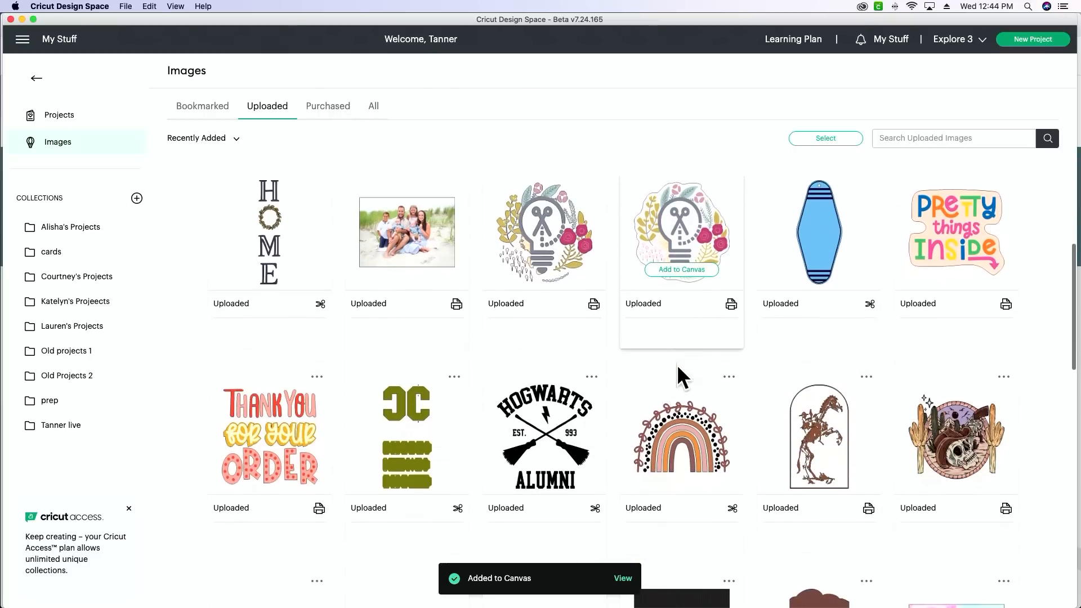
{"action": "scroll", "coordinate": [677, 364], "scroll_direction": "down", "scroll_amount": 2}
{"action": "scroll", "coordinate": [677, 363], "scroll_direction": "down", "scroll_amount": 1}
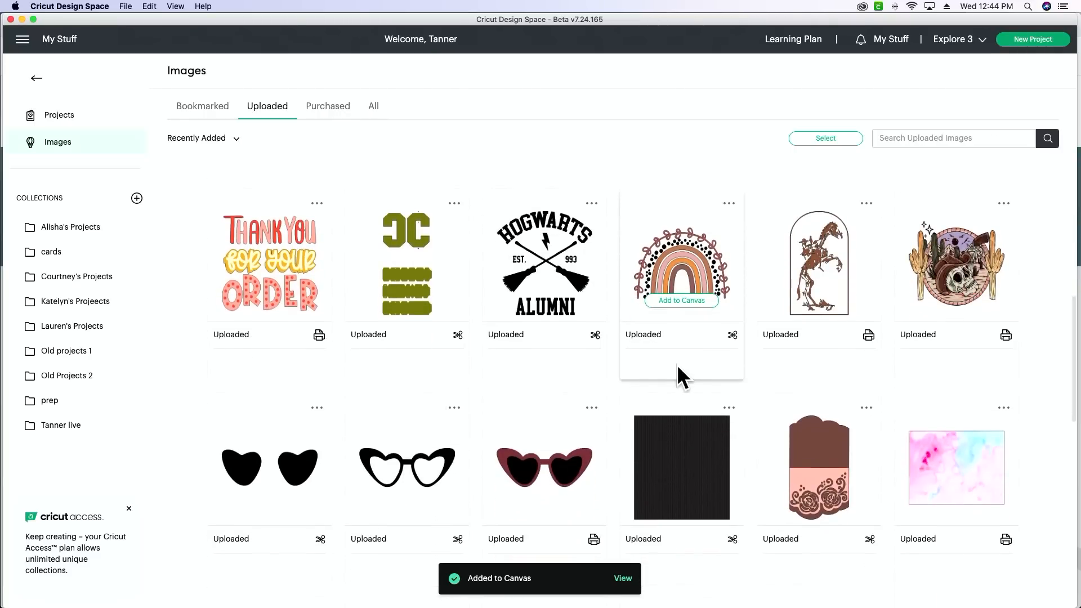
{"action": "scroll", "coordinate": [674, 264], "scroll_direction": "up", "scroll_amount": 2}
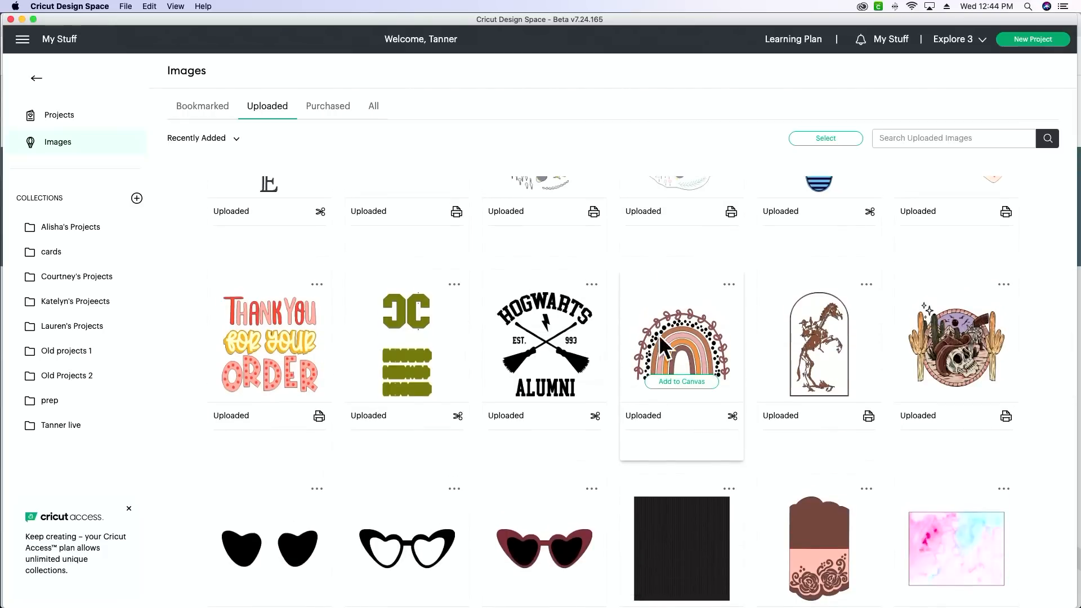
{"action": "left_click", "coordinate": [675, 382]}
Step: Find the "Hello Sunshine" lettering among the uploaded images and add it to the canvas
{"action": "scroll", "coordinate": [675, 383], "scroll_direction": "down", "scroll_amount": 9}
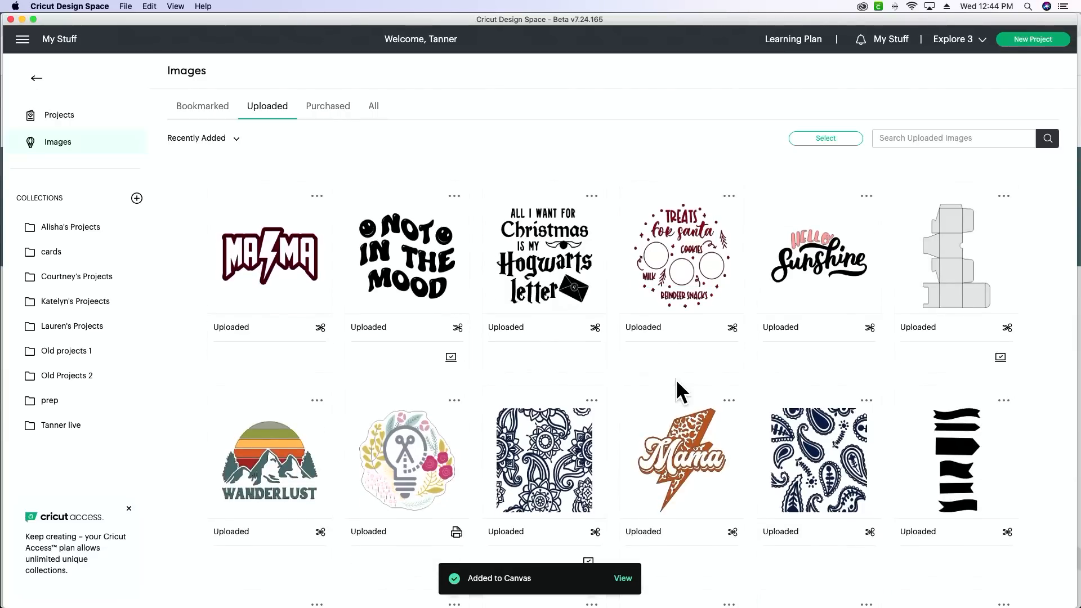
{"action": "scroll", "coordinate": [675, 380], "scroll_direction": "down", "scroll_amount": 2}
{"action": "scroll", "coordinate": [675, 380], "scroll_direction": "up", "scroll_amount": 2}
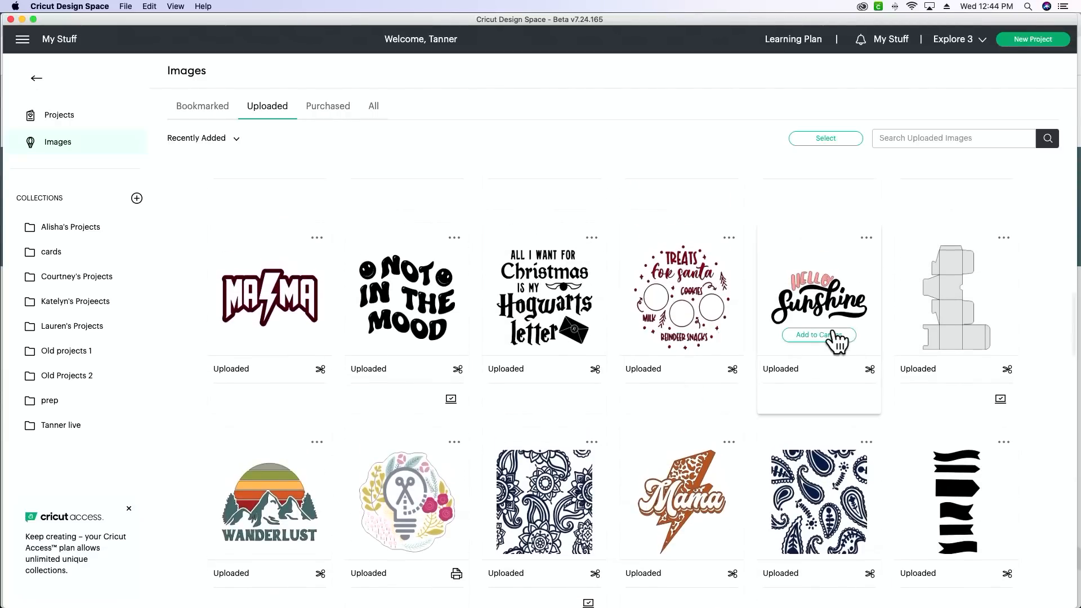
{"action": "left_click", "coordinate": [818, 337]}
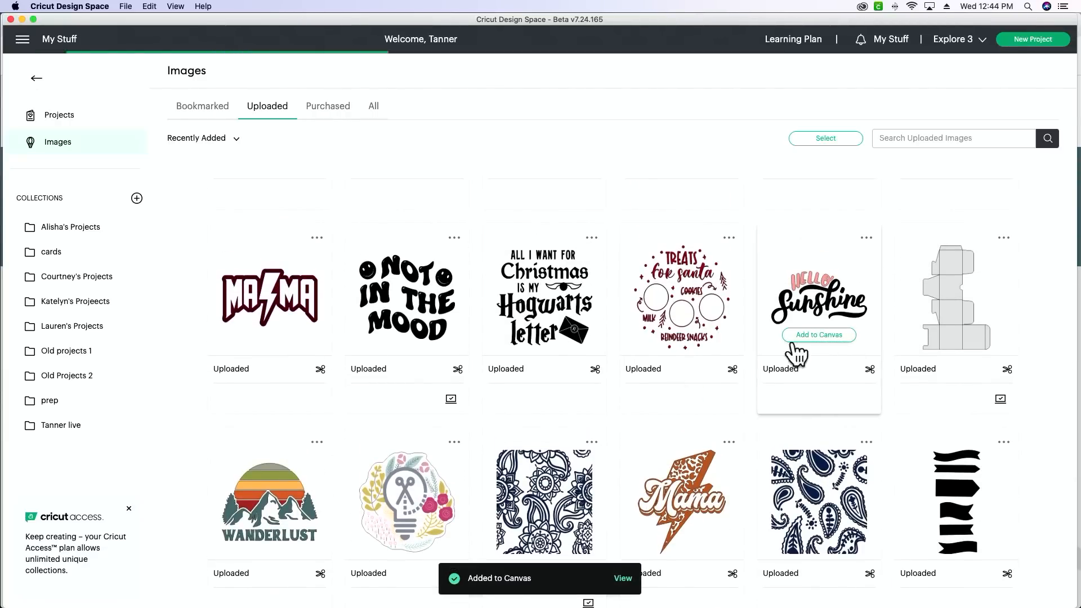
Step: Find the uploaded "Mama" design with retro flowers and add it to the canvas
{"action": "scroll", "coordinate": [761, 343], "scroll_direction": "down", "scroll_amount": 2}
{"action": "scroll", "coordinate": [761, 342], "scroll_direction": "down", "scroll_amount": 8}
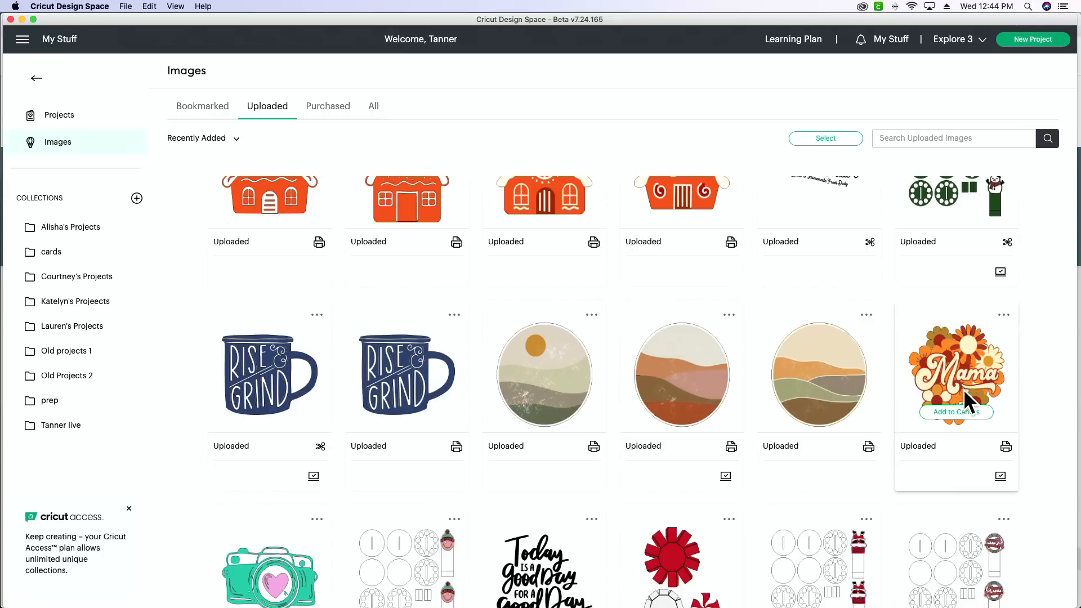
{"action": "left_click", "coordinate": [962, 412]}
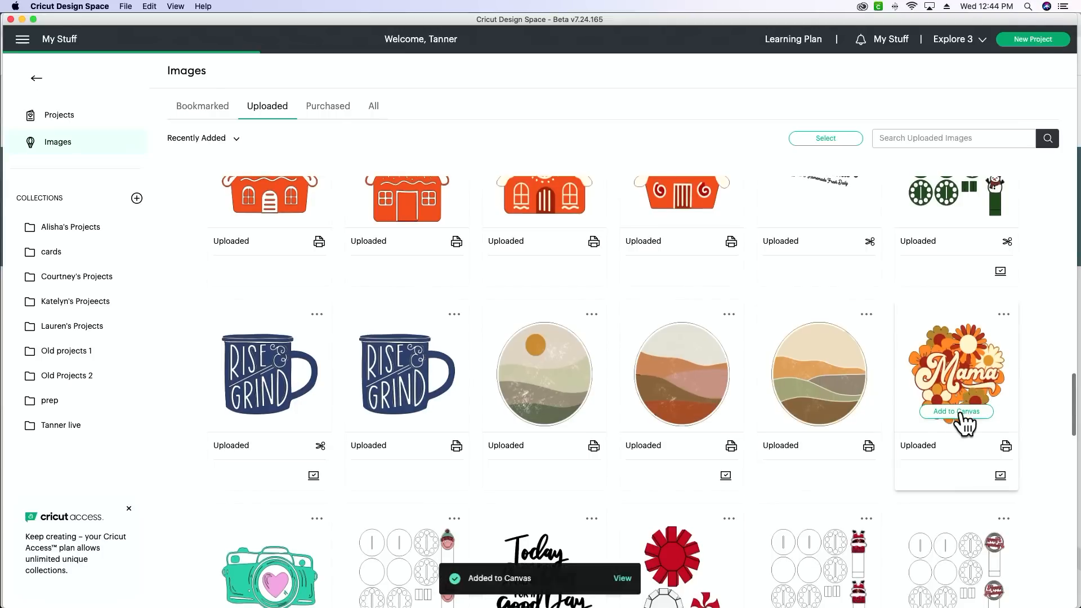
Step: Leave the uploaded images list and insert the preselected floral light bulb logo onto the canvas
{"action": "scroll", "coordinate": [964, 423], "scroll_direction": "up", "scroll_amount": 1}
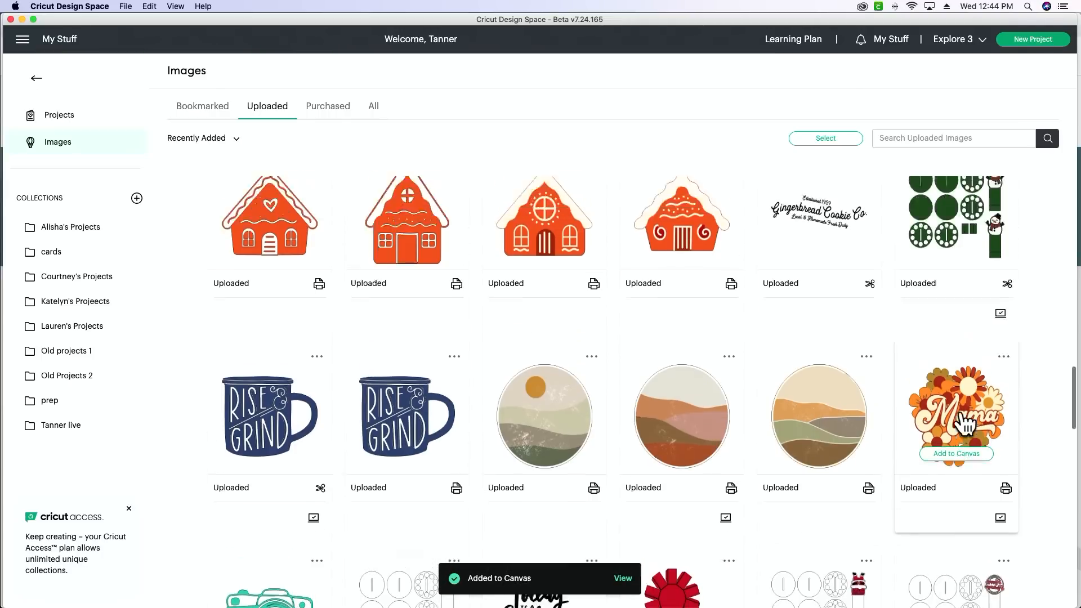
{"action": "scroll", "coordinate": [964, 424], "scroll_direction": "up", "scroll_amount": 10}
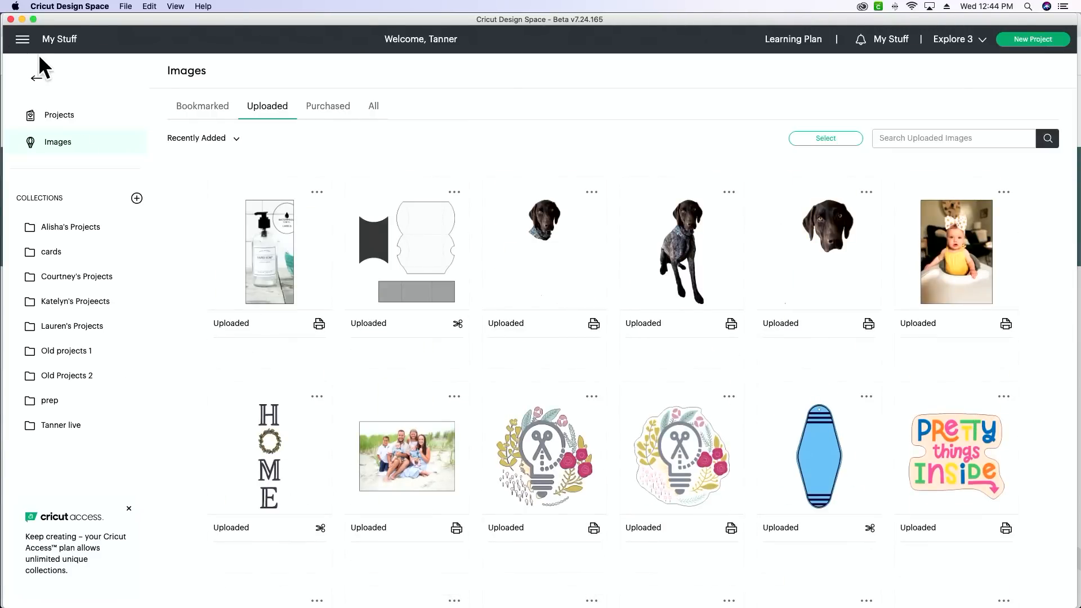
{"action": "left_click", "coordinate": [36, 79]}
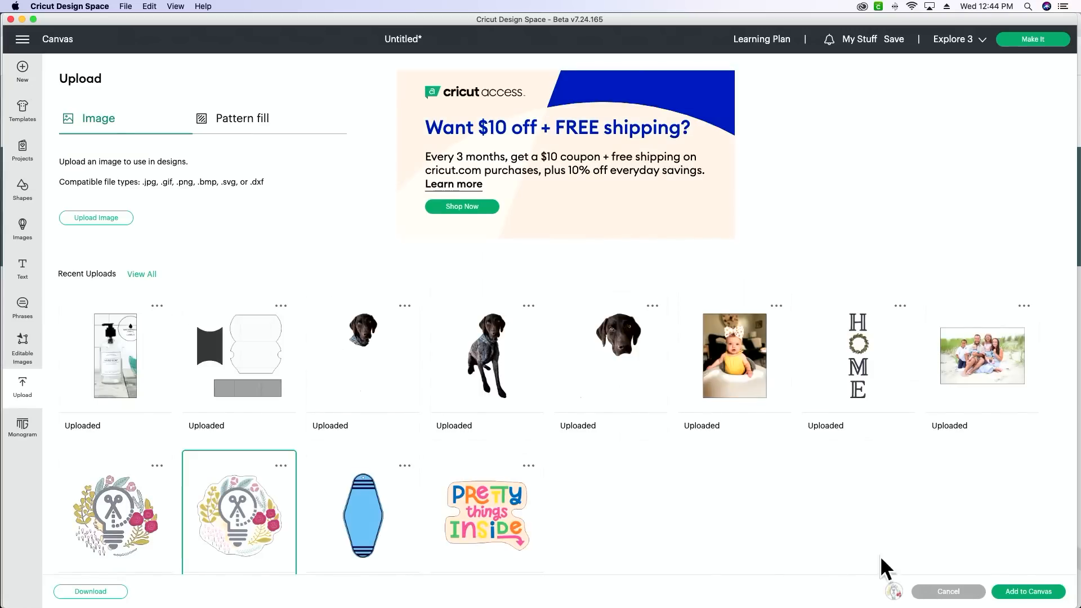
{"action": "left_click", "coordinate": [1014, 592]}
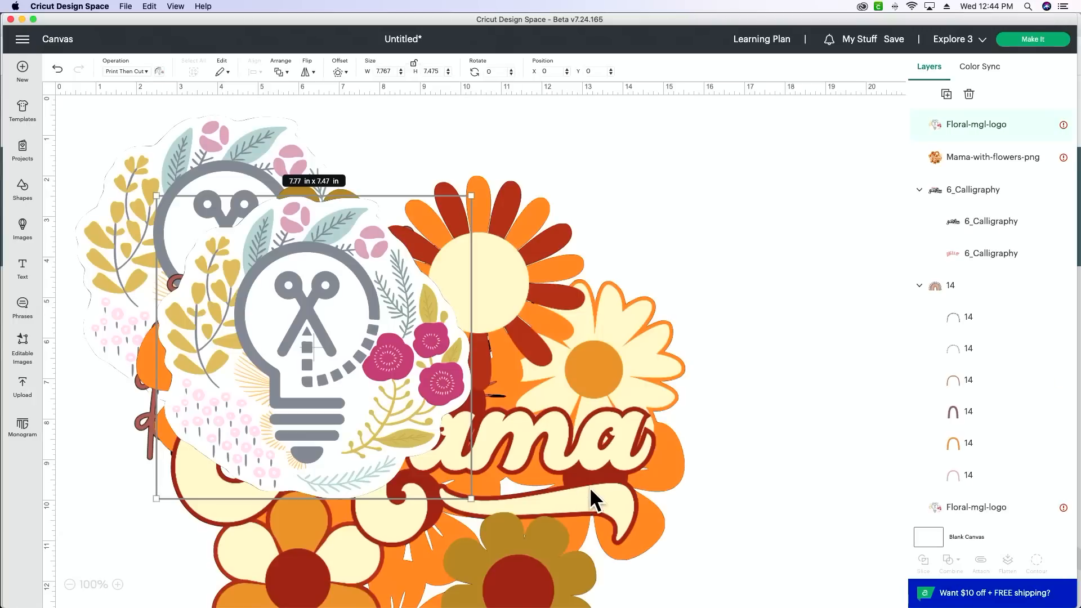
Step: Move the top floral logo and the Mama design apart from the pile and delete the duplicate floral logo at the back
{"action": "left_click_drag", "start_coordinate": [300, 359], "coordinate": [749, 295]}
{"action": "left_click_drag", "start_coordinate": [398, 406], "coordinate": [563, 581]}
{"action": "left_click", "coordinate": [150, 212]}
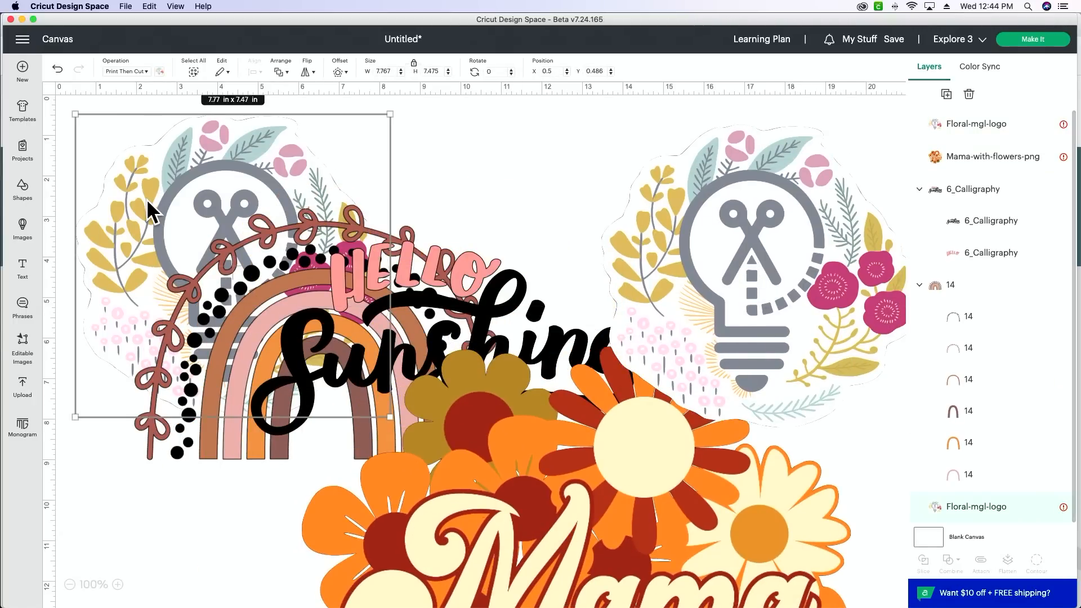
{"action": "key", "text": "Delete"}
Step: Reposition the floral logo and Mama design, and hide the Mama-with-flowers-png, 6_Calligraphy and 14 layers so only the logo shows
{"action": "left_click_drag", "start_coordinate": [745, 219], "coordinate": [442, 212]}
{"action": "left_click_drag", "start_coordinate": [639, 445], "coordinate": [690, 382]}
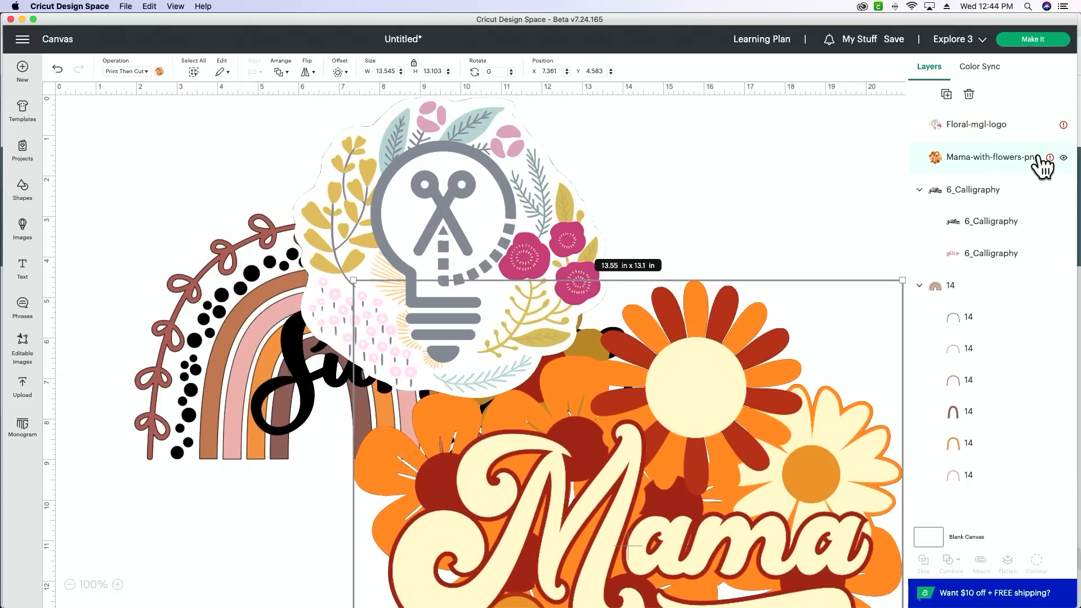
{"action": "left_click", "coordinate": [1064, 158]}
{"action": "left_click", "coordinate": [1063, 125]}
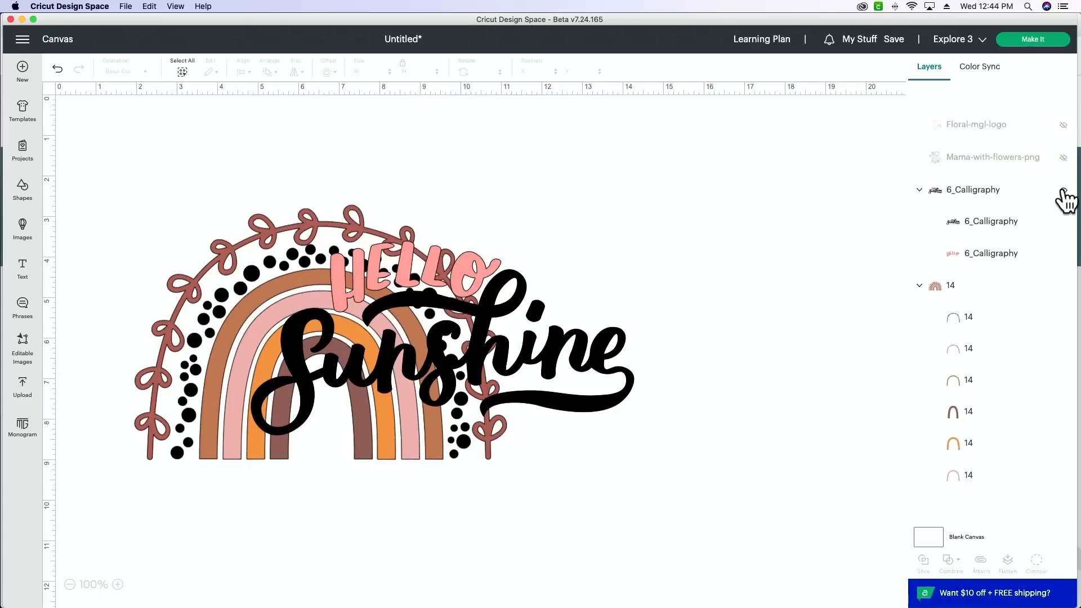
{"action": "left_click", "coordinate": [1063, 125]}
{"action": "left_click", "coordinate": [1064, 190]}
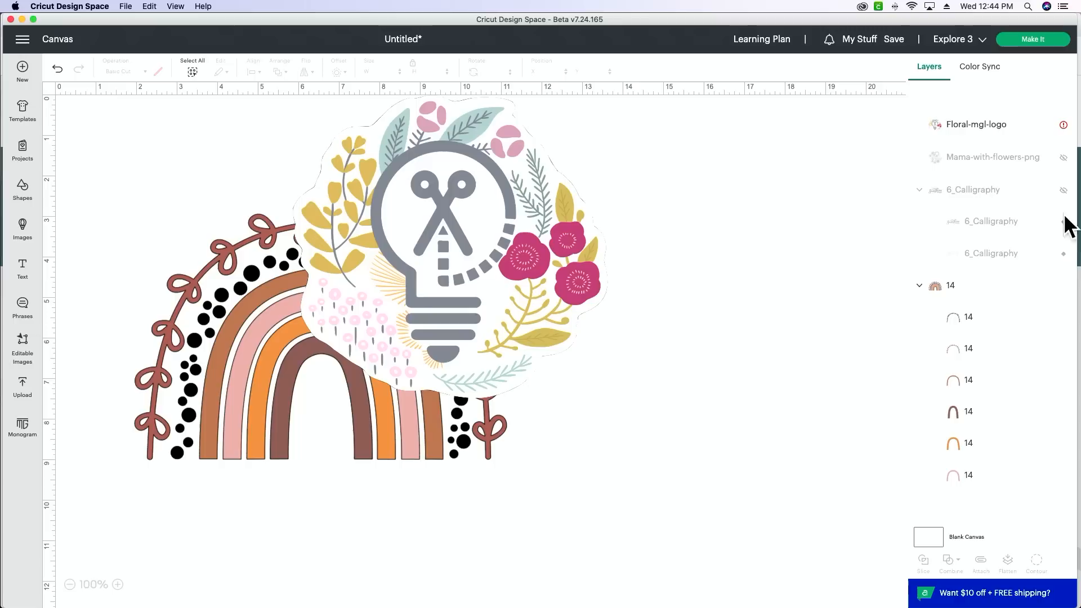
{"action": "left_click", "coordinate": [1064, 286]}
Step: Shrink the floral logo to about 1.75 × 1.68 in and place it near the canvas's upper-left corner
{"action": "left_click_drag", "start_coordinate": [494, 296], "coordinate": [382, 334]}
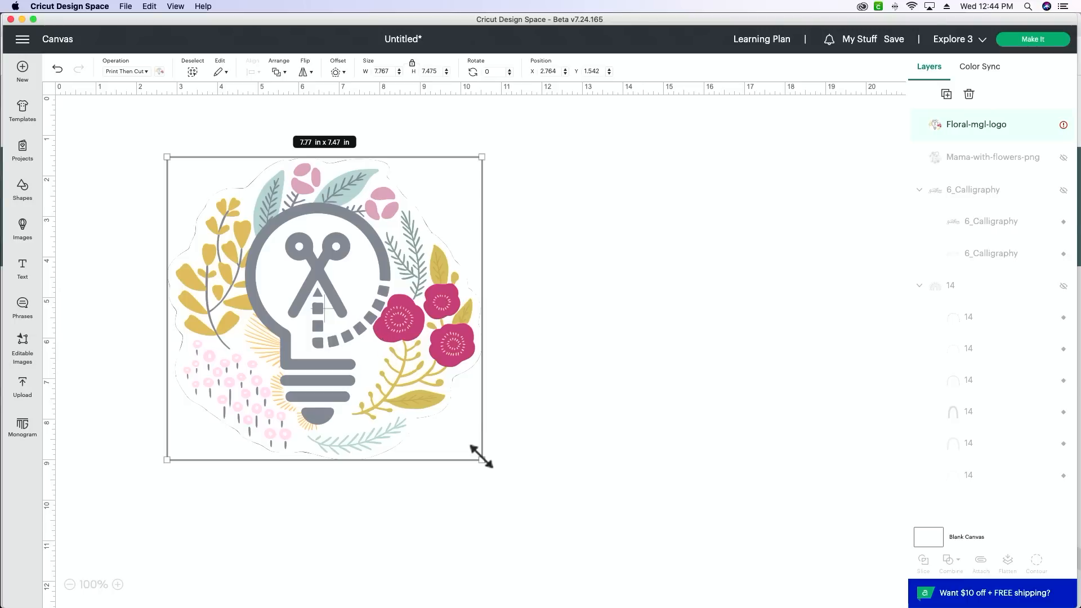
{"action": "left_click_drag", "start_coordinate": [481, 456], "coordinate": [246, 258]}
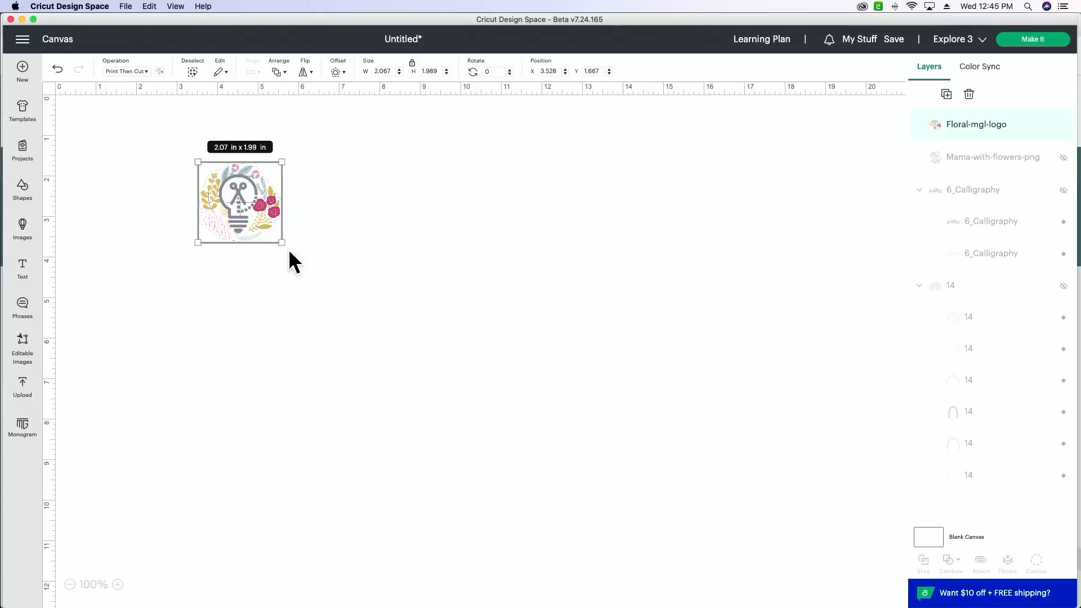
{"action": "left_click_drag", "start_coordinate": [281, 242], "coordinate": [558, 397]}
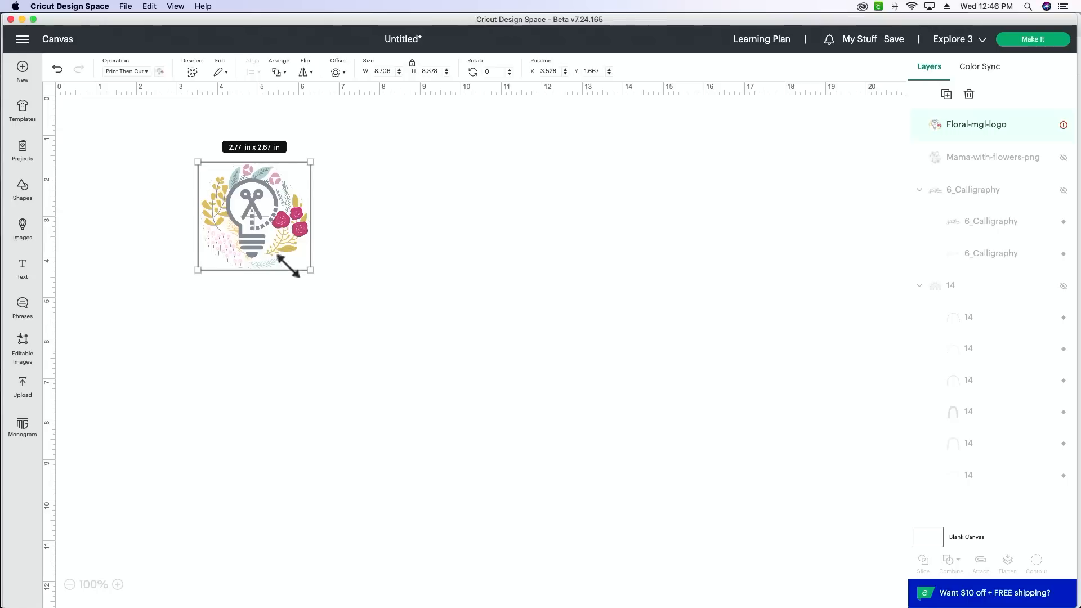
{"action": "left_click_drag", "start_coordinate": [290, 266], "coordinate": [153, 165]}
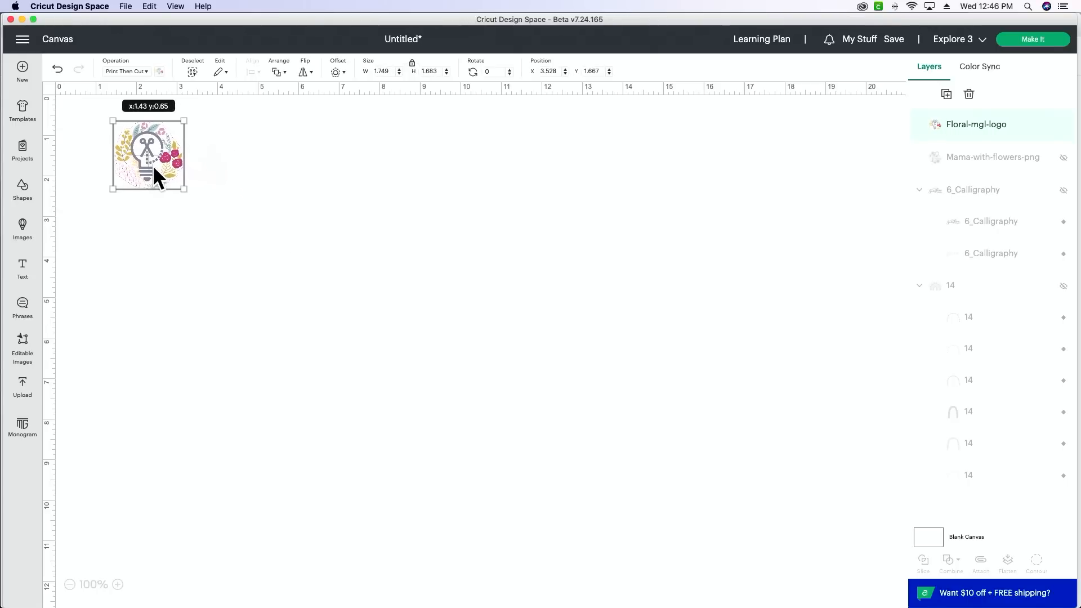
Step: Show the Mama-with-flowers-png layer, scale it to about 9.67 × 9.35 in and place it beside the small floral logo
{"action": "left_click", "coordinate": [1064, 164]}
{"action": "left_click_drag", "start_coordinate": [758, 398], "coordinate": [604, 344]}
{"action": "left_click_drag", "start_coordinate": [777, 155], "coordinate": [676, 280]}
{"action": "left_click_drag", "start_coordinate": [453, 454], "coordinate": [476, 387]}
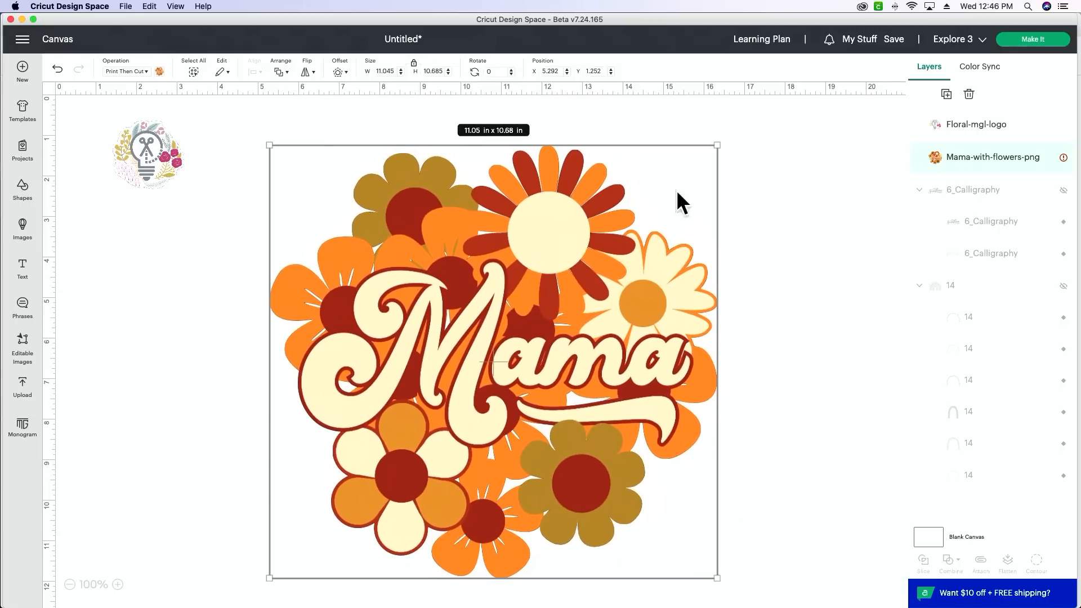
{"action": "left_click_drag", "start_coordinate": [715, 141], "coordinate": [696, 166]}
{"action": "left_click_drag", "start_coordinate": [552, 278], "coordinate": [551, 252]}
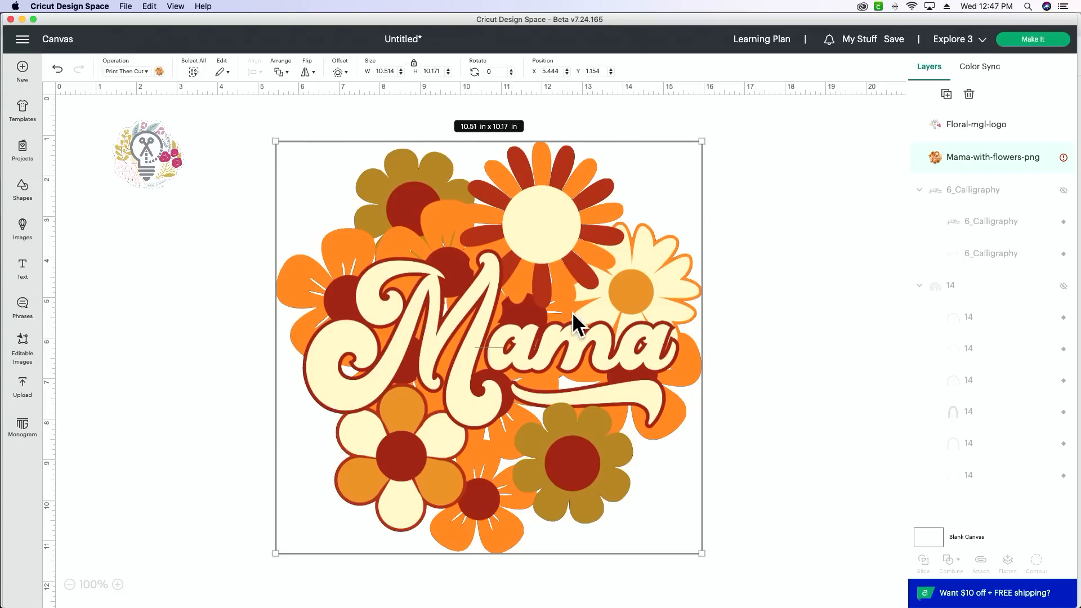
{"action": "left_click_drag", "start_coordinate": [699, 547], "coordinate": [515, 372]}
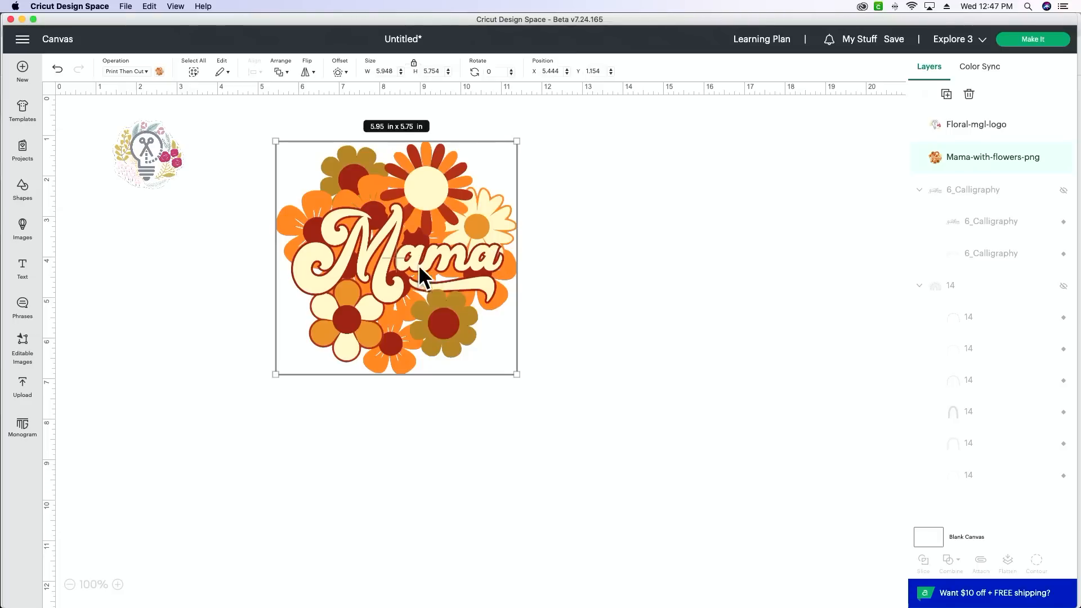
{"action": "left_click_drag", "start_coordinate": [515, 371], "coordinate": [668, 520]}
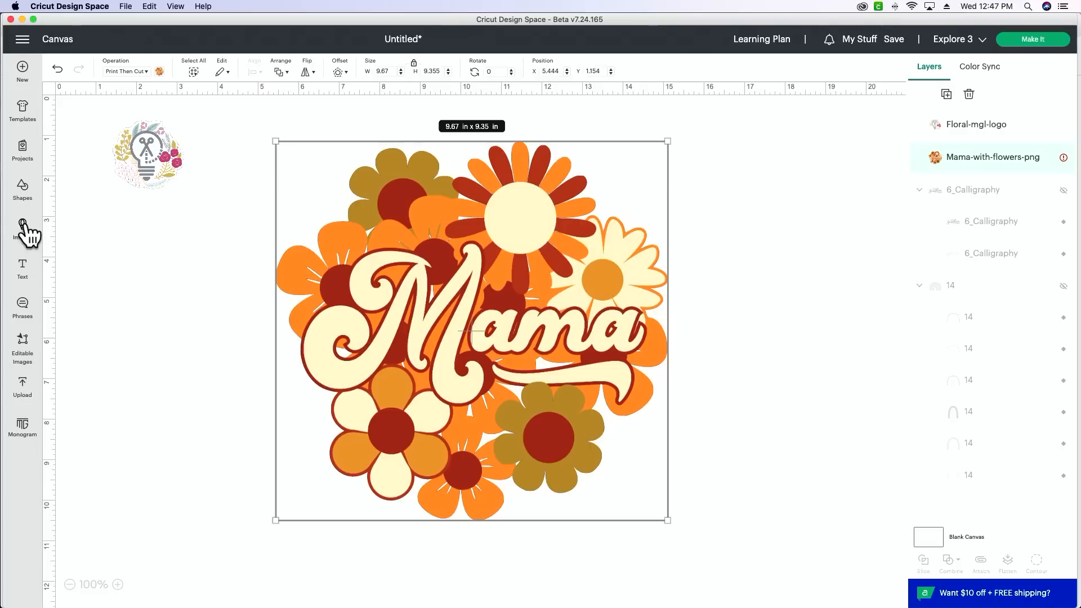
Step: Insert a square shape, enlarge it to about 6.38 × 6.38 in and place it below the floral logo at the canvas's left edge
{"action": "left_click", "coordinate": [23, 198]}
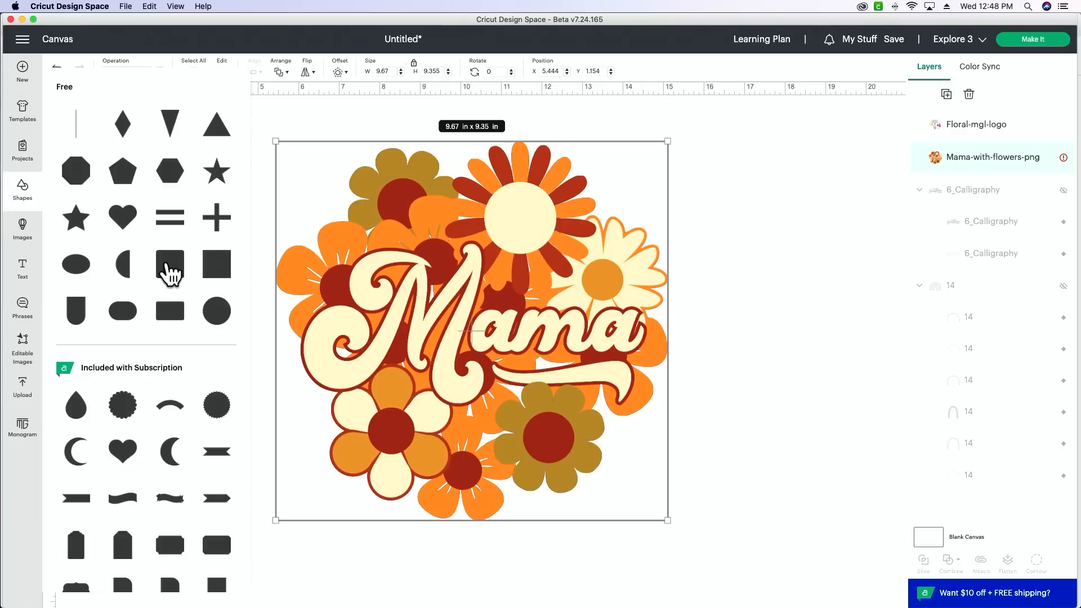
{"action": "left_click", "coordinate": [217, 275]}
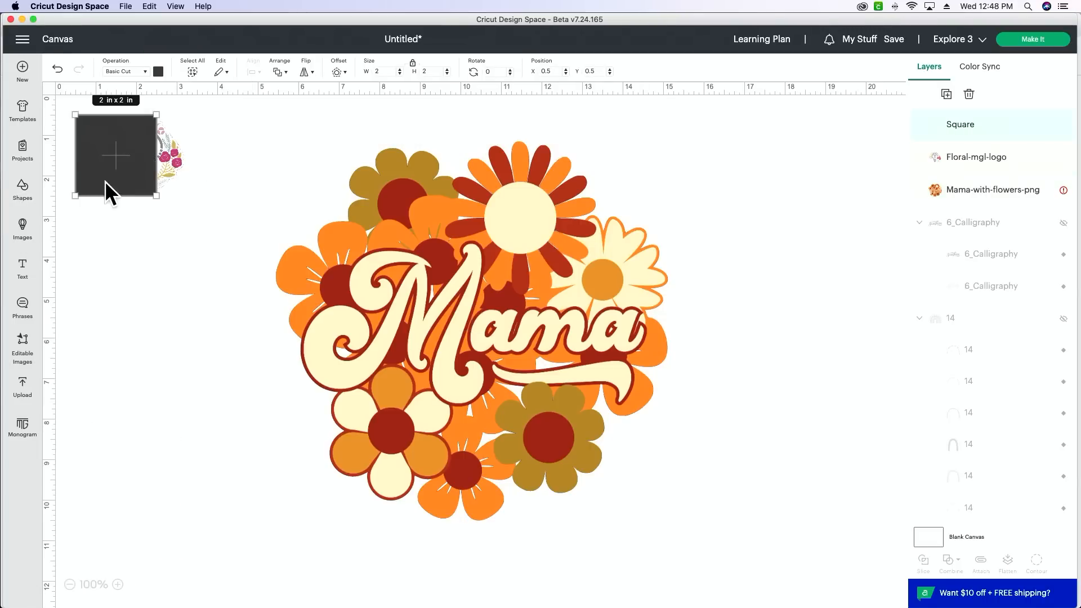
{"action": "left_click_drag", "start_coordinate": [106, 188], "coordinate": [333, 469]}
{"action": "left_click_drag", "start_coordinate": [233, 405], "coordinate": [216, 371]}
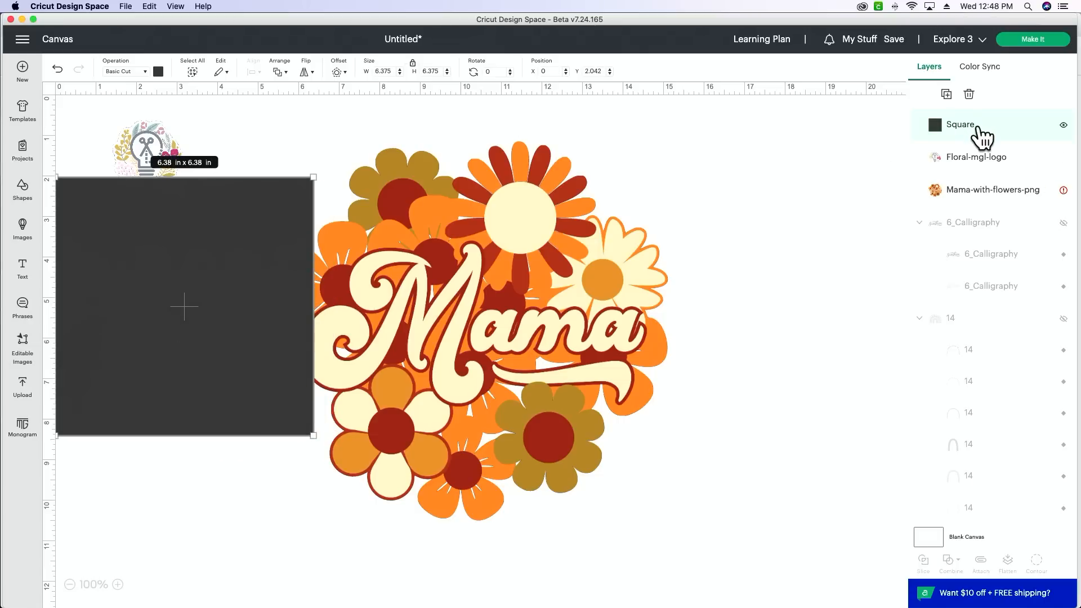
Step: Send the square to the back of the layer order and move it behind the upper-left part of the Mama design
{"action": "left_click_drag", "start_coordinate": [985, 137], "coordinate": [1033, 559]}
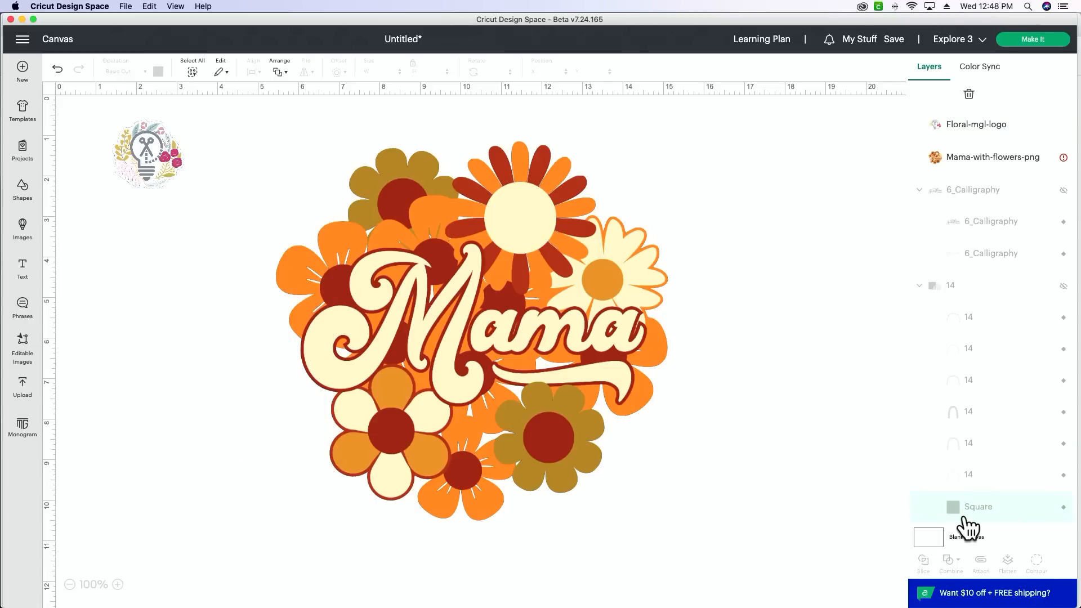
{"action": "left_click_drag", "start_coordinate": [988, 523], "coordinate": [966, 121]}
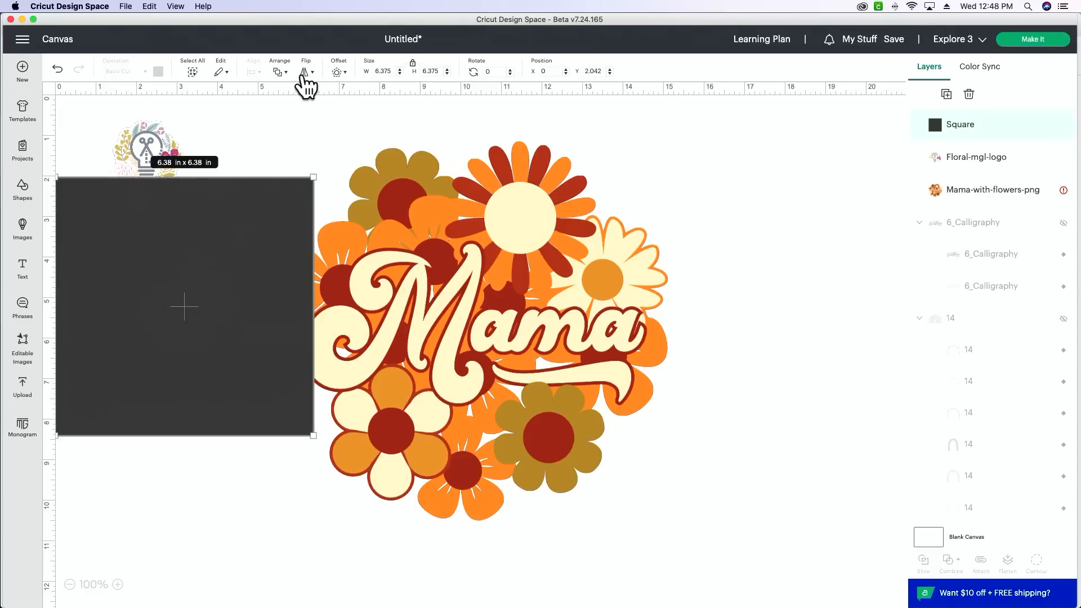
{"action": "left_click", "coordinate": [279, 73]}
{"action": "left_click", "coordinate": [309, 134]}
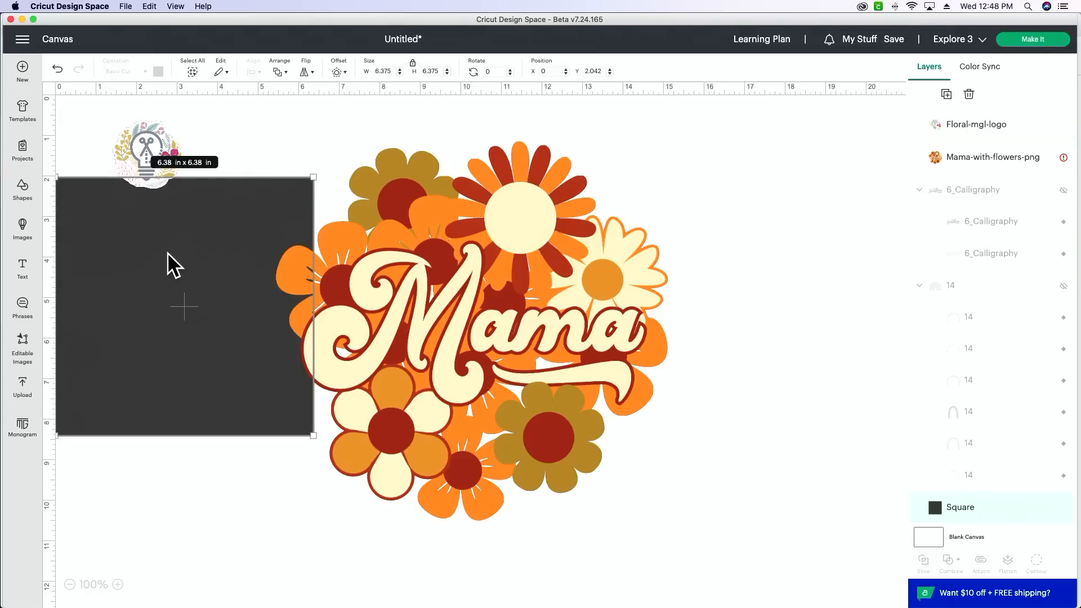
{"action": "left_click_drag", "start_coordinate": [169, 268], "coordinate": [313, 220]}
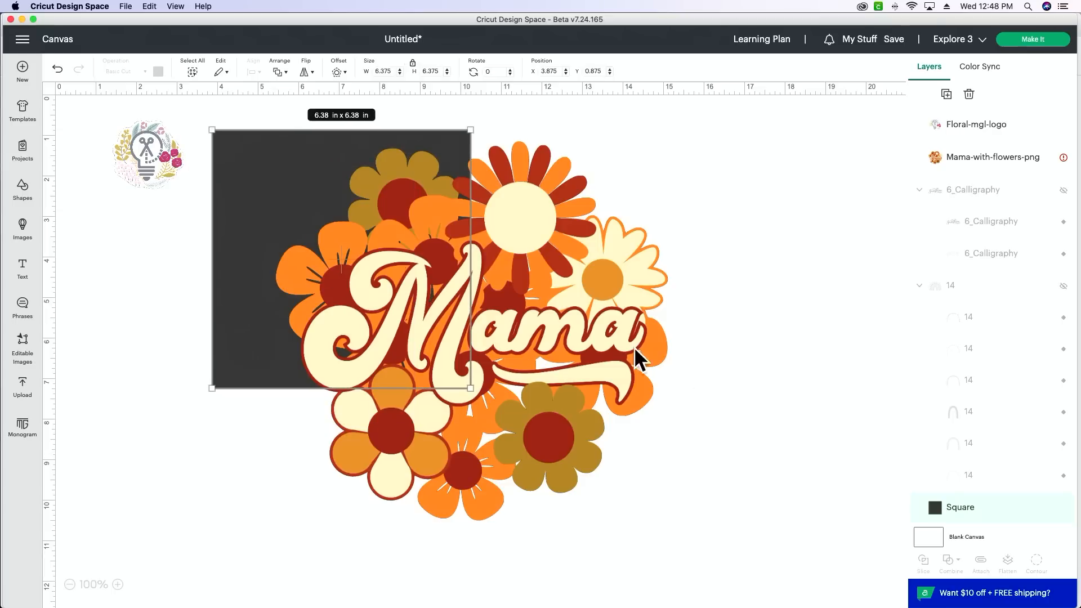
Step: Enlarge the square behind the Mama design to about 8.26 × 8.26 in
{"action": "left_click_drag", "start_coordinate": [472, 369], "coordinate": [549, 416]}
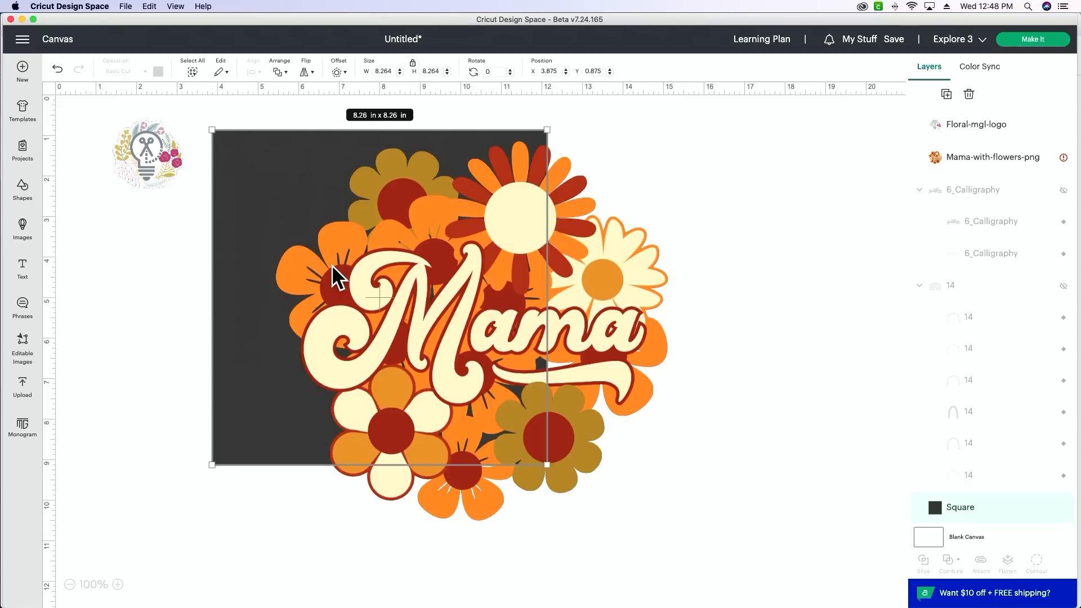
{"action": "scroll", "coordinate": [337, 299], "scroll_direction": "right", "scroll_amount": 1}
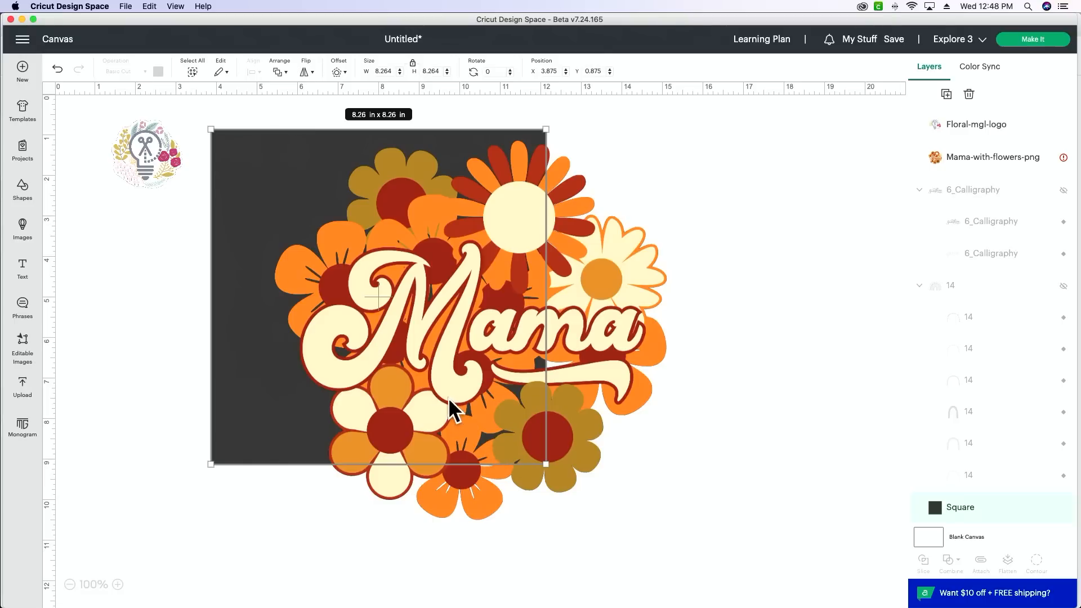
{"action": "scroll", "coordinate": [465, 400], "scroll_direction": "down", "scroll_amount": 1}
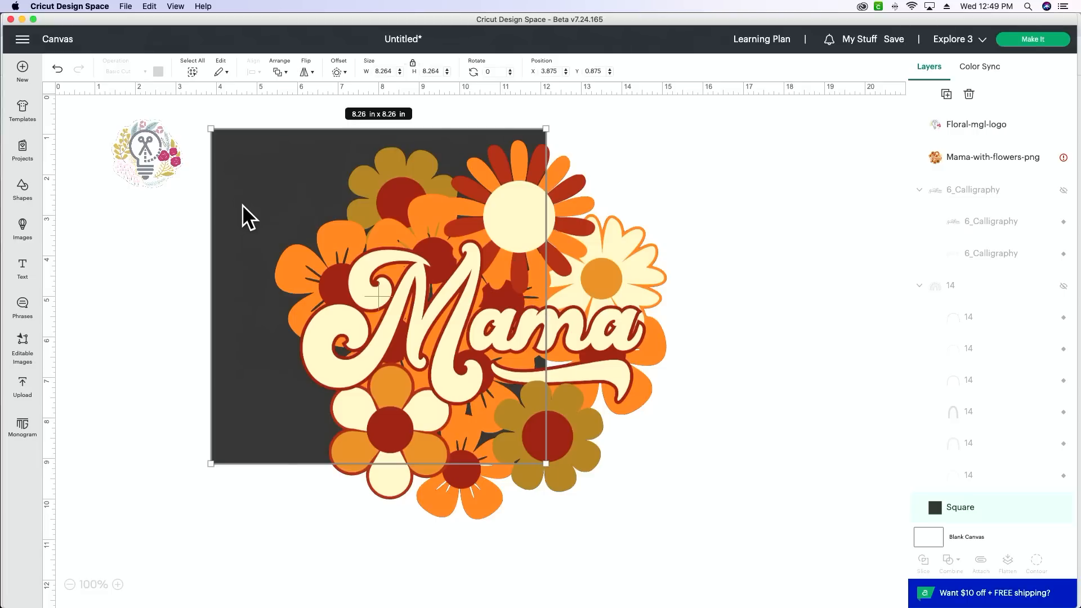
Step: Move the square out from behind the Mama design, shrink it to about 2.44 × 2.44 in and place it below the floral logo
{"action": "left_click_drag", "start_coordinate": [242, 205], "coordinate": [88, 330]}
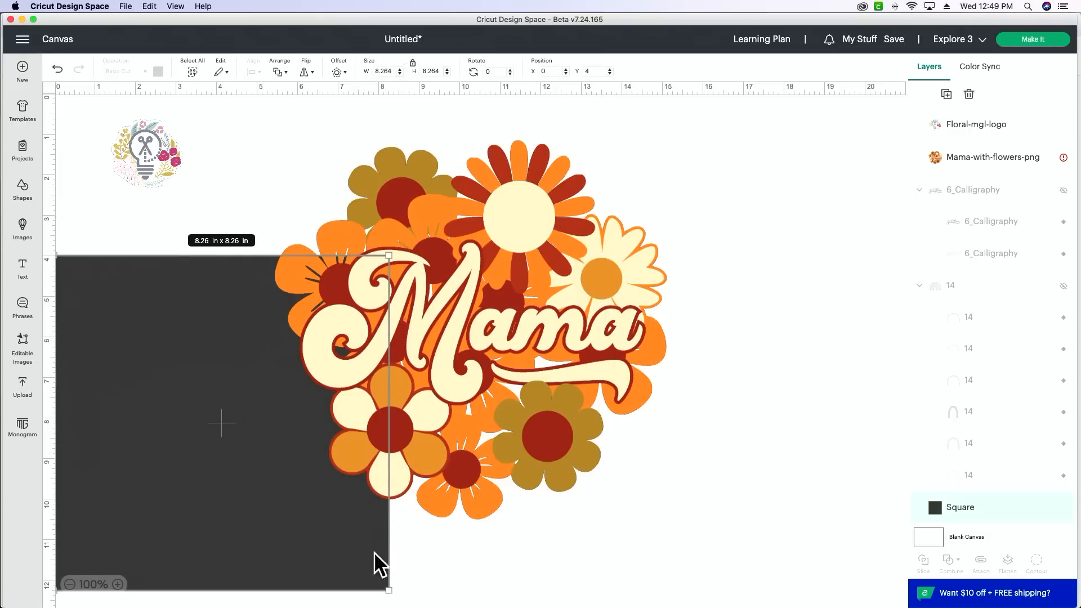
{"action": "left_click_drag", "start_coordinate": [388, 590], "coordinate": [152, 352]}
{"action": "left_click_drag", "start_coordinate": [119, 286], "coordinate": [134, 262]}
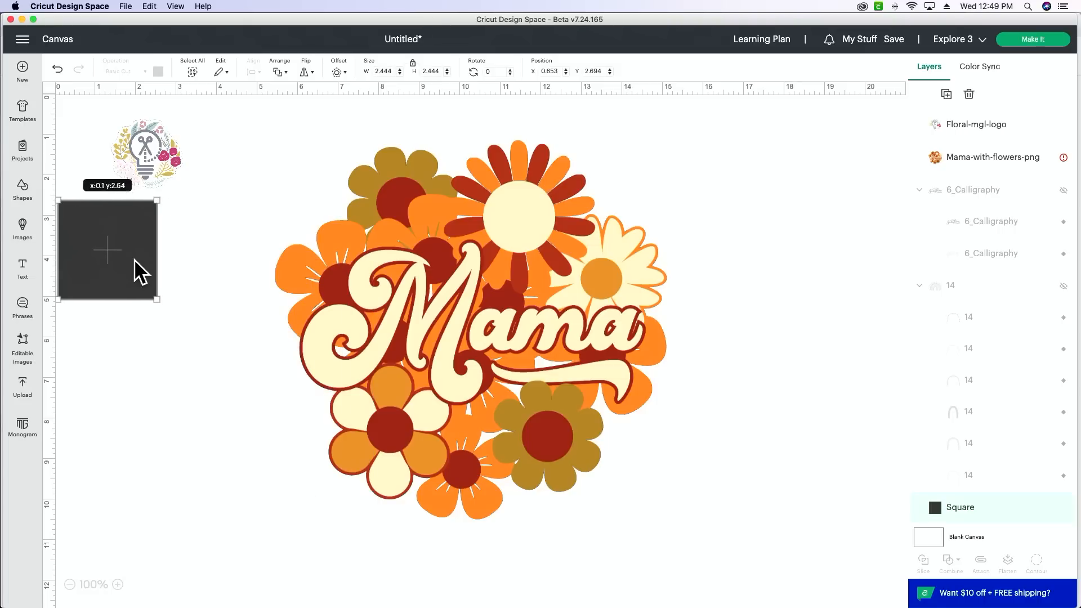
Step: Apply a 0.1 in offset with rounded corners around the Mama-with-flowers-png image
{"action": "left_click", "coordinate": [516, 317]}
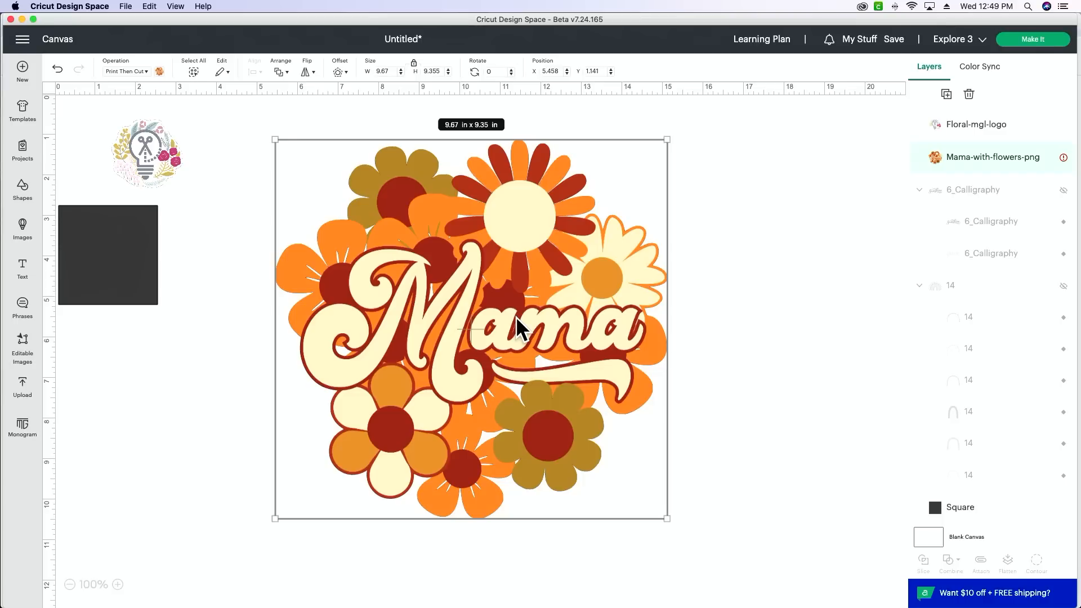
{"action": "scroll", "coordinate": [513, 312], "scroll_direction": "right", "scroll_amount": 1}
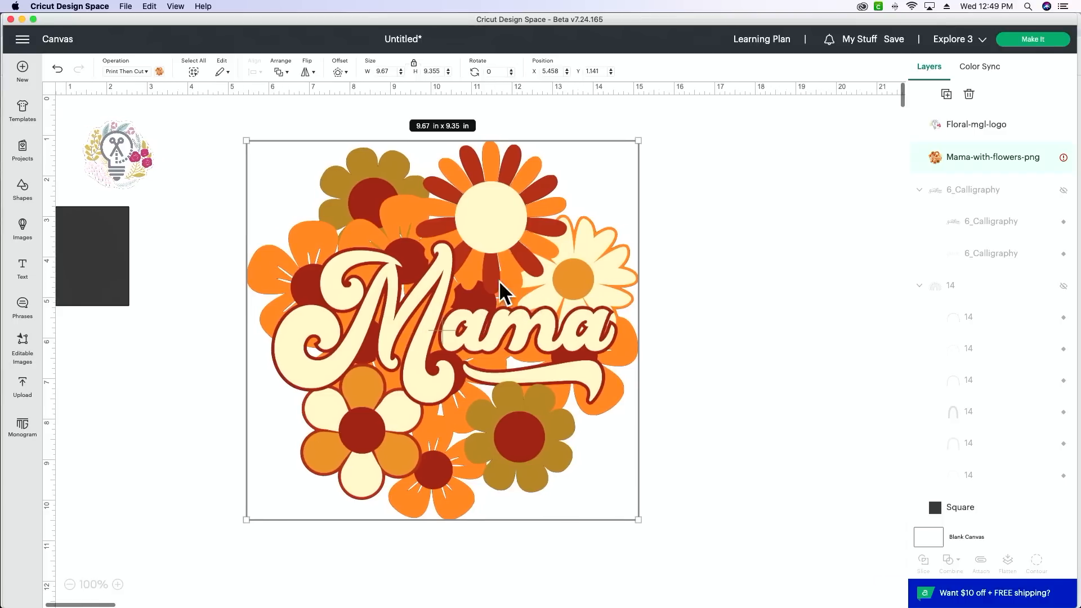
{"action": "scroll", "coordinate": [386, 227], "scroll_direction": "left", "scroll_amount": 1}
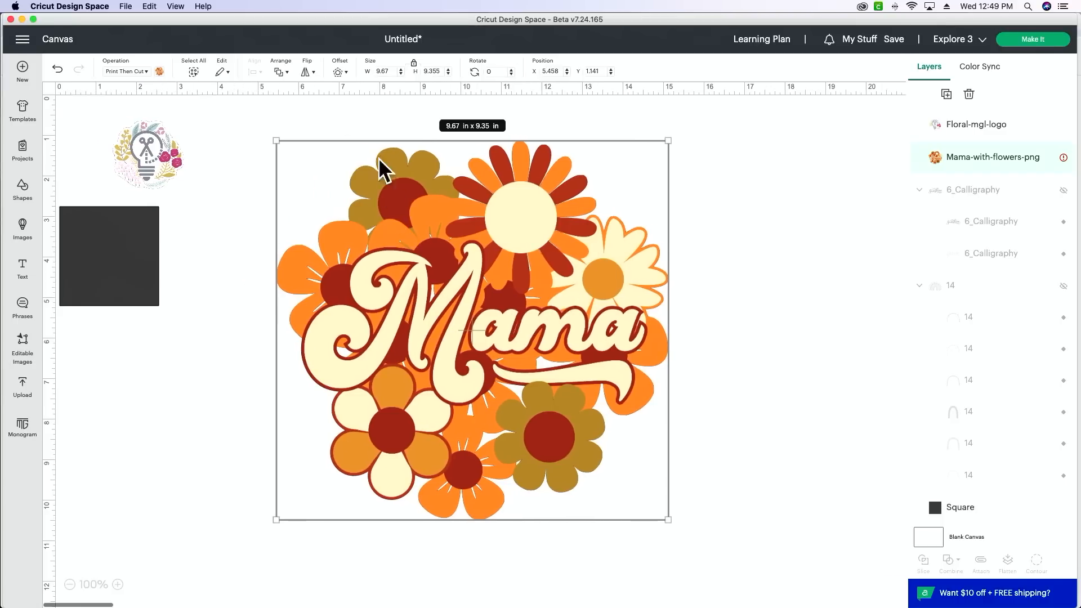
{"action": "left_click", "coordinate": [339, 72]}
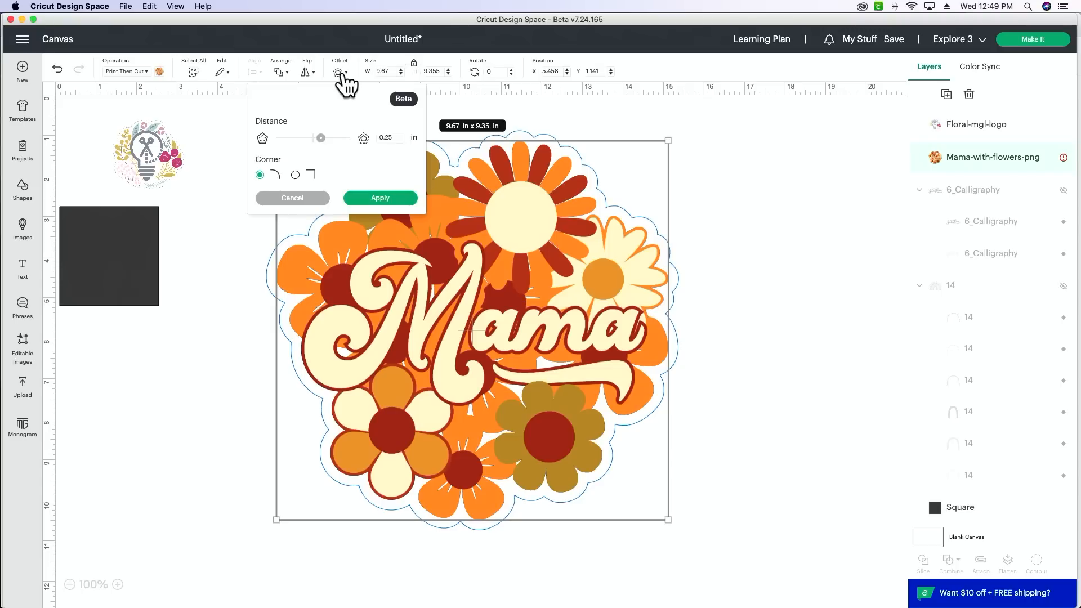
{"action": "left_click", "coordinate": [393, 137]}
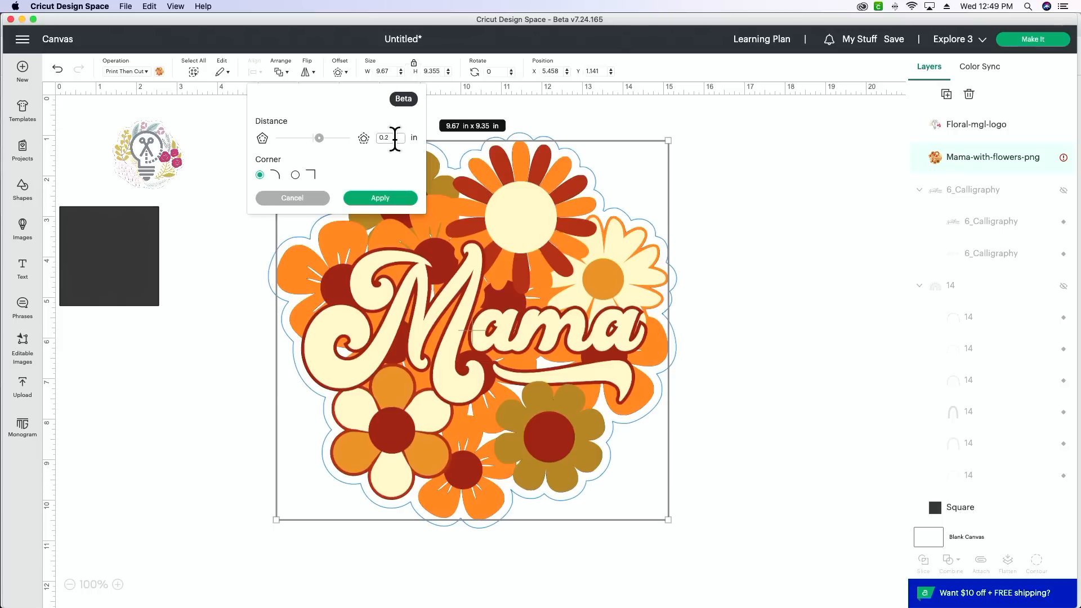
{"action": "key", "text": "BackSpace"}
{"action": "type", "text": "15"}
{"action": "left_click", "coordinate": [385, 171]}
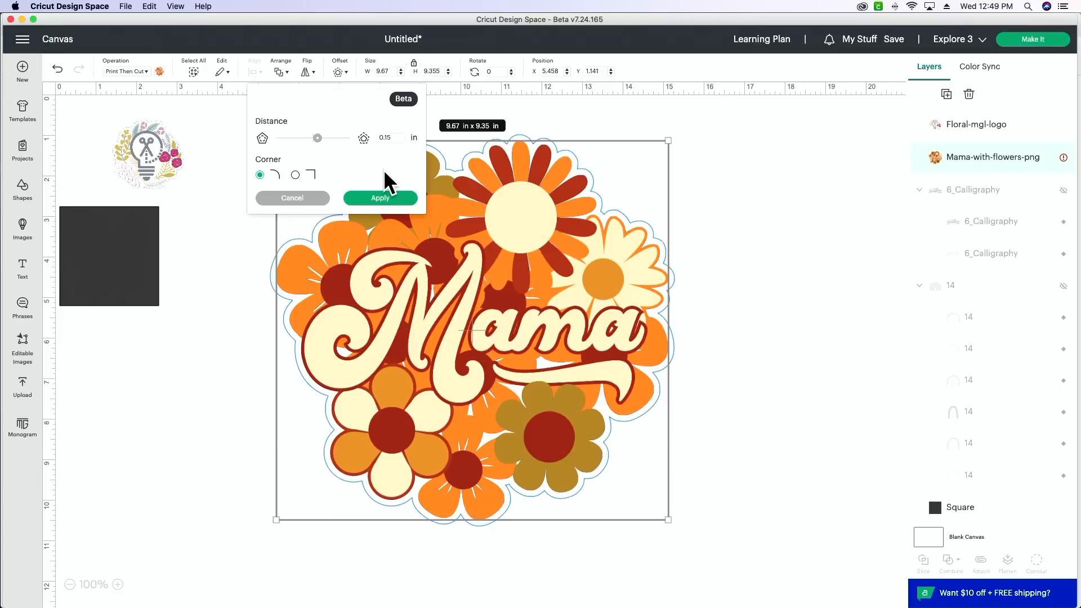
{"action": "left_click", "coordinate": [399, 138]}
{"action": "key", "text": "BackSpace"}
{"action": "left_click", "coordinate": [394, 159]}
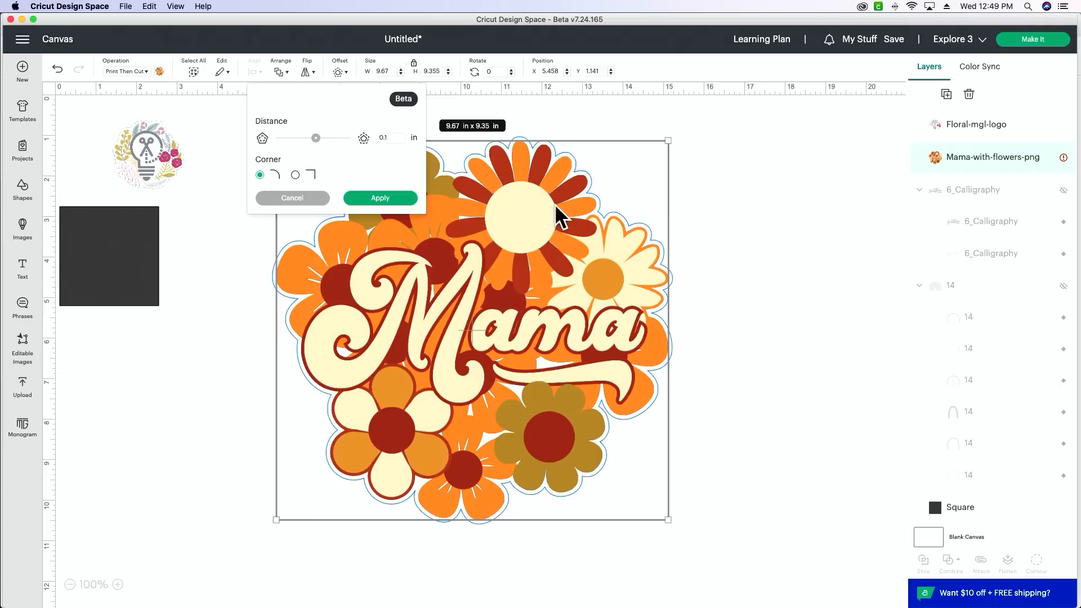
{"action": "left_click", "coordinate": [374, 201]}
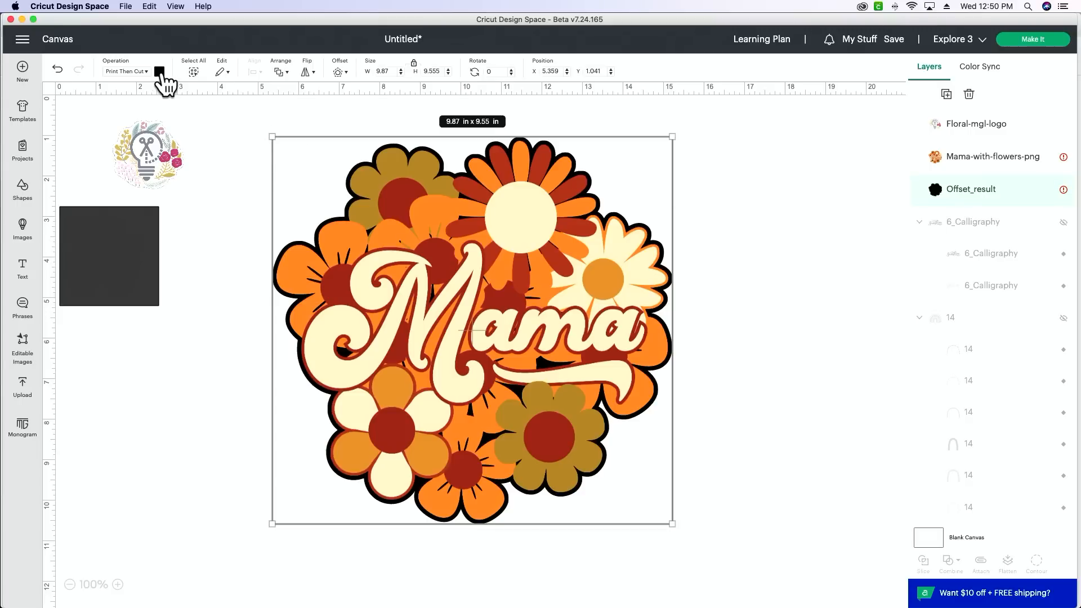
Step: Try red-brown, copper, pink, gray, black, brown and white as print colors for the offset layer
{"action": "left_click", "coordinate": [160, 72]}
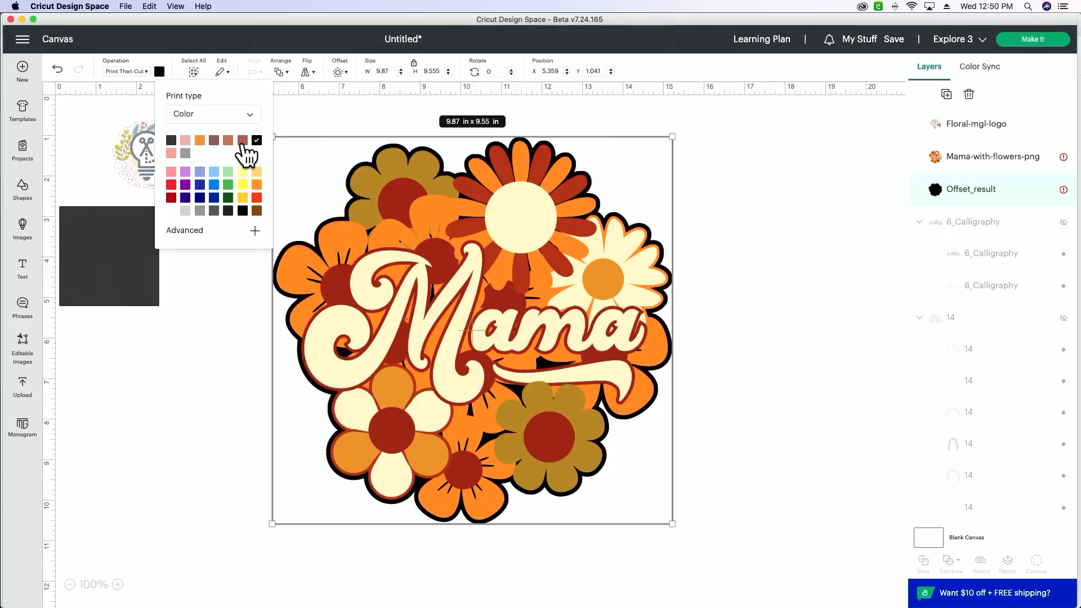
{"action": "left_click", "coordinate": [242, 141]}
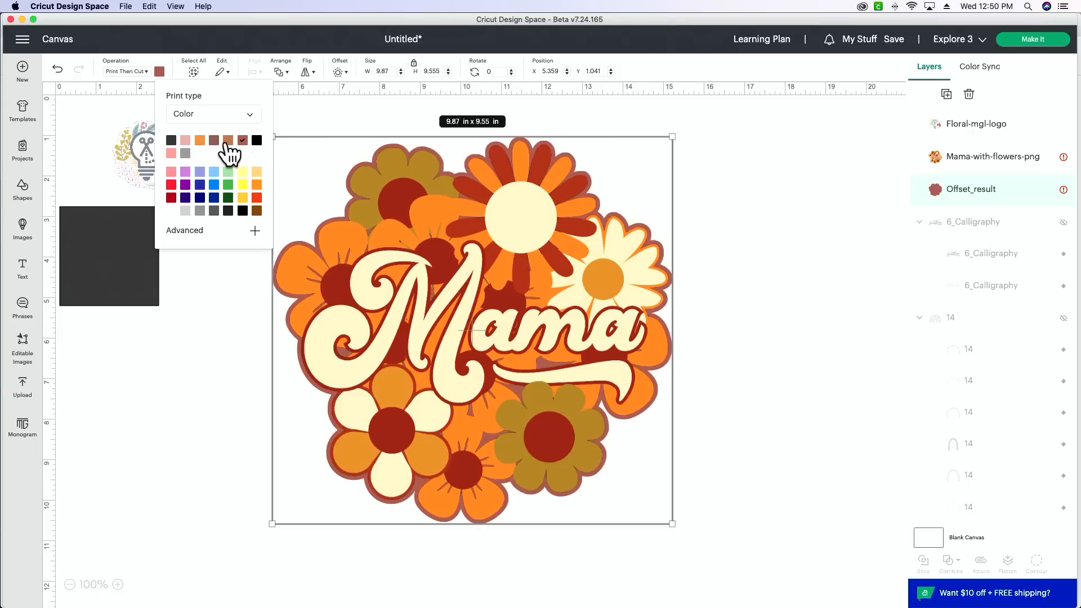
{"action": "left_click", "coordinate": [228, 141]}
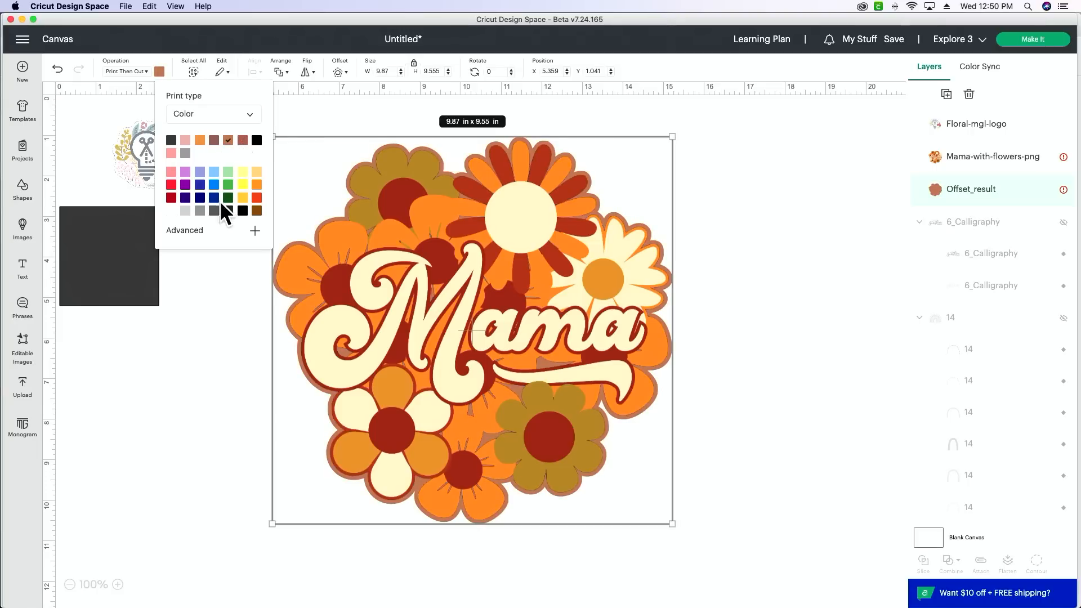
{"action": "left_click", "coordinate": [185, 141]}
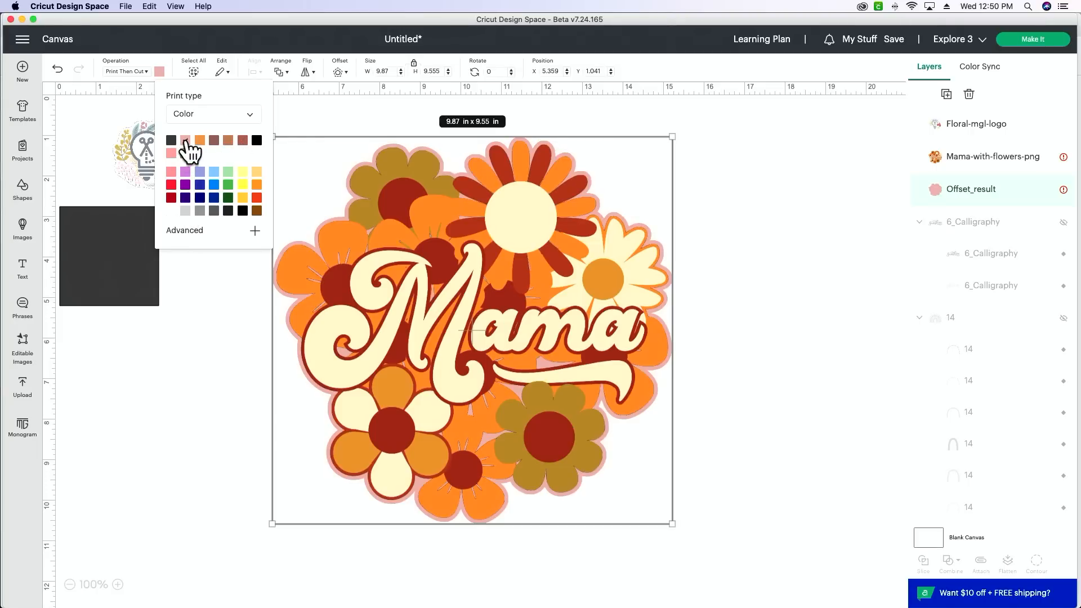
{"action": "left_click", "coordinate": [185, 153]}
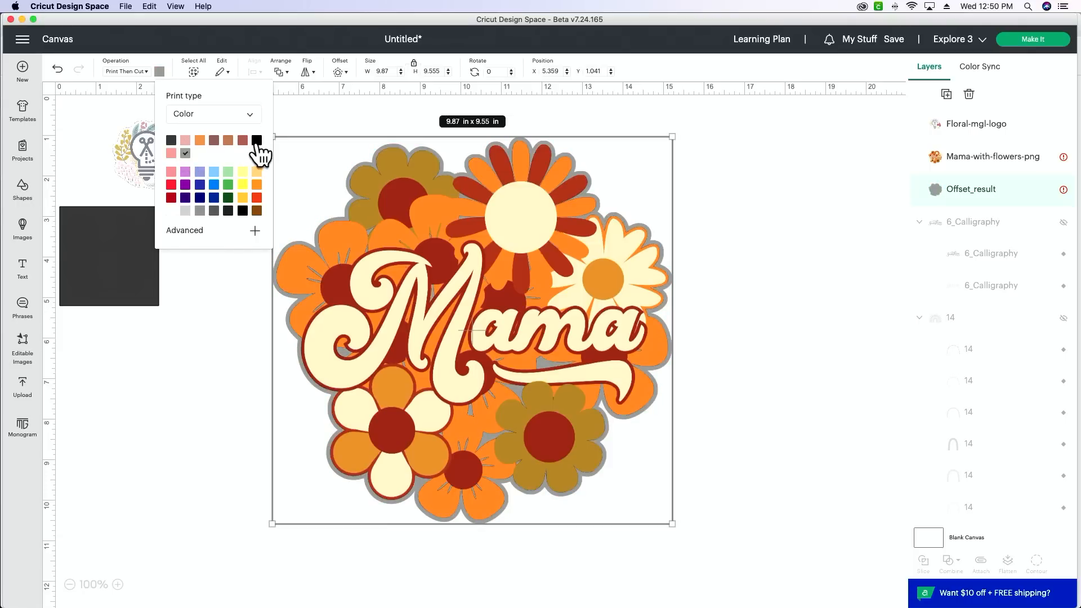
{"action": "left_click", "coordinate": [256, 141]}
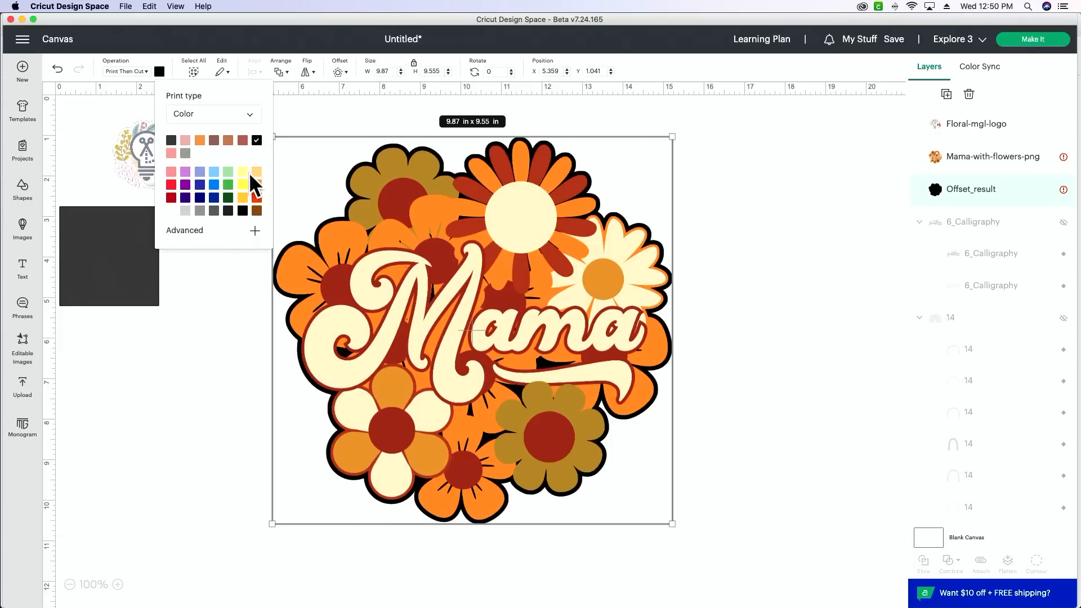
{"action": "left_click", "coordinate": [256, 211]}
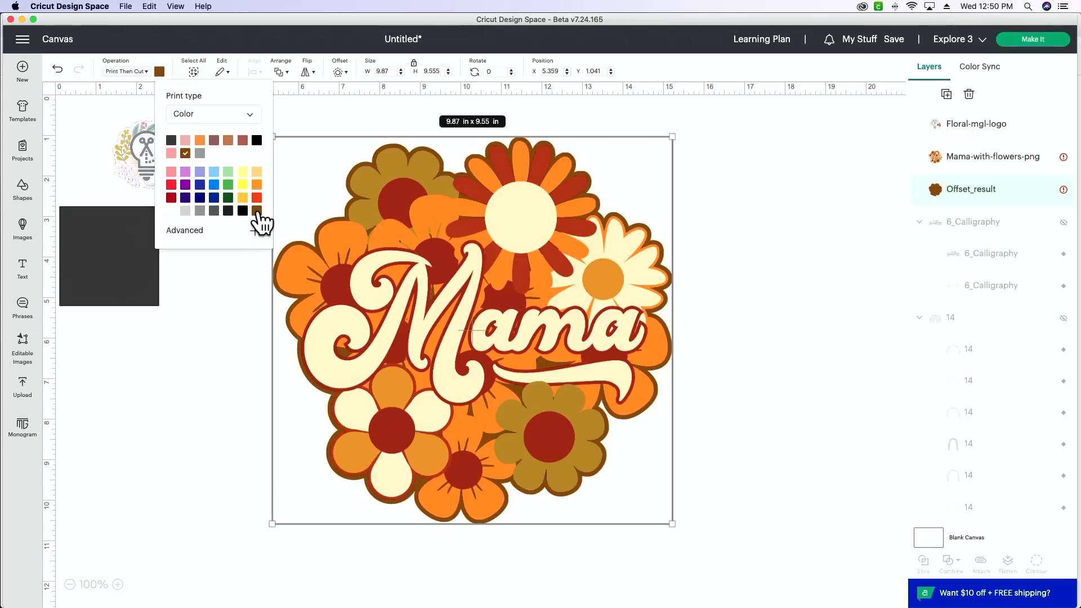
{"action": "left_click", "coordinate": [170, 210]}
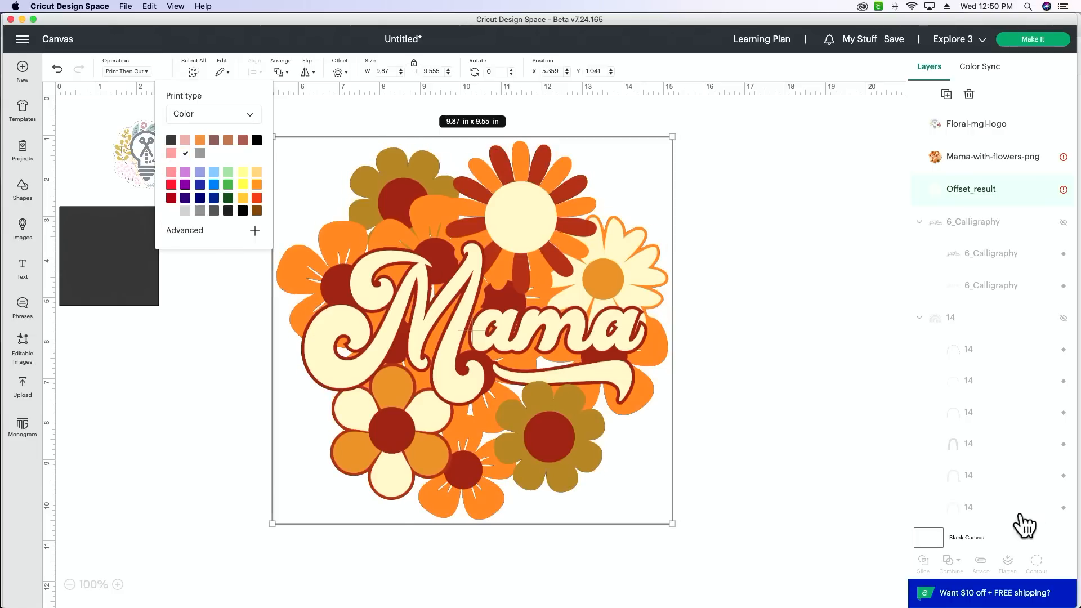
Step: Set the blank canvas color to light gray
{"action": "left_click", "coordinate": [993, 536]}
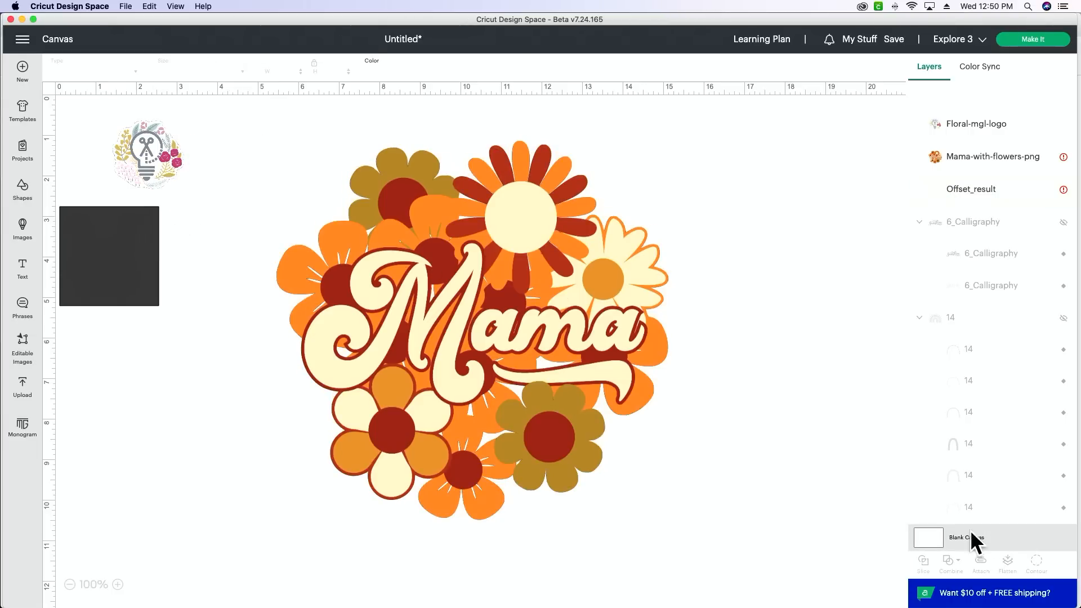
{"action": "left_click", "coordinate": [374, 71]}
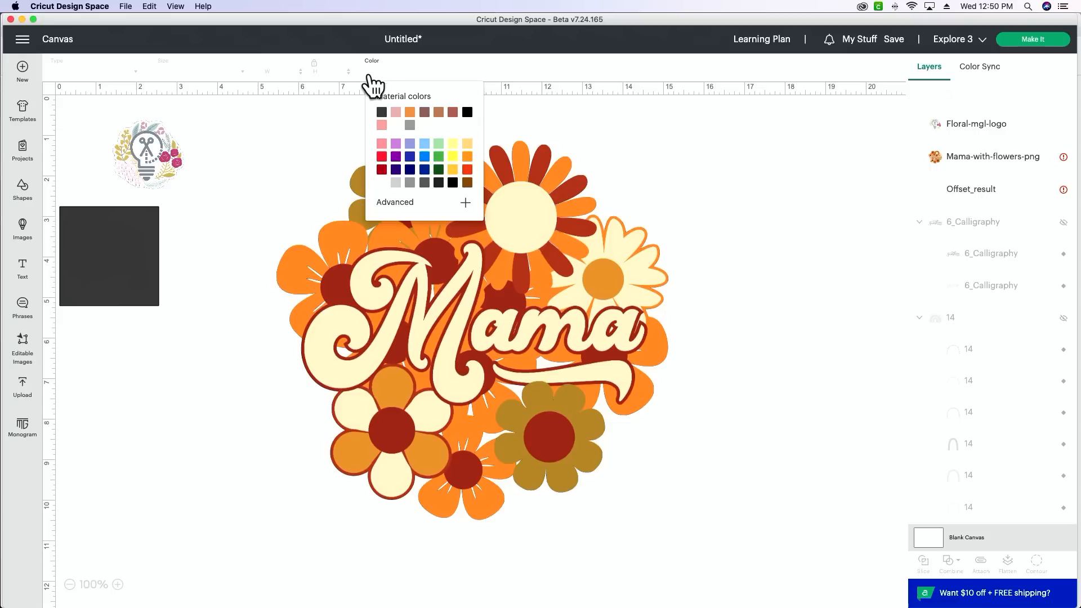
{"action": "left_click", "coordinate": [397, 182]}
{"action": "left_click", "coordinate": [713, 403]}
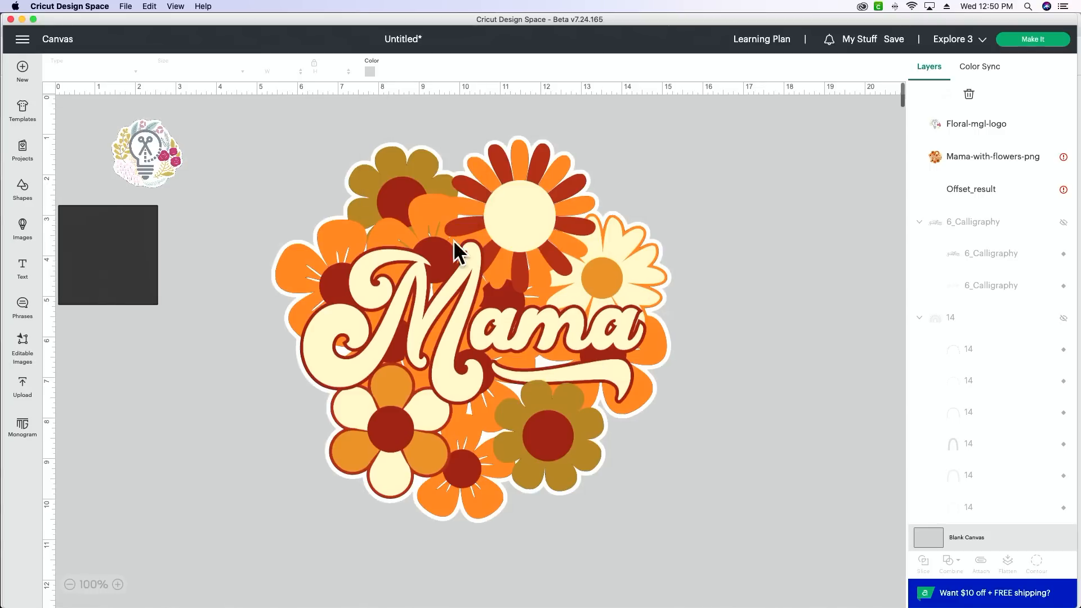
Step: Recolor the offset layer brown and fine-tune the shade to #8f652b
{"action": "left_click", "coordinate": [982, 190]}
{"action": "left_click", "coordinate": [161, 76]}
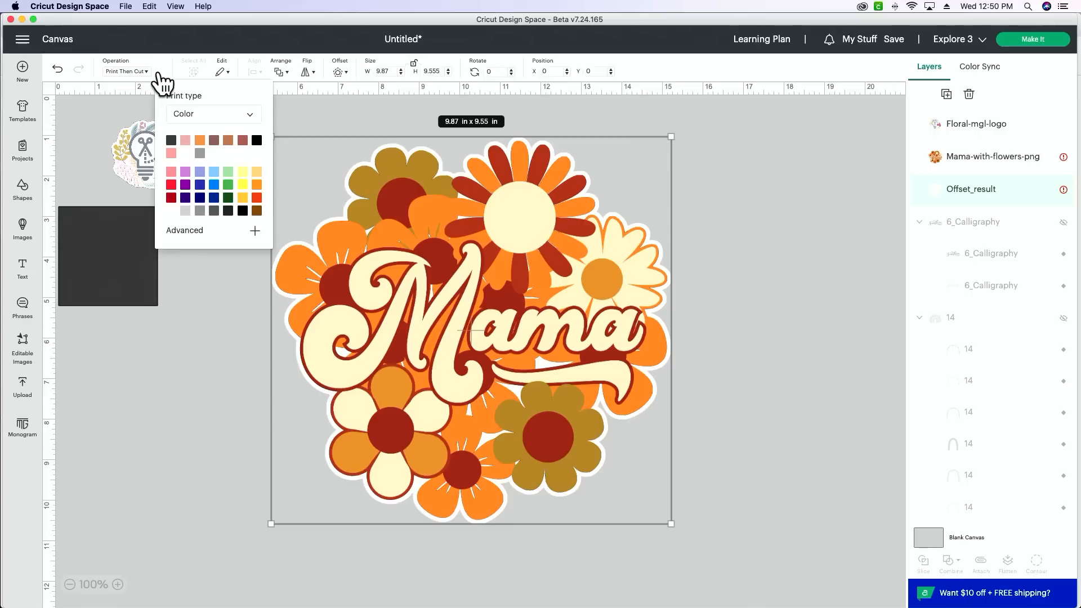
{"action": "left_click", "coordinate": [257, 211]}
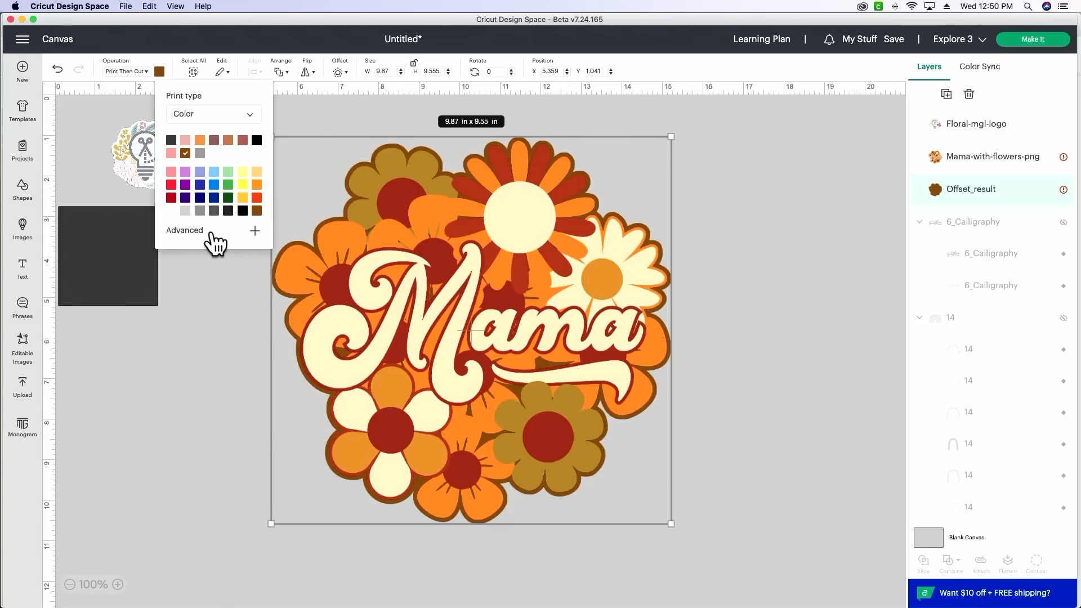
{"action": "left_click", "coordinate": [209, 235]}
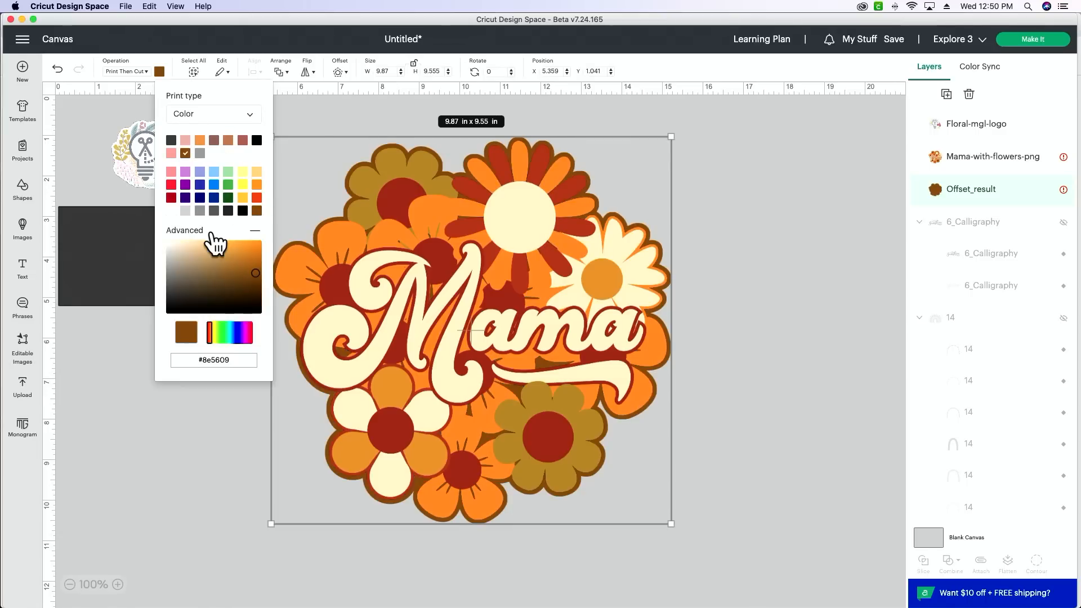
{"action": "mouse_move", "coordinate": [256, 271]}
{"action": "left_mouse_down"}
{"action": "mouse_move", "coordinate": [256, 288]}
{"action": "mouse_move", "coordinate": [233, 273]}
{"action": "left_mouse_up"}
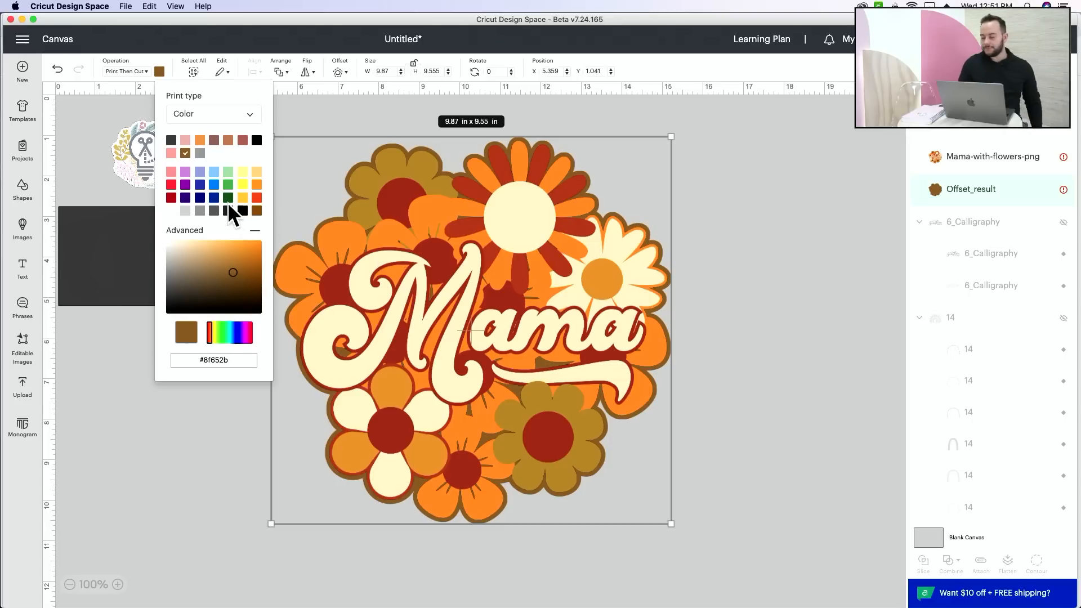
{"action": "left_click", "coordinate": [799, 225]}
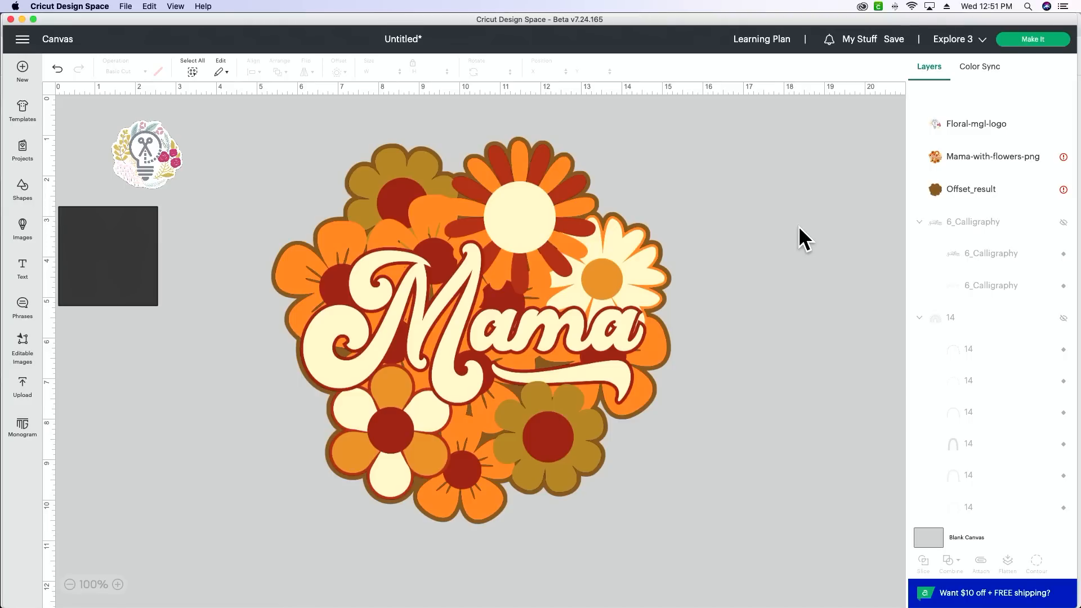
Step: Move the Mama image off its offset layer, down and to the right, to about X 8.94, Y 2.56 in
{"action": "left_click", "coordinate": [955, 191]}
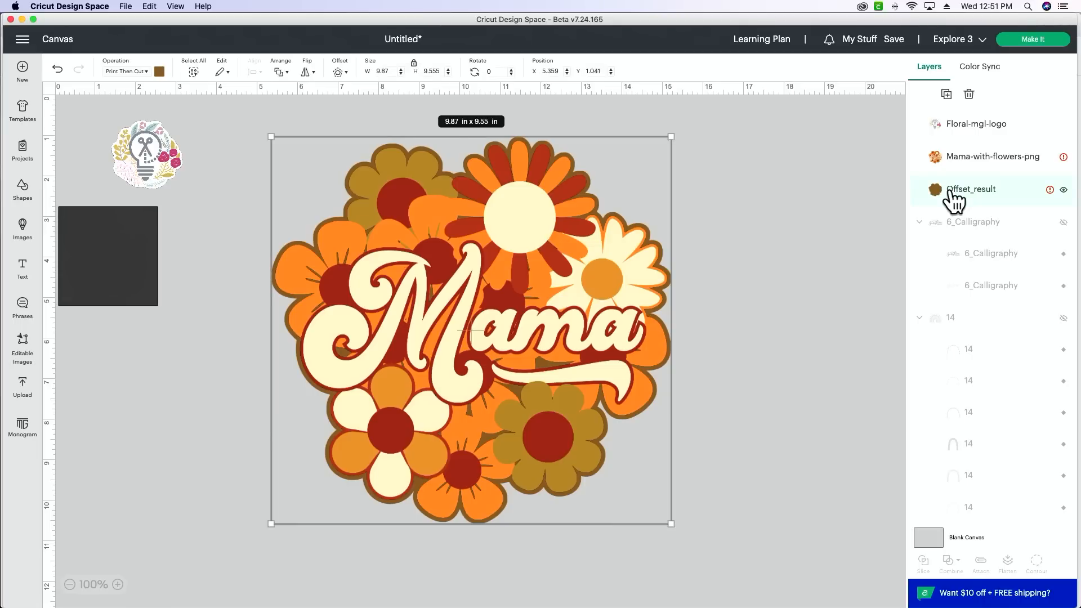
{"action": "left_click", "coordinate": [970, 170], "text": "shift"}
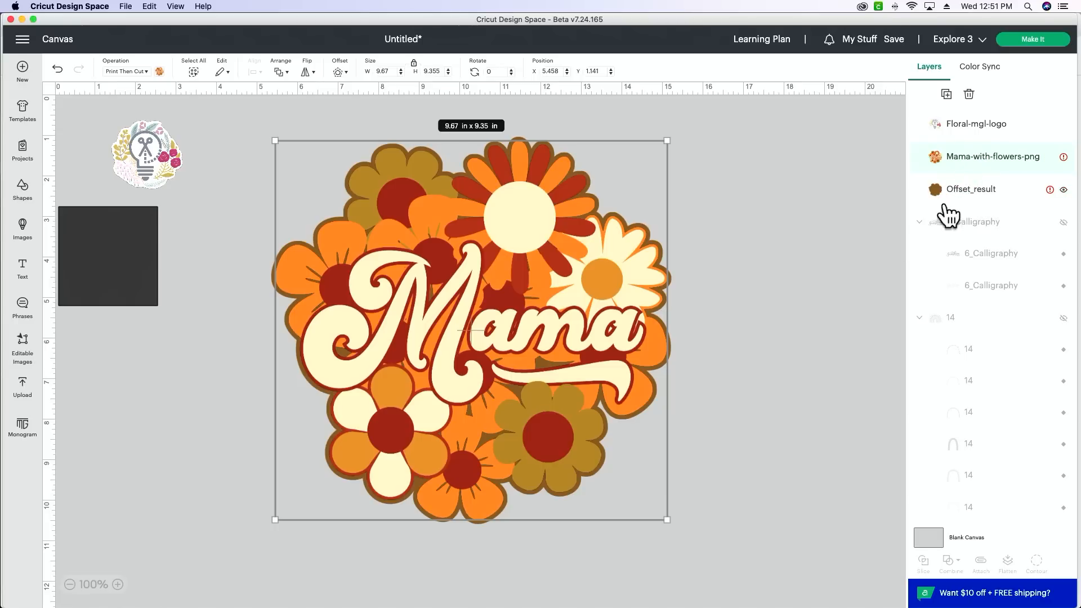
{"action": "left_click", "coordinate": [810, 395]}
{"action": "left_click_drag", "start_coordinate": [427, 342], "coordinate": [568, 394]}
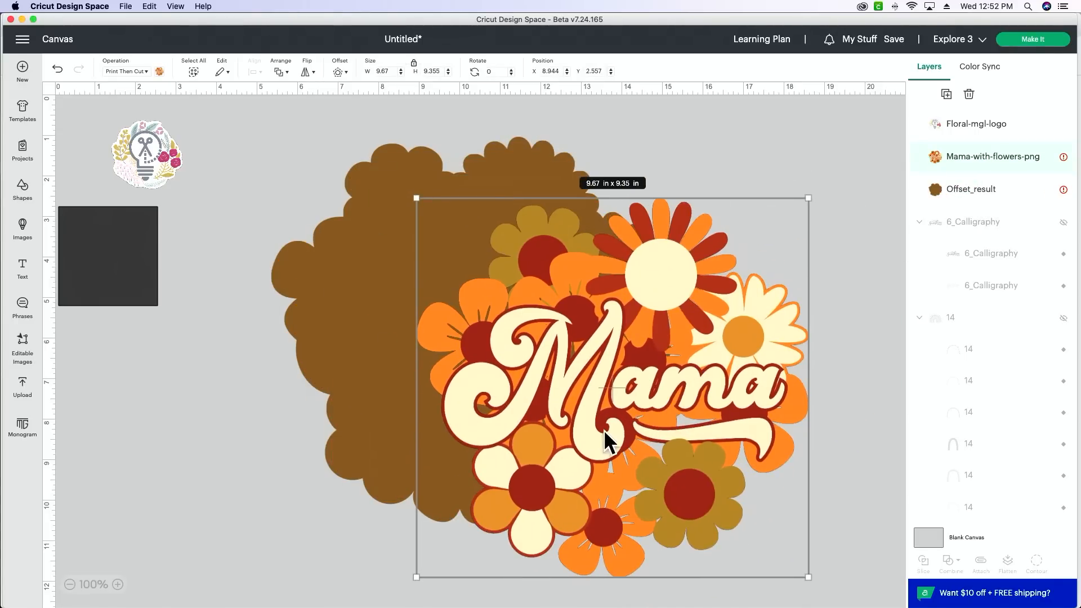
Step: Center the Mama image and its brown offset layer on each other, and select the offset layer alone
{"action": "left_click", "coordinate": [742, 142]}
{"action": "left_click_drag", "start_coordinate": [743, 142], "coordinate": [365, 315]}
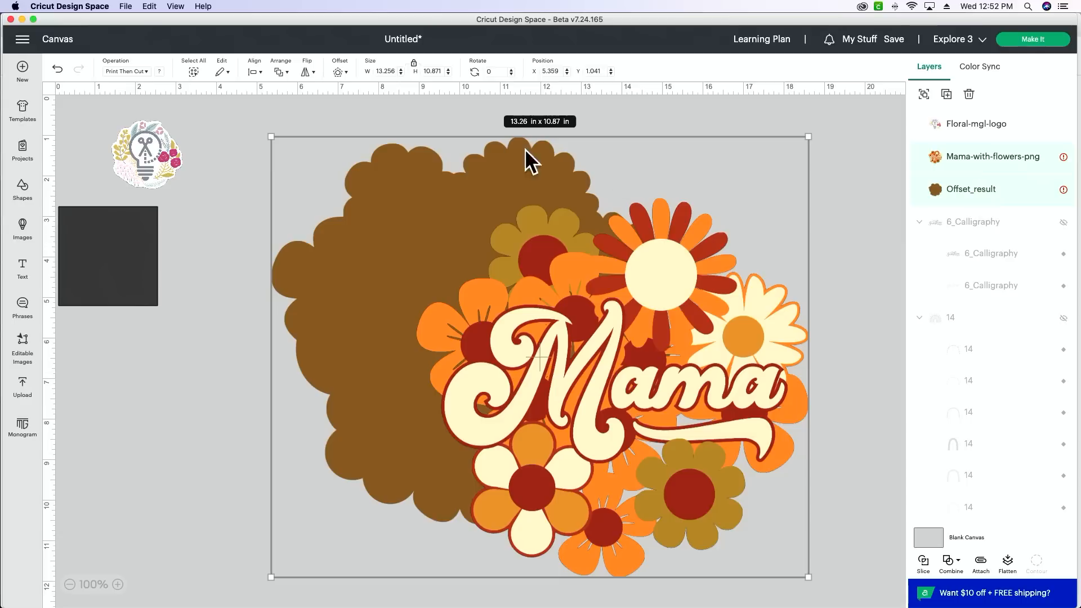
{"action": "left_click", "coordinate": [281, 72]}
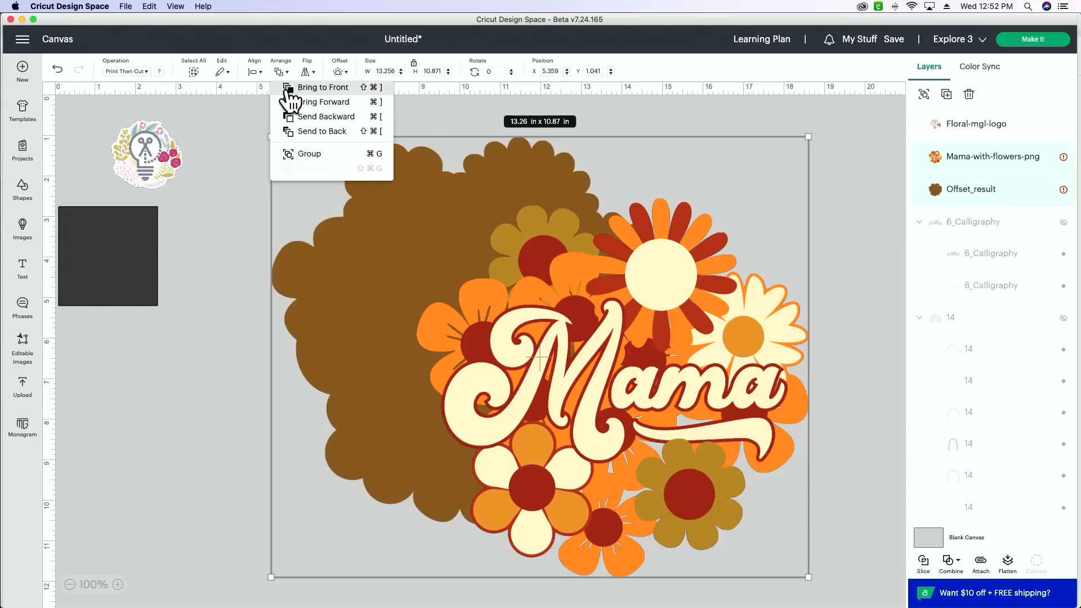
{"action": "left_click", "coordinate": [252, 70]}
{"action": "left_click", "coordinate": [252, 70]}
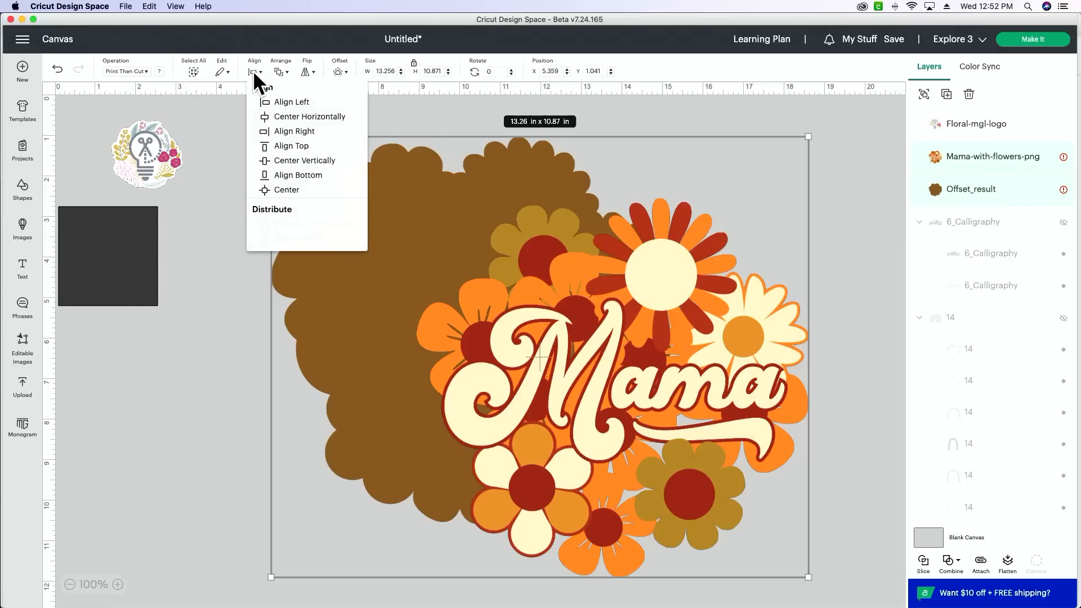
{"action": "left_click", "coordinate": [291, 185]}
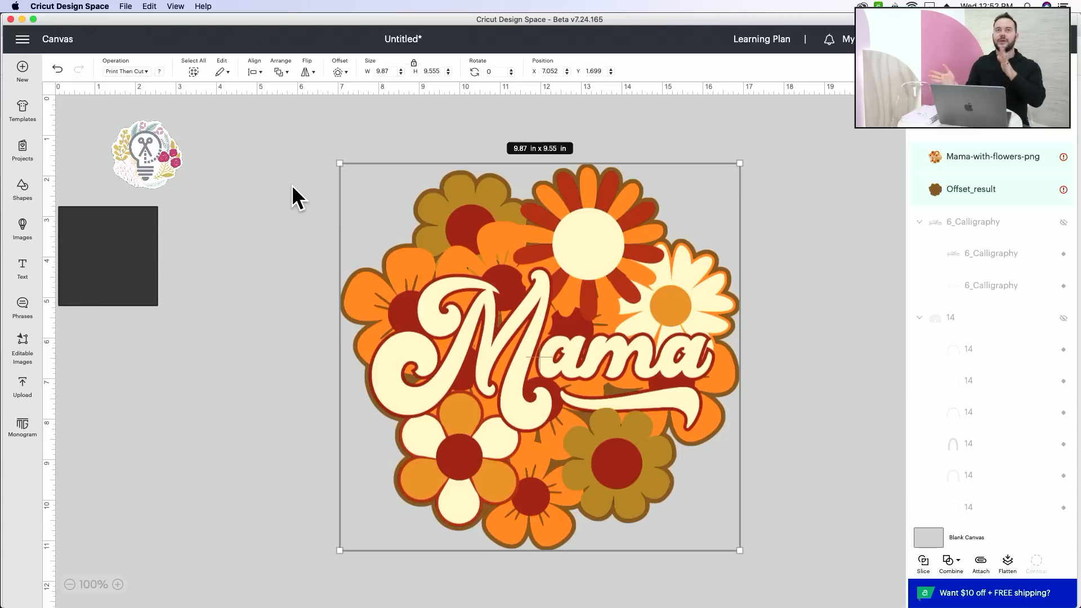
{"action": "left_click", "coordinate": [852, 177]}
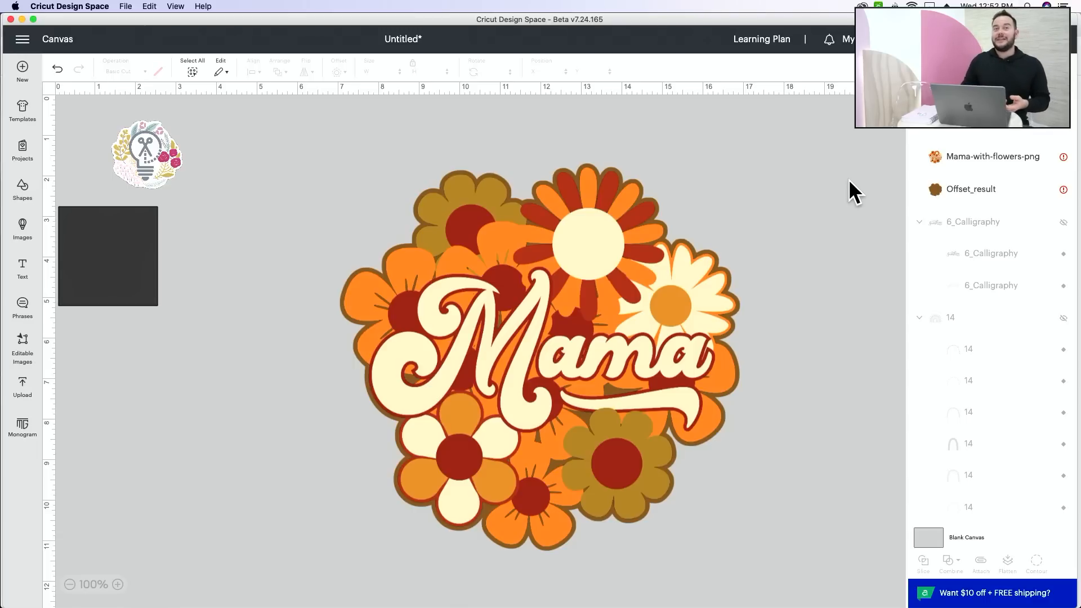
{"action": "left_click", "coordinate": [978, 198]}
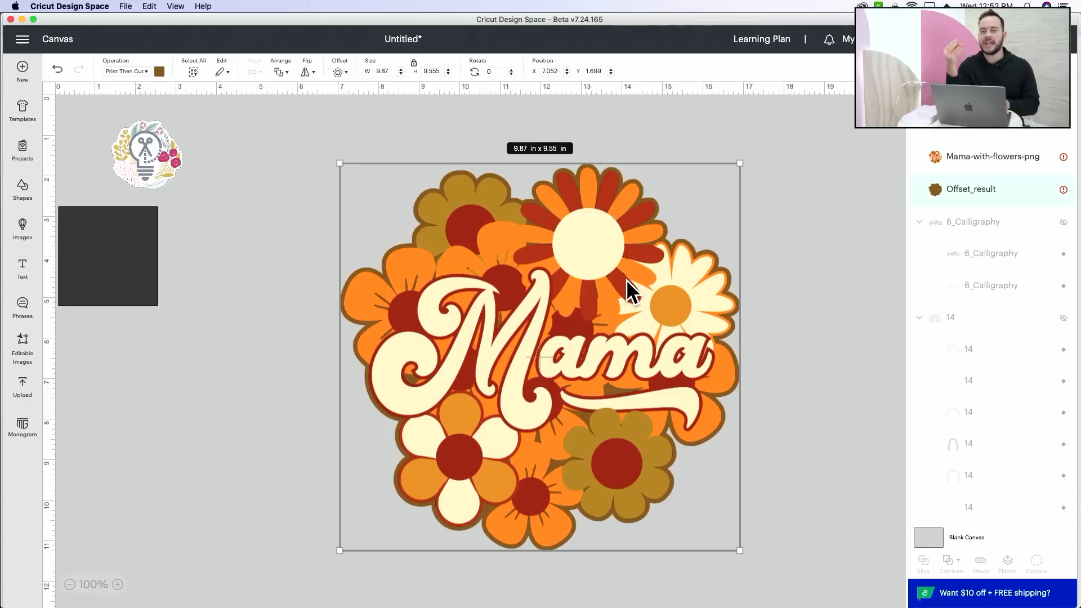
Step: Switch to Google Chrome and search the web for "hex codes" in a new tab
{"action": "mouse_move", "coordinate": [423, 586]}
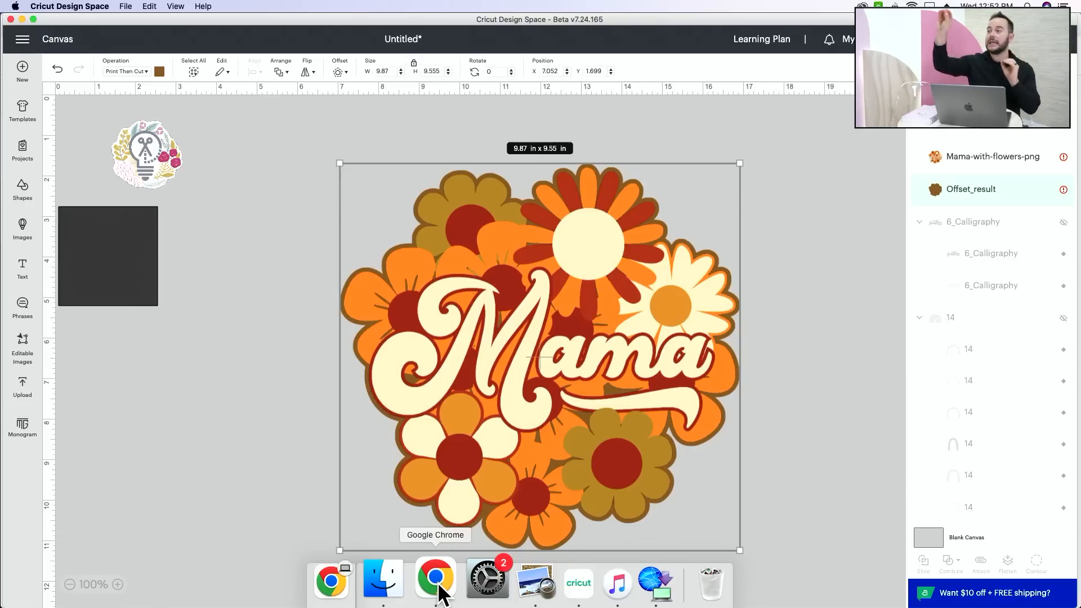
{"action": "left_click", "coordinate": [435, 580]}
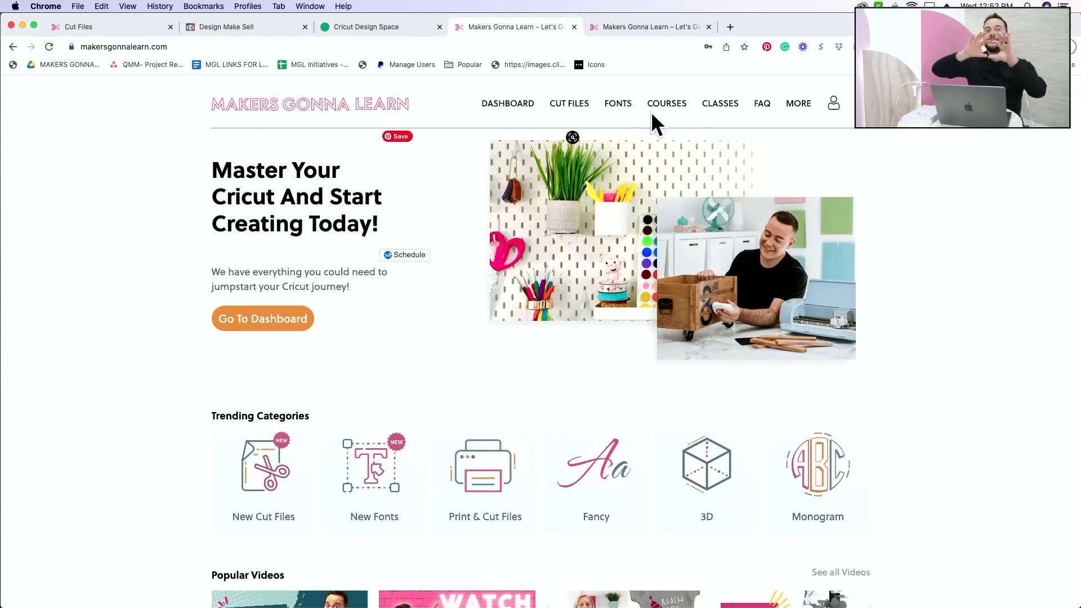
{"action": "left_click", "coordinate": [730, 25]}
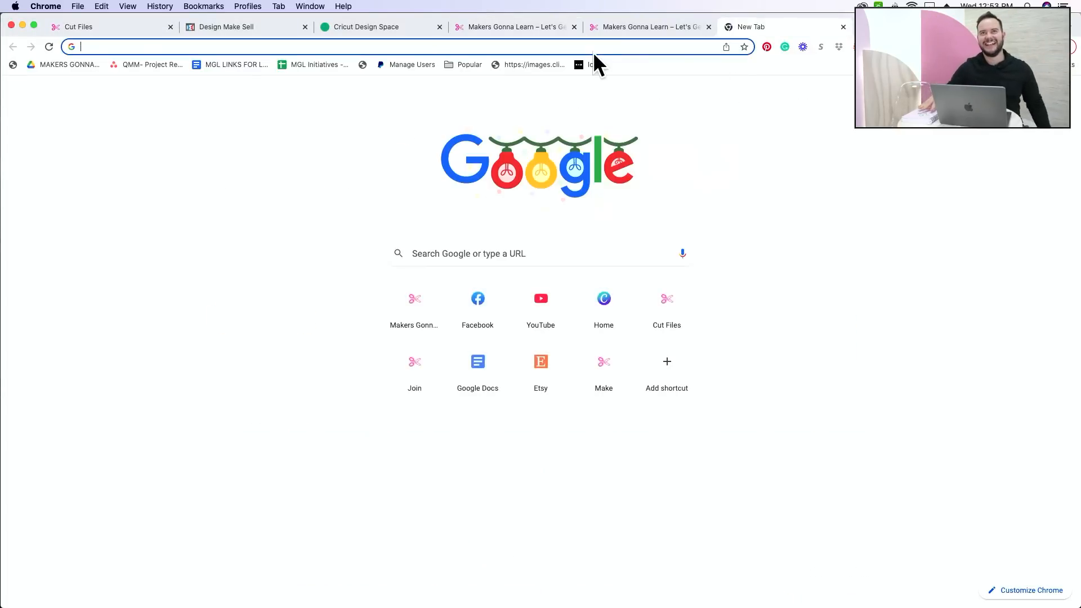
{"action": "type", "text": "he4x codes"}
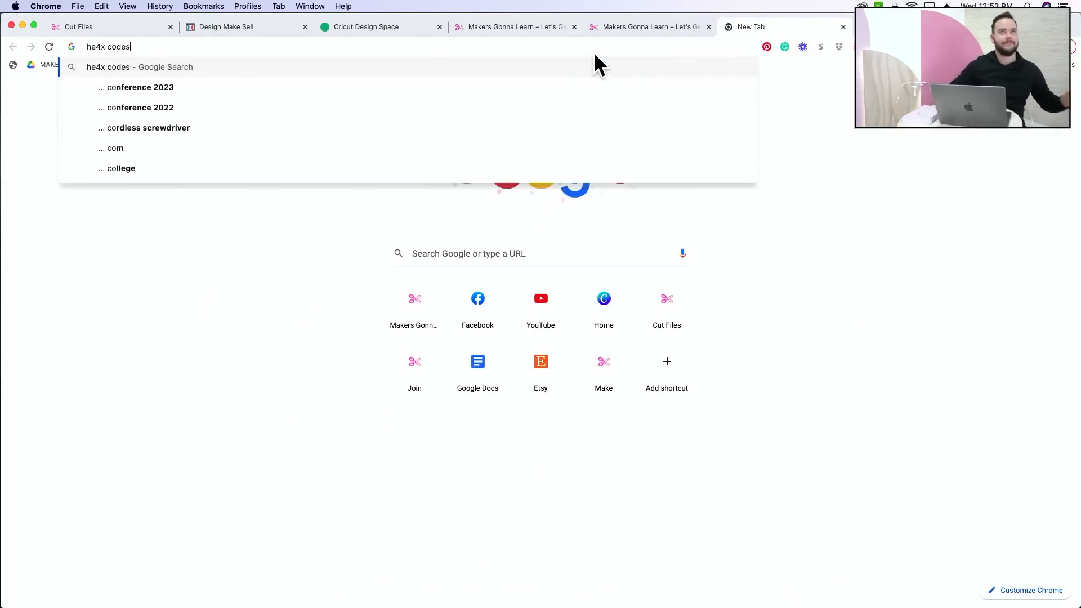
{"action": "key", "text": "Return"}
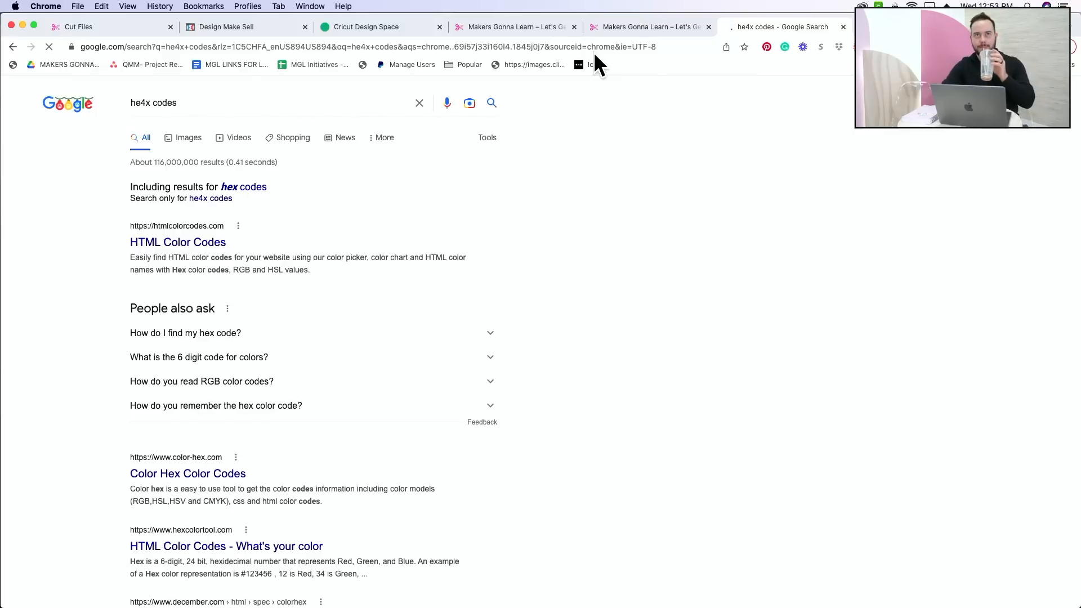
{"action": "left_click", "coordinate": [142, 103]}
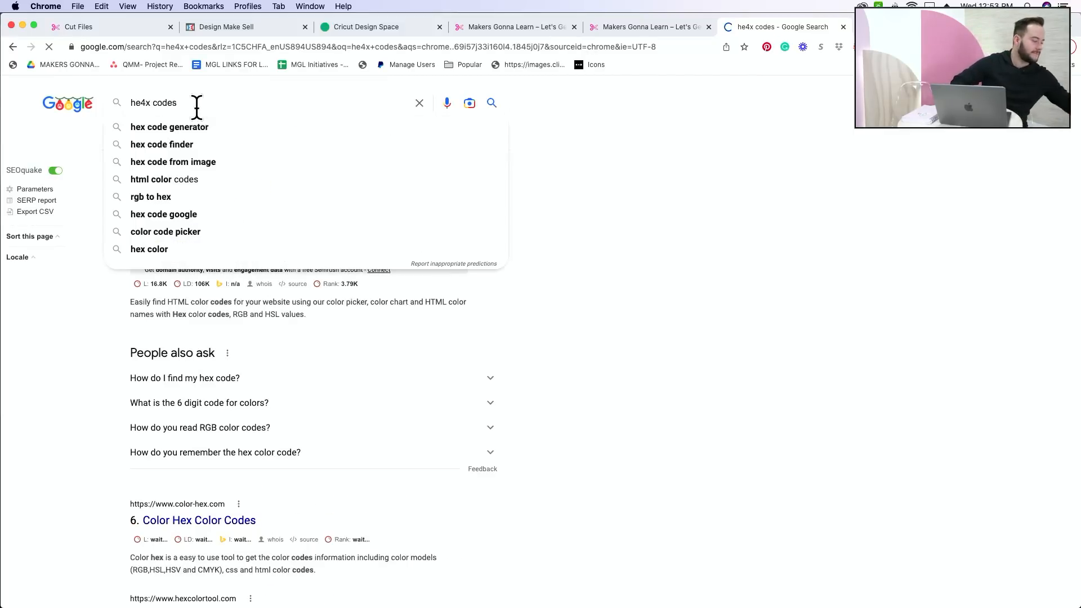
{"action": "key", "text": "BackSpace"}
{"action": "key", "text": "BackSpace"}
{"action": "type", "text": "x"}
{"action": "key", "text": "Return"}
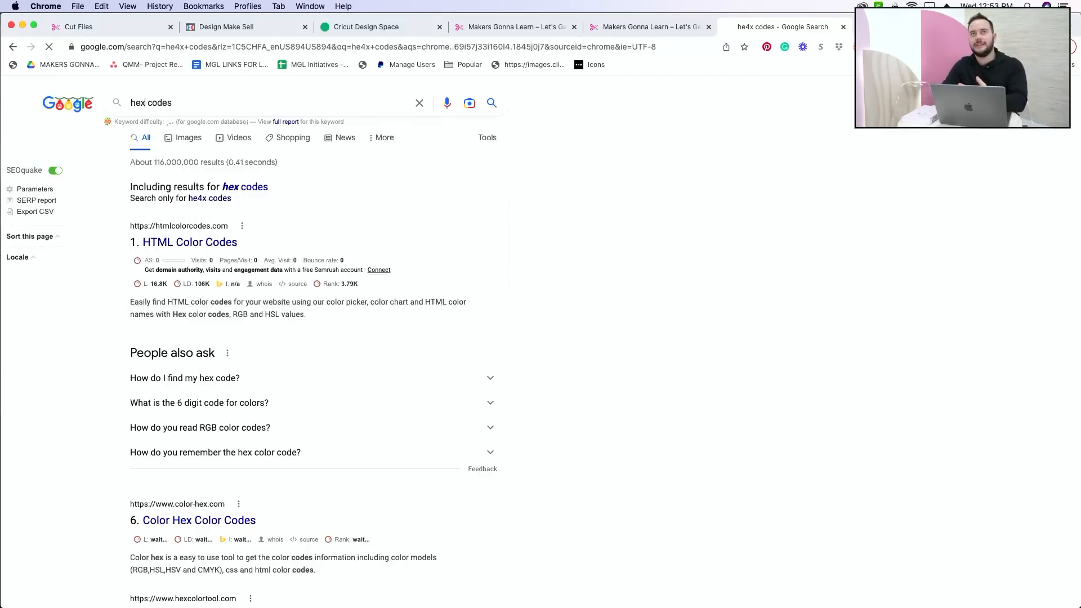
Step: Refine the web search to "hex codes color pallets"
{"action": "left_click", "coordinate": [221, 107]}
{"action": "type", "text": "color"}
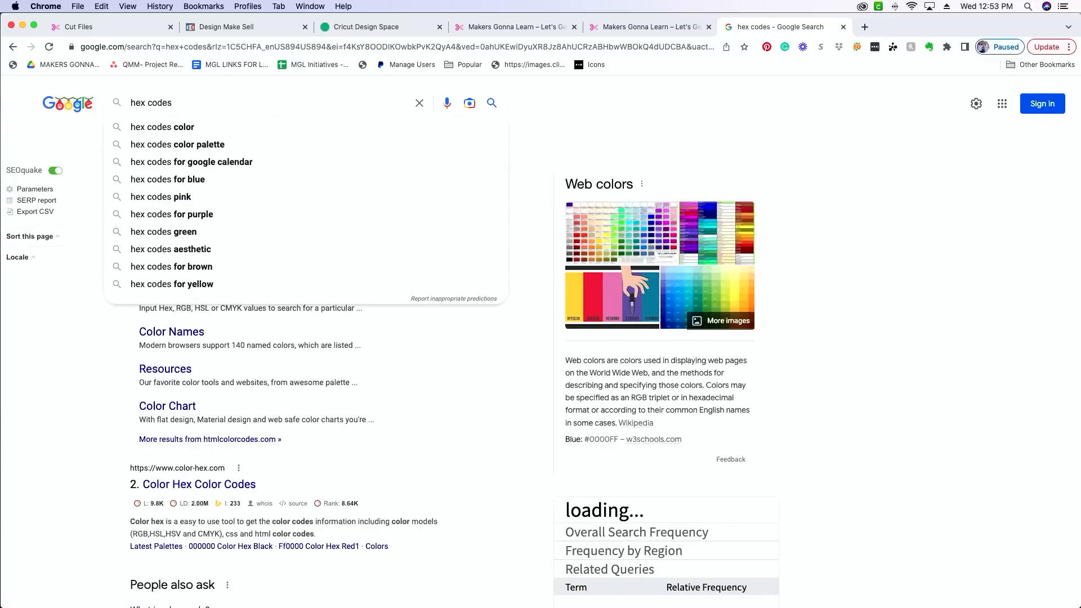
{"action": "type", "text": " pallets"}
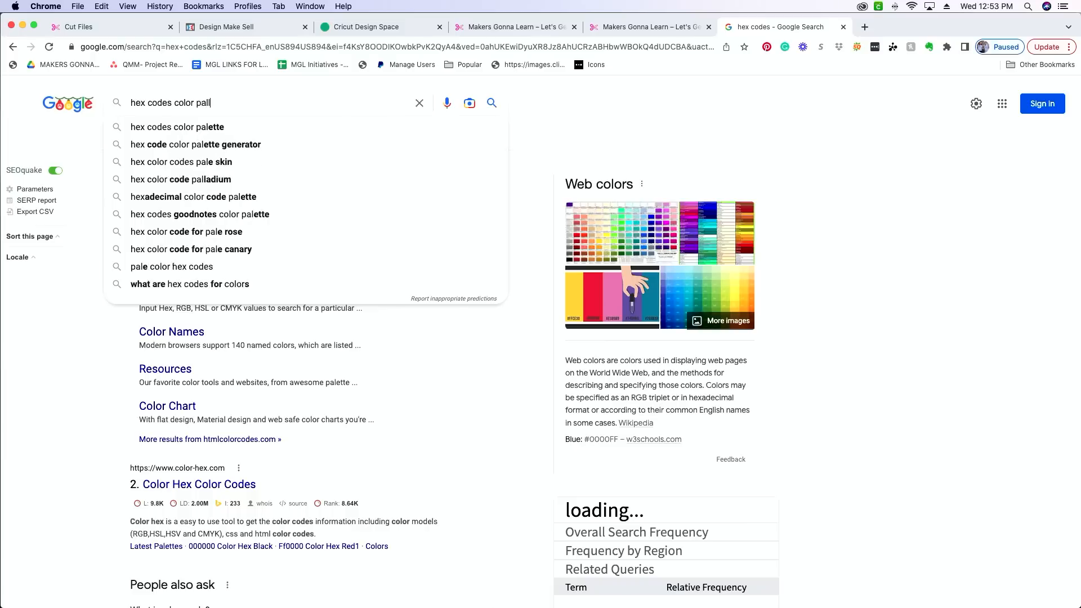
{"action": "key", "text": "Return"}
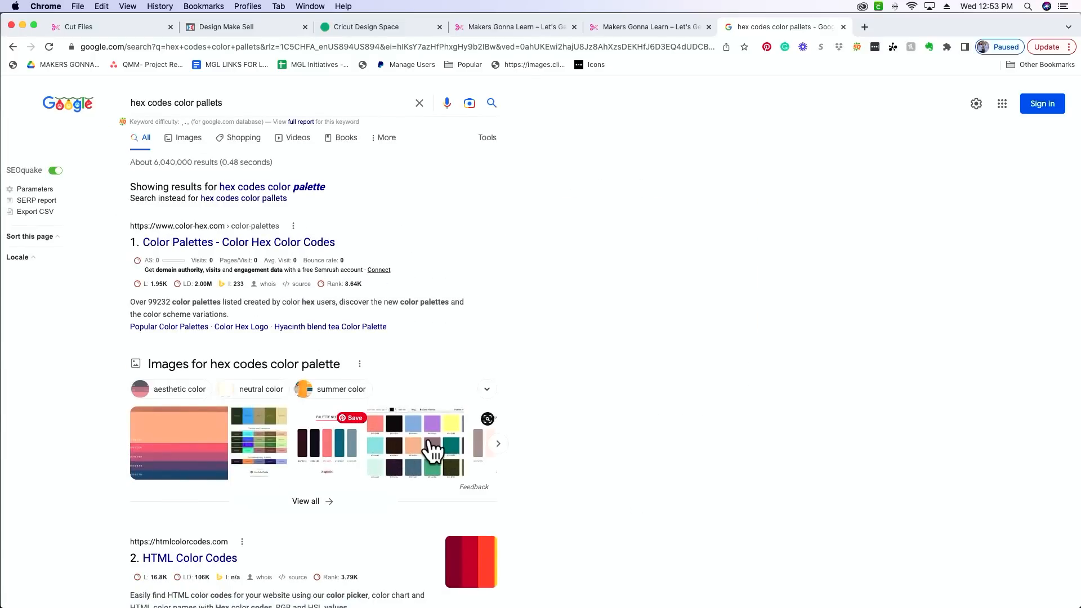
Step: Open the Apiumhub article behind the color-hex swatch image and examine its tools for creating color palettes
{"action": "left_click", "coordinate": [431, 449]}
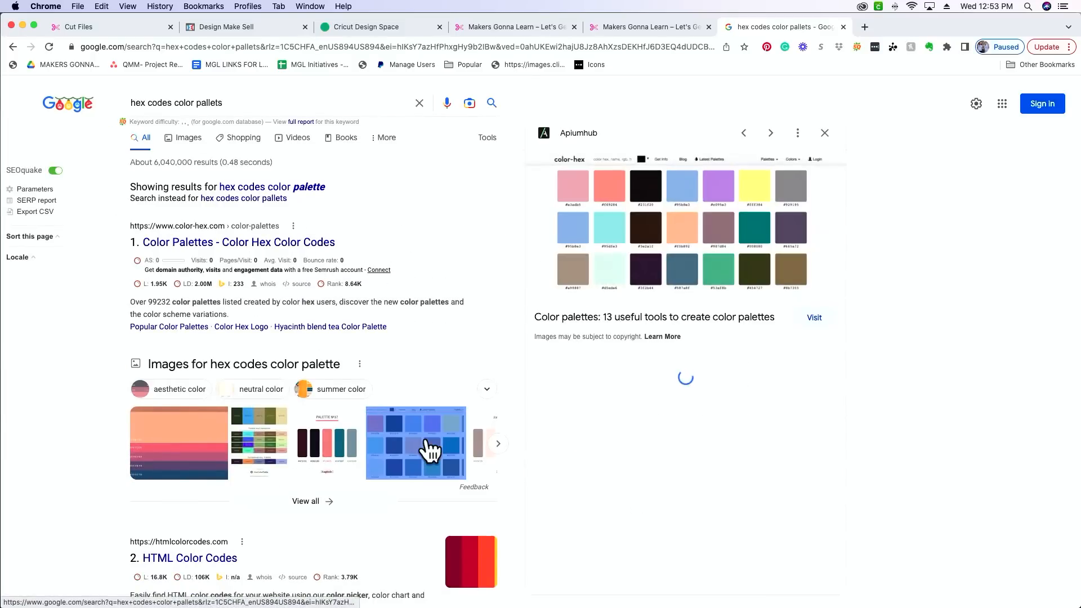
{"action": "left_click", "coordinate": [735, 200]}
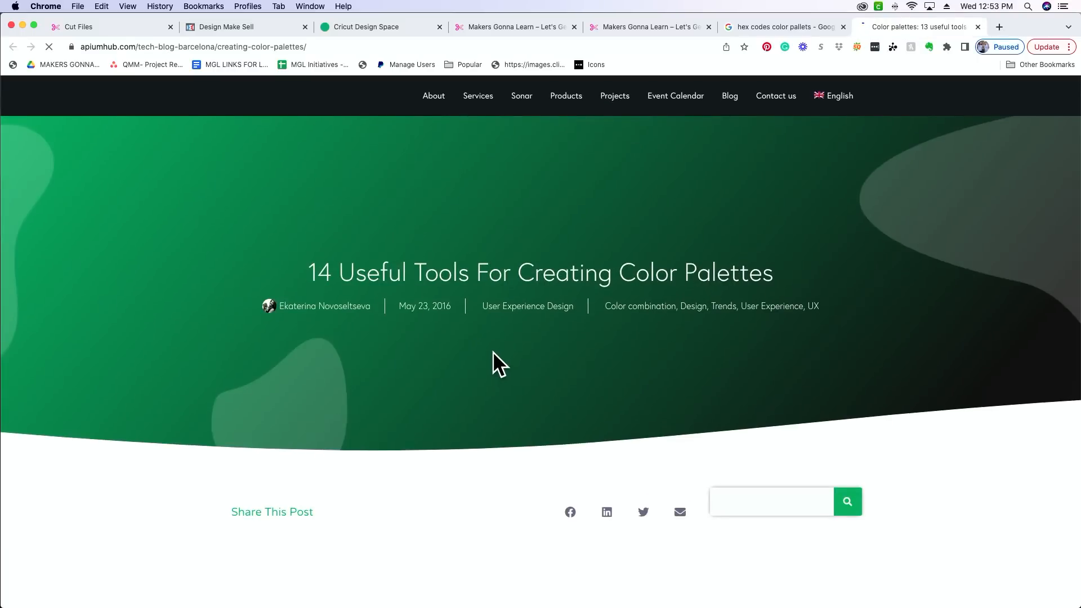
{"action": "scroll", "coordinate": [492, 351], "scroll_direction": "down", "scroll_amount": 20}
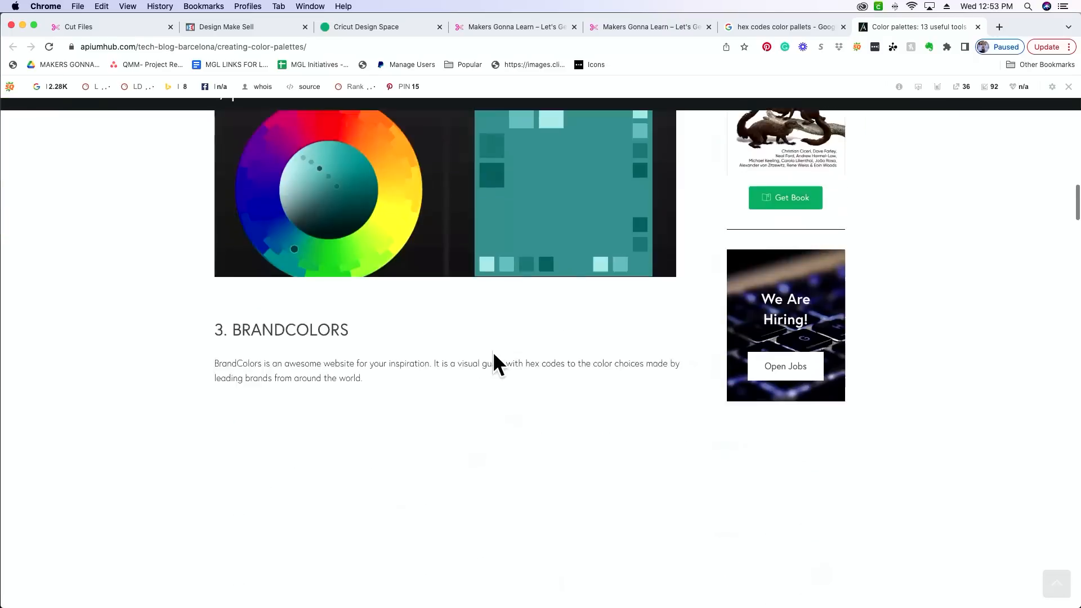
{"action": "scroll", "coordinate": [492, 351], "scroll_direction": "up", "scroll_amount": 3}
{"action": "scroll", "coordinate": [494, 360], "scroll_direction": "down", "scroll_amount": 6}
{"action": "scroll", "coordinate": [495, 366], "scroll_direction": "down", "scroll_amount": 6}
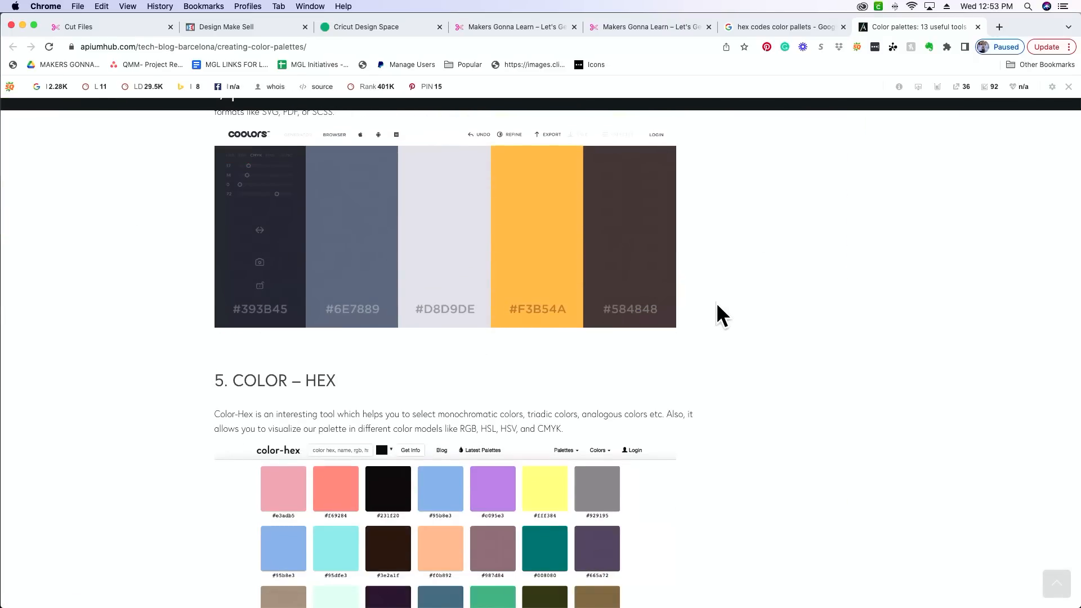
{"action": "scroll", "coordinate": [673, 327], "scroll_direction": "down", "scroll_amount": 8}
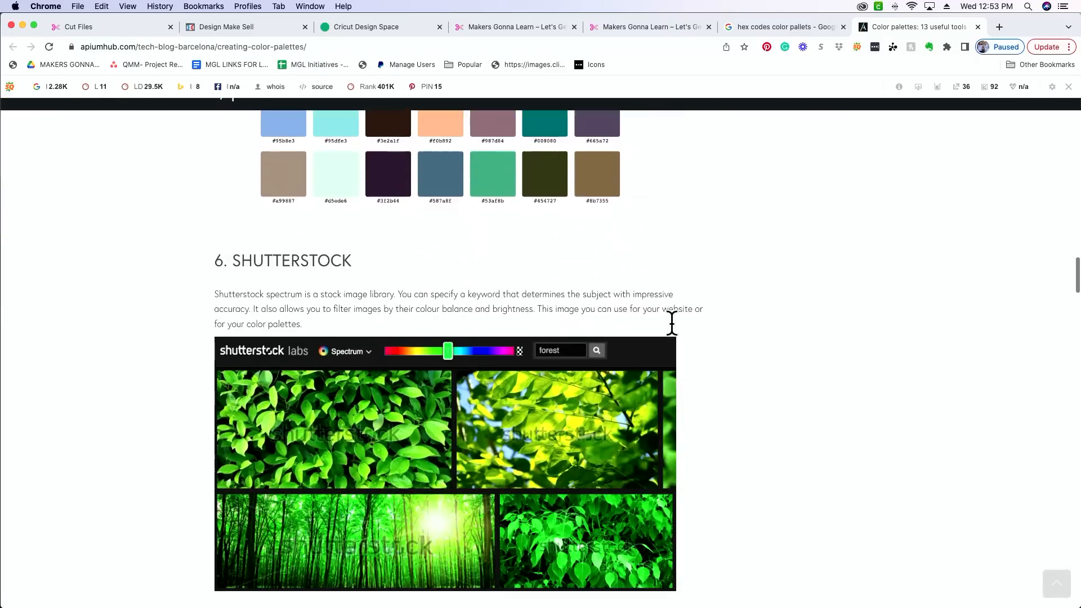
{"action": "scroll", "coordinate": [672, 323], "scroll_direction": "down", "scroll_amount": 15}
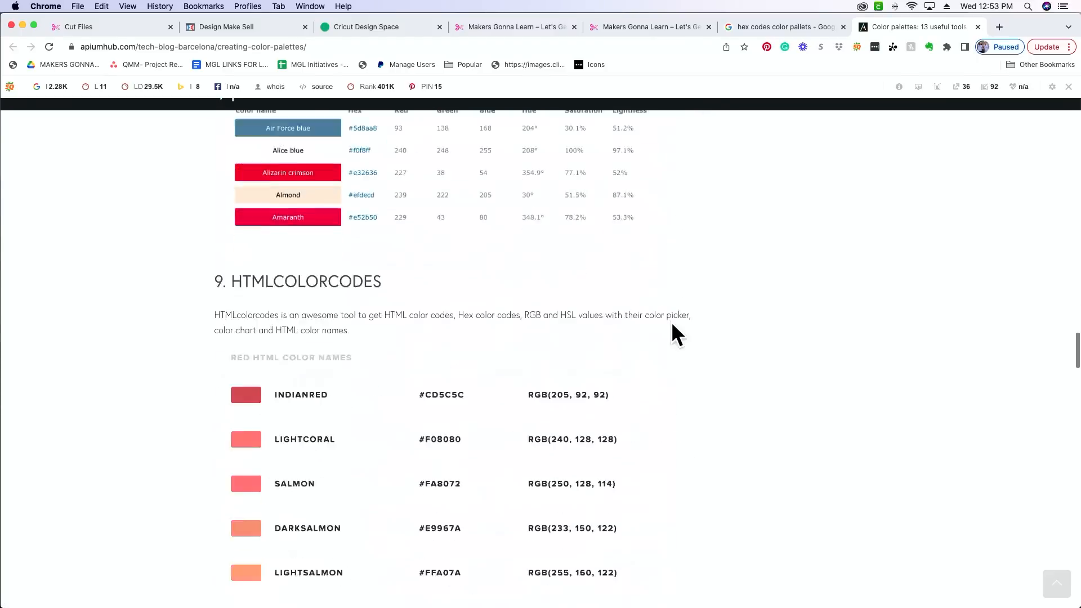
{"action": "scroll", "coordinate": [674, 333], "scroll_direction": "down", "scroll_amount": 5}
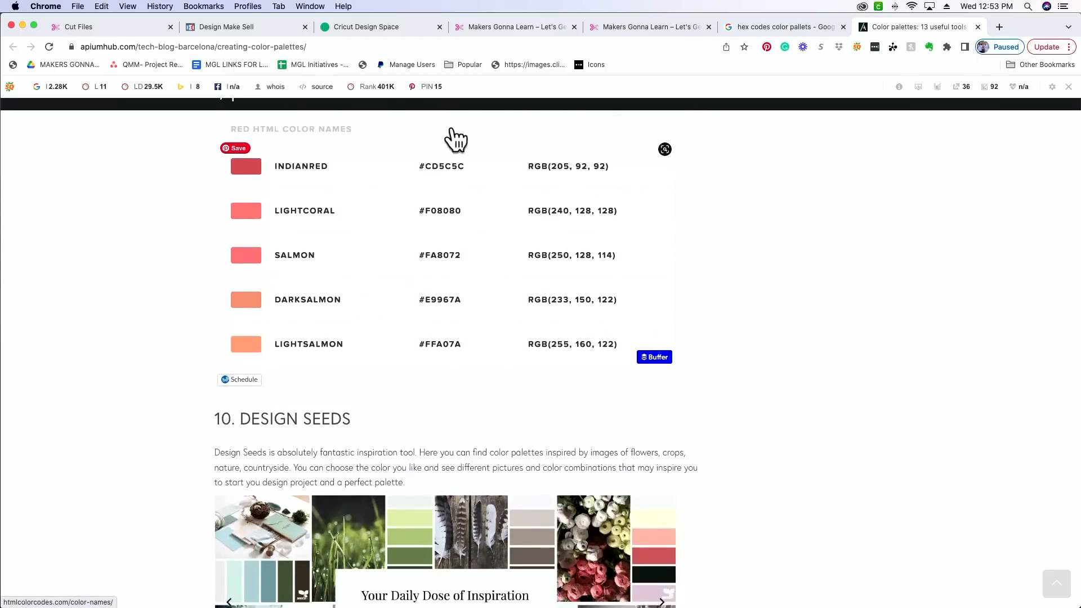
{"action": "scroll", "coordinate": [415, 212], "scroll_direction": "down", "scroll_amount": 4}
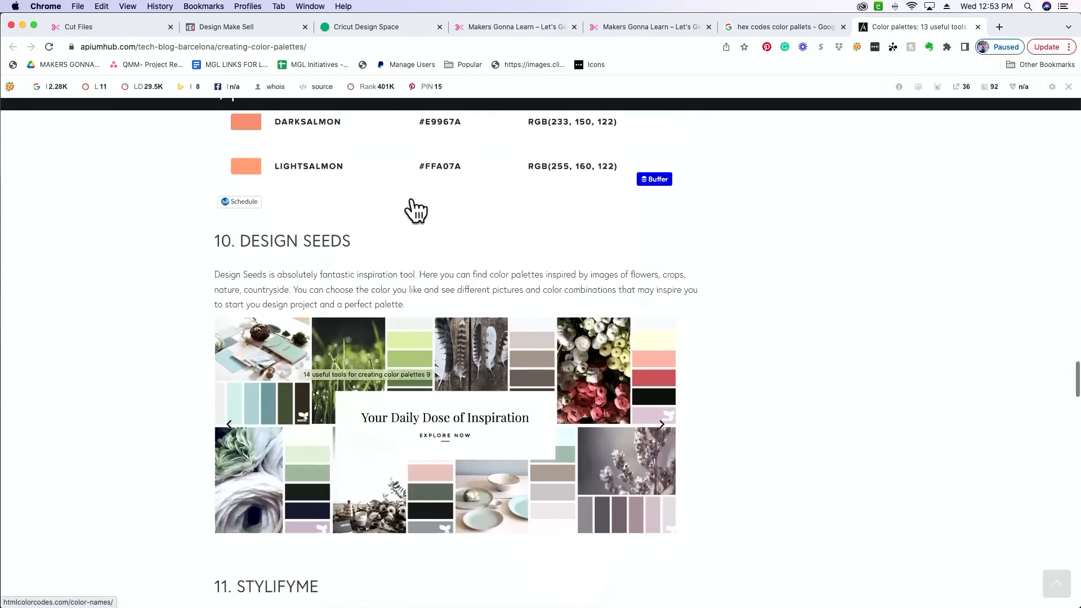
{"action": "scroll", "coordinate": [415, 212], "scroll_direction": "down", "scroll_amount": 9}
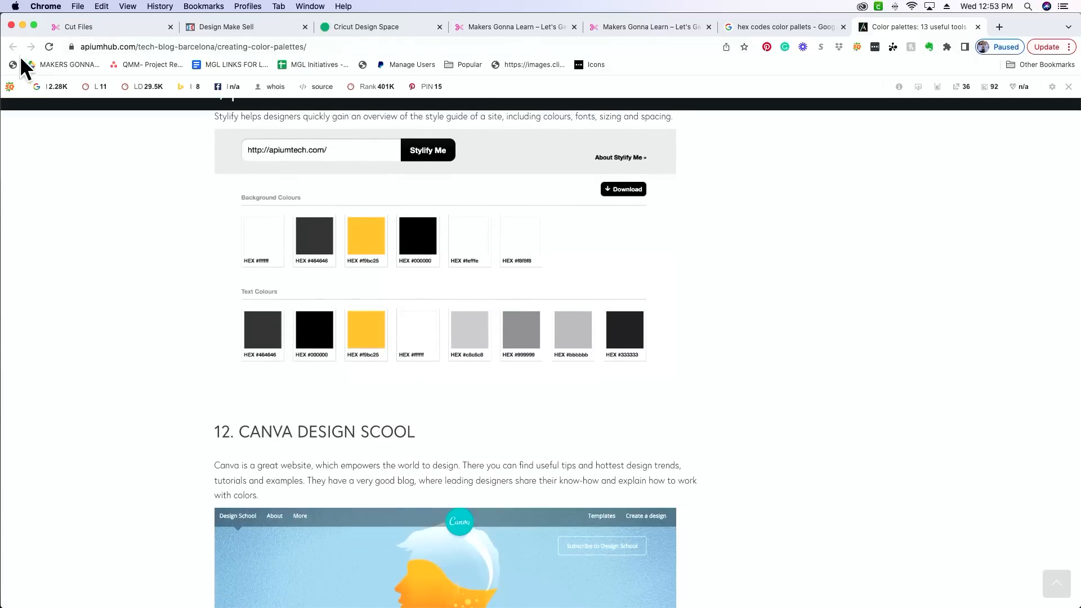
Step: Return to the search results and open the Color Palettes page of color-hex.com
{"action": "left_click", "coordinate": [789, 27]}
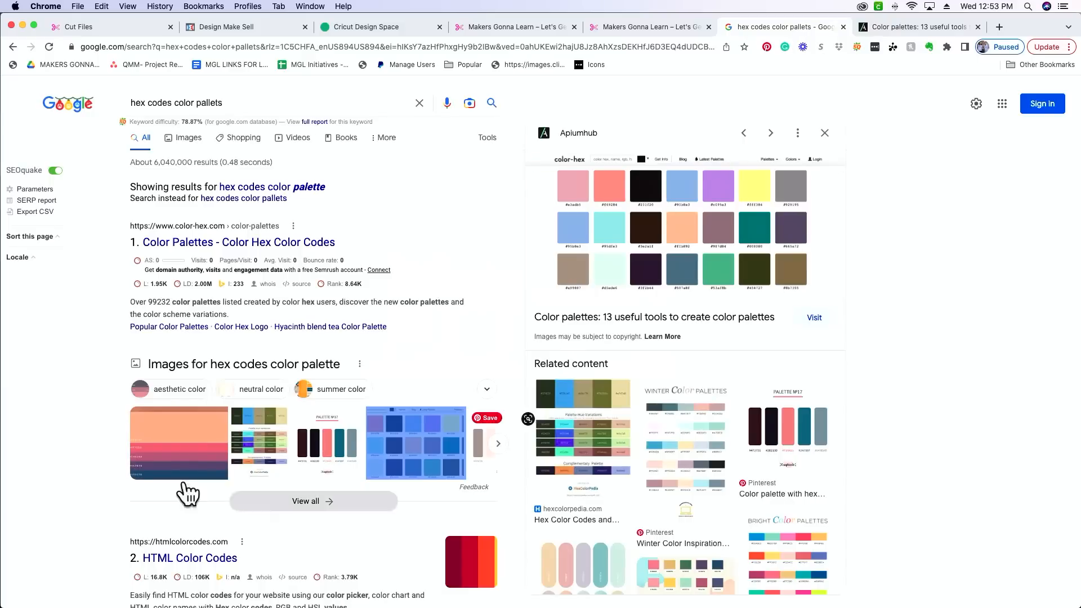
{"action": "scroll", "coordinate": [111, 458], "scroll_direction": "down", "scroll_amount": 3}
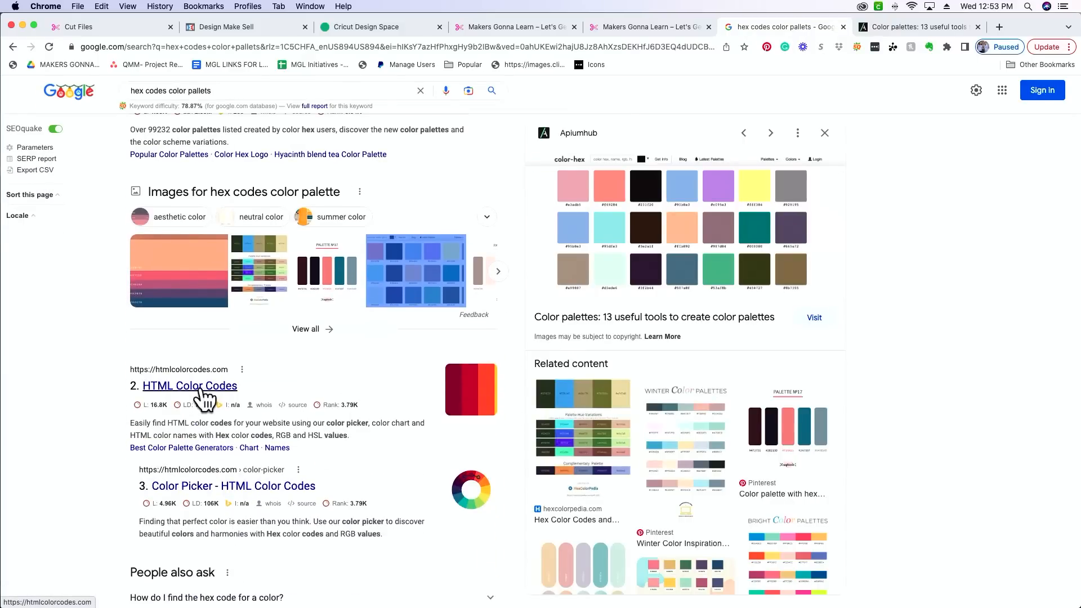
{"action": "scroll", "coordinate": [174, 398], "scroll_direction": "up", "scroll_amount": 3}
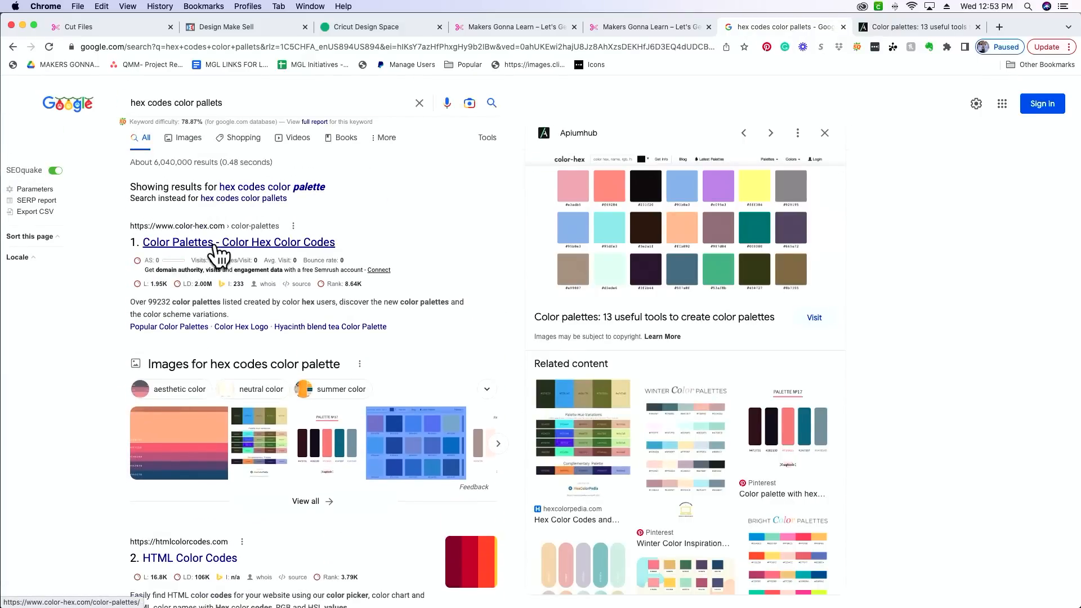
{"action": "left_click", "coordinate": [215, 242]}
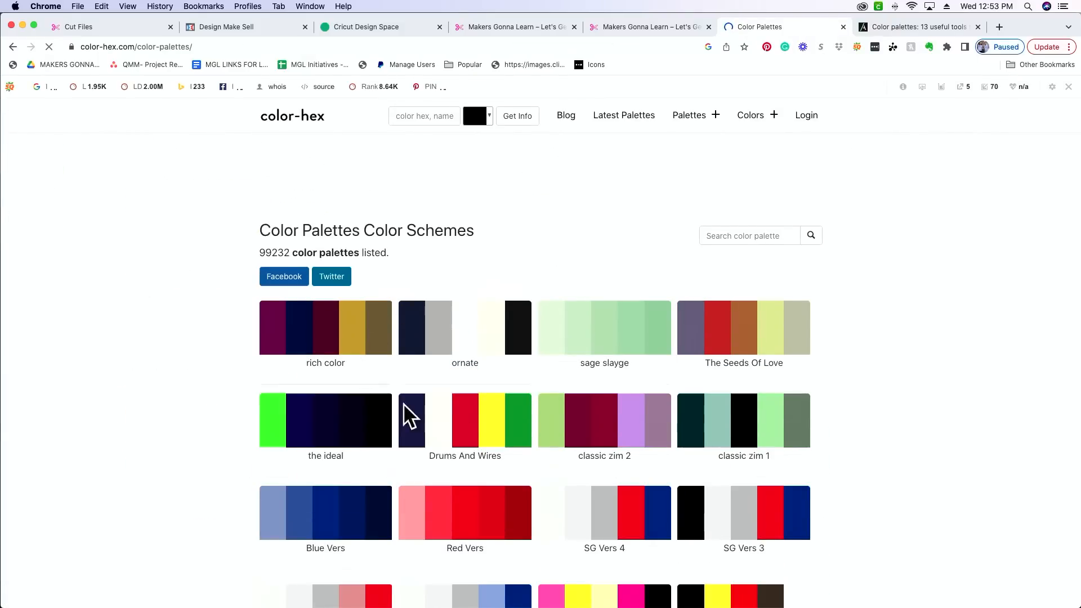
Step: Browse the listed color schemes on the first page and on page 2 for palette ideas
{"action": "scroll", "coordinate": [876, 409], "scroll_direction": "down", "scroll_amount": 3}
{"action": "scroll", "coordinate": [876, 409], "scroll_direction": "down", "scroll_amount": 15}
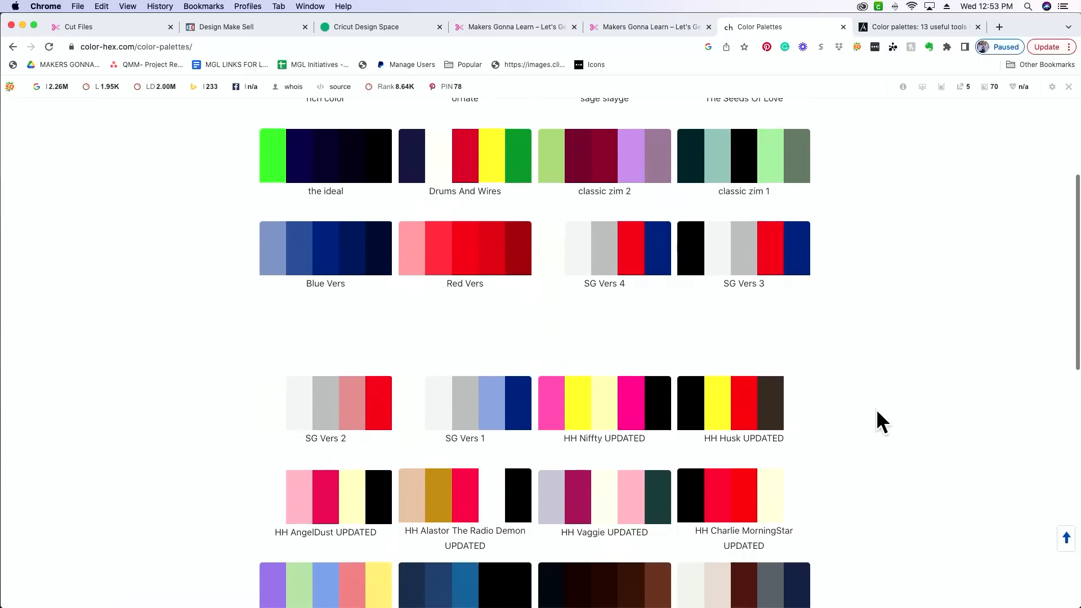
{"action": "scroll", "coordinate": [876, 408], "scroll_direction": "down", "scroll_amount": 2}
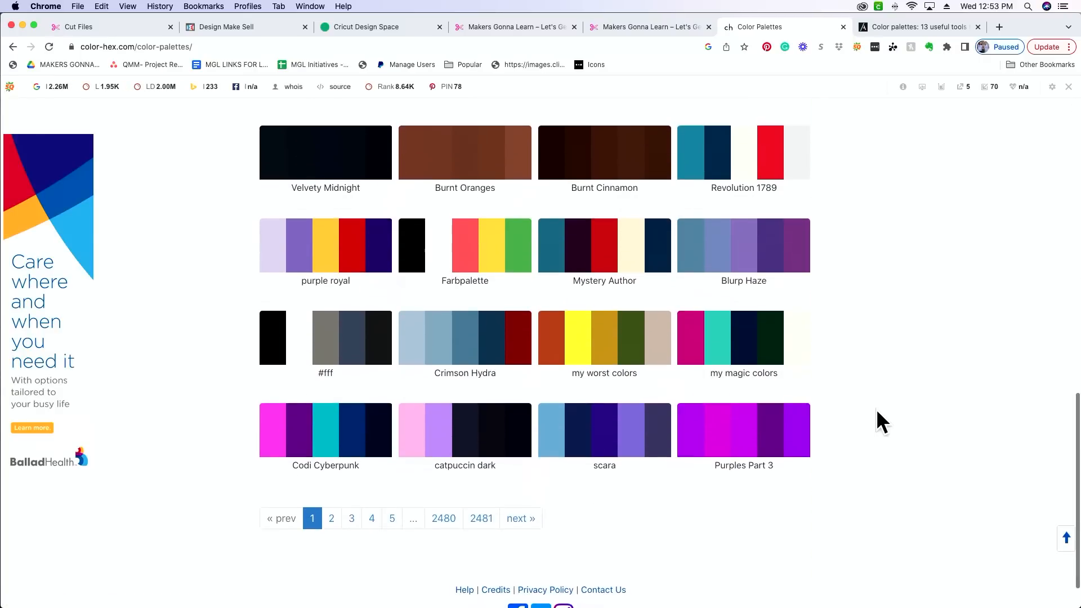
{"action": "left_click", "coordinate": [332, 525]}
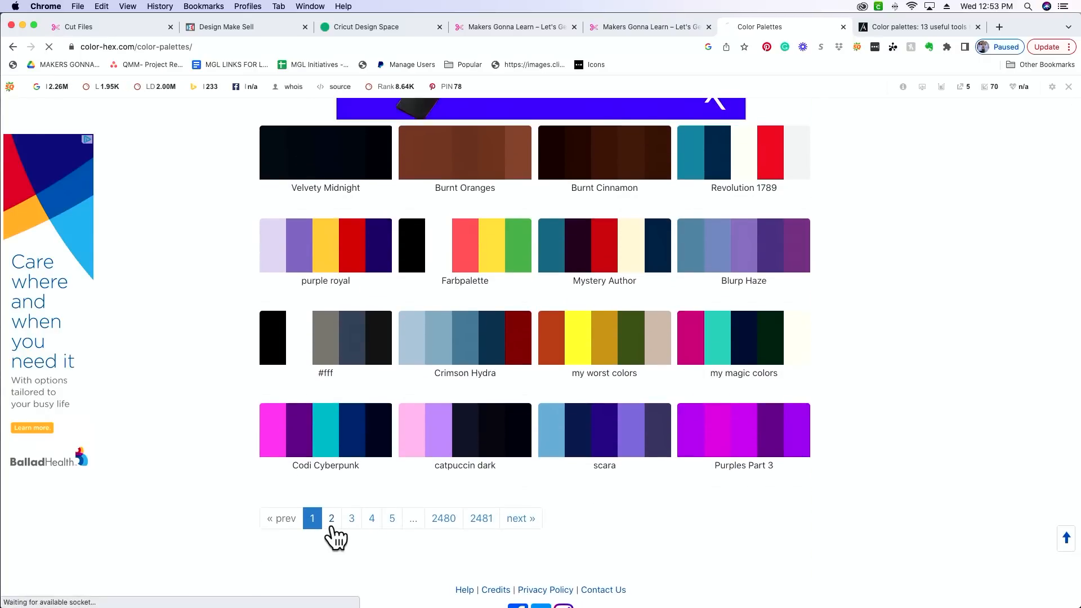
{"action": "scroll", "coordinate": [935, 445], "scroll_direction": "down", "scroll_amount": 2}
{"action": "scroll", "coordinate": [935, 445], "scroll_direction": "down", "scroll_amount": 1}
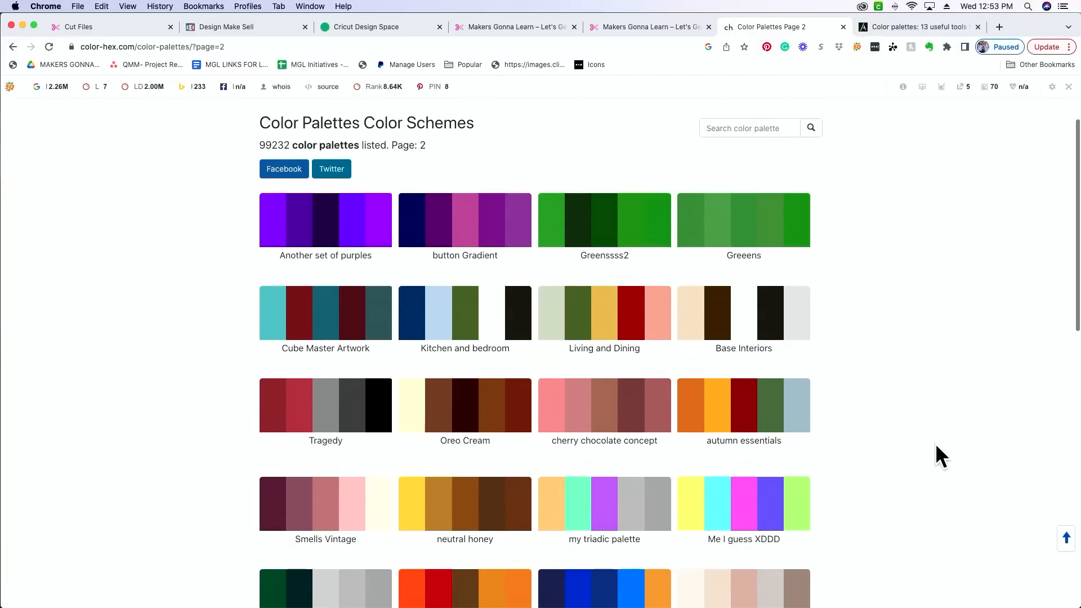
{"action": "scroll", "coordinate": [950, 464], "scroll_direction": "down", "scroll_amount": 5}
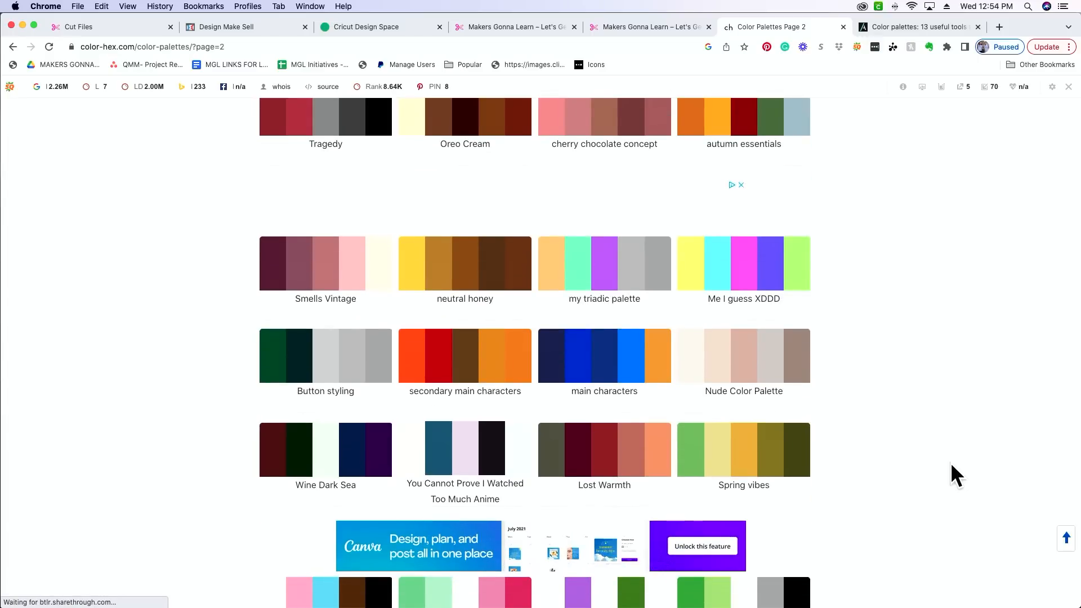
{"action": "scroll", "coordinate": [950, 463], "scroll_direction": "down", "scroll_amount": 6}
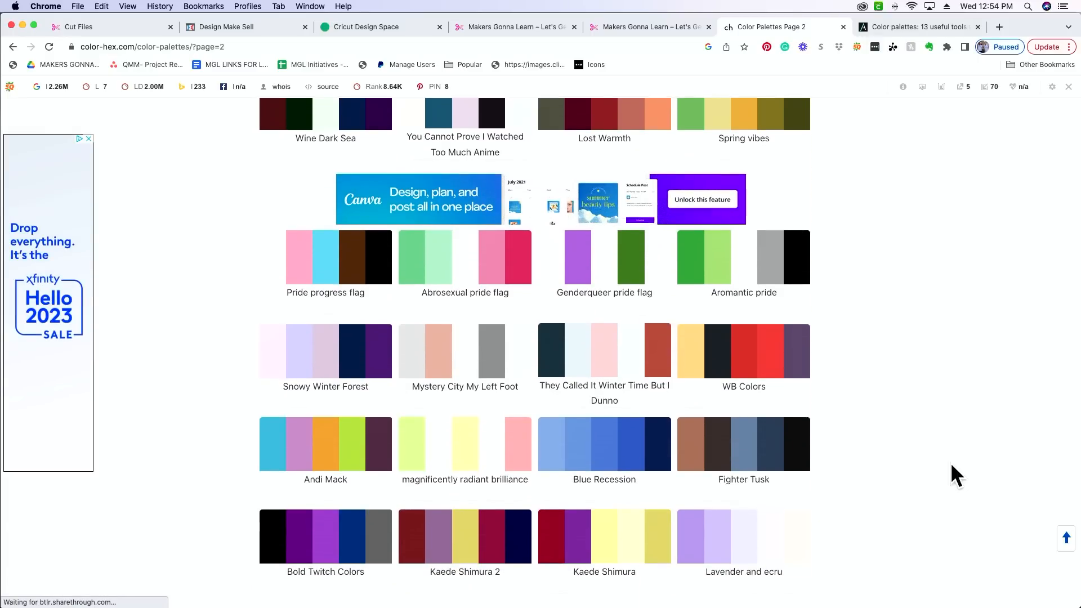
Step: Browse the remaining color schemes on palette page 2 and switch to Cricut Design Space
{"action": "scroll", "coordinate": [950, 463], "scroll_direction": "down", "scroll_amount": 2}
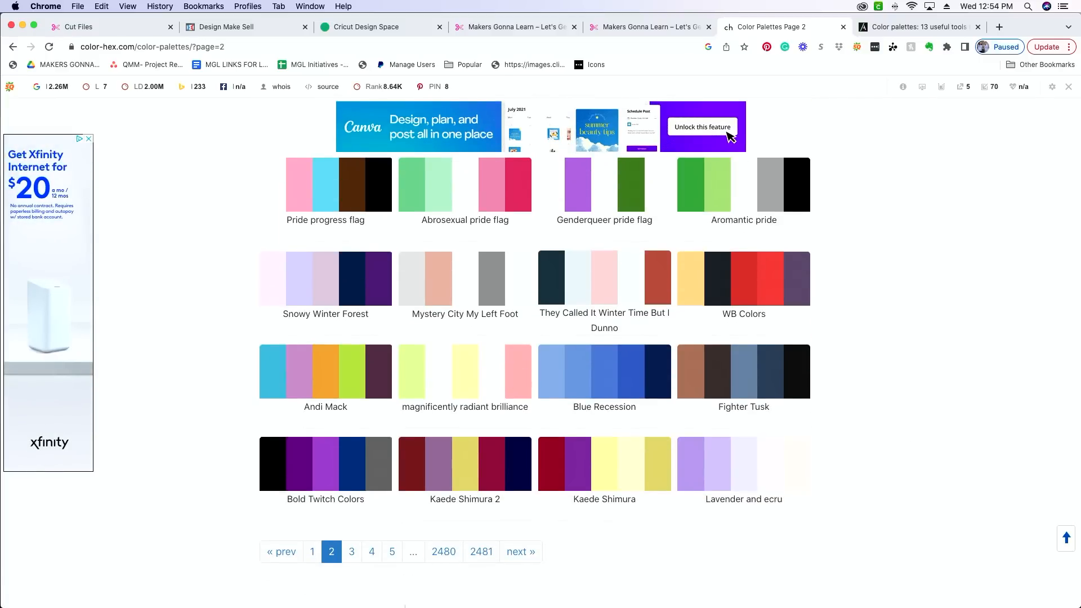
{"action": "mouse_move", "coordinate": [433, 606]}
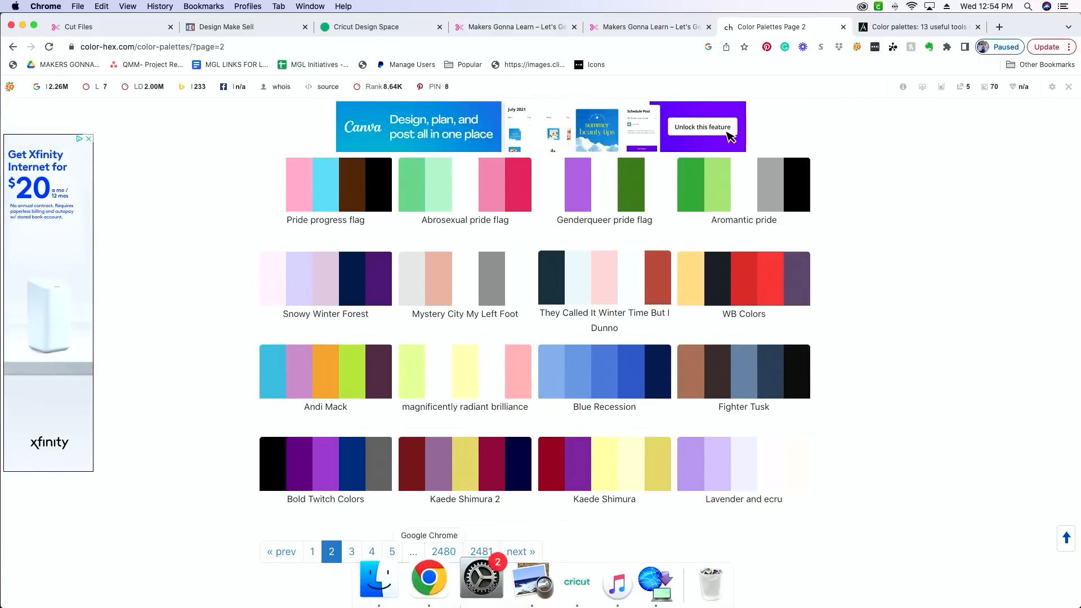
{"action": "left_click", "coordinate": [552, 586]}
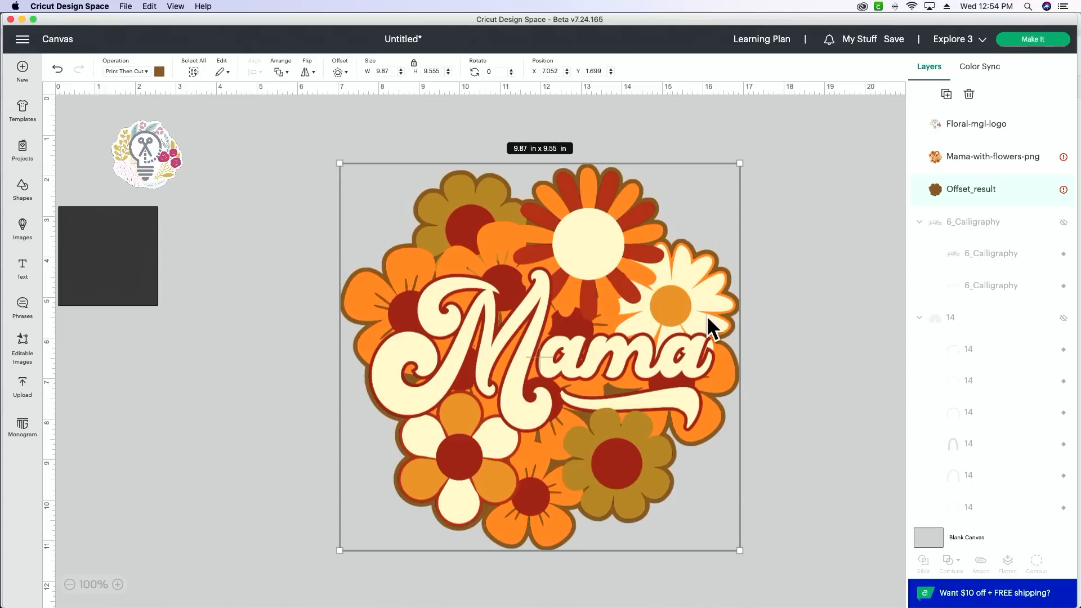
Step: Change the color of the offset behind the Mama image to black with the hex code #00000
{"action": "left_click", "coordinate": [159, 72]}
{"action": "left_click", "coordinate": [202, 232]}
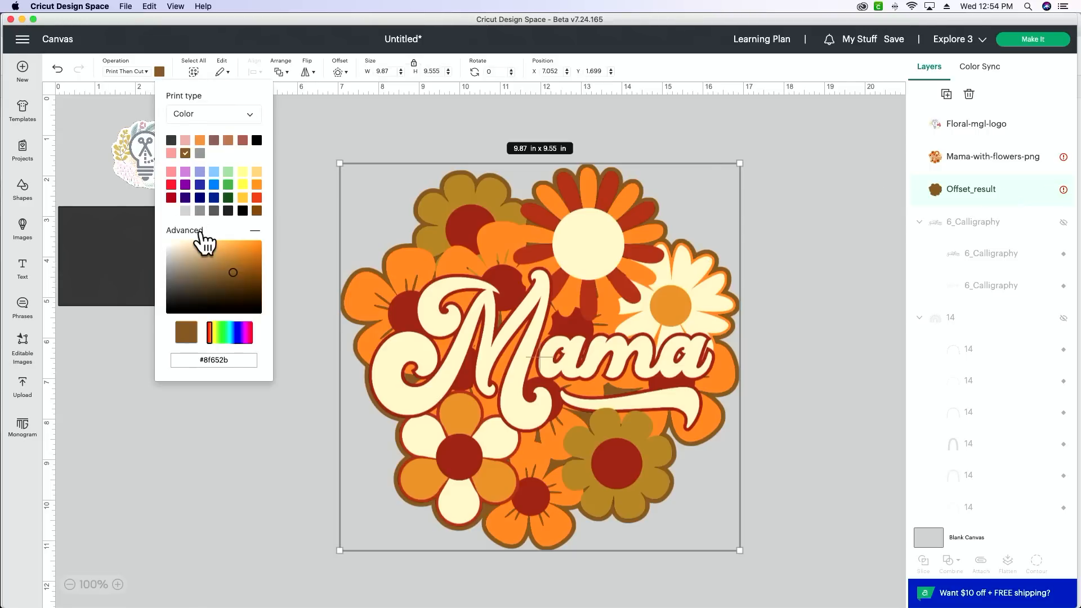
{"action": "left_click", "coordinate": [238, 362]}
{"action": "key", "text": "BackSpace"}
{"action": "key", "text": "BackSpace"}
{"action": "key", "text": "BackSpace"}
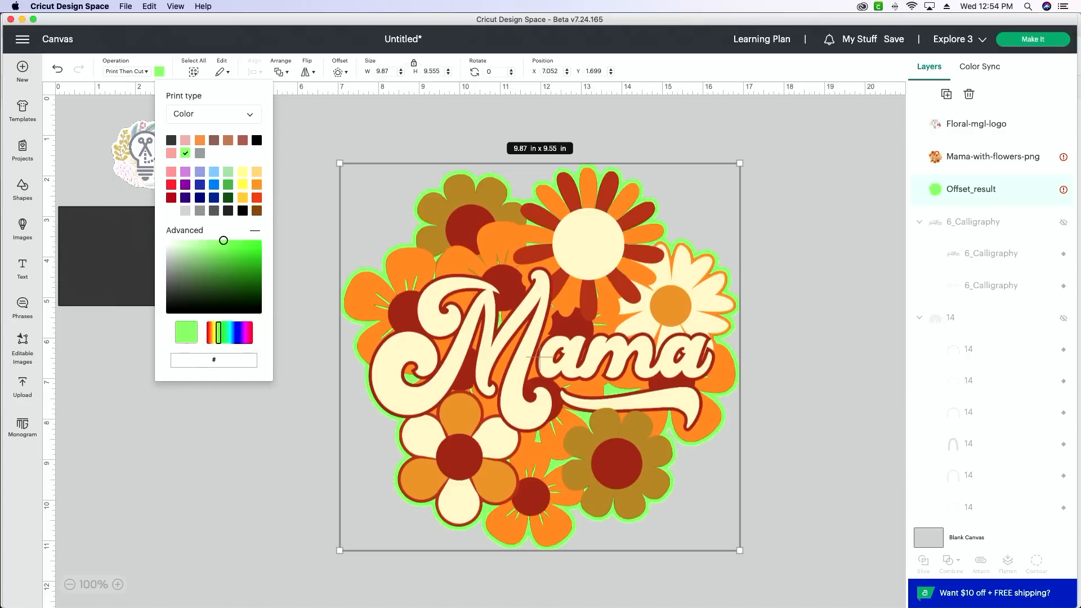
{"action": "type", "text": "00000"}
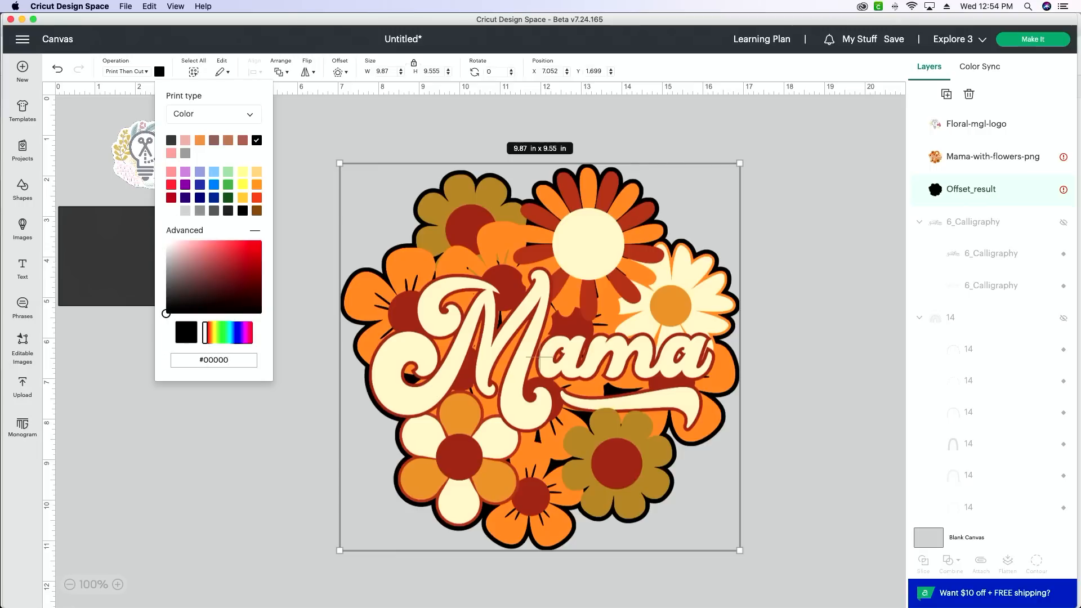
Step: Clear the offset's hex code and choose the custom red #c62f2f for it
{"action": "key", "text": "BackSpace"}
{"action": "key", "text": "BackSpace"}
{"action": "type", "text": "d"}
{"action": "key", "text": "BackSpace"}
{"action": "key", "text": "BackSpace"}
{"action": "key", "text": "BackSpace"}
{"action": "left_click", "coordinate": [167, 315]}
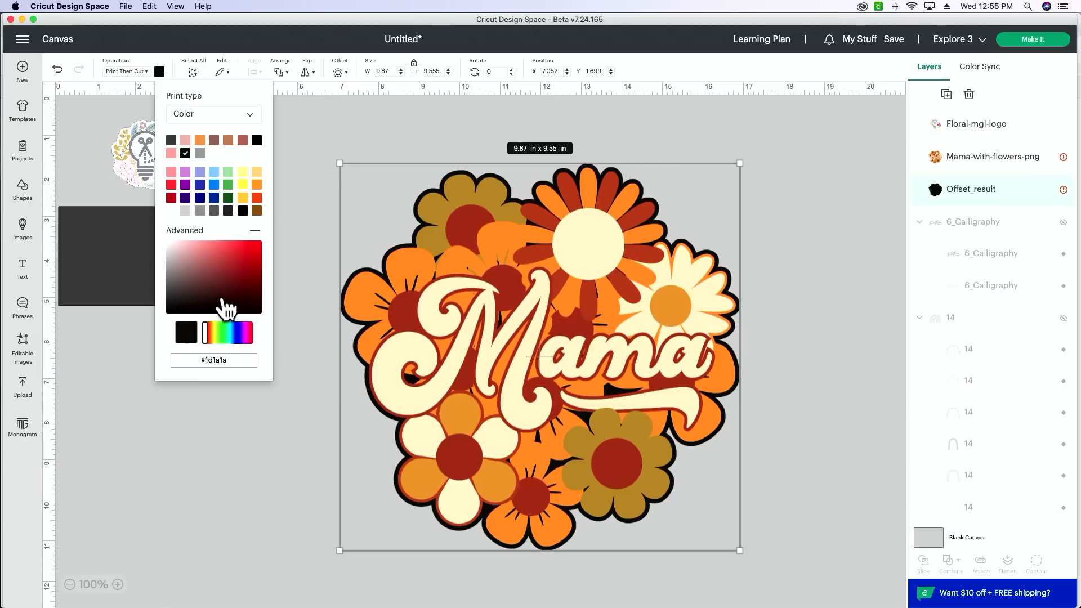
{"action": "left_click", "coordinate": [239, 257]}
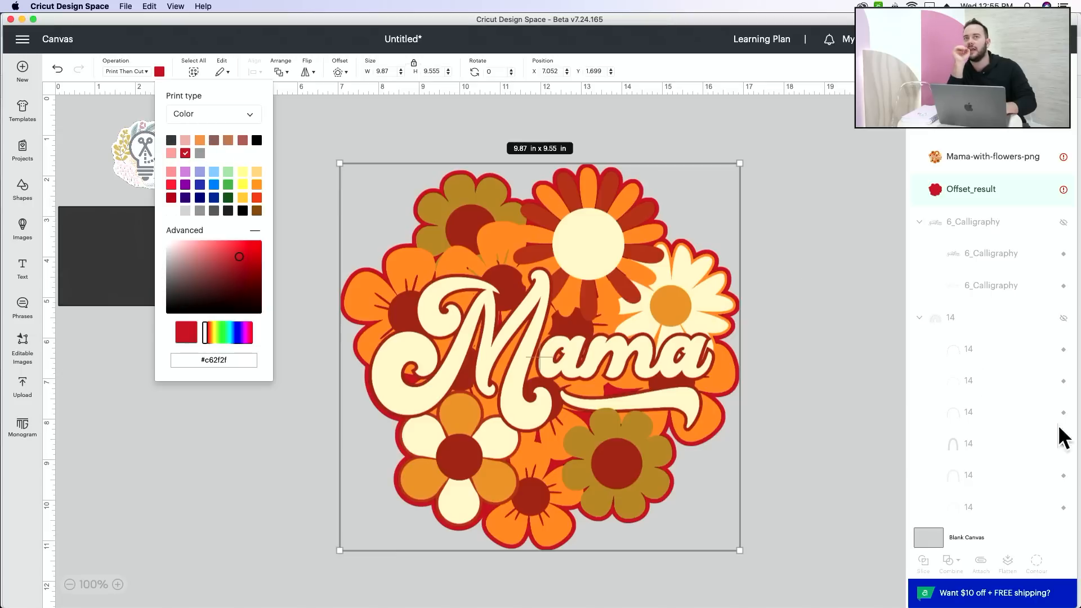
Step: Show and hide the rainbow group briefly, and check the Color Sync list with the Mama image selected
{"action": "left_click", "coordinate": [1063, 318]}
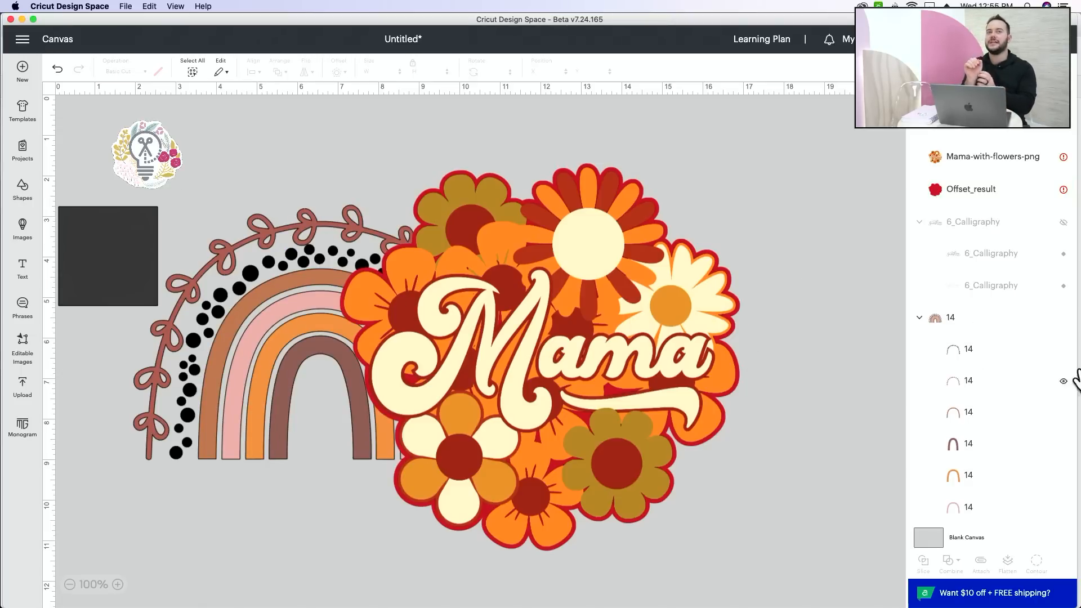
{"action": "left_click", "coordinate": [1063, 317]}
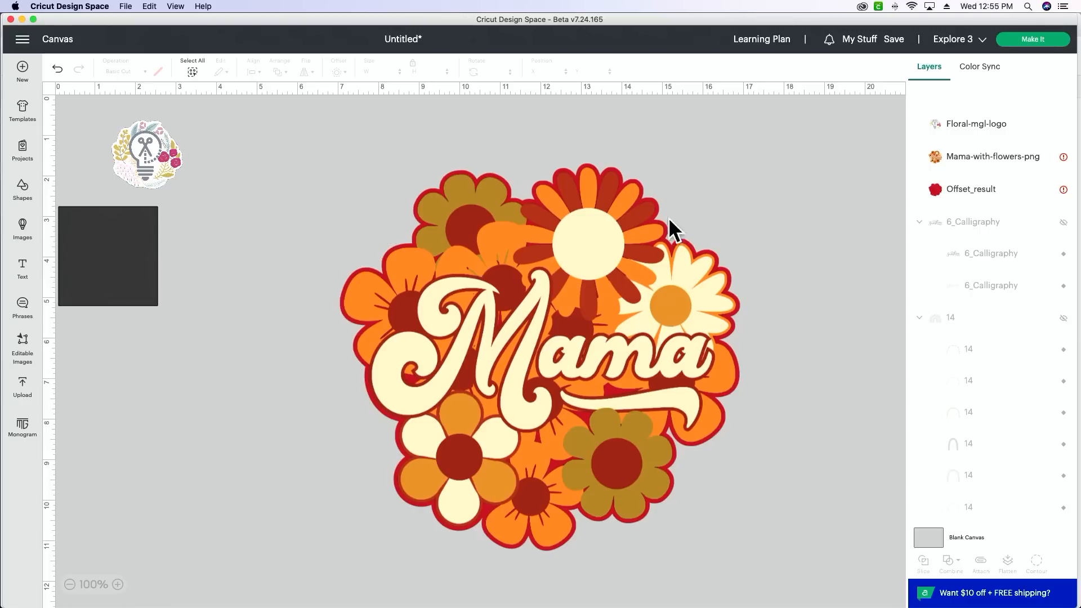
{"action": "left_click", "coordinate": [578, 251]}
{"action": "left_click", "coordinate": [983, 73]}
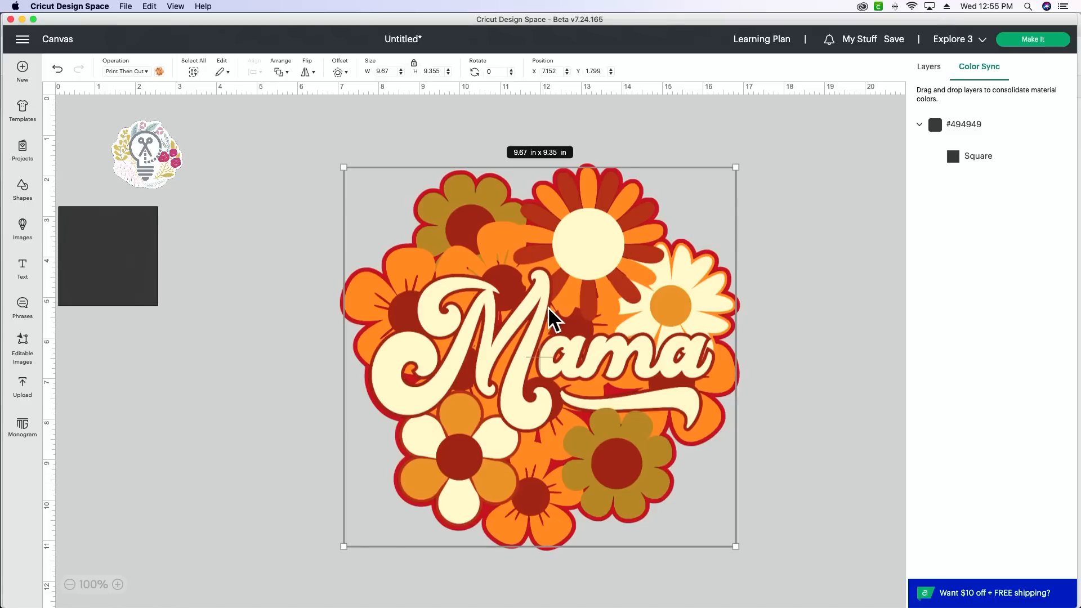
{"action": "left_click", "coordinate": [931, 69]}
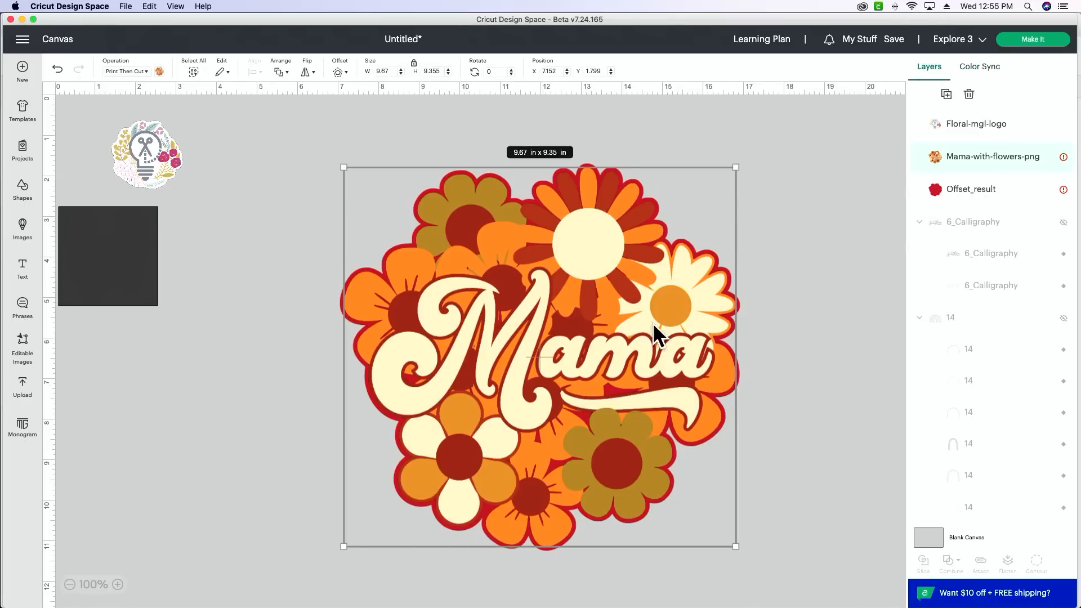
Step: Try the muted red, copper brown and light yellow swatches on the Mama offset
{"action": "left_click", "coordinate": [1014, 194]}
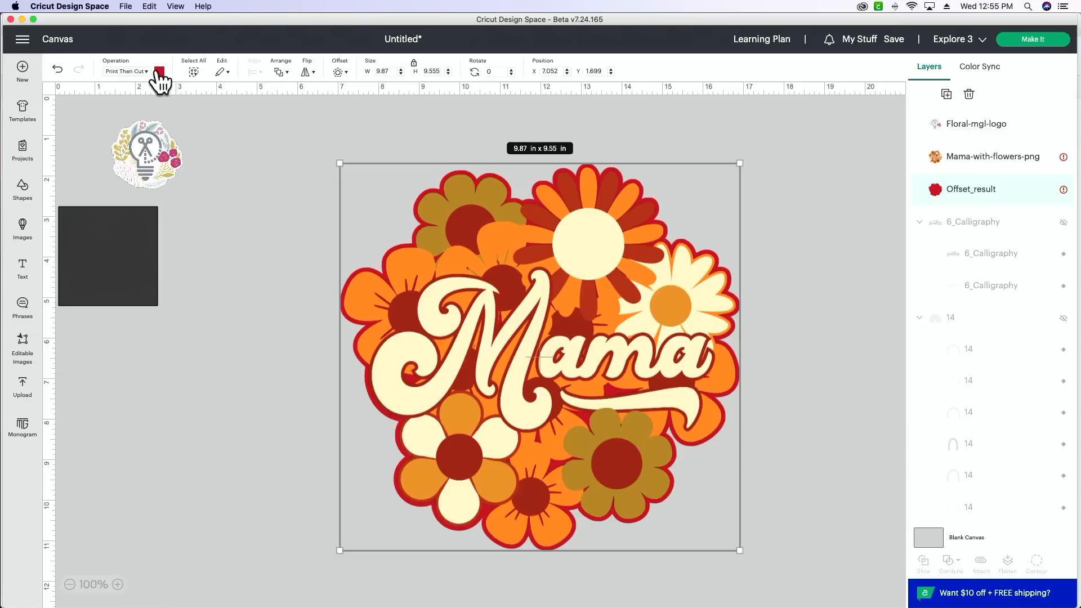
{"action": "left_click", "coordinate": [159, 72]}
{"action": "left_click", "coordinate": [242, 140]}
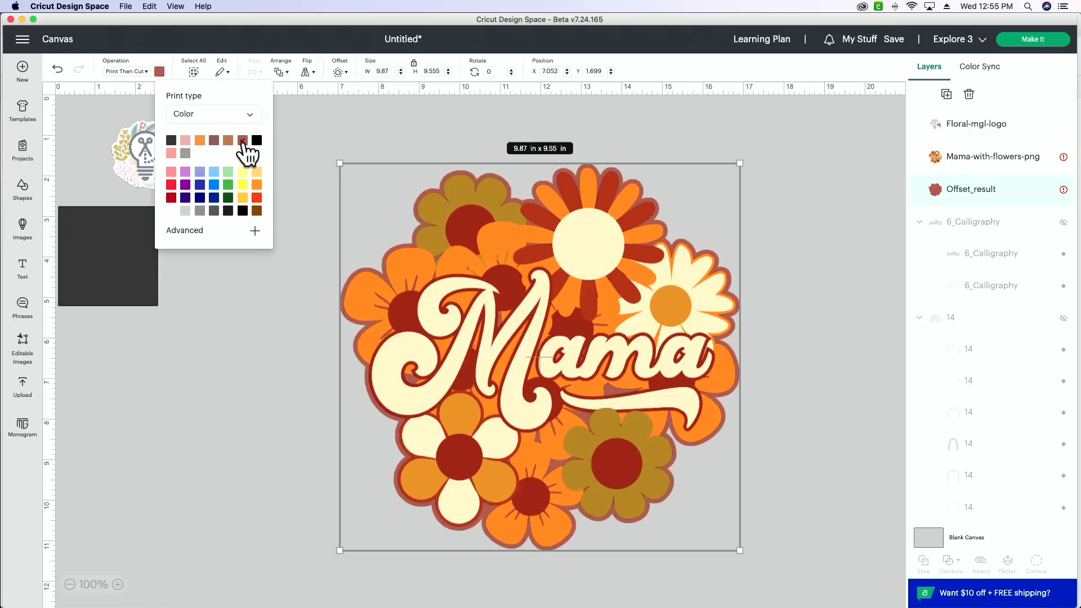
{"action": "left_click", "coordinate": [228, 141]}
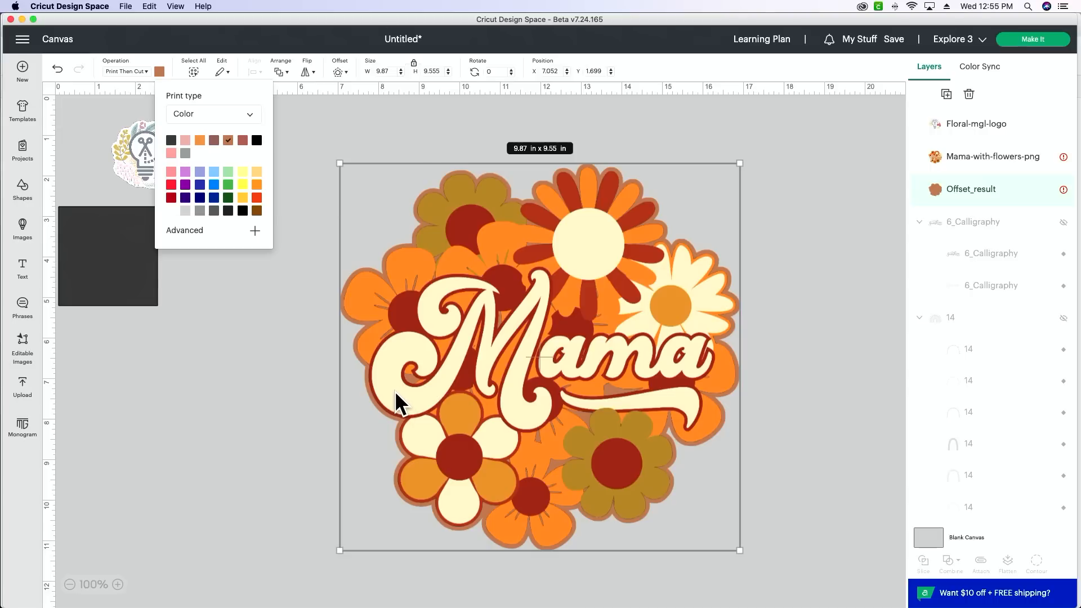
{"action": "left_click", "coordinate": [243, 174]}
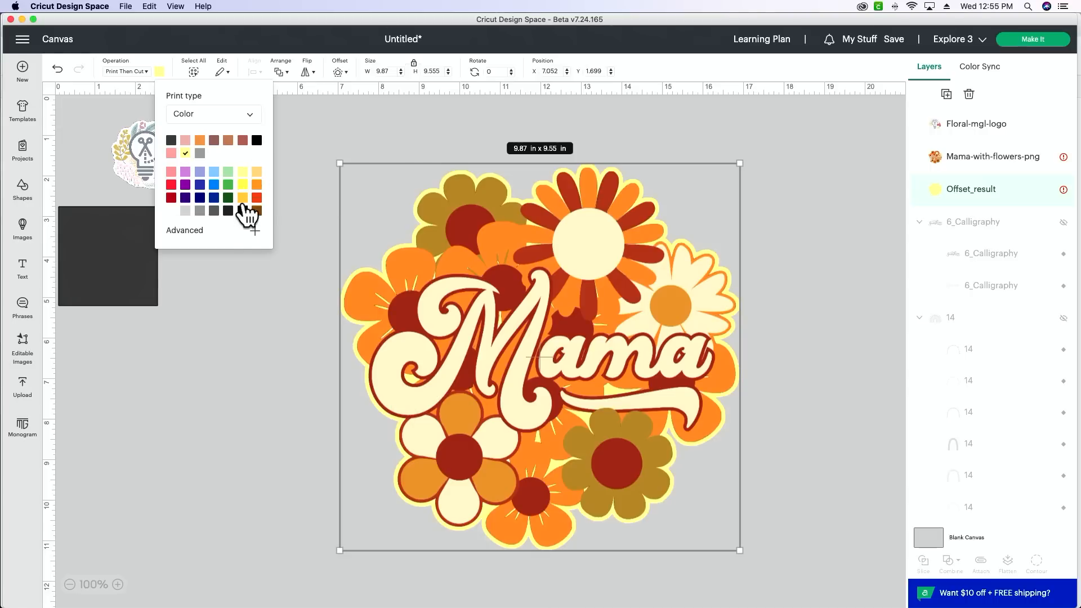
Step: Mix a pale beige custom color, #e6dbcc, for the Mama offset and deselect it
{"action": "left_click", "coordinate": [234, 233]}
{"action": "mouse_move", "coordinate": [201, 241]}
{"action": "left_mouse_down"}
{"action": "mouse_move", "coordinate": [181, 258]}
{"action": "mouse_move", "coordinate": [181, 241]}
{"action": "left_mouse_up"}
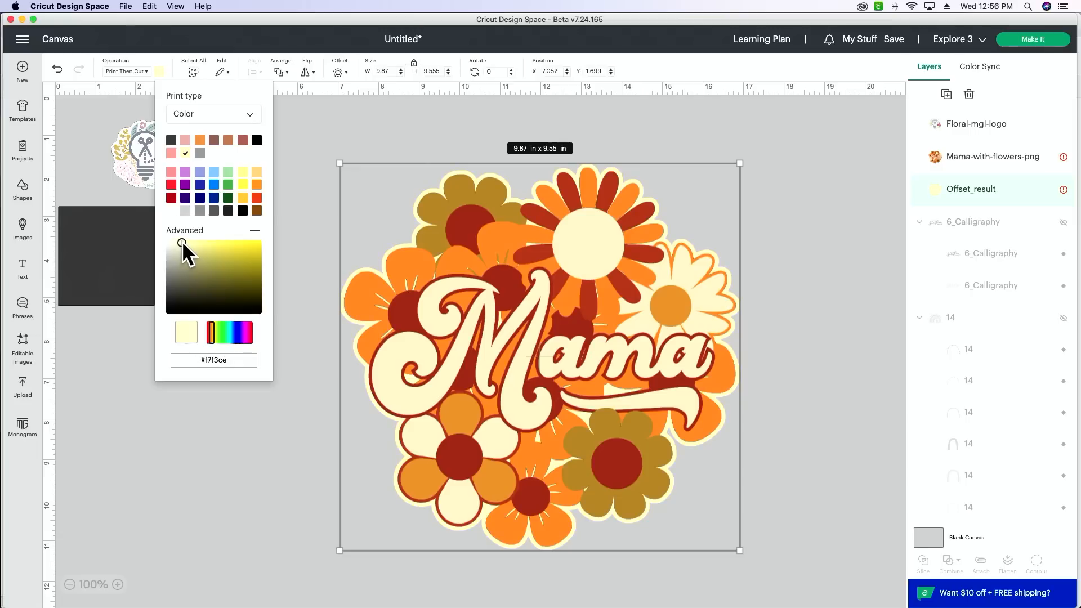
{"action": "left_click_drag", "start_coordinate": [181, 241], "coordinate": [177, 241]}
{"action": "left_click", "coordinate": [257, 210]}
{"action": "left_click_drag", "start_coordinate": [257, 276], "coordinate": [177, 248]}
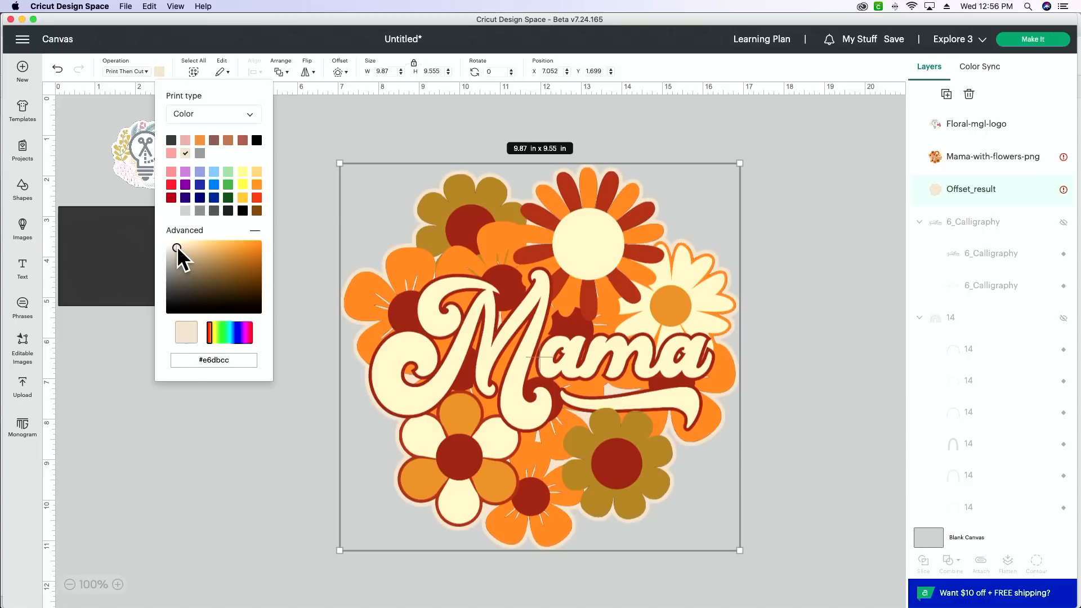
{"action": "left_click", "coordinate": [806, 251]}
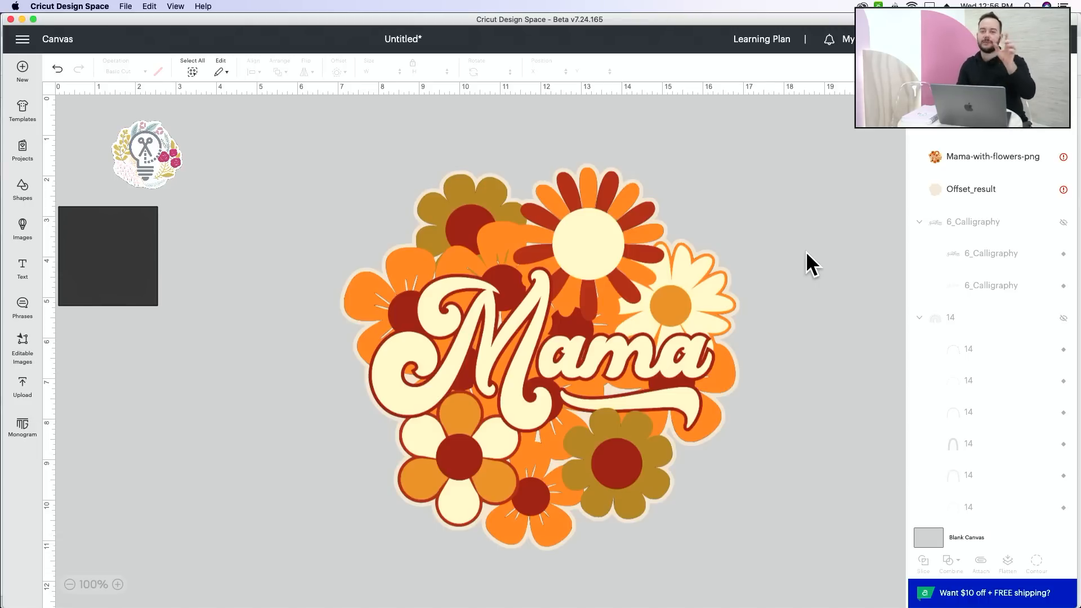
Step: Flatten the Mama image and its offset into a single Print Then Cut layer
{"action": "scroll", "coordinate": [806, 251], "scroll_direction": "right", "scroll_amount": 1}
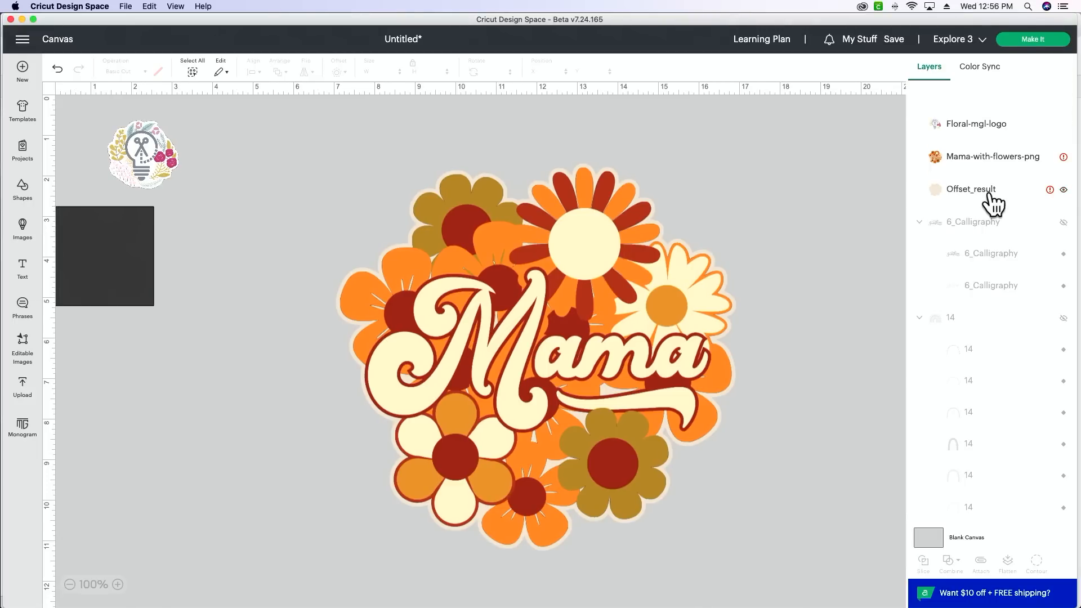
{"action": "left_click", "coordinate": [979, 227]}
{"action": "left_click", "coordinate": [974, 159]}
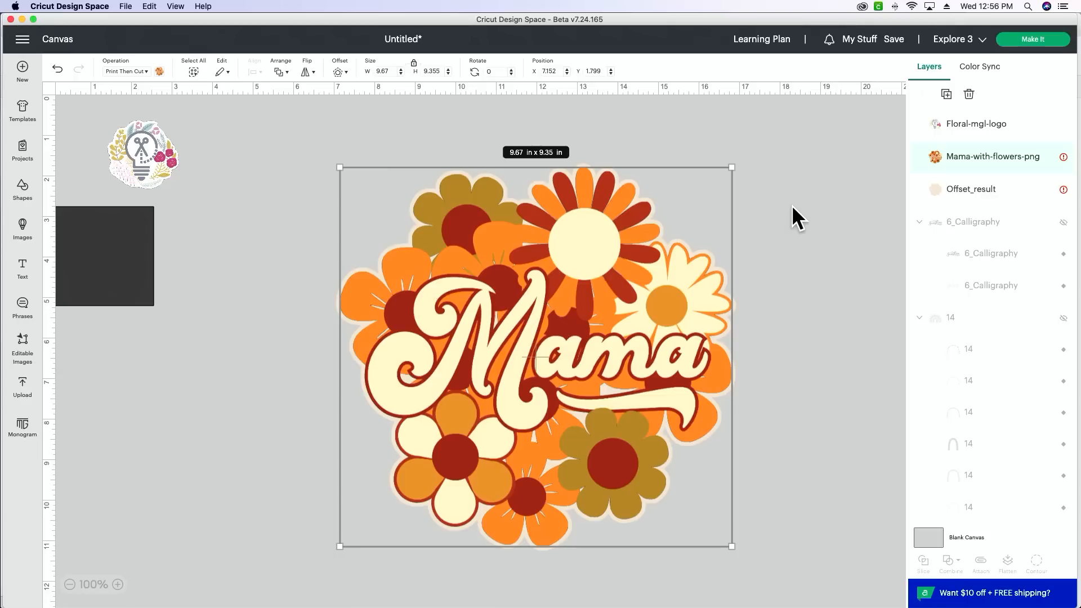
{"action": "left_click_drag", "start_coordinate": [789, 206], "coordinate": [488, 362]}
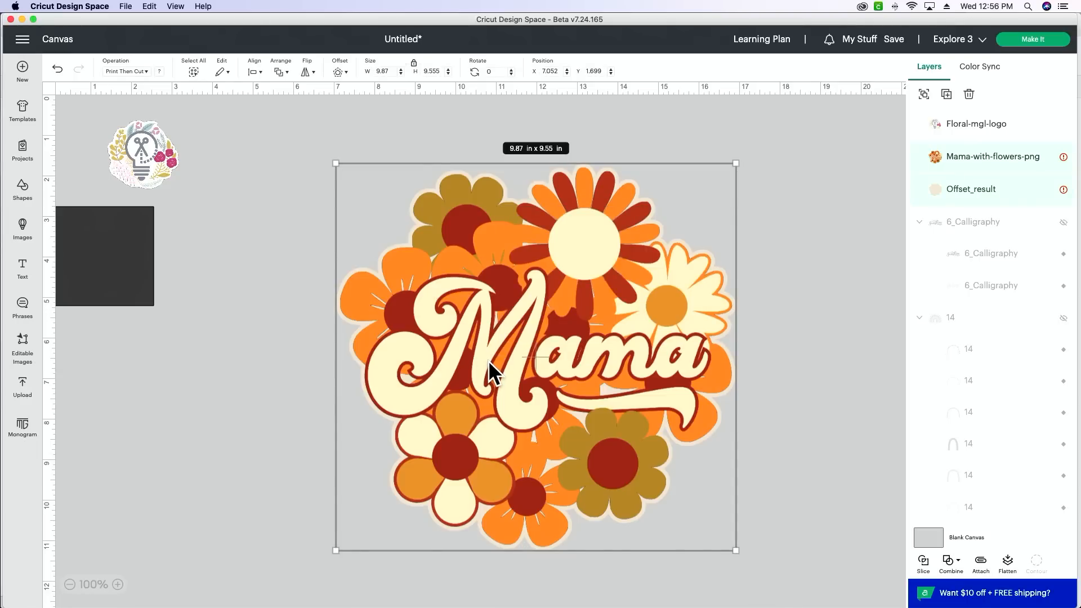
{"action": "left_click", "coordinate": [1011, 565]}
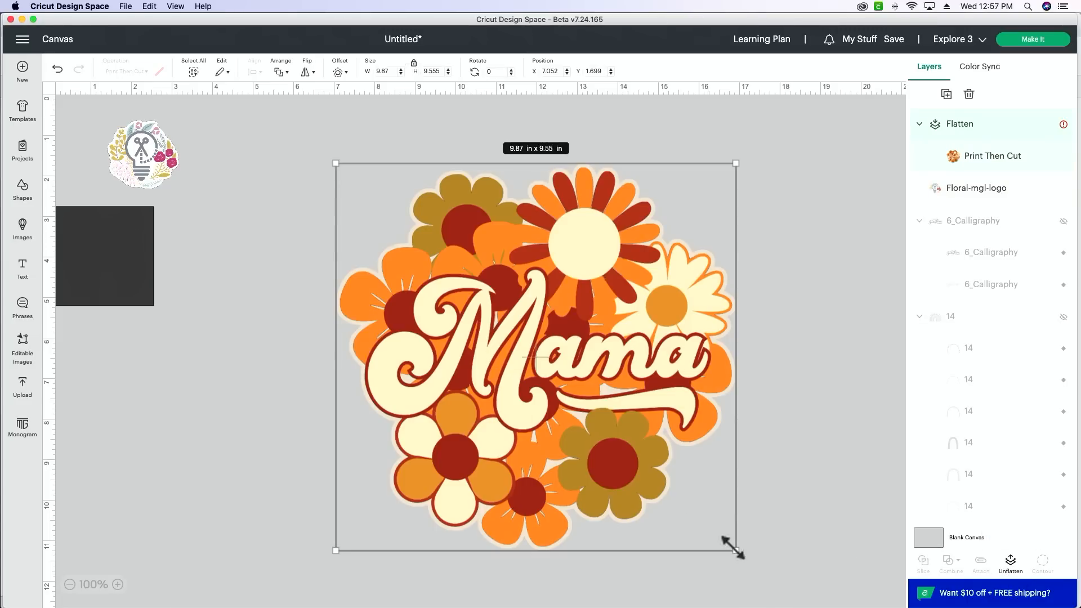
Step: Shrink the flattened Mama design to about 3.39 × 3.28 in
{"action": "left_click_drag", "start_coordinate": [736, 550], "coordinate": [483, 311]}
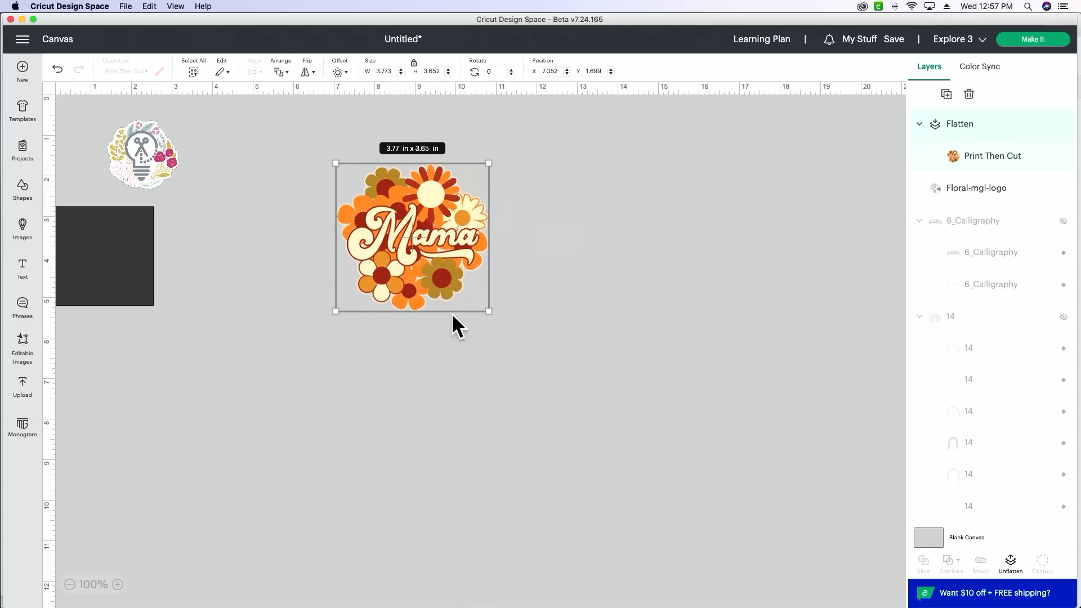
{"action": "left_click_drag", "start_coordinate": [476, 304], "coordinate": [467, 295]}
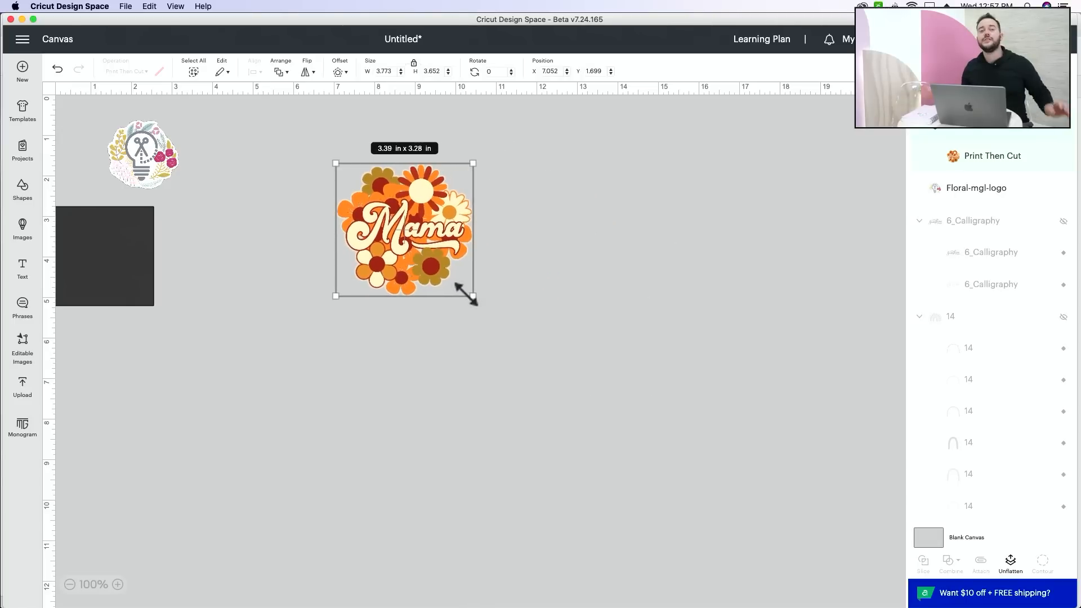
{"action": "left_click", "coordinate": [117, 584]}
{"action": "left_click", "coordinate": [117, 585]}
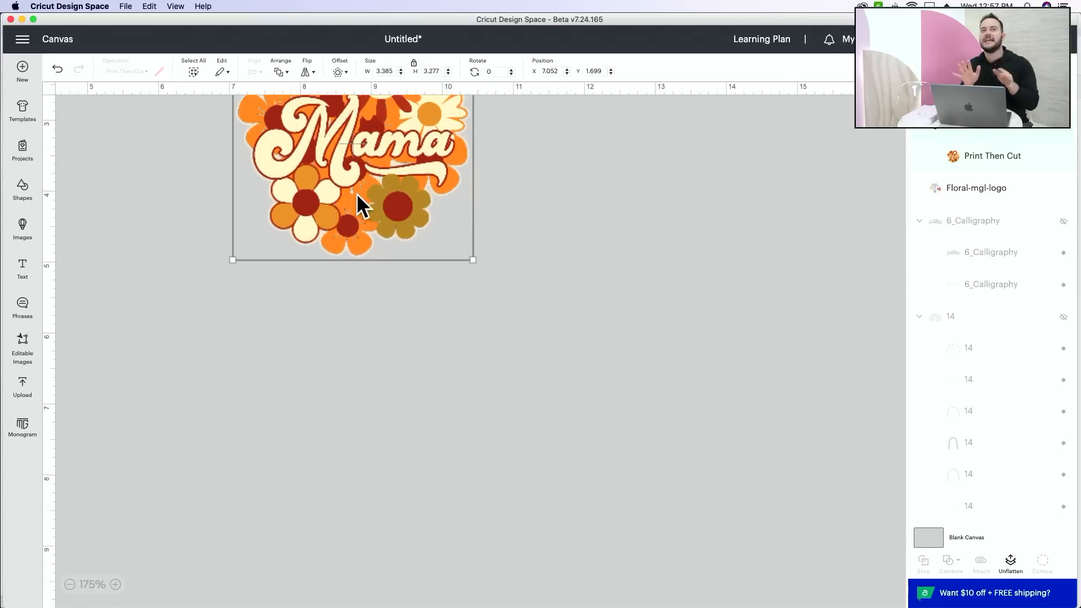
Step: Move the Mama design lower on the canvas, enlarge it to about 5.38 × 5.2 in and deselect it
{"action": "left_click_drag", "start_coordinate": [360, 205], "coordinate": [390, 350]}
{"action": "left_click_drag", "start_coordinate": [442, 384], "coordinate": [588, 520]}
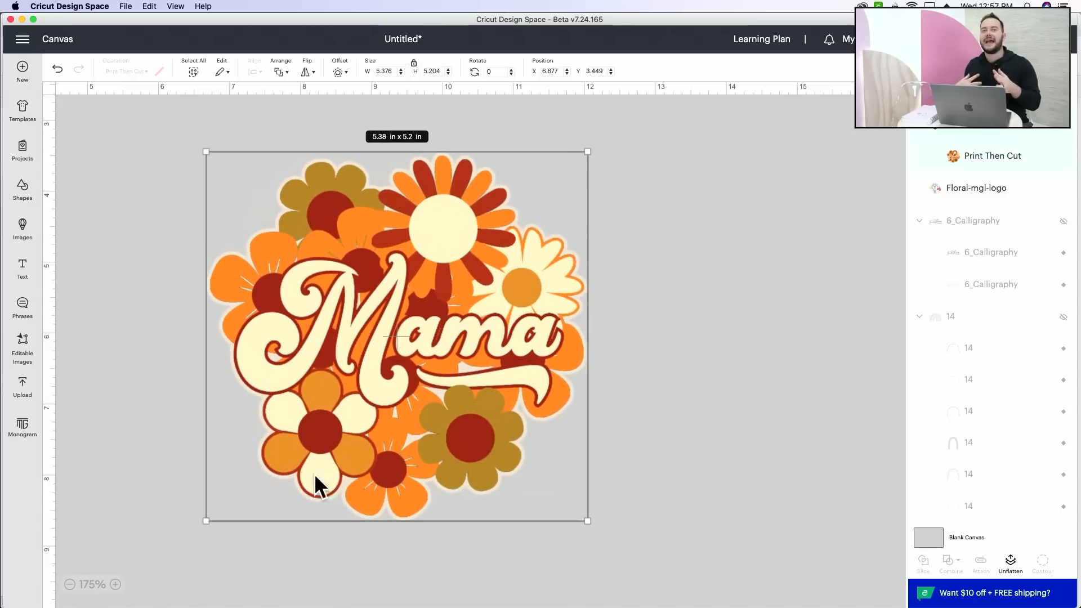
{"action": "left_click", "coordinate": [69, 585]}
{"action": "scroll", "coordinate": [214, 354], "scroll_direction": "down", "scroll_amount": 1}
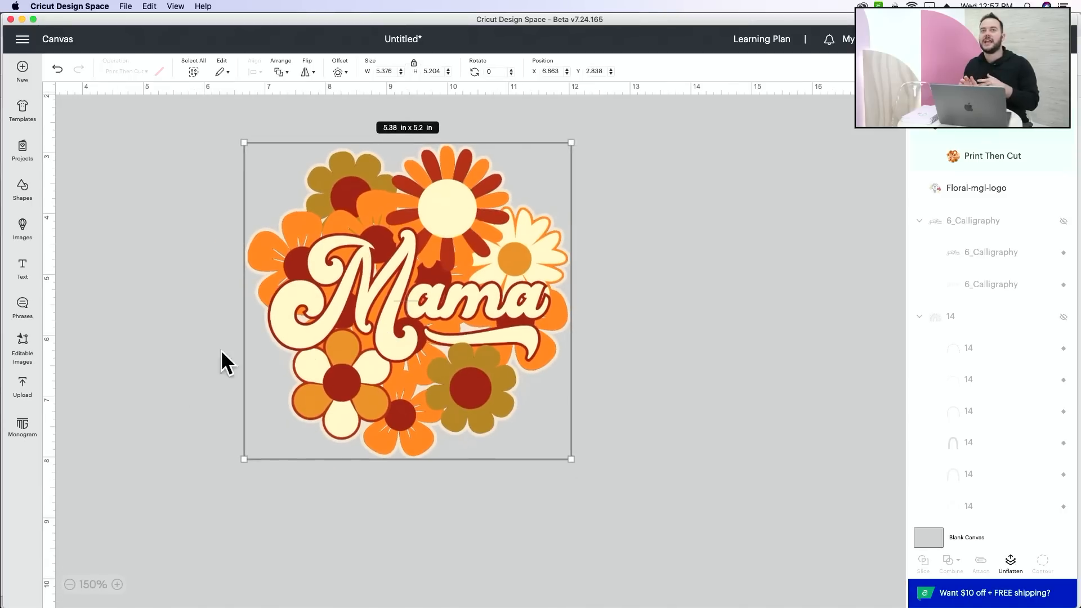
{"action": "left_click_drag", "start_coordinate": [153, 357], "coordinate": [212, 362]}
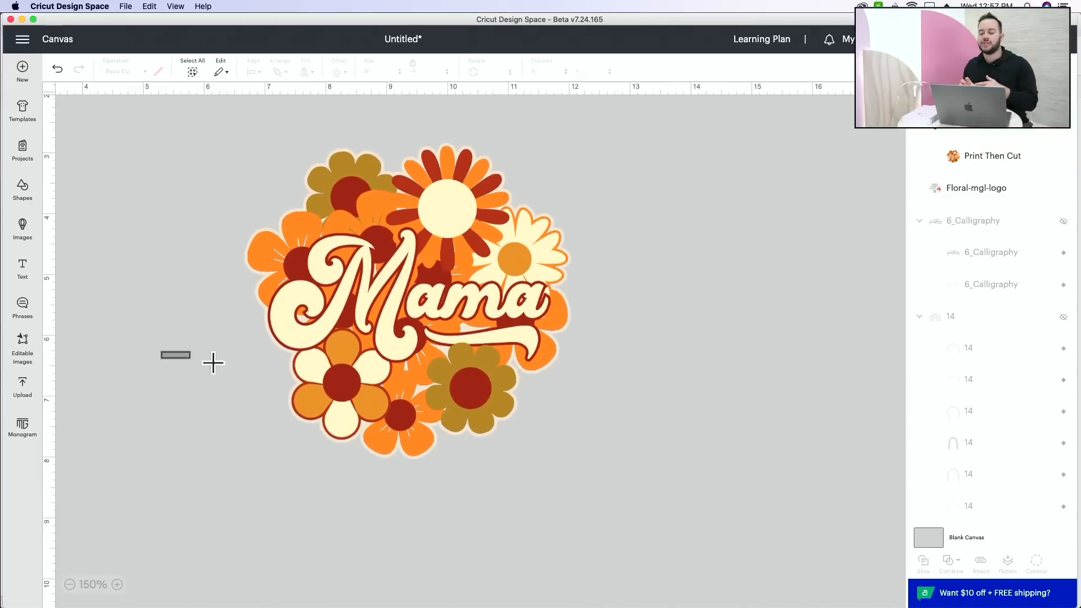
Step: Enlarge the flattened Mama design to roughly double its size from its lower corner
{"action": "left_click", "coordinate": [69, 584]}
{"action": "left_click", "coordinate": [69, 584]}
{"action": "left_click", "coordinate": [346, 242]}
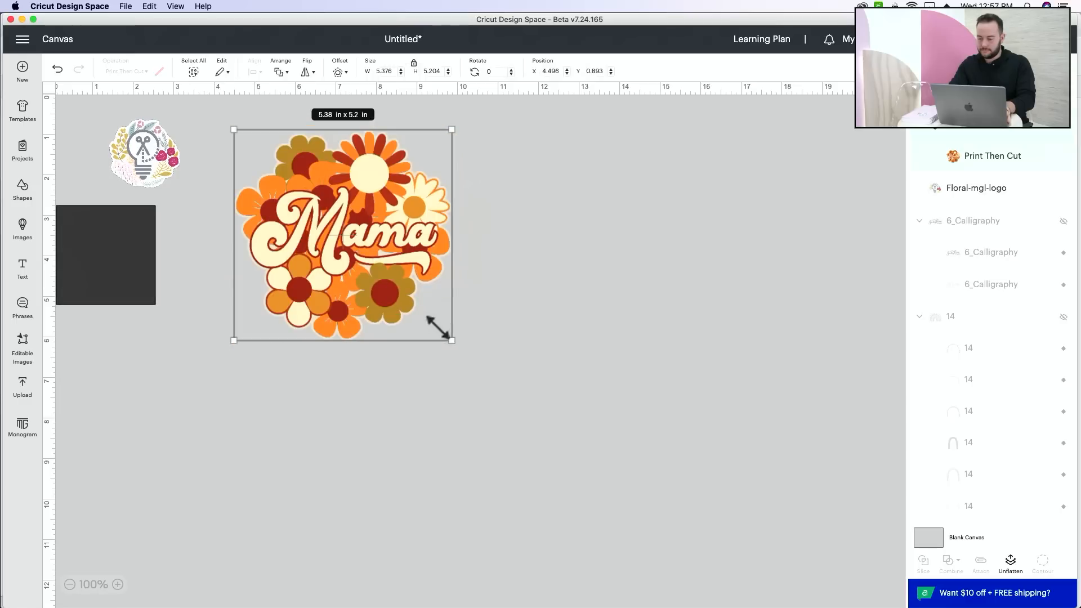
{"action": "left_click_drag", "start_coordinate": [437, 326], "coordinate": [639, 556]}
Step: Enlarge the dark square to about 14.36 in per side and position it behind the whole Mama design
{"action": "left_click_drag", "start_coordinate": [112, 273], "coordinate": [718, 606]}
{"action": "left_click_drag", "start_coordinate": [224, 471], "coordinate": [240, 371]}
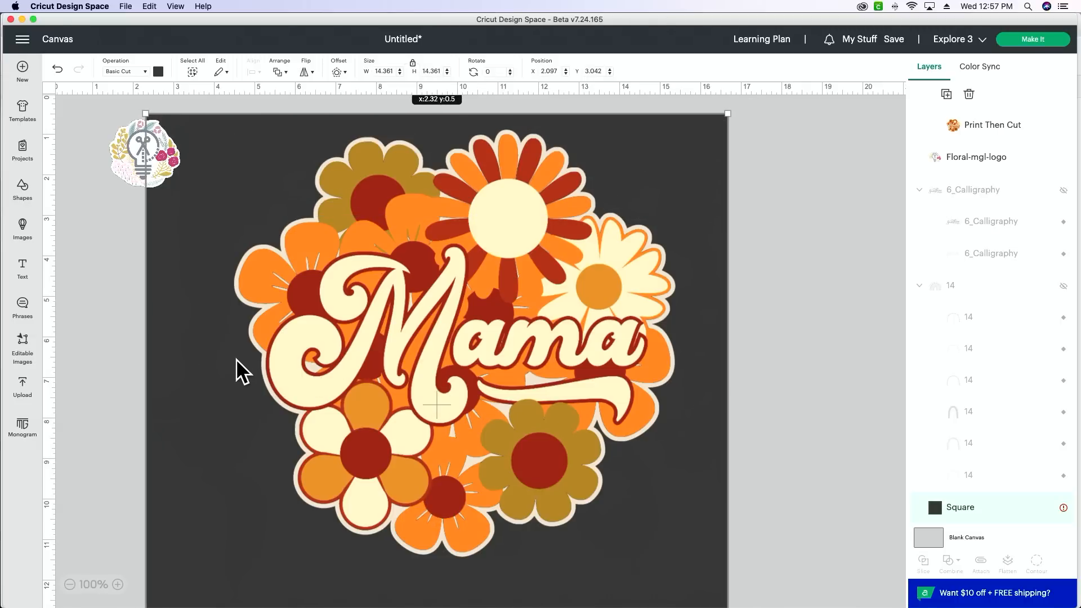
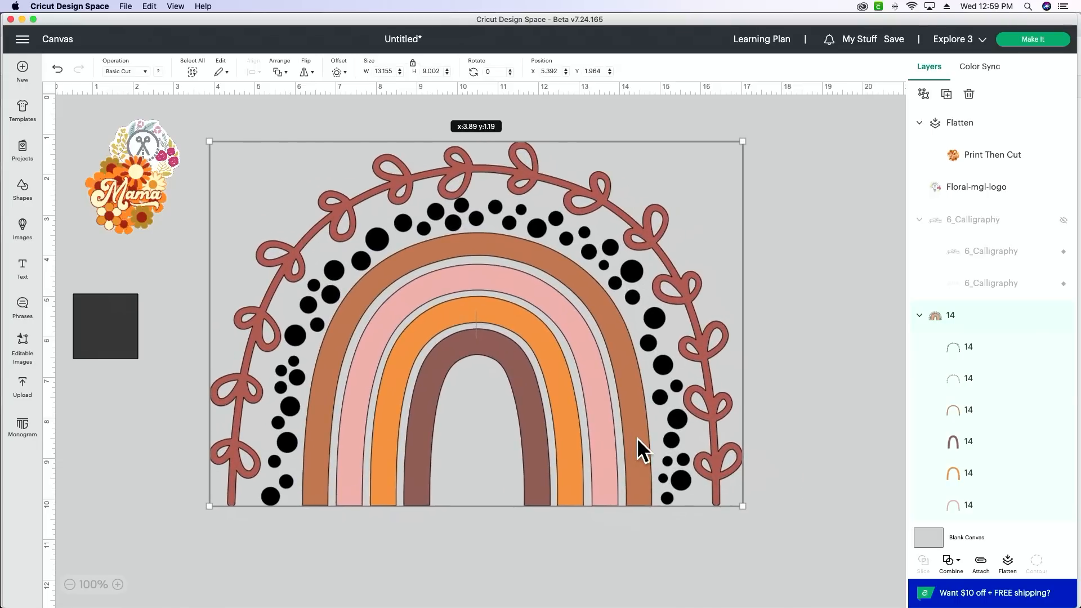
Step: Inspect the rainbow's black dots layer and leafy vine layer, view the vine's available material colors, and deselect it
{"action": "scroll", "coordinate": [996, 445], "scroll_direction": "down", "scroll_amount": 1}
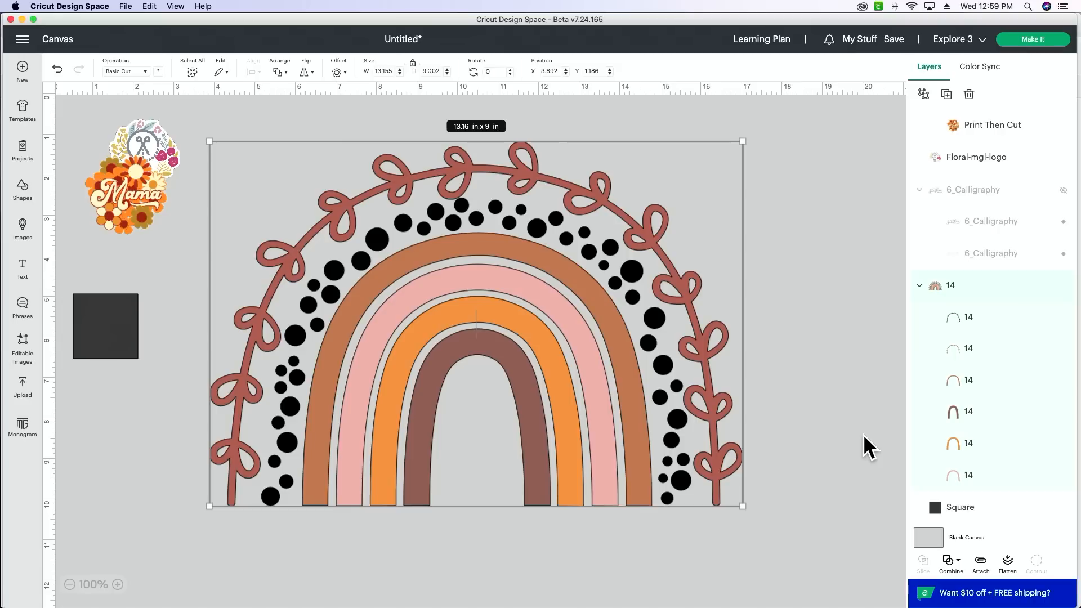
{"action": "left_click", "coordinate": [862, 394]}
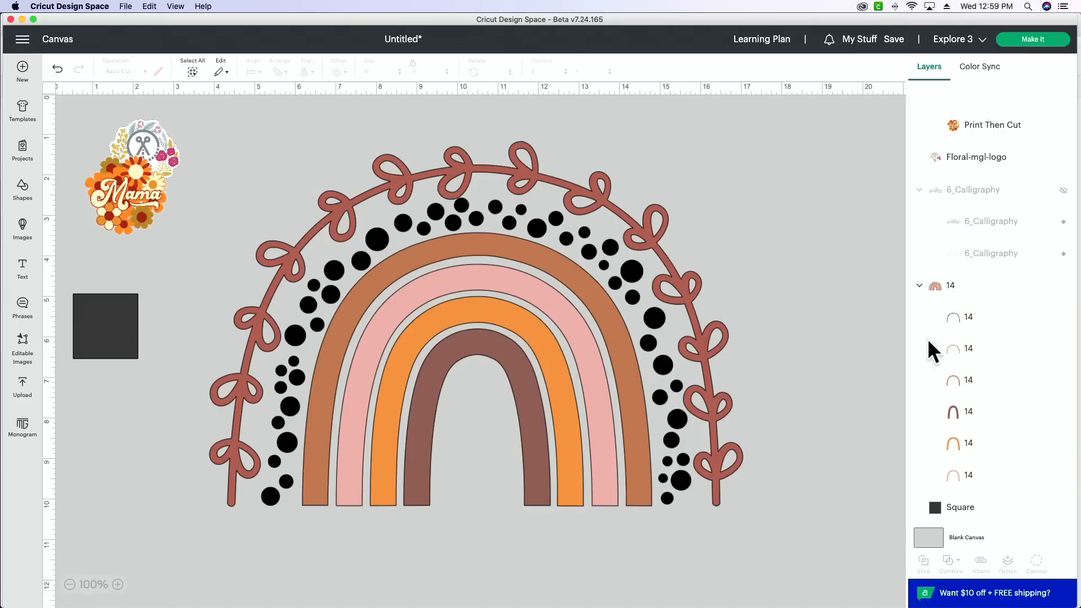
{"action": "left_click", "coordinate": [993, 330]}
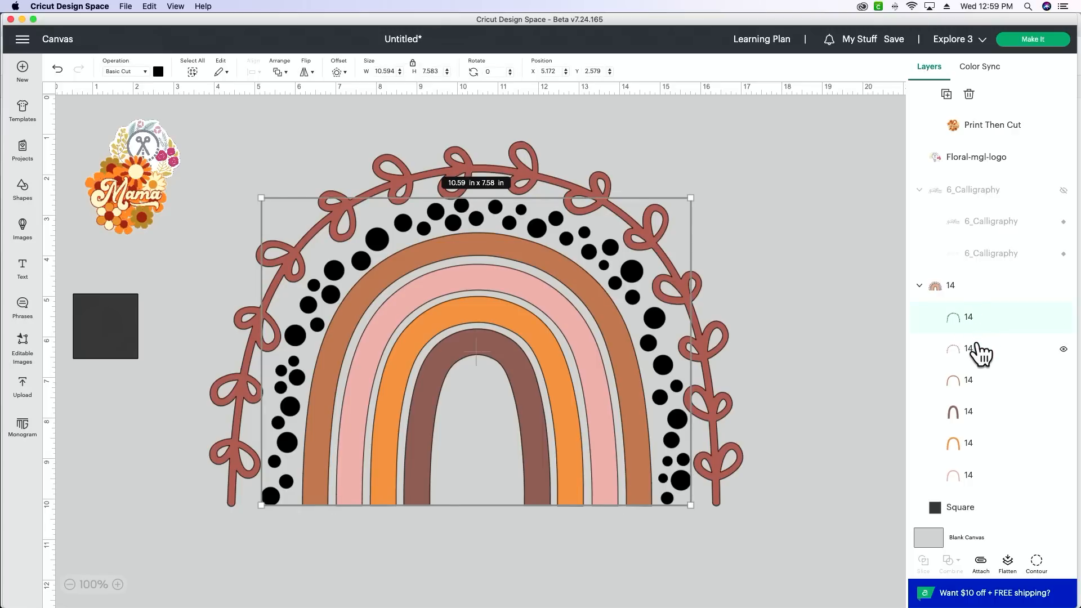
{"action": "left_click", "coordinate": [978, 354]}
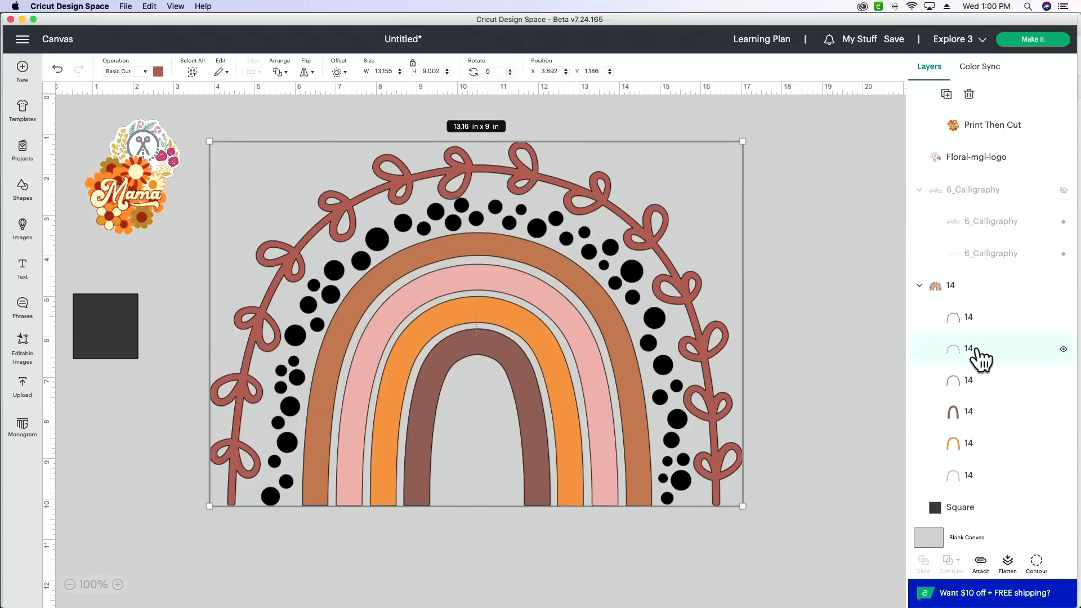
{"action": "left_click", "coordinate": [159, 72]}
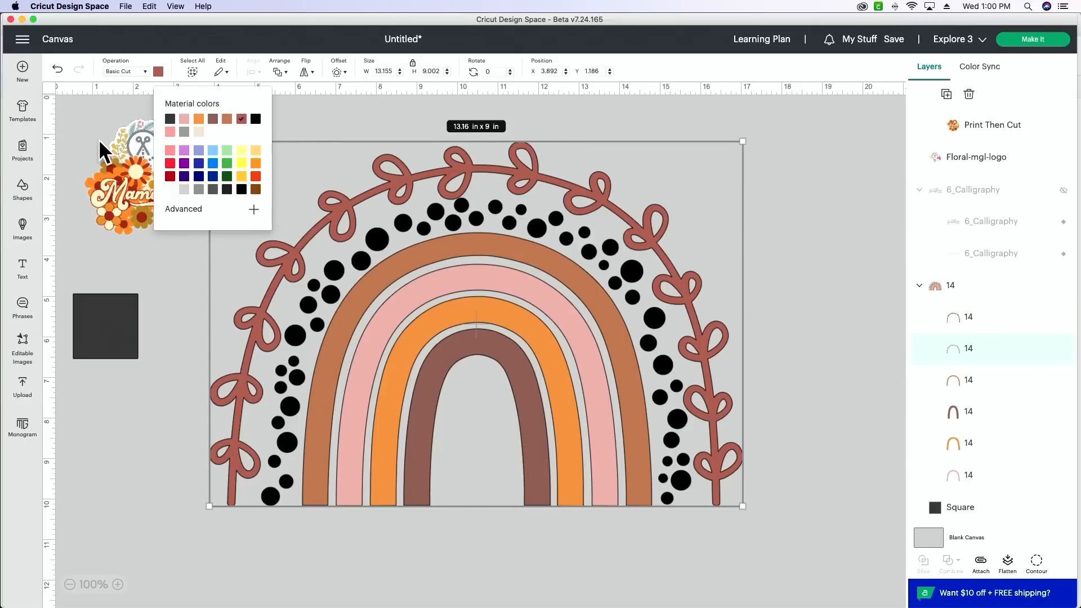
{"action": "left_click", "coordinate": [171, 525]}
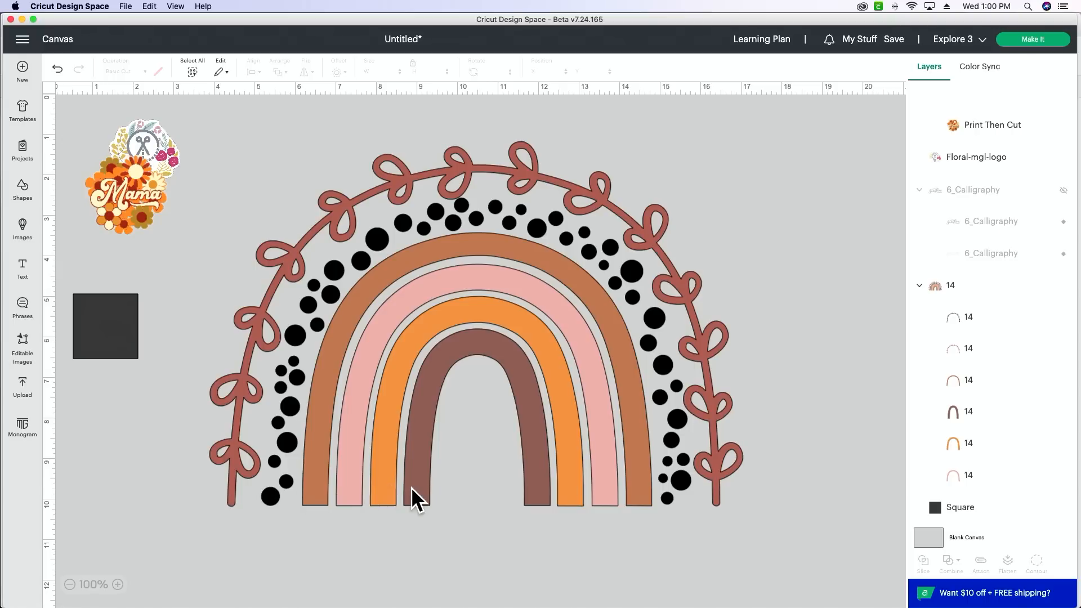
Step: Switch to Google Chrome and look through the color-hex palettes on page 2 of the listing
{"action": "mouse_move", "coordinate": [558, 598]}
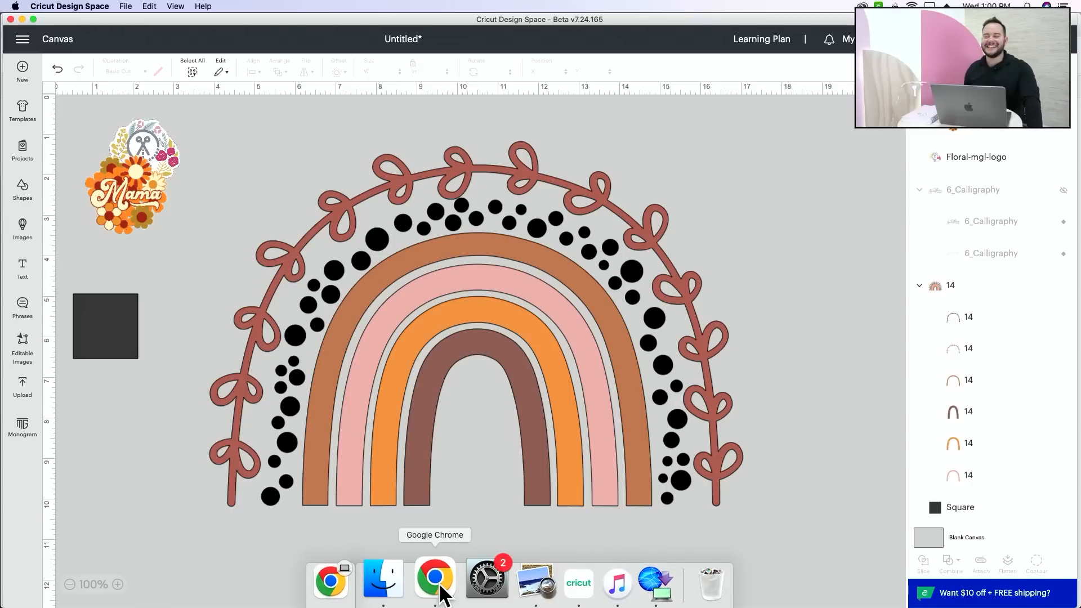
{"action": "left_click", "coordinate": [434, 579]}
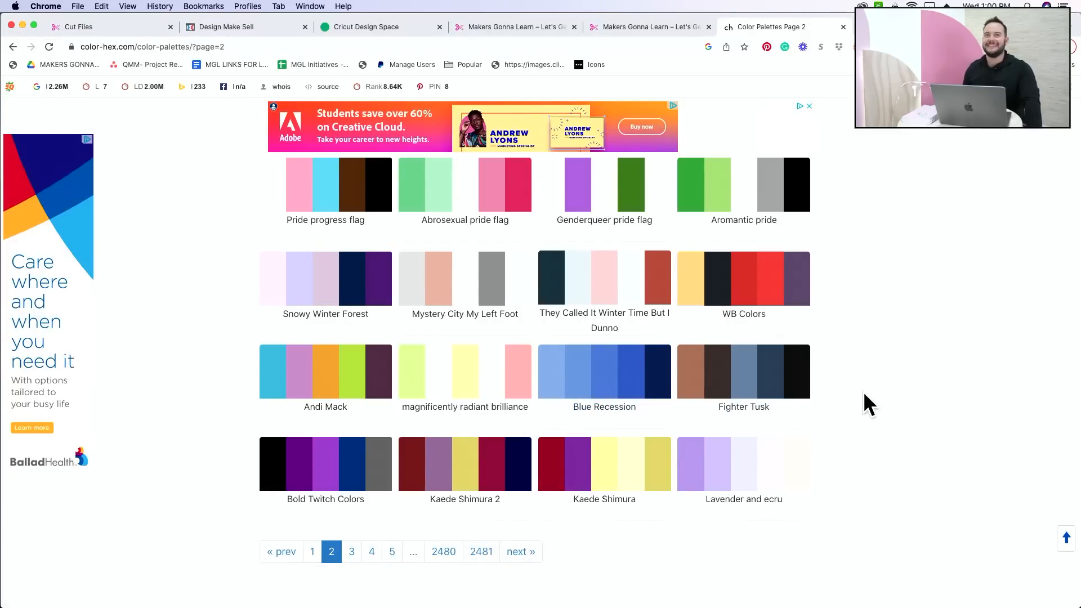
{"action": "scroll", "coordinate": [863, 392], "scroll_direction": "up", "scroll_amount": 3}
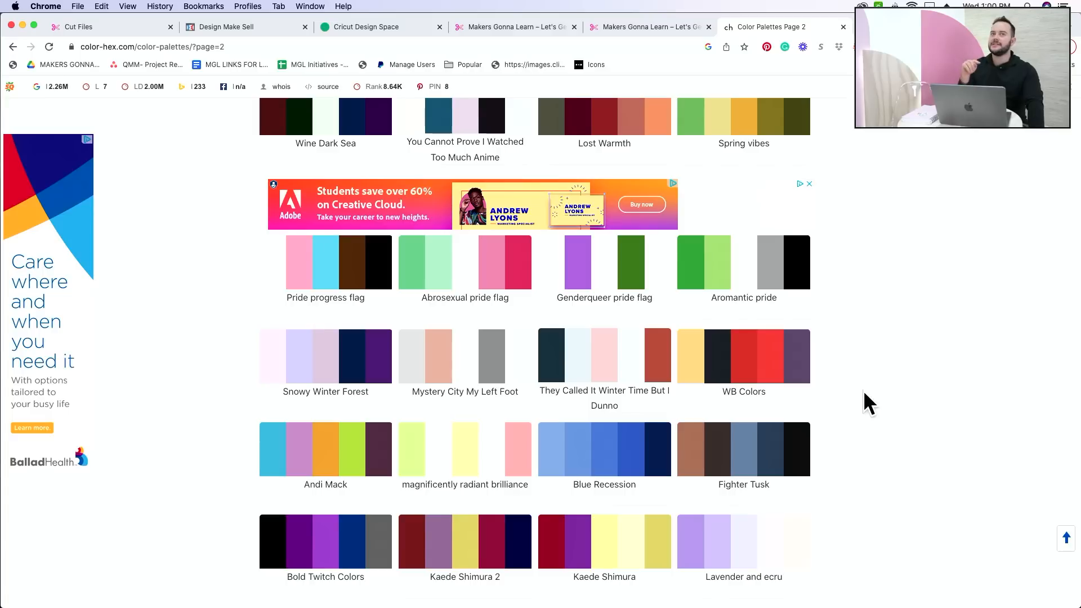
{"action": "scroll", "coordinate": [864, 393], "scroll_direction": "up", "scroll_amount": 5}
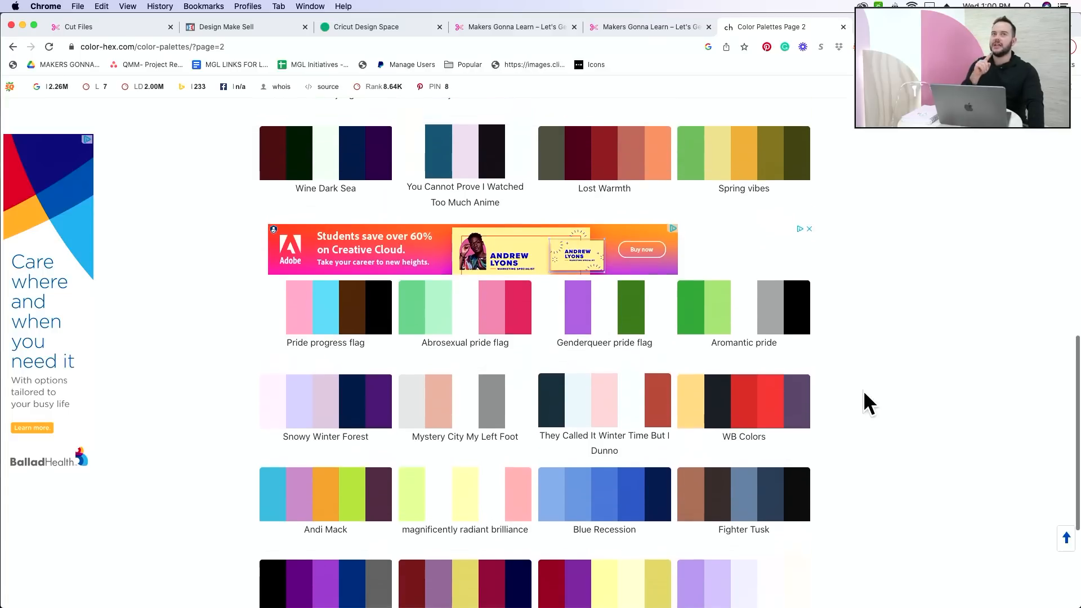
{"action": "scroll", "coordinate": [864, 393], "scroll_direction": "up", "scroll_amount": 7}
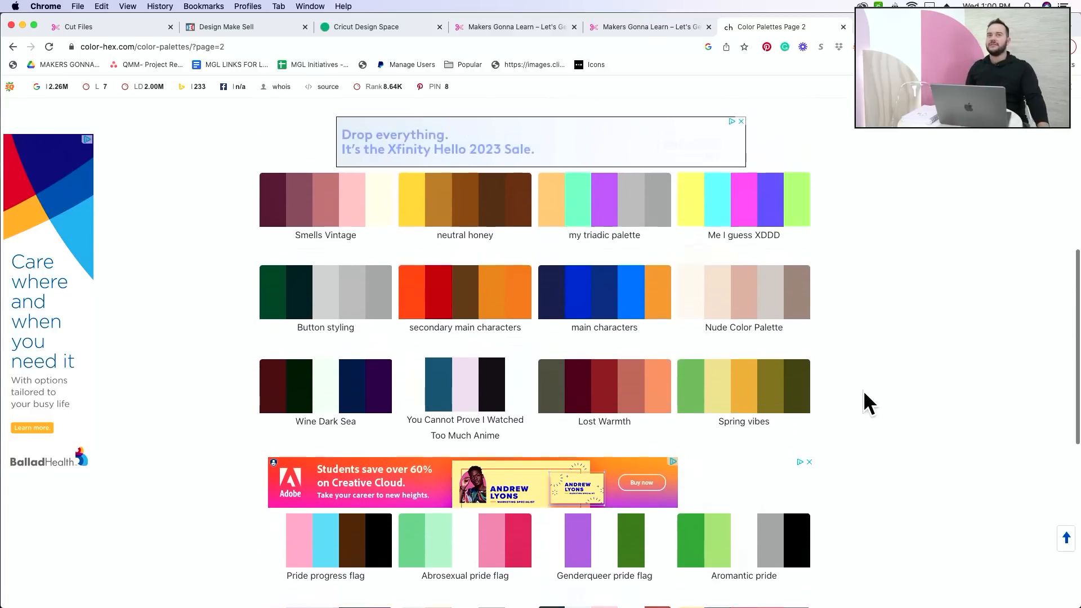
{"action": "scroll", "coordinate": [864, 392], "scroll_direction": "up", "scroll_amount": 4}
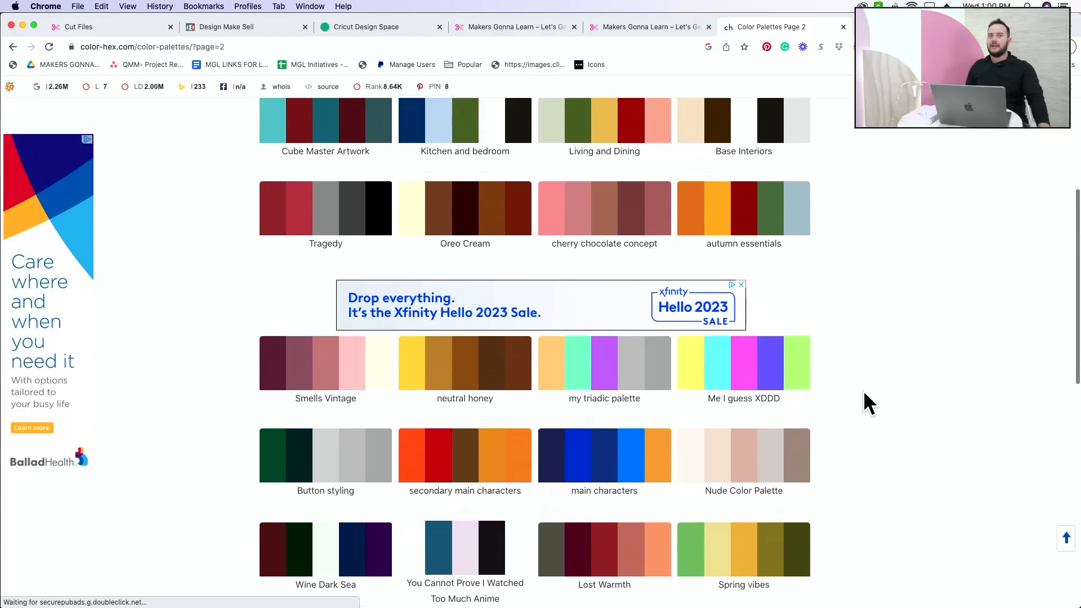
{"action": "scroll", "coordinate": [865, 392], "scroll_direction": "up", "scroll_amount": 4}
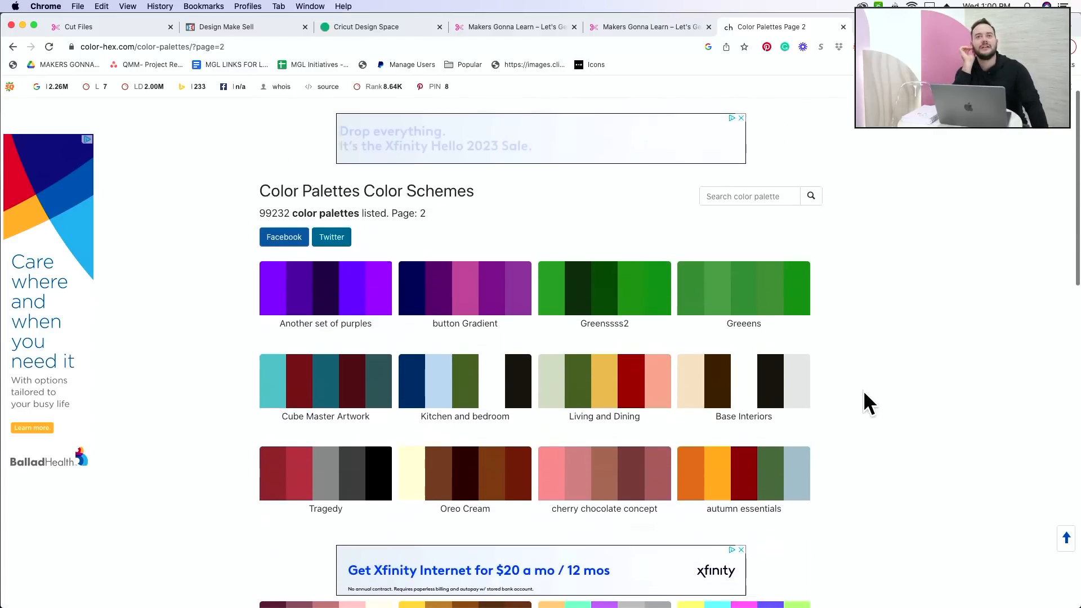
{"action": "scroll", "coordinate": [864, 392], "scroll_direction": "down", "scroll_amount": 4}
{"action": "scroll", "coordinate": [864, 391], "scroll_direction": "down", "scroll_amount": 20}
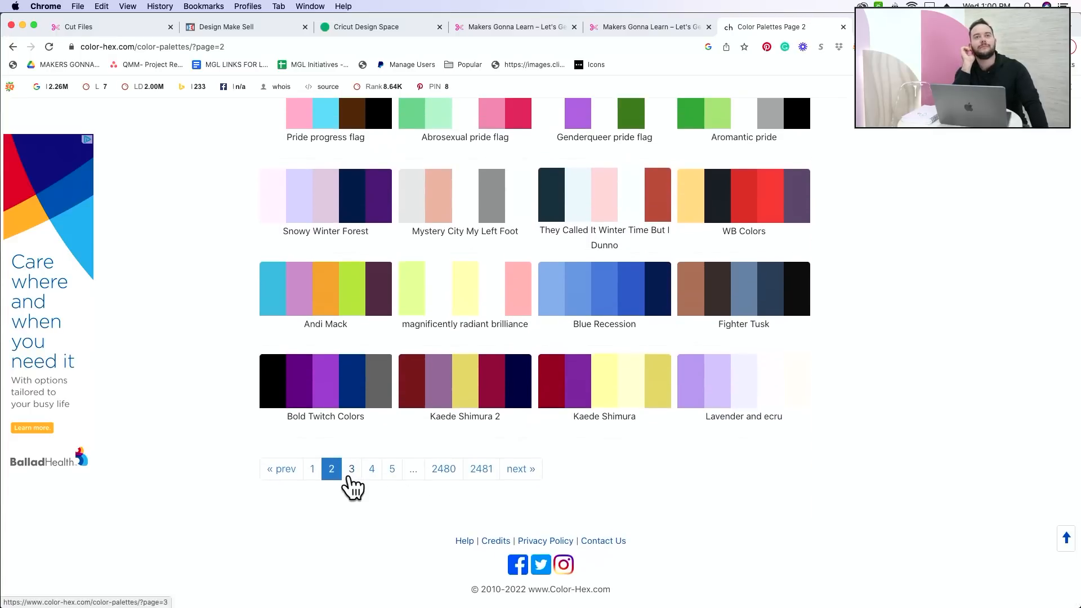
Step: Open page 3 of the color palette listing and look through its color schemes
{"action": "left_click", "coordinate": [351, 457]}
{"action": "scroll", "coordinate": [923, 460], "scroll_direction": "down", "scroll_amount": 5}
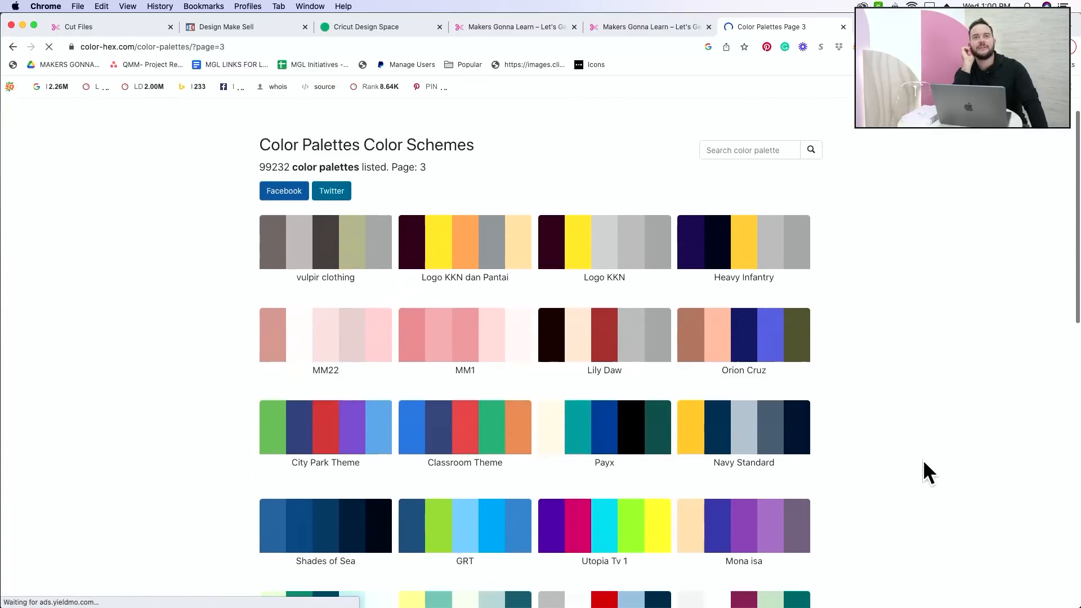
{"action": "scroll", "coordinate": [923, 461], "scroll_direction": "down", "scroll_amount": 7}
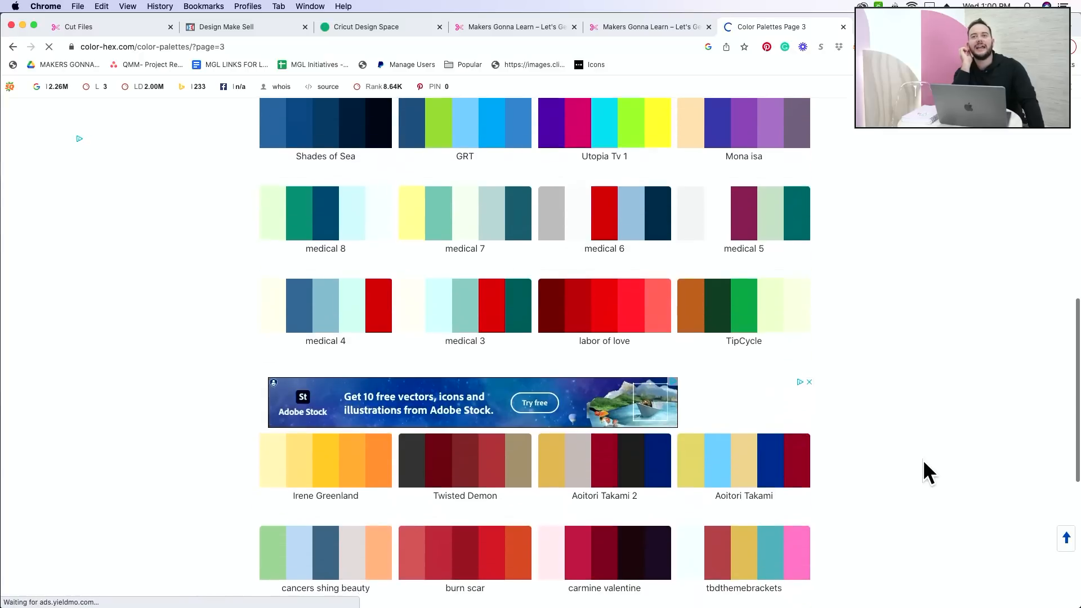
{"action": "scroll", "coordinate": [924, 472], "scroll_direction": "down", "scroll_amount": 1}
{"action": "scroll", "coordinate": [923, 462], "scroll_direction": "down", "scroll_amount": 5}
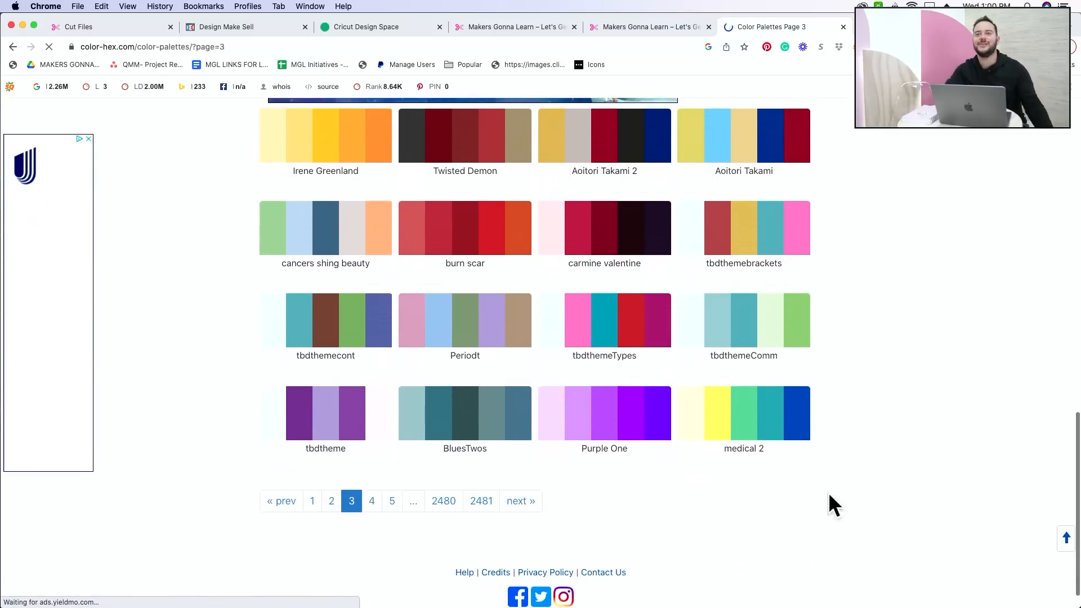
Step: Go to page 4 of the palette listing and review the color schemes down to its end
{"action": "left_click", "coordinate": [372, 509]}
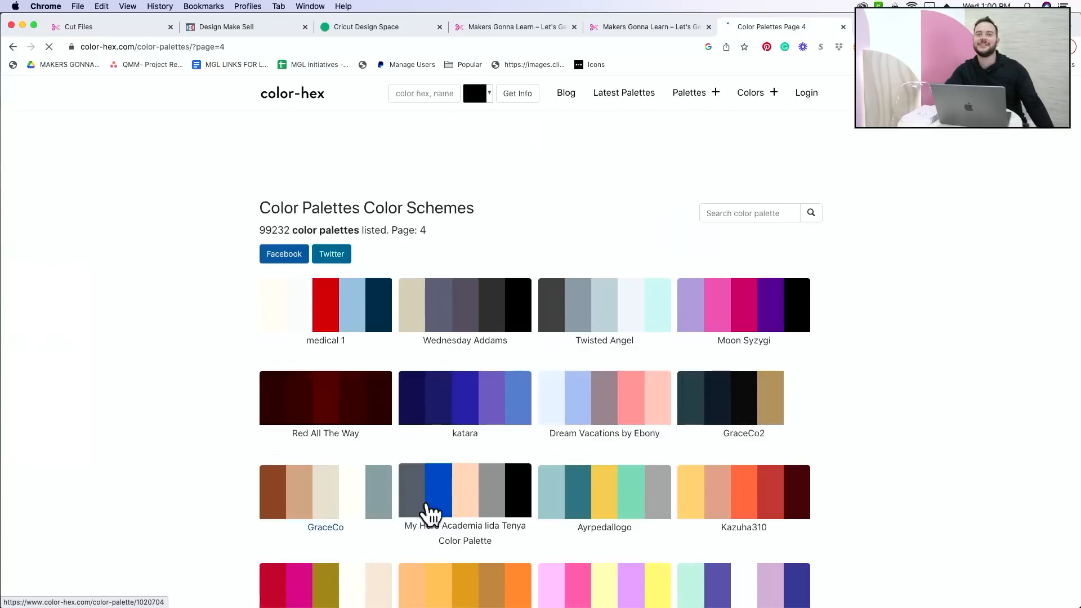
{"action": "scroll", "coordinate": [854, 464], "scroll_direction": "down", "scroll_amount": 2}
{"action": "scroll", "coordinate": [854, 465], "scroll_direction": "down", "scroll_amount": 6}
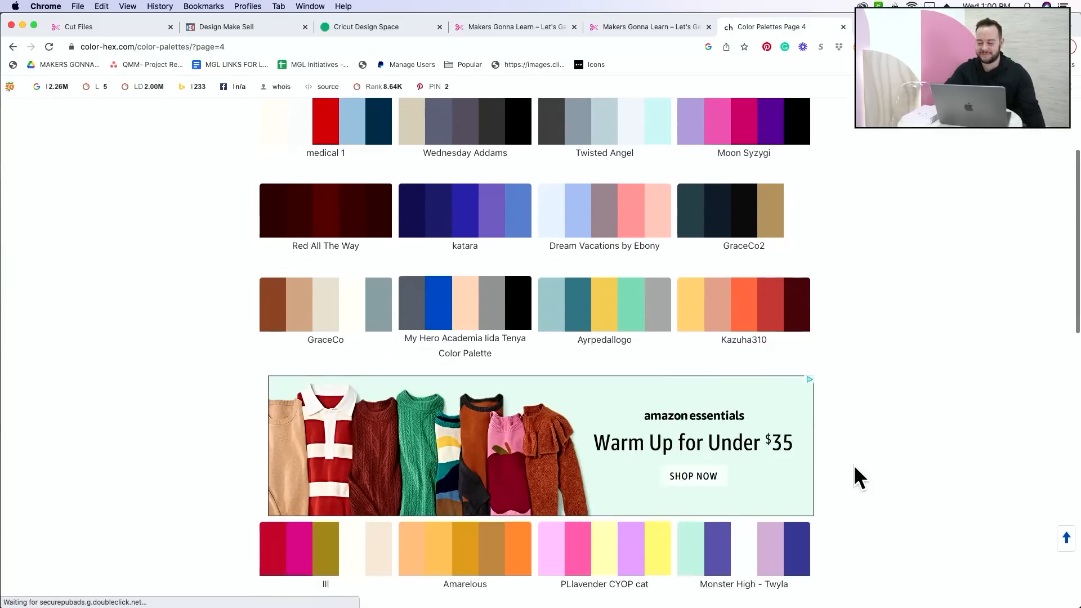
{"action": "scroll", "coordinate": [854, 464], "scroll_direction": "down", "scroll_amount": 3}
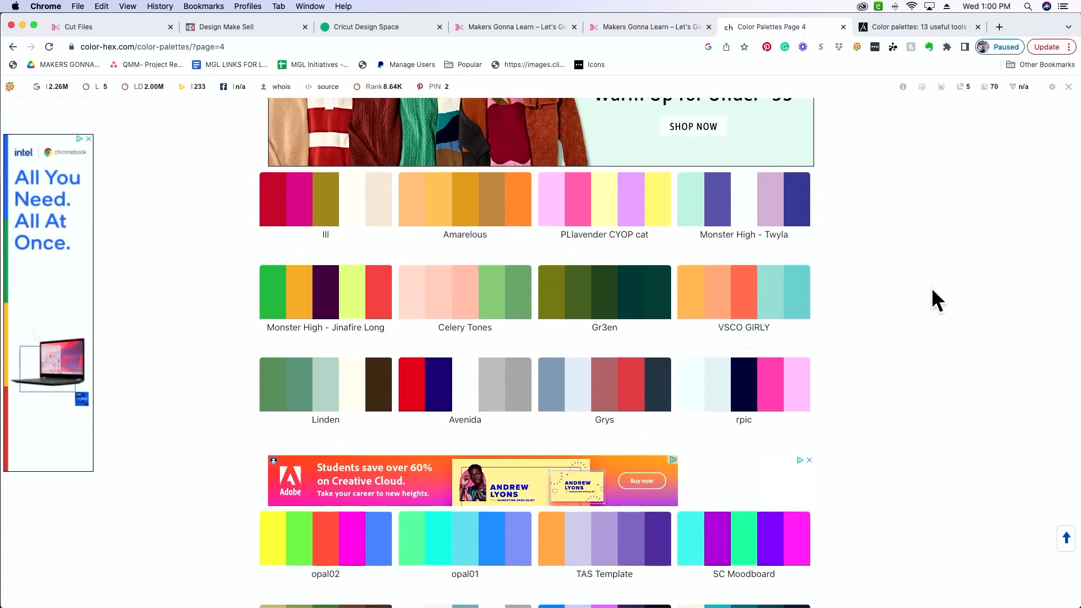
{"action": "scroll", "coordinate": [956, 338], "scroll_direction": "down", "scroll_amount": 3}
{"action": "scroll", "coordinate": [954, 336], "scroll_direction": "down", "scroll_amount": 5}
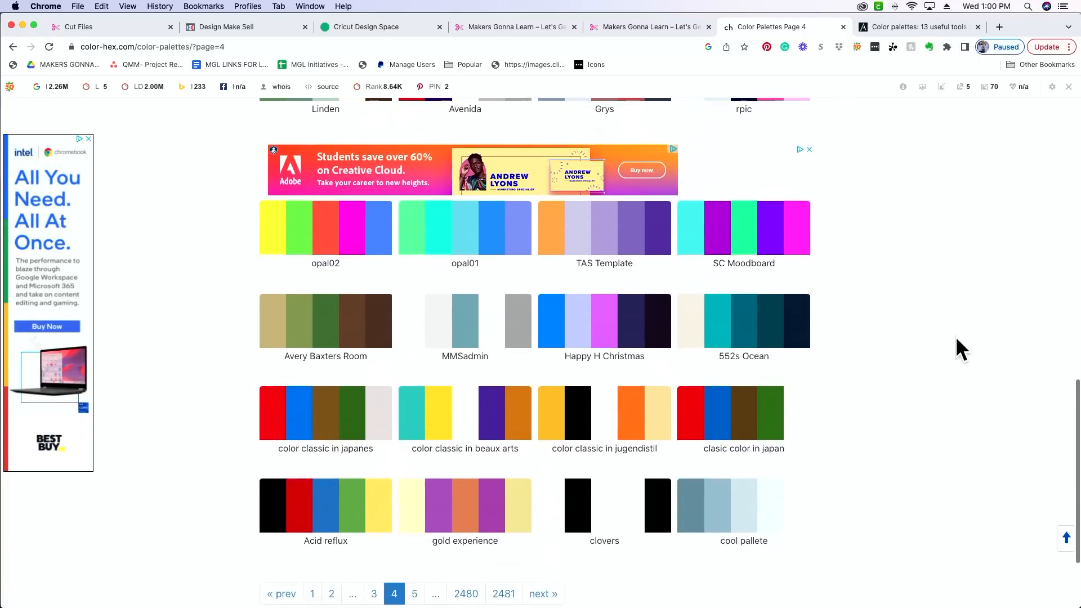
Step: Open page 5 of the palette listing and browse it for a color scheme suited to the rainbow
{"action": "left_click", "coordinate": [417, 507]}
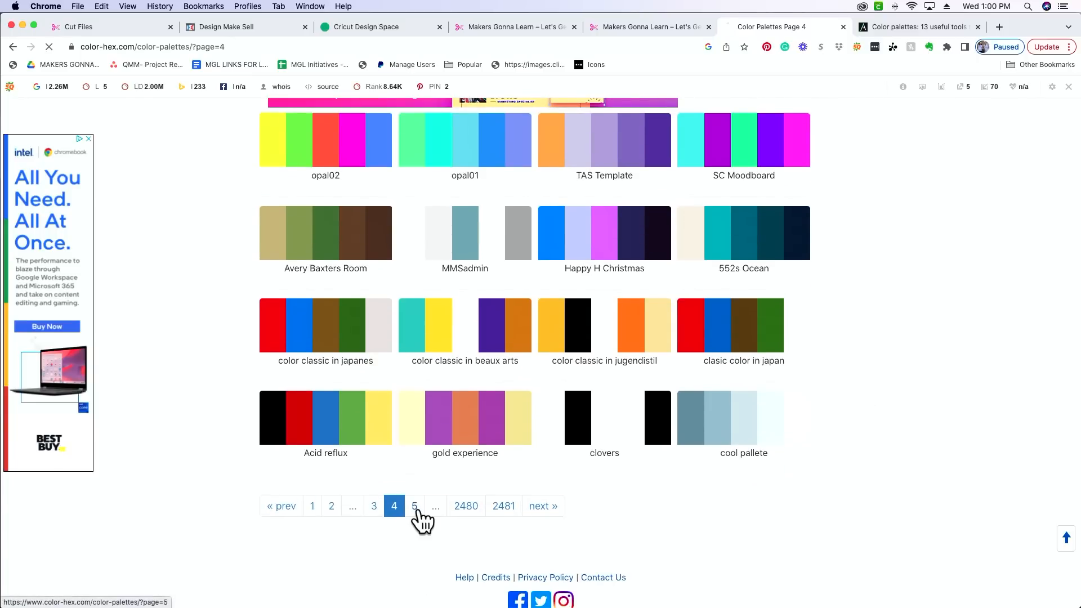
{"action": "scroll", "coordinate": [874, 433], "scroll_direction": "down", "scroll_amount": 3}
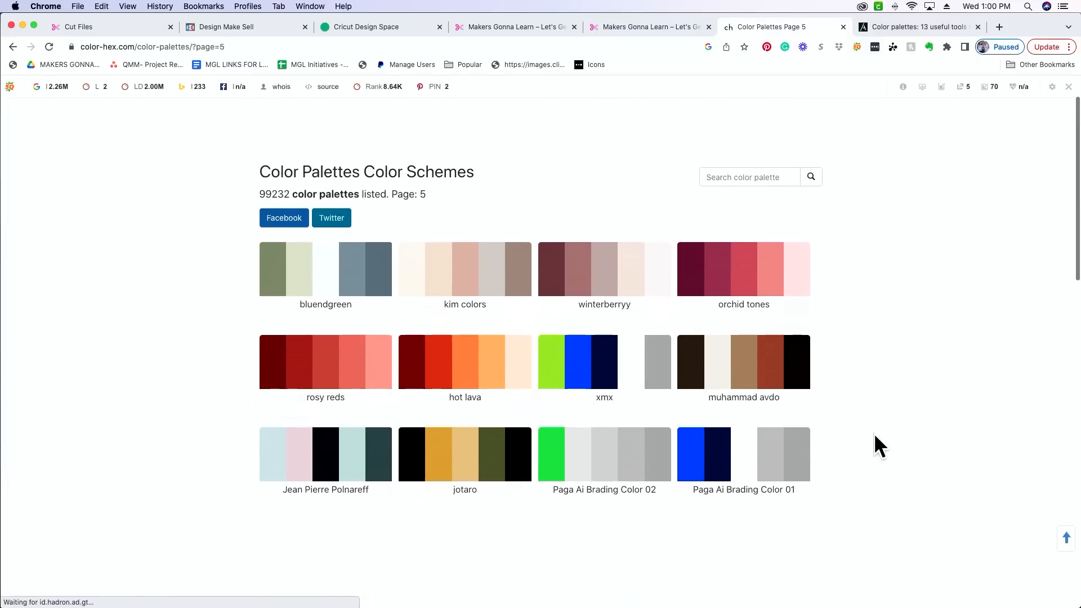
{"action": "scroll", "coordinate": [874, 434], "scroll_direction": "down", "scroll_amount": 4}
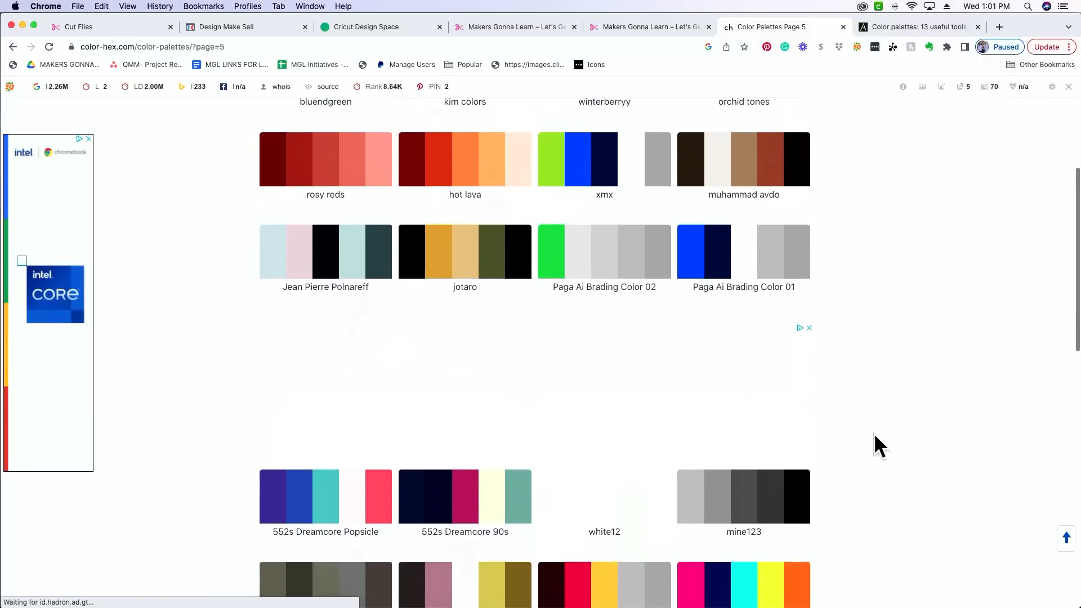
{"action": "scroll", "coordinate": [874, 434], "scroll_direction": "down", "scroll_amount": 3}
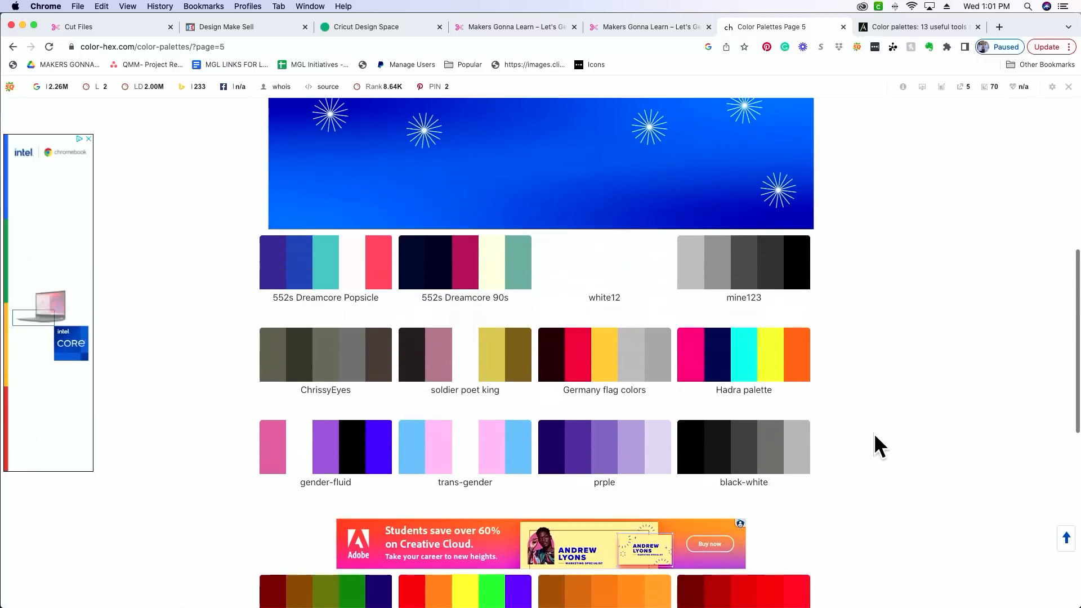
{"action": "scroll", "coordinate": [873, 433], "scroll_direction": "down", "scroll_amount": 1}
{"action": "scroll", "coordinate": [874, 433], "scroll_direction": "down", "scroll_amount": 1}
{"action": "scroll", "coordinate": [874, 433], "scroll_direction": "down", "scroll_amount": 3}
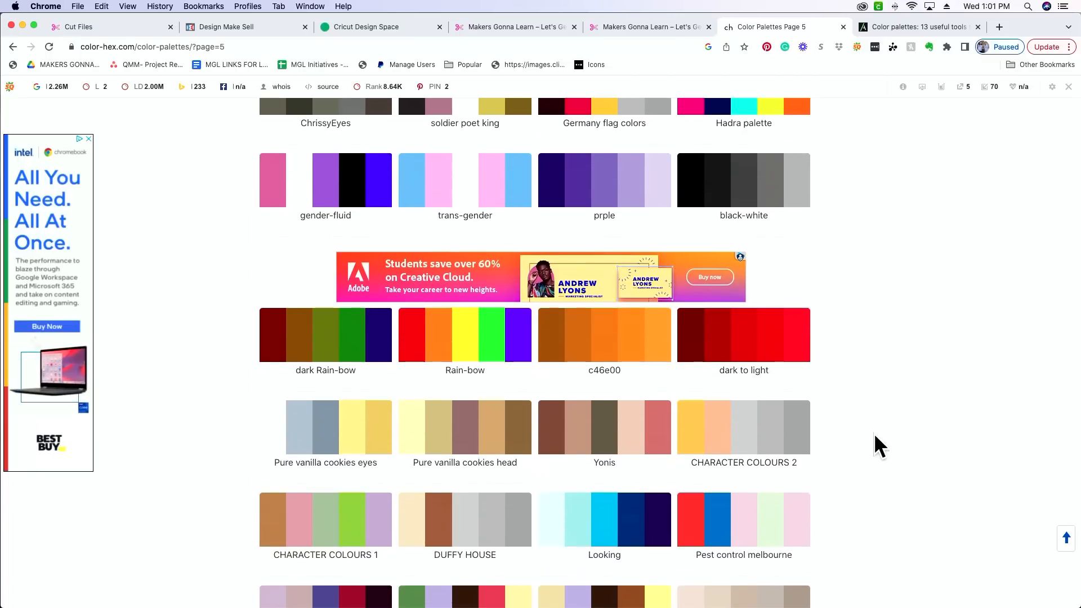
{"action": "scroll", "coordinate": [874, 434], "scroll_direction": "down", "scroll_amount": 1}
{"action": "scroll", "coordinate": [874, 434], "scroll_direction": "down", "scroll_amount": 1}
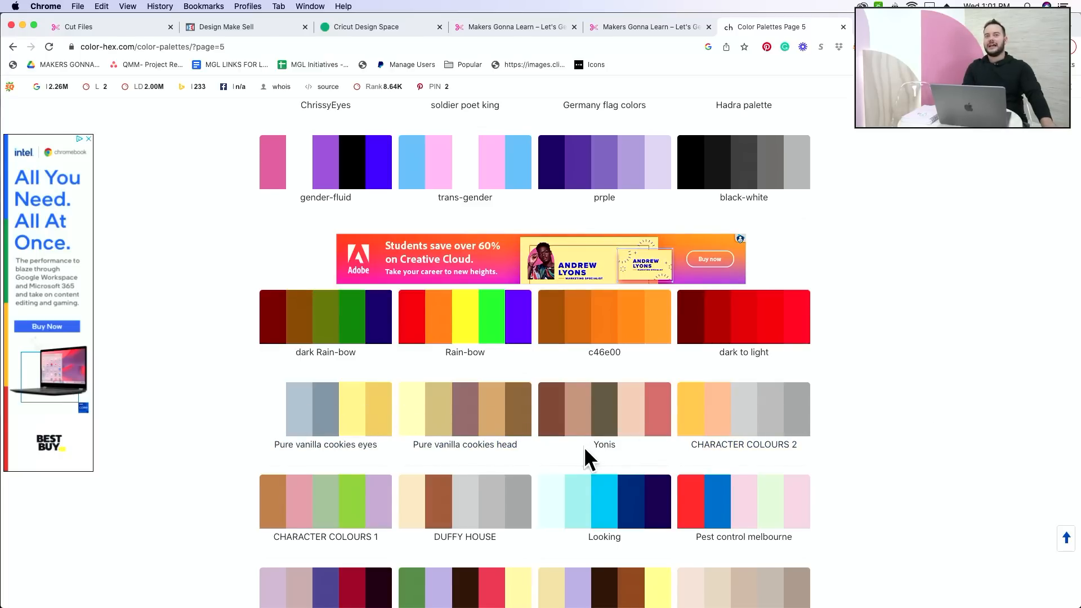
Step: Open the "Pure vanilla cookies head" palette and examine its hex codes and color swatches
{"action": "left_click", "coordinate": [495, 426]}
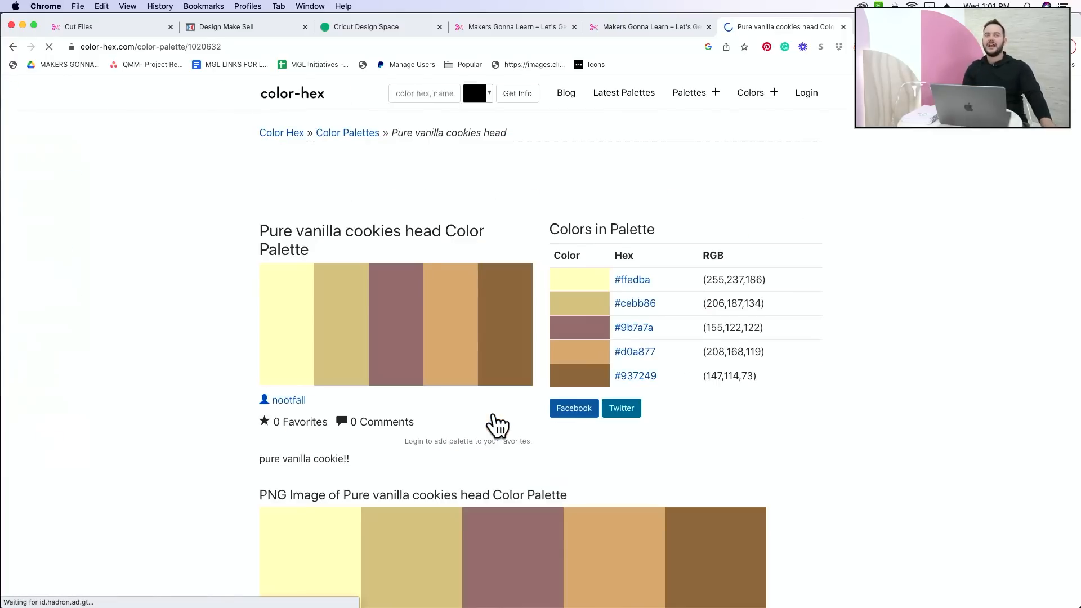
{"action": "scroll", "coordinate": [774, 432], "scroll_direction": "down", "scroll_amount": 3}
{"action": "scroll", "coordinate": [772, 425], "scroll_direction": "up", "scroll_amount": 3}
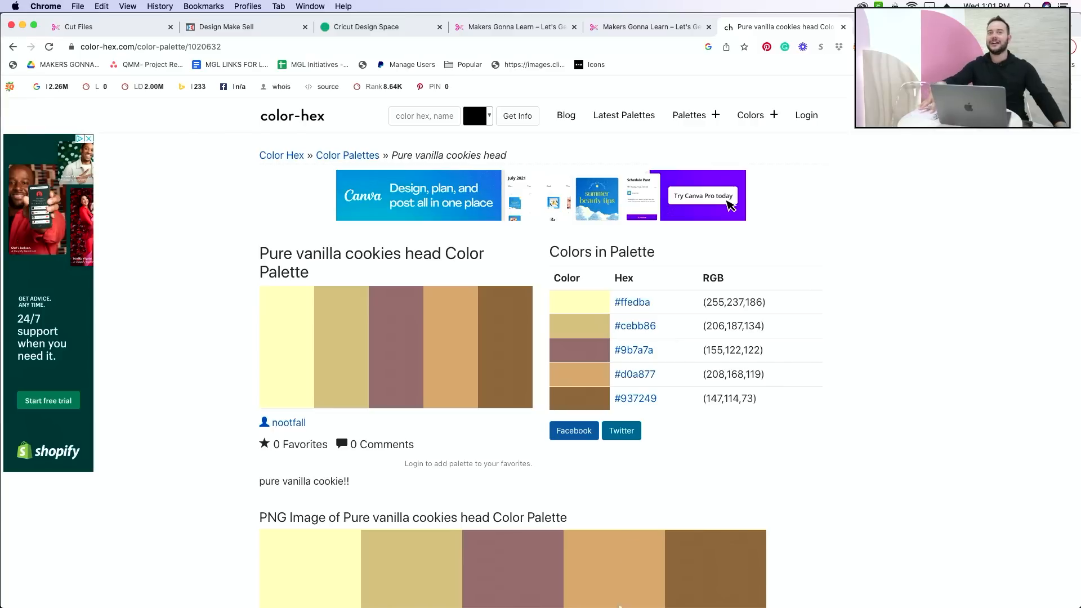
{"action": "mouse_move", "coordinate": [563, 603]}
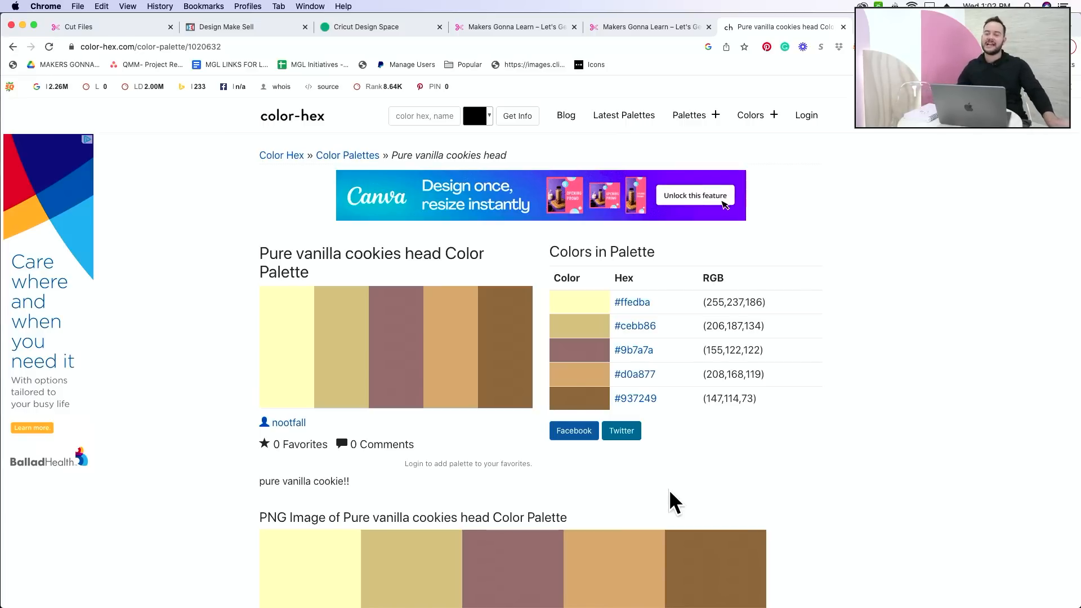
{"action": "scroll", "coordinate": [819, 446], "scroll_direction": "down", "scroll_amount": 5}
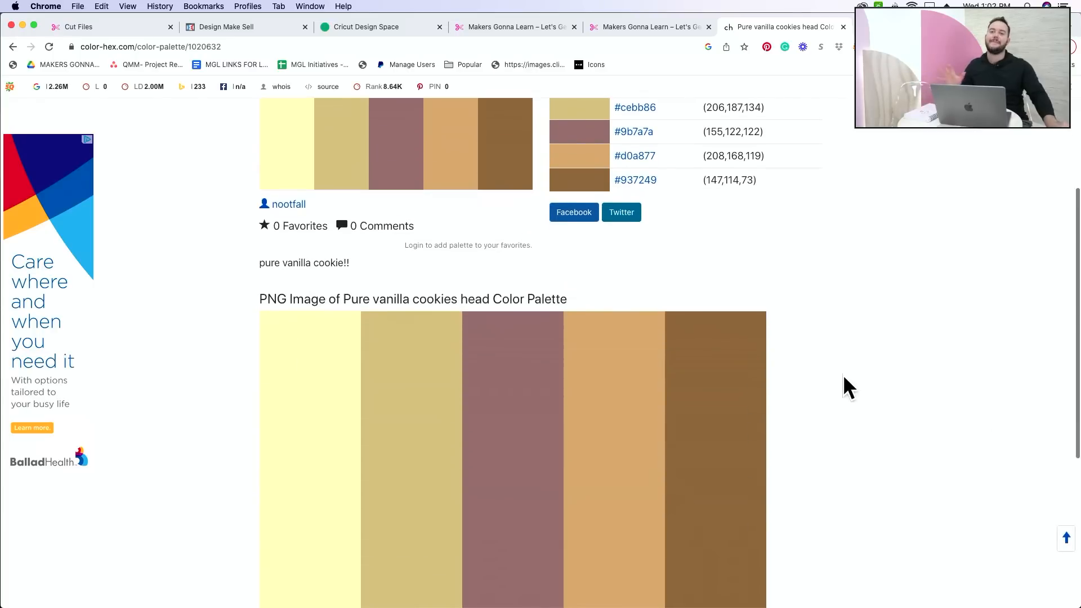
{"action": "scroll", "coordinate": [842, 444], "scroll_direction": "up", "scroll_amount": 5}
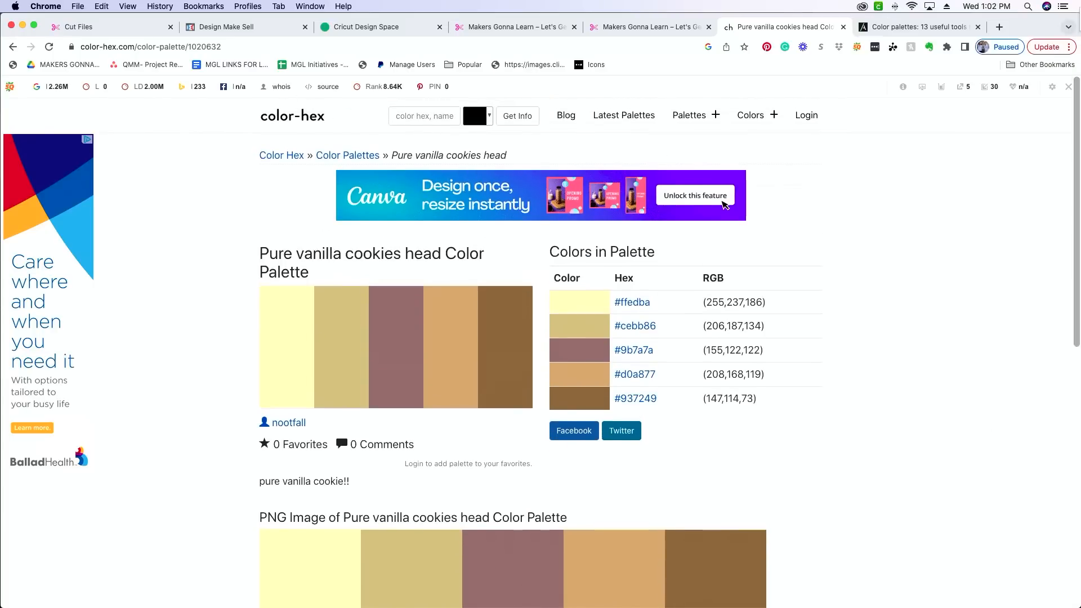
Step: Shrink the browser window, resize and shift the Cricut Design Space window so both are partly visible, and select the rainbow design
{"action": "left_click_drag", "start_coordinate": [1075, 17], "coordinate": [610, 144]}
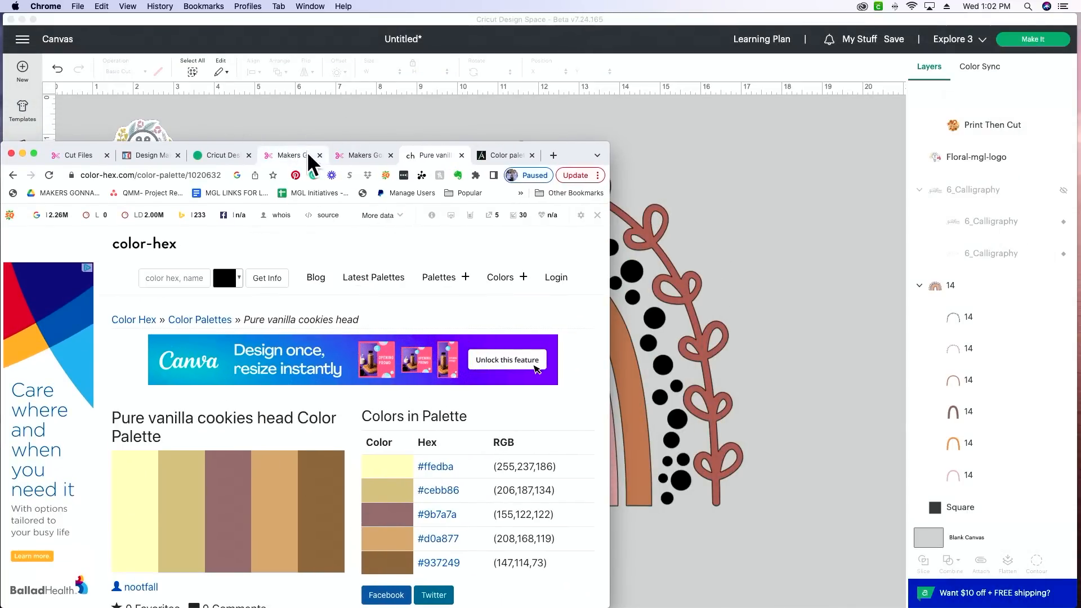
{"action": "left_click_drag", "start_coordinate": [1075, 18], "coordinate": [991, 77]}
{"action": "left_click_drag", "start_coordinate": [862, 73], "coordinate": [996, 16]}
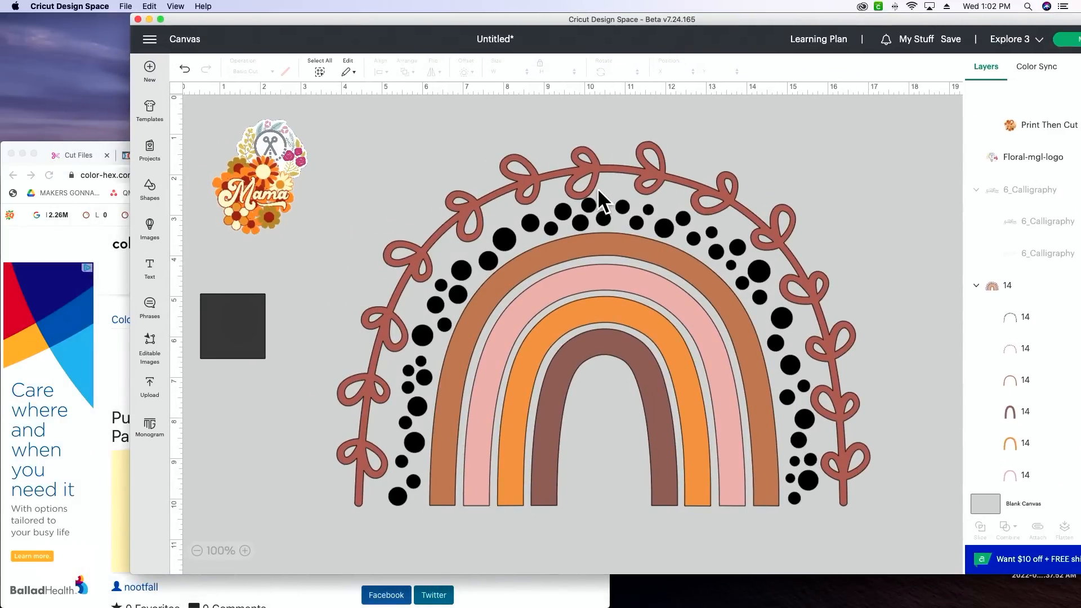
{"action": "left_click", "coordinate": [582, 171]}
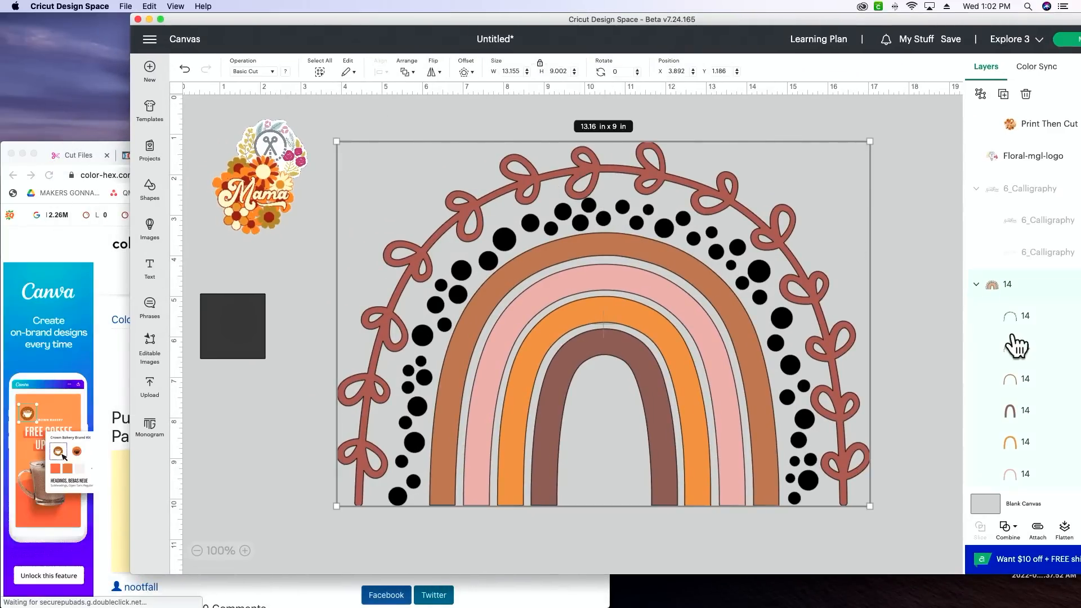
Step: Recolor the rainbow's outer leafy vine layer with the palette's cream shade, hex code #ffedba
{"action": "left_click", "coordinate": [1036, 349]}
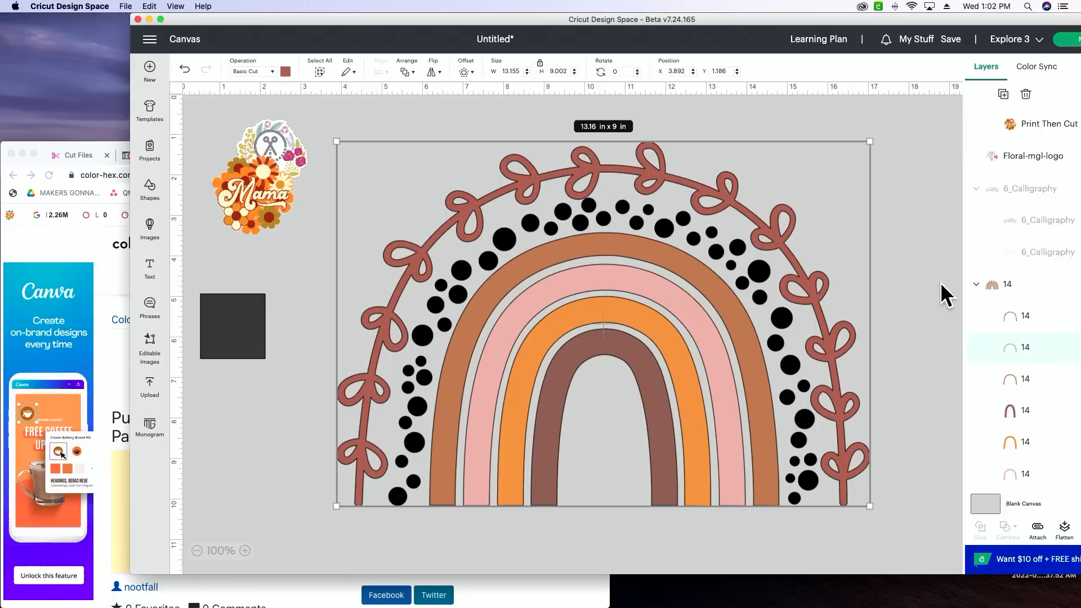
{"action": "left_click", "coordinate": [79, 237]}
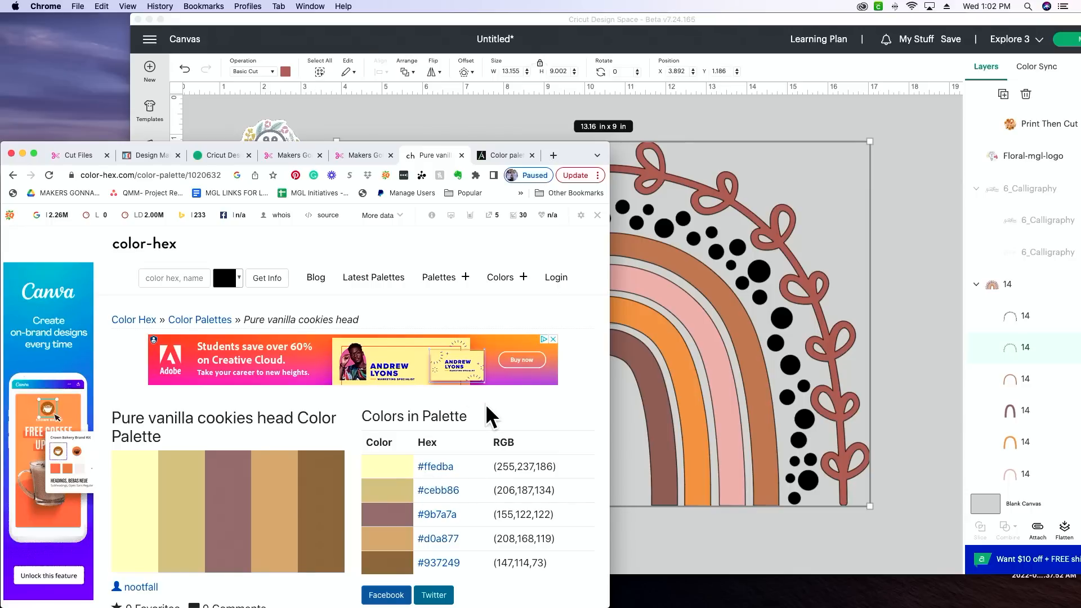
{"action": "left_click", "coordinate": [527, 20]}
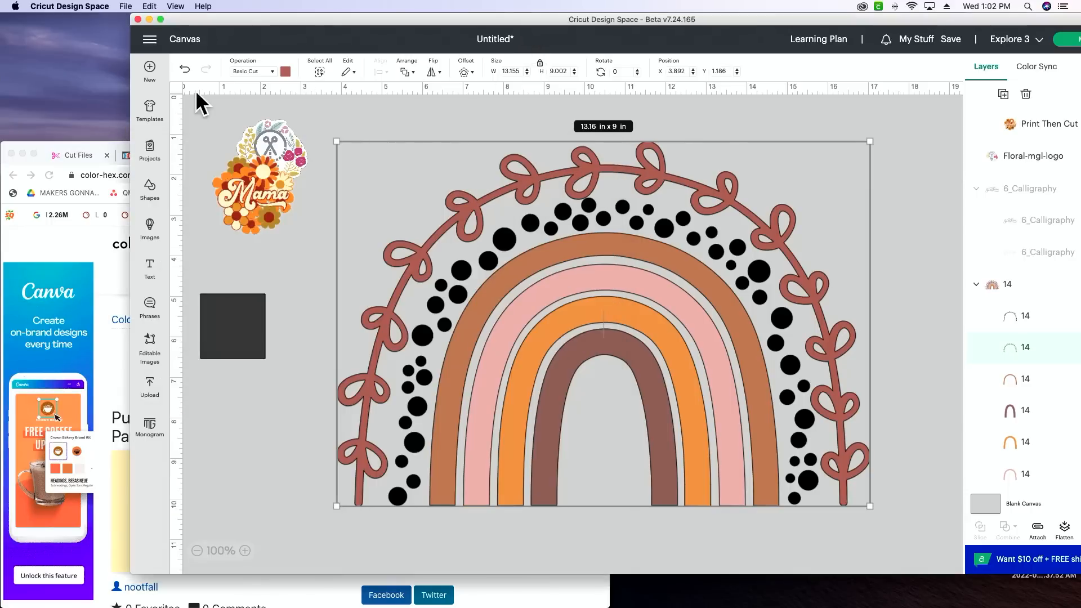
{"action": "left_click", "coordinate": [285, 72]}
{"action": "left_click", "coordinate": [319, 213]}
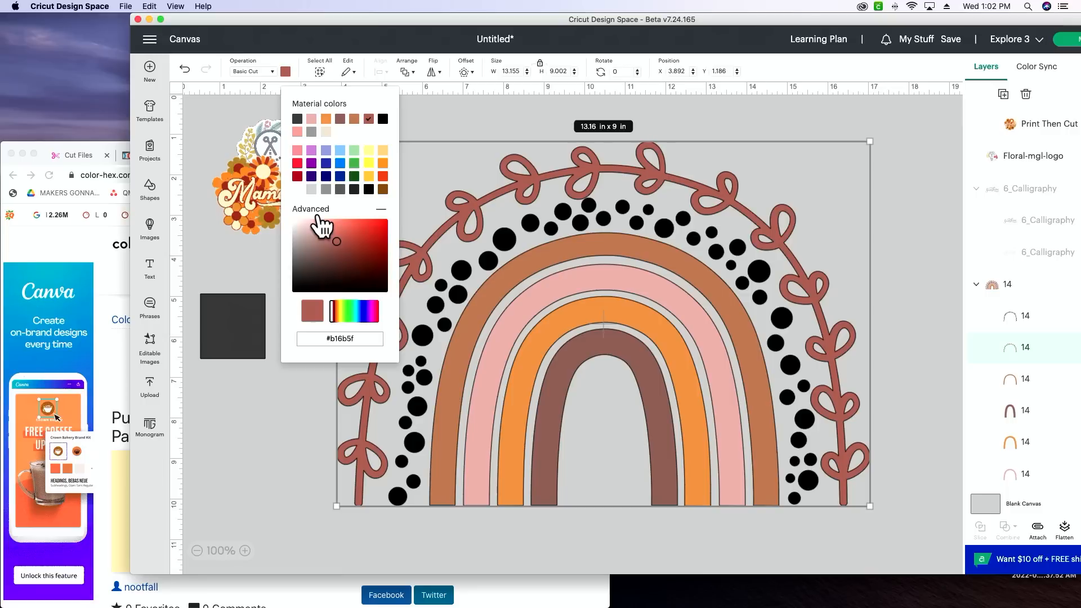
{"action": "double_click", "coordinate": [345, 339]}
{"action": "key", "text": "BackSpace"}
{"action": "key", "text": "BackSpace"}
{"action": "key", "text": "BackSpace"}
{"action": "type", "text": "ffedba"}
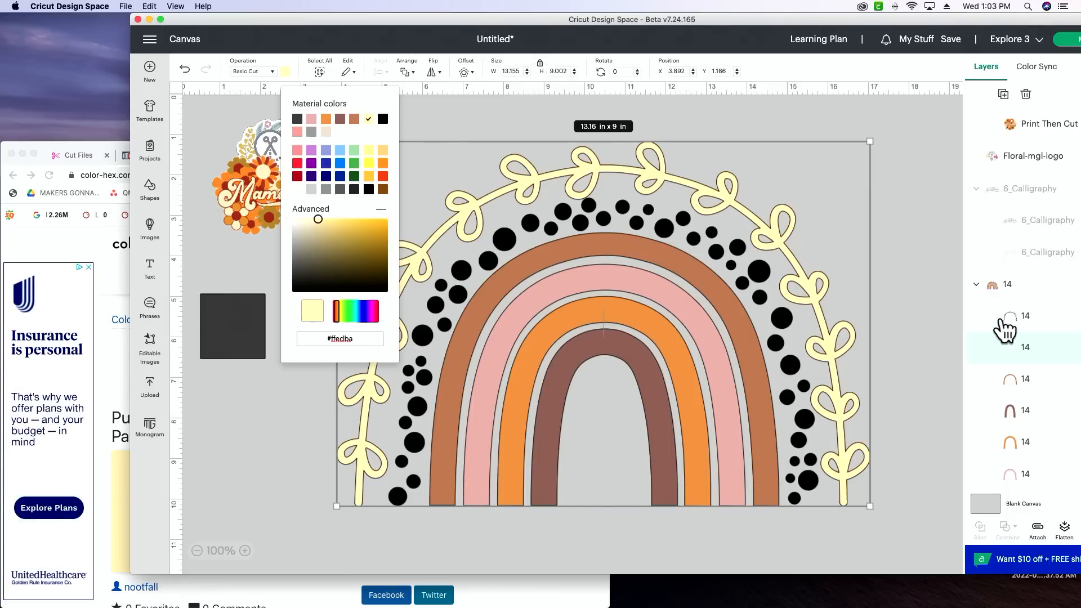
Step: Copy hex code #cebb86 from the browser's palette page and apply it to the rainbow's outermost arch in Cricut Design Space
{"action": "left_click", "coordinate": [1025, 385]}
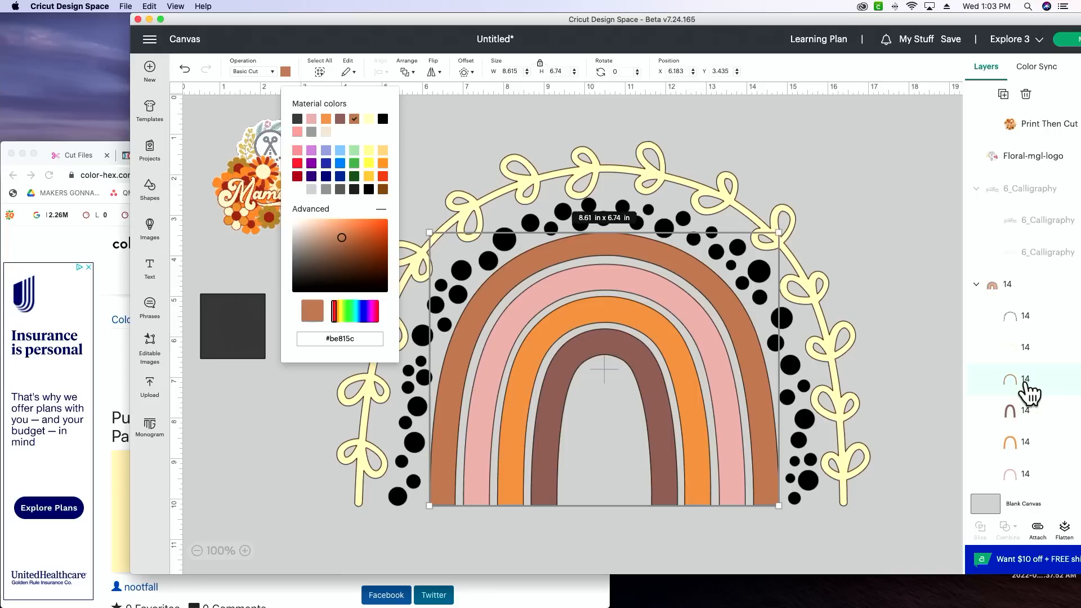
{"action": "left_click", "coordinate": [102, 272]}
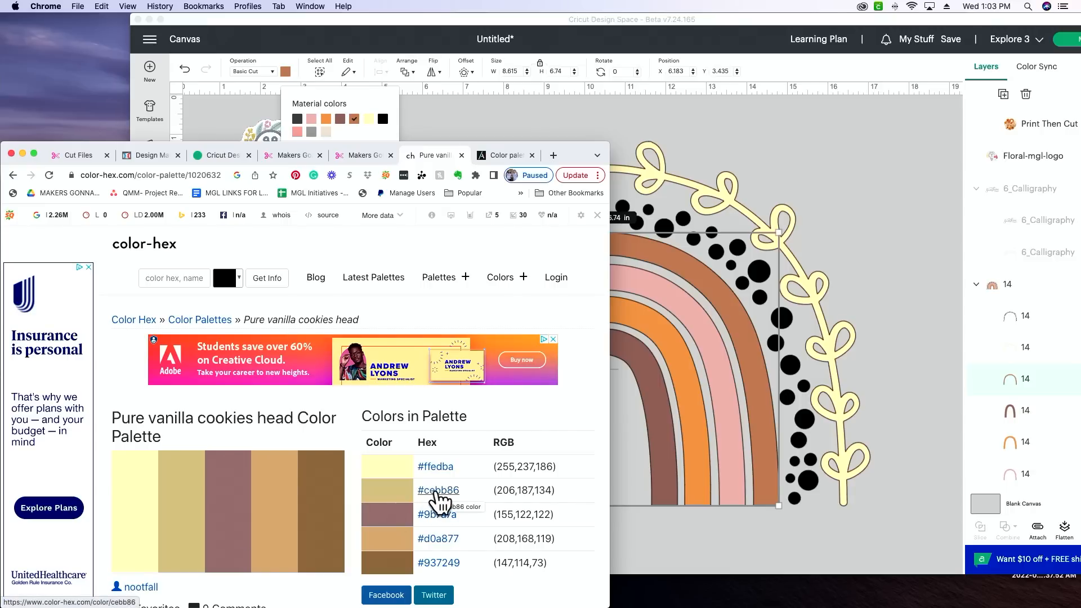
{"action": "left_click", "coordinate": [448, 492]}
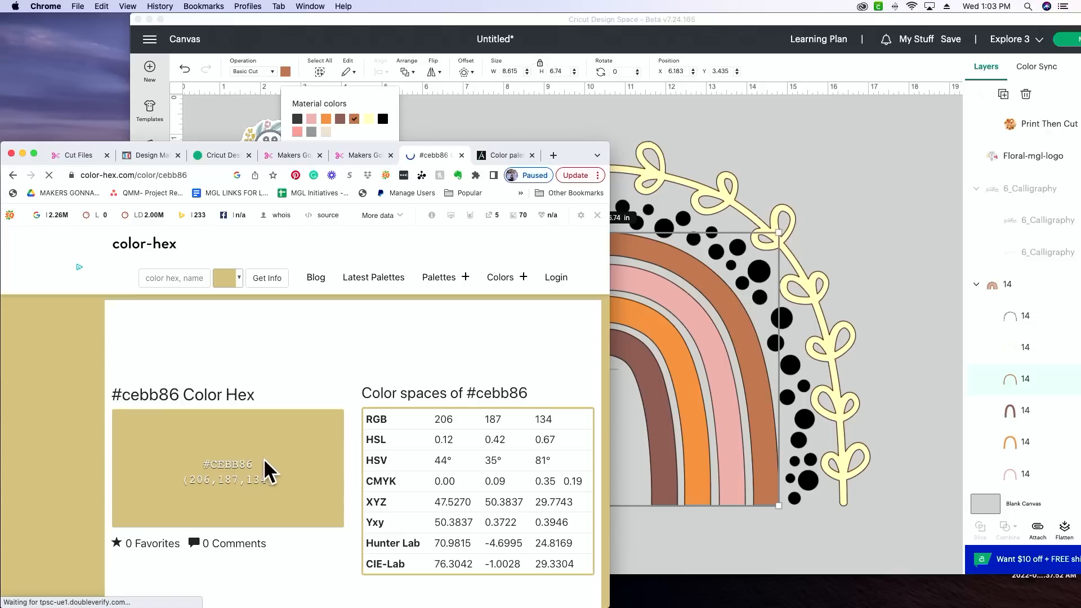
{"action": "left_click_drag", "start_coordinate": [255, 464], "coordinate": [217, 465]}
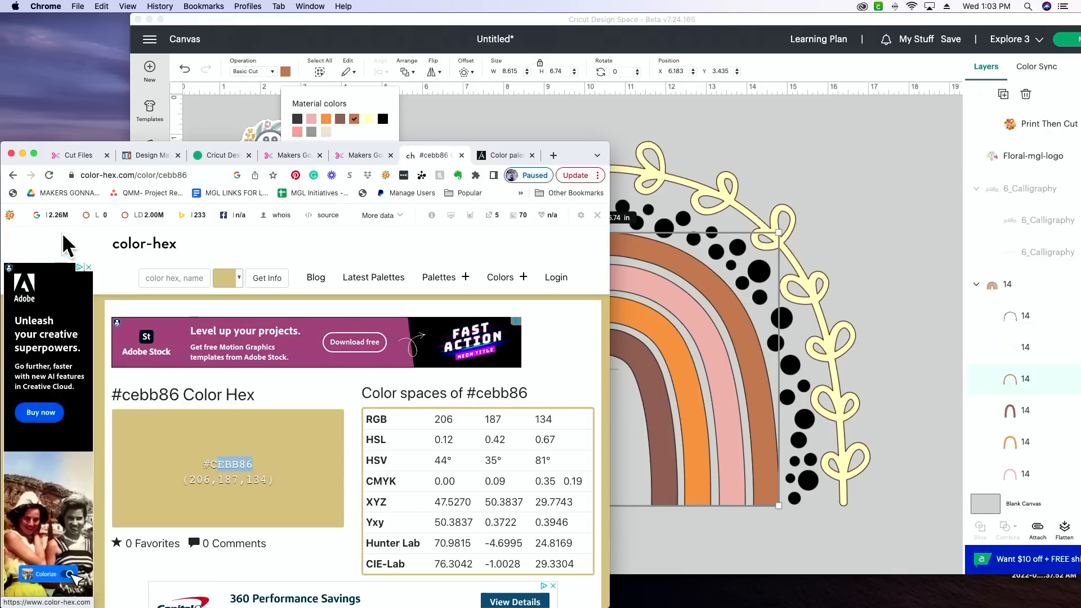
{"action": "left_click_drag", "start_coordinate": [570, 155], "coordinate": [715, 110]}
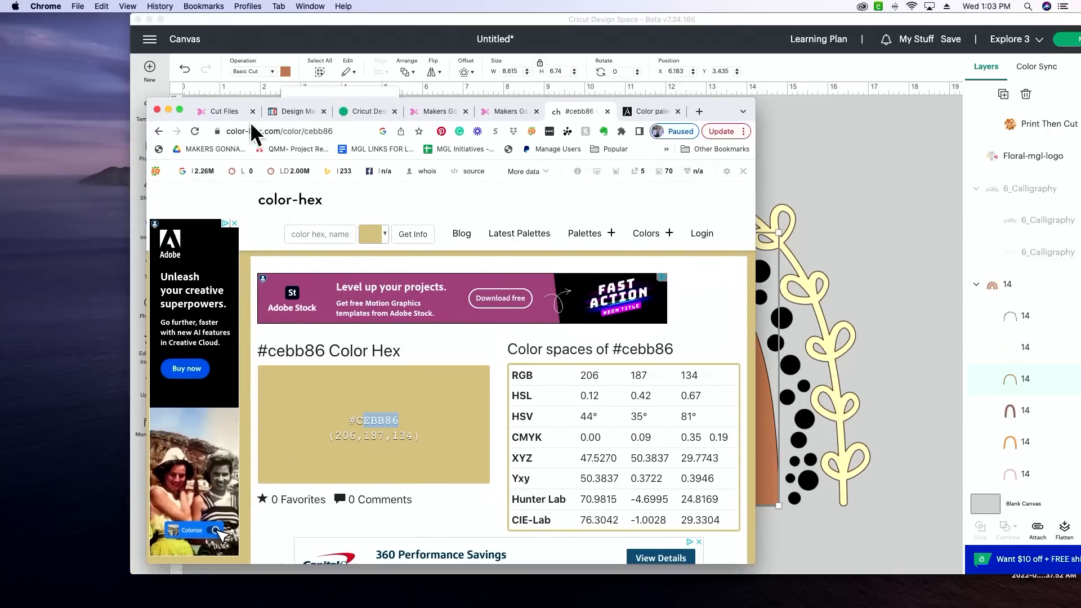
{"action": "left_click", "coordinate": [159, 132]}
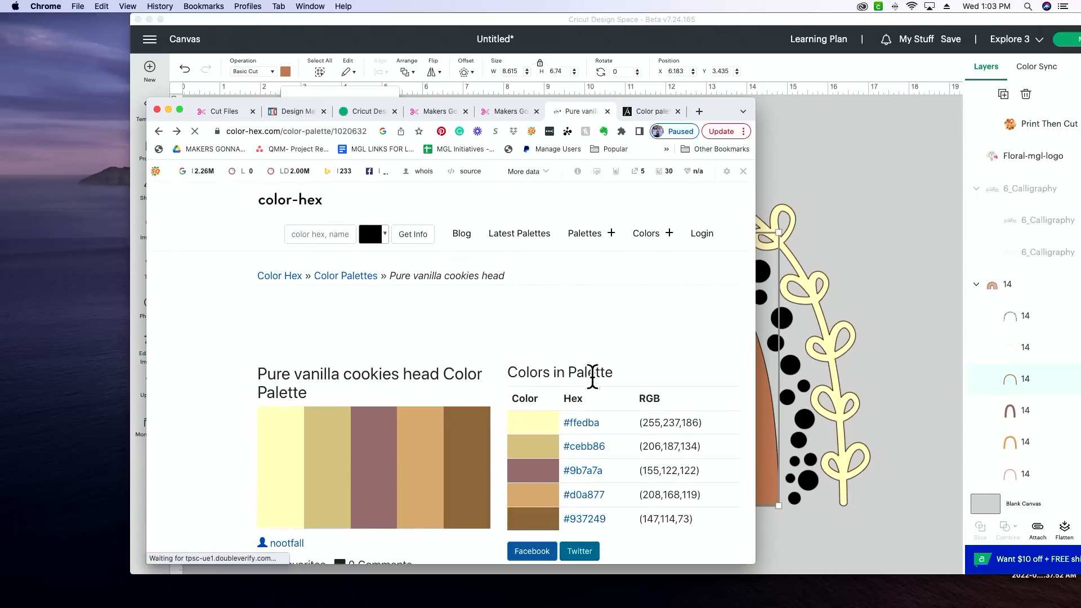
{"action": "left_click_drag", "start_coordinate": [608, 444], "coordinate": [564, 447]}
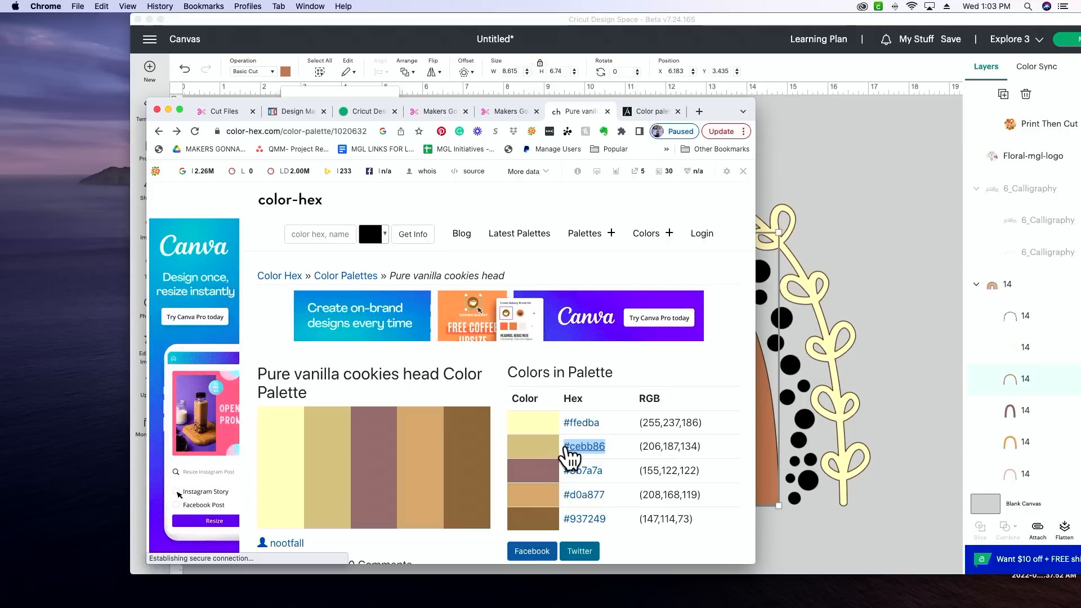
{"action": "left_click", "coordinate": [745, 16]}
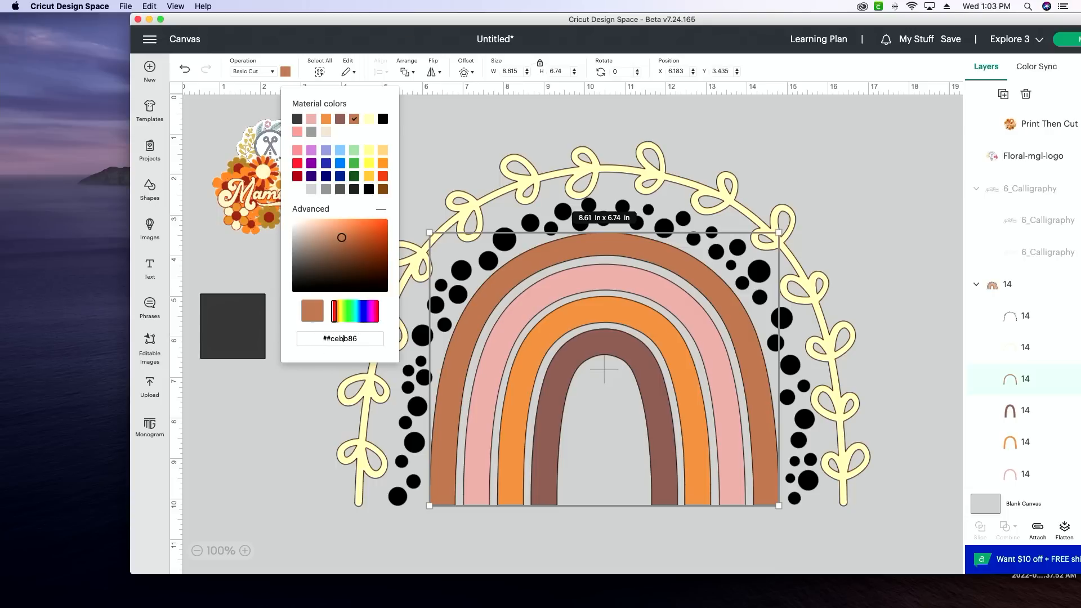
{"action": "key", "text": "Return"}
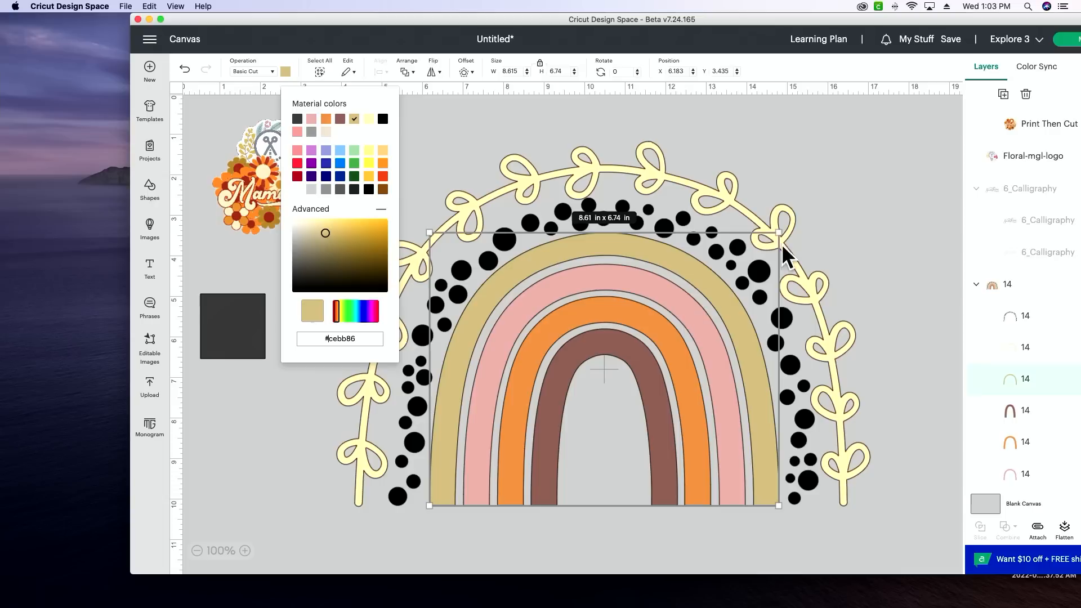
{"action": "left_click", "coordinate": [703, 326]}
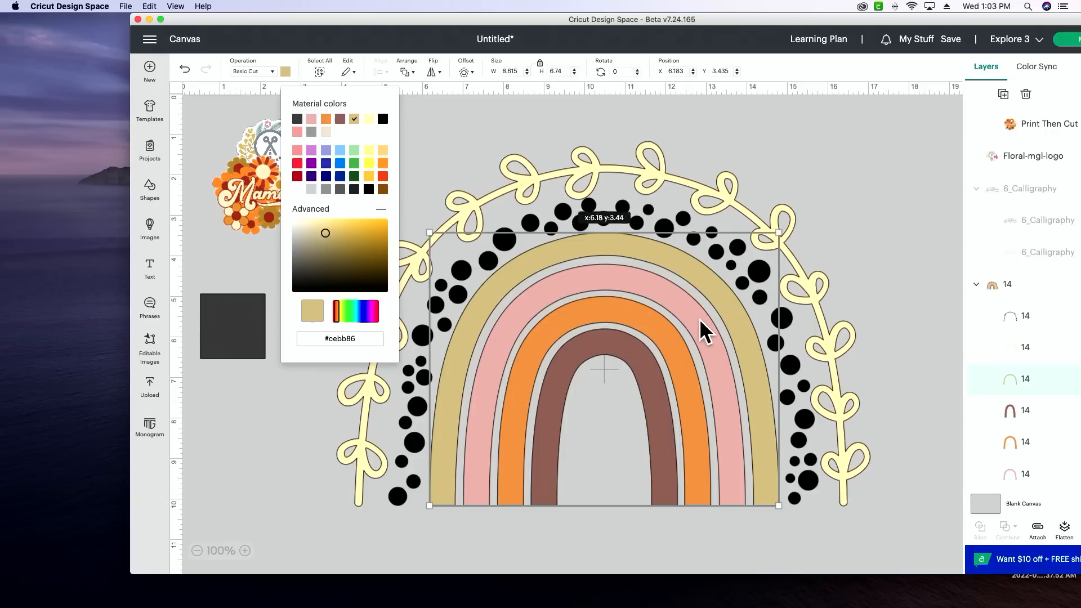
Step: Copy hex code 9b7a7a from the browser's palette page and apply it to the pink arch in Cricut Design Space
{"action": "left_click", "coordinate": [1052, 417]}
{"action": "scroll", "coordinate": [1049, 433], "scroll_direction": "down", "scroll_amount": 1}
{"action": "left_click", "coordinate": [1036, 445]}
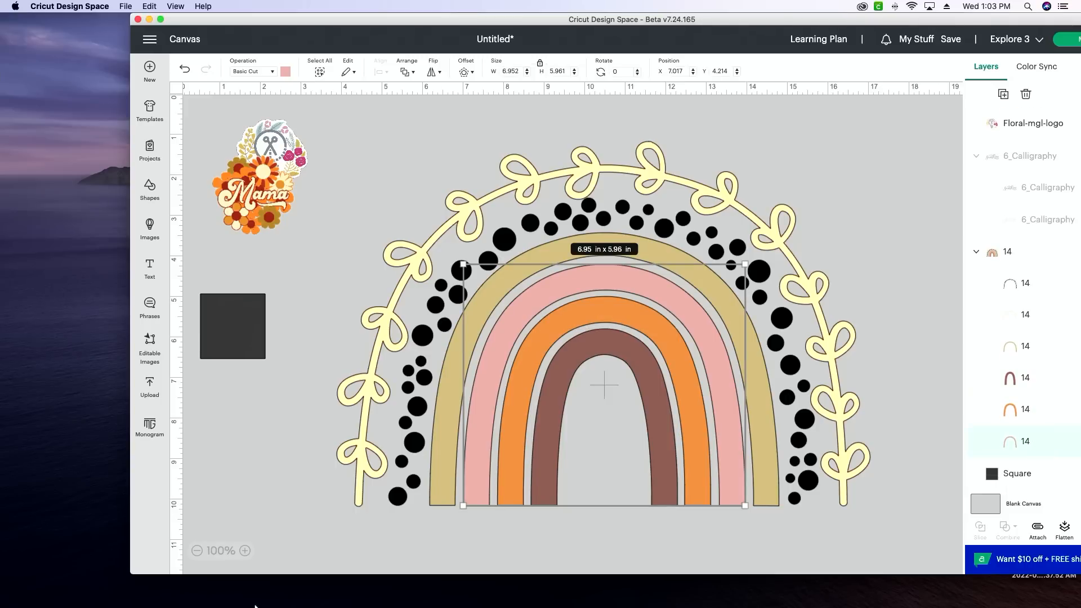
{"action": "left_click", "coordinate": [437, 586]}
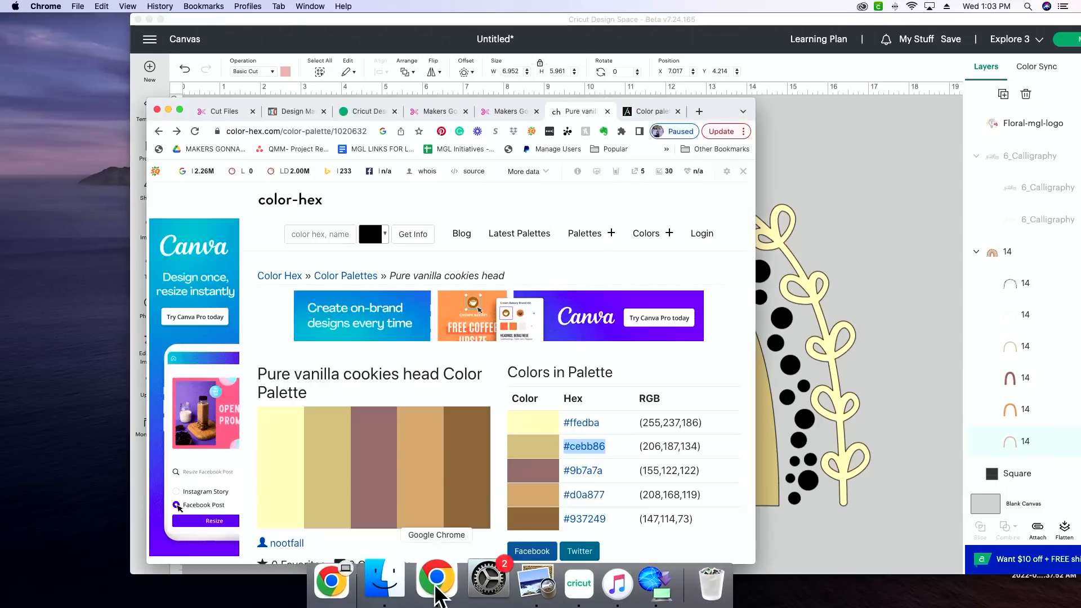
{"action": "left_click_drag", "start_coordinate": [603, 471], "coordinate": [572, 475]}
{"action": "key", "text": "super+c"}
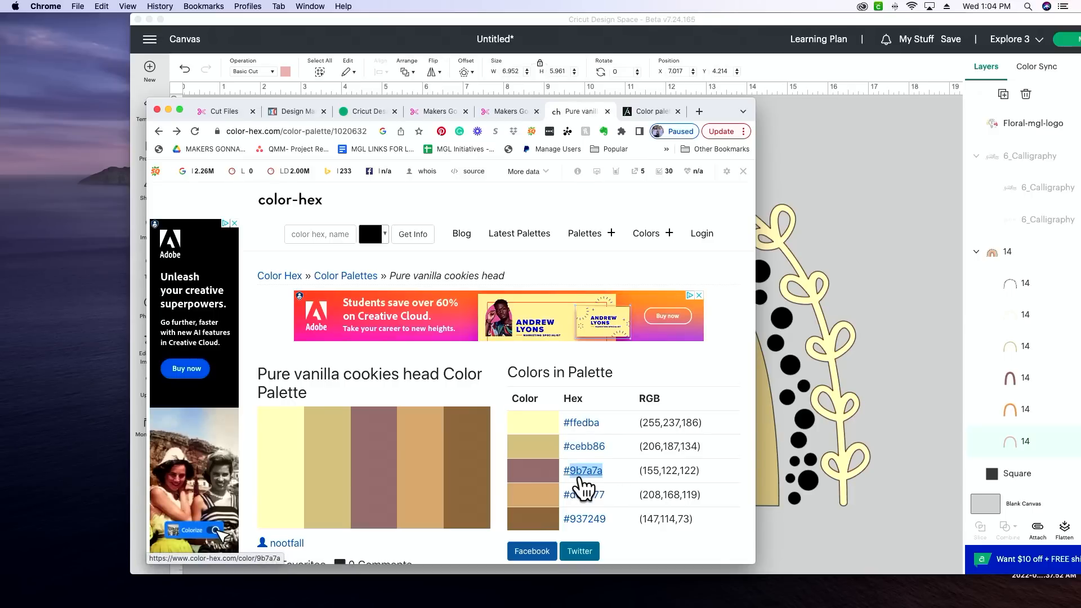
{"action": "left_click", "coordinate": [850, 255]}
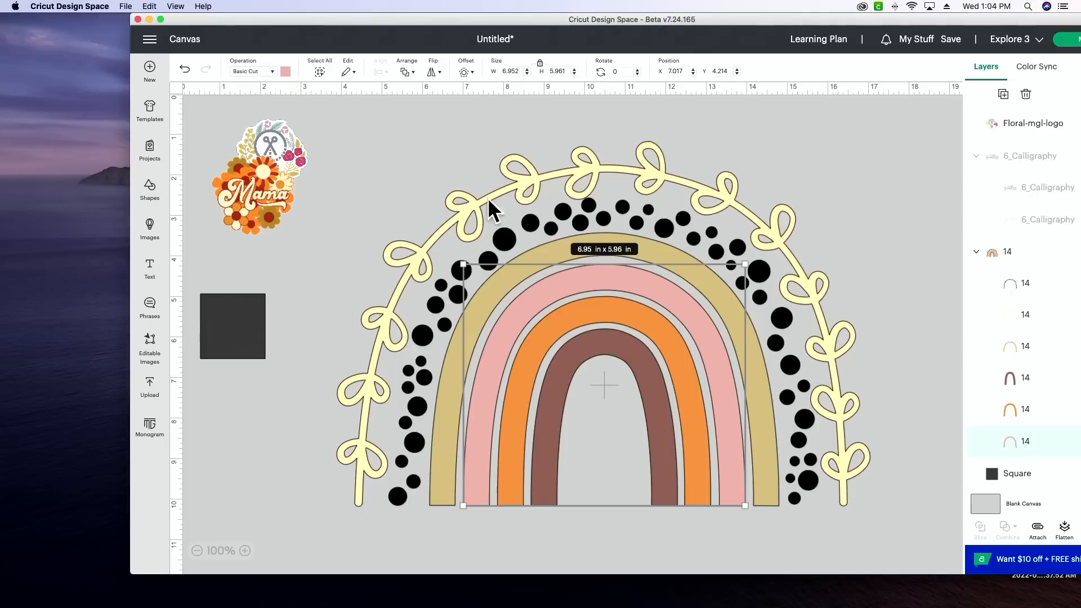
{"action": "left_click", "coordinate": [285, 72]}
{"action": "left_click", "coordinate": [357, 338]}
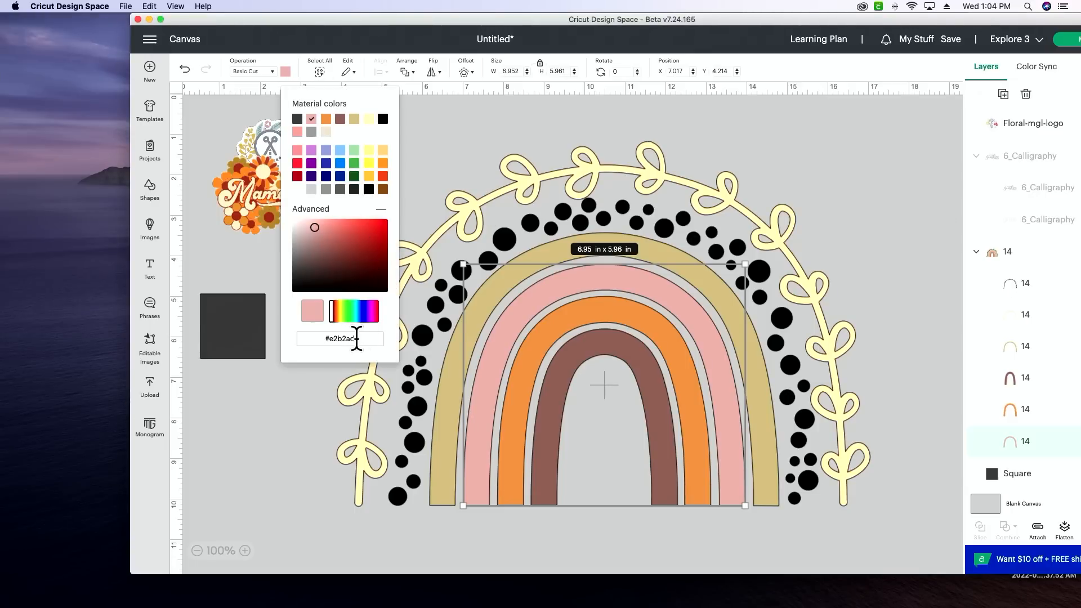
{"action": "triple_click", "coordinate": [327, 341]}
{"action": "key", "text": "super+v"}
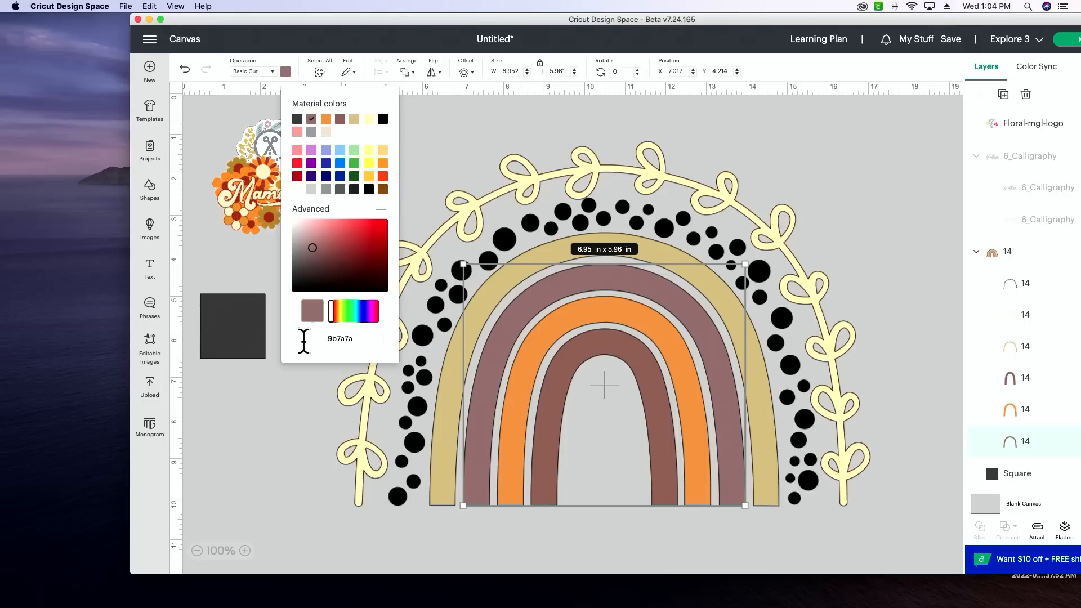
Step: Recolor the orange arch in Cricut Design Space with hex code d0a877 copied from the browser's palette page
{"action": "left_click", "coordinate": [1024, 411]}
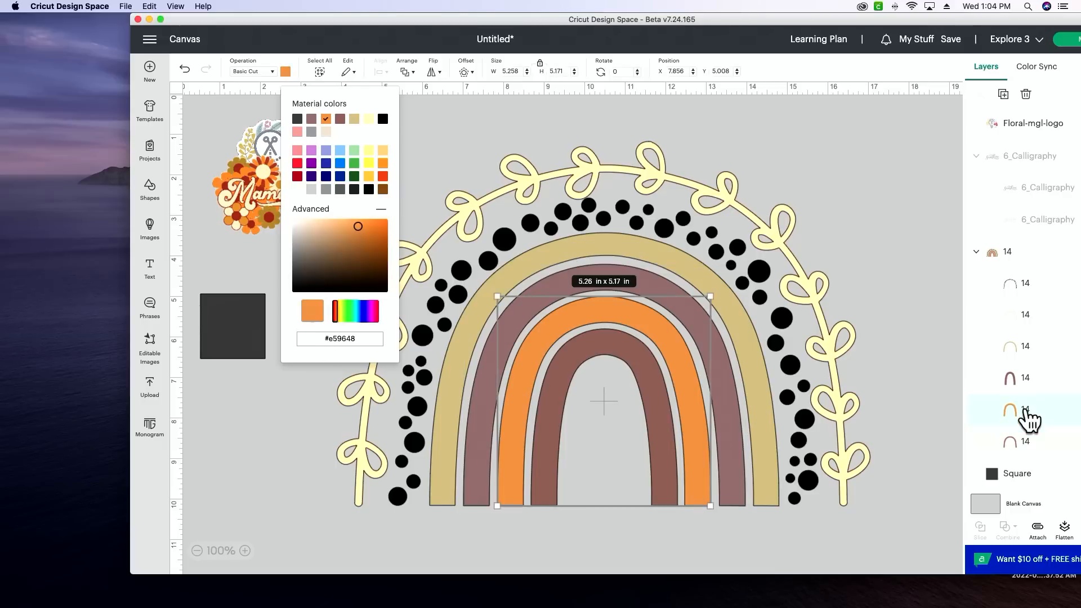
{"action": "mouse_move", "coordinate": [439, 606]}
{"action": "left_click", "coordinate": [436, 585]}
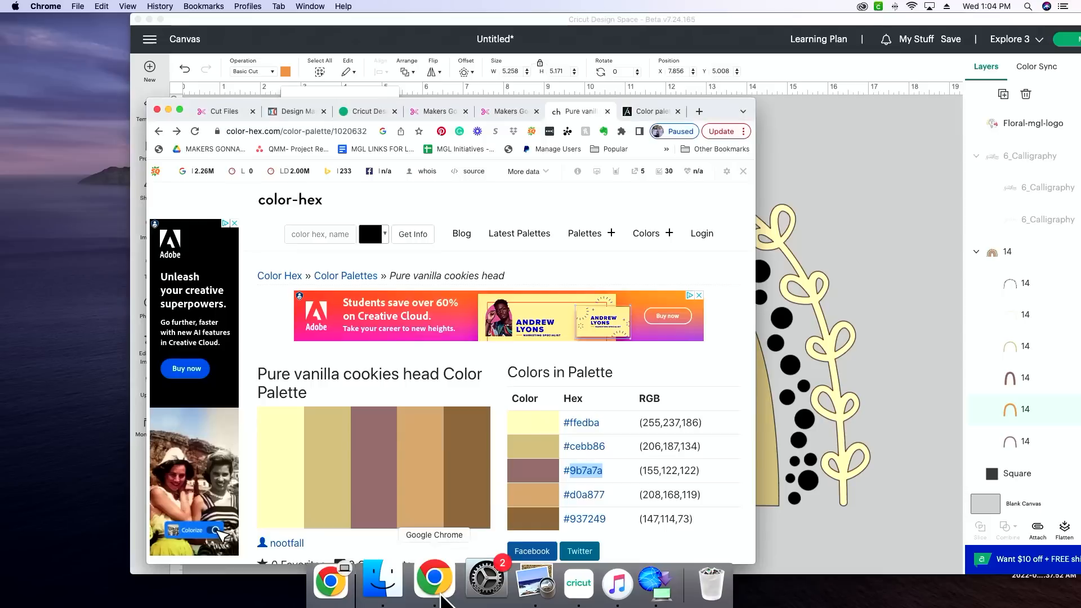
{"action": "left_click_drag", "start_coordinate": [601, 495], "coordinate": [570, 499]}
{"action": "key", "text": "super+c"}
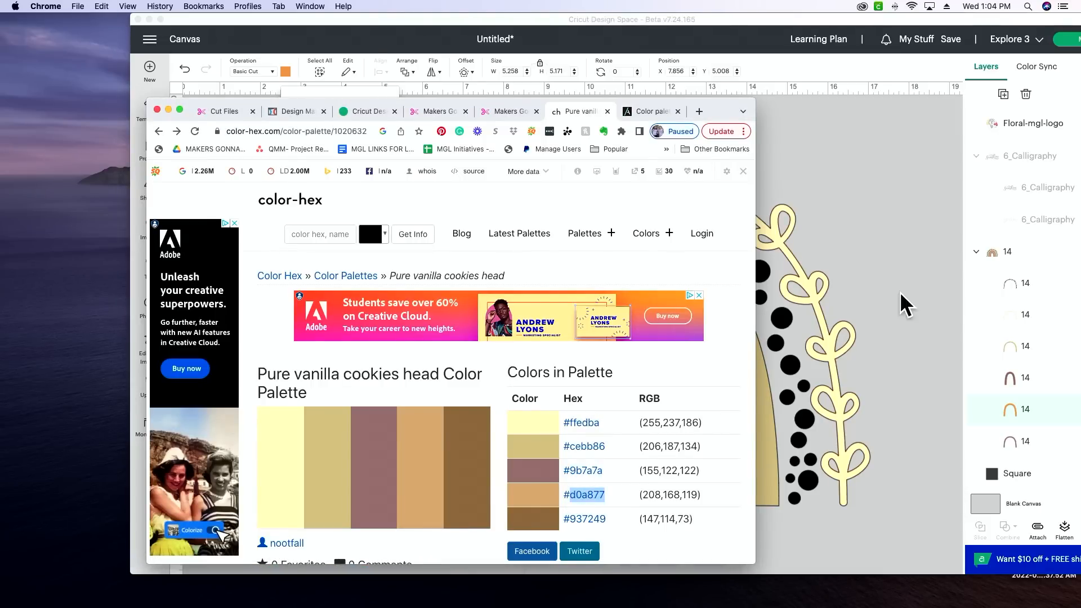
{"action": "left_click", "coordinate": [883, 262]}
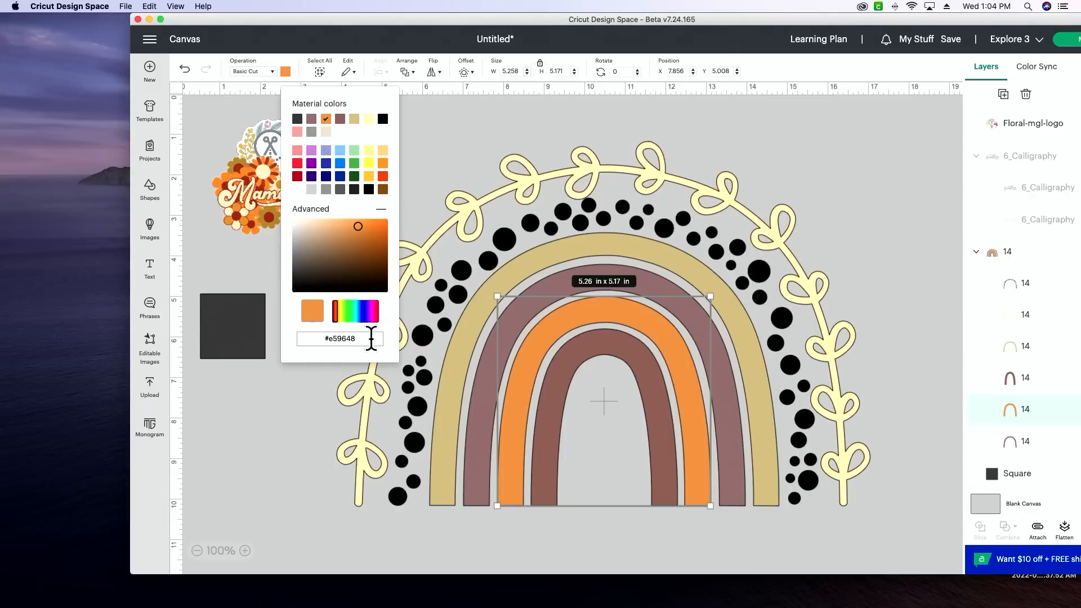
{"action": "key", "text": "super+v"}
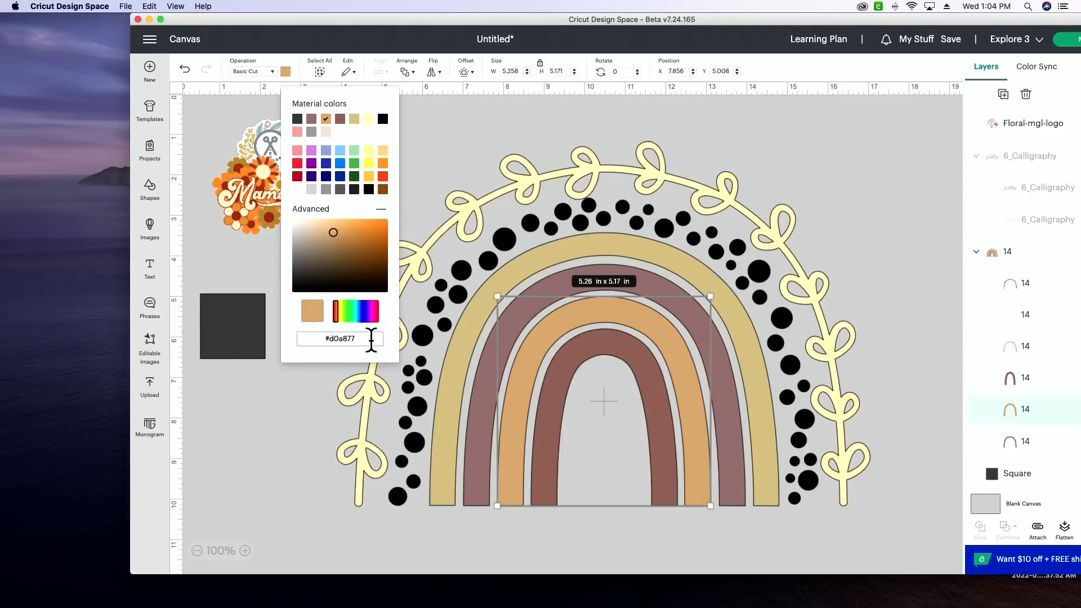
Step: Recolor the innermost arch in Cricut Design Space with hex code 937249 copied from the browser's palette page
{"action": "left_click", "coordinate": [1037, 442]}
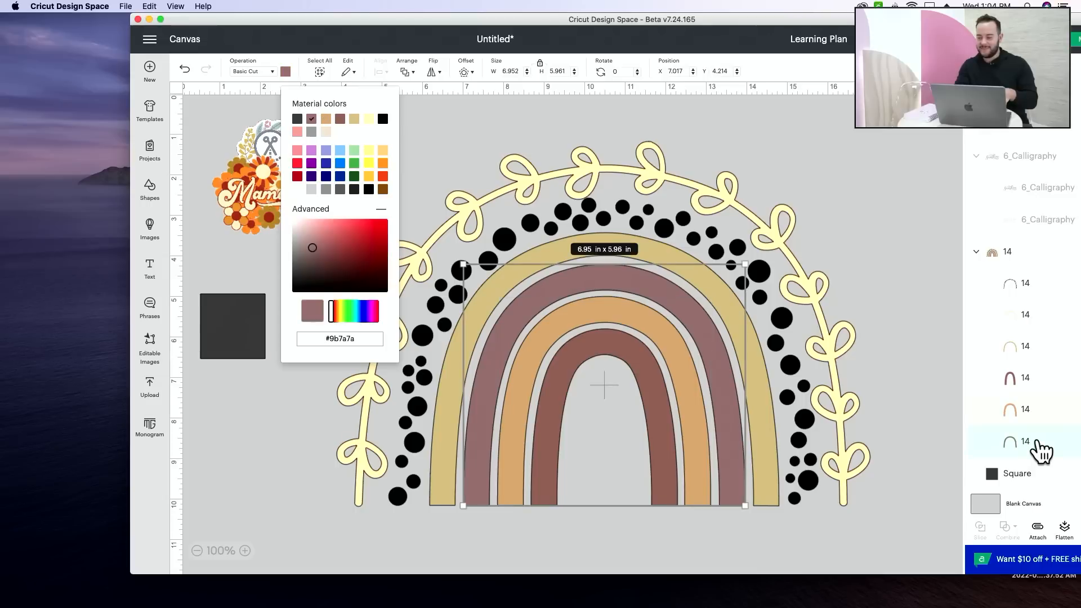
{"action": "left_click", "coordinate": [1043, 379]}
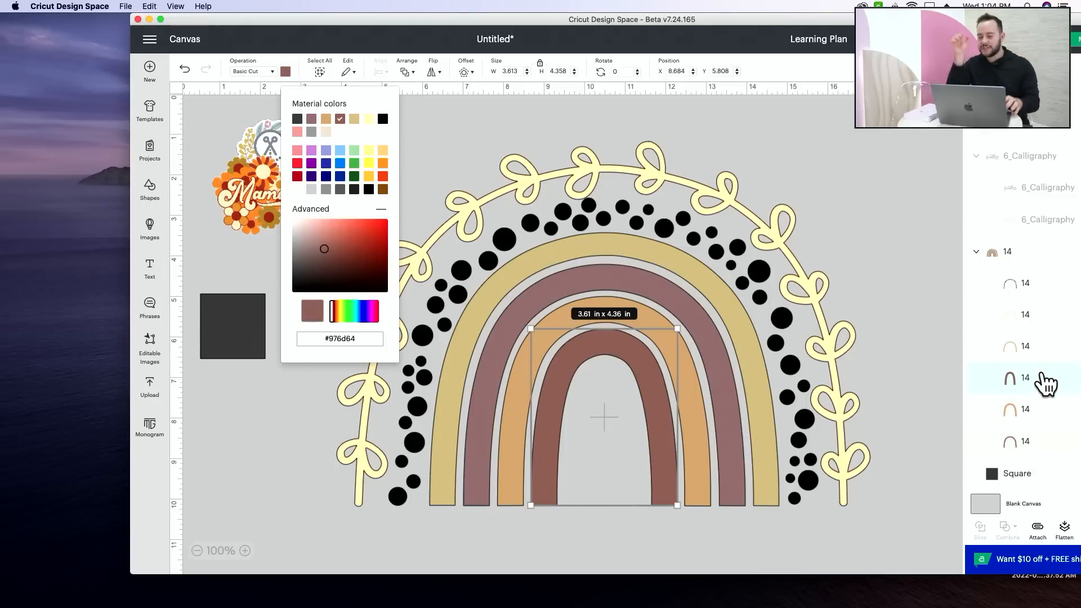
{"action": "mouse_move", "coordinate": [535, 602]}
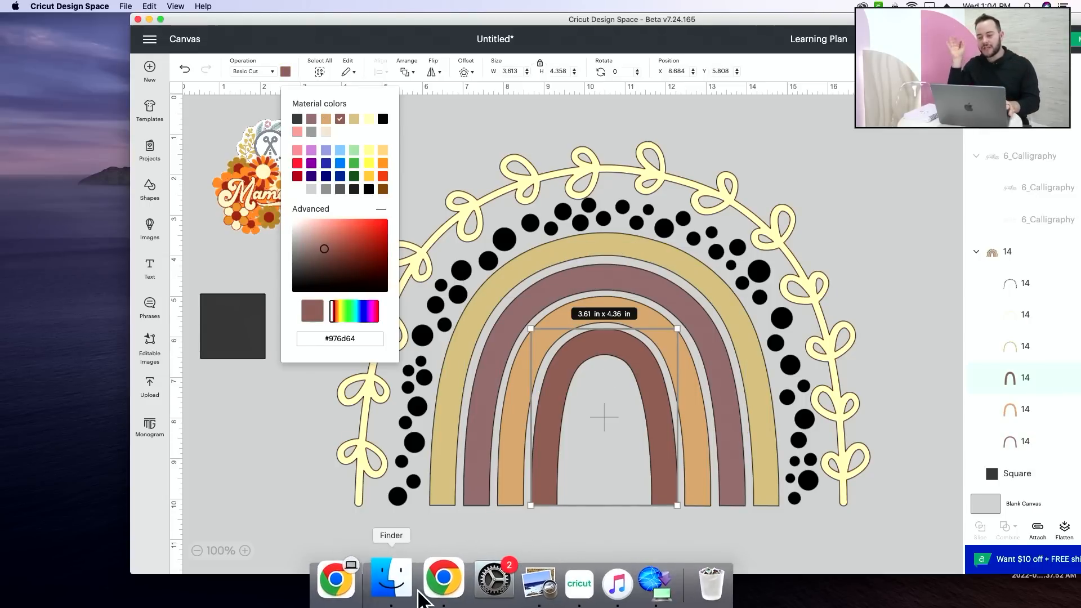
{"action": "left_click", "coordinate": [444, 578]}
{"action": "left_click_drag", "start_coordinate": [606, 518], "coordinate": [568, 518]}
{"action": "key", "text": "super+c"}
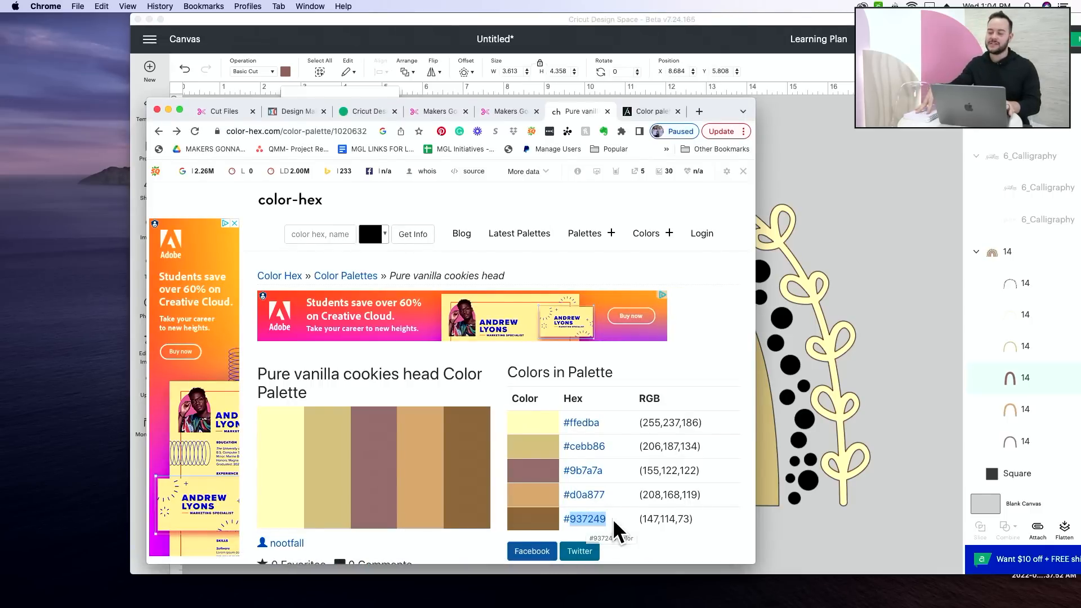
{"action": "left_click", "coordinate": [887, 443]}
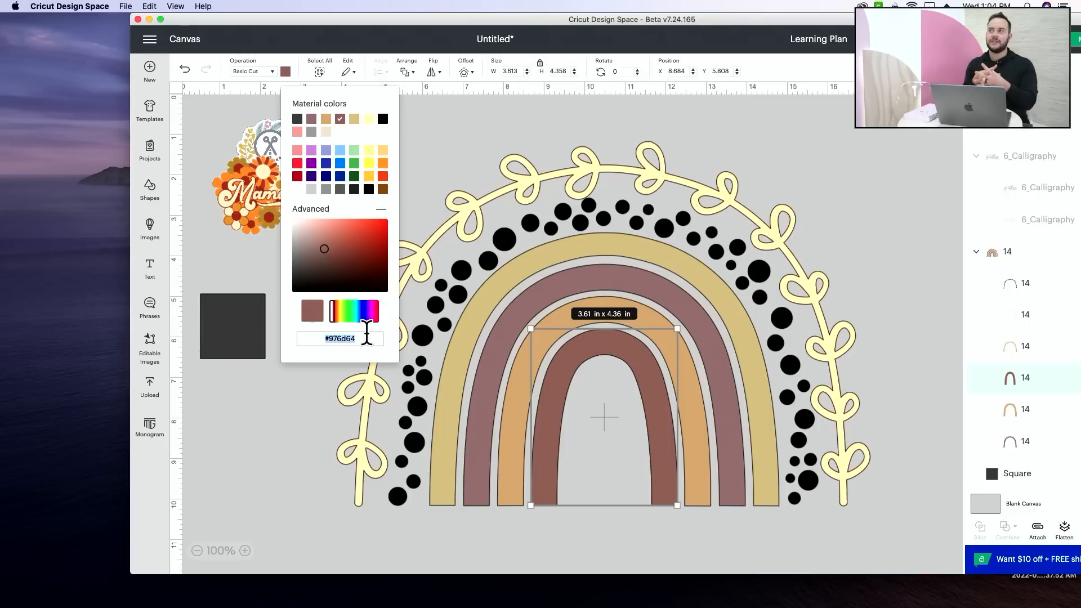
{"action": "key", "text": "super+v"}
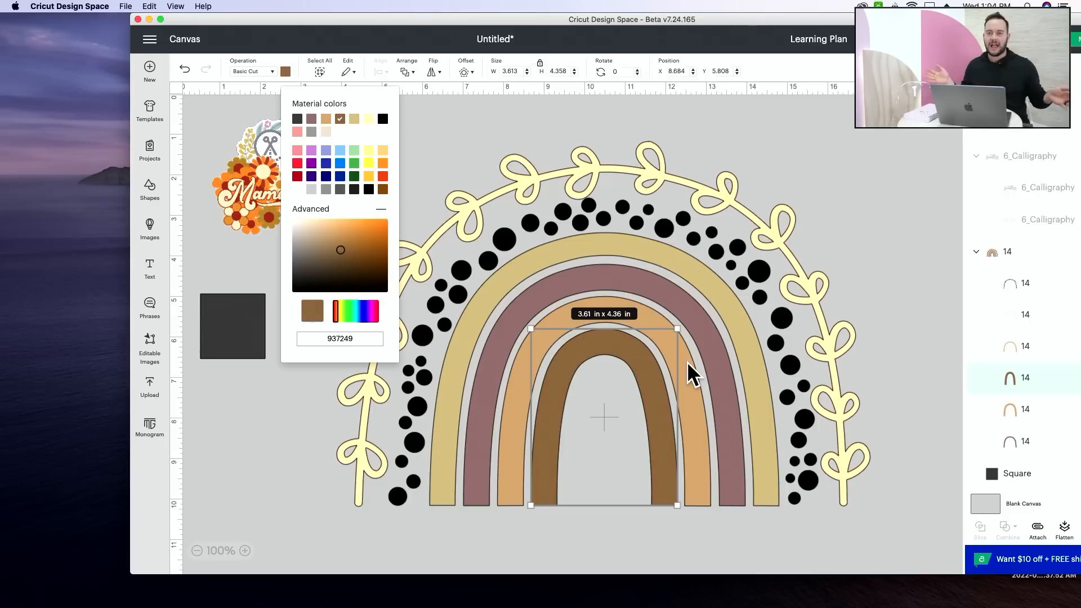
Step: Recolor the rainbow's black dots layer with the mauve #9b7a7a already used in the design
{"action": "left_click", "coordinate": [1041, 289]}
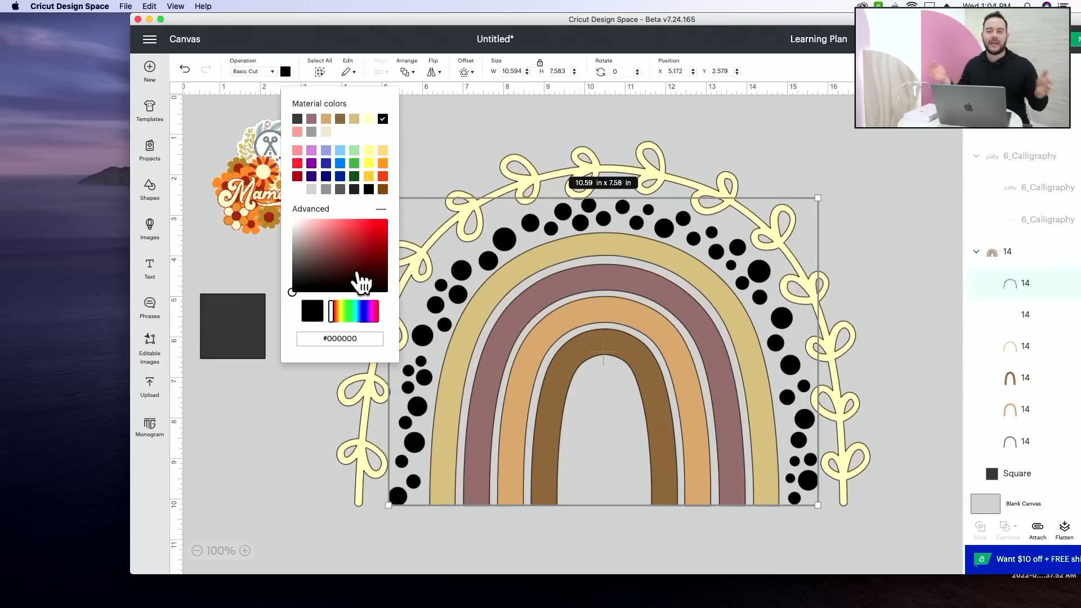
{"action": "left_click", "coordinate": [311, 119]}
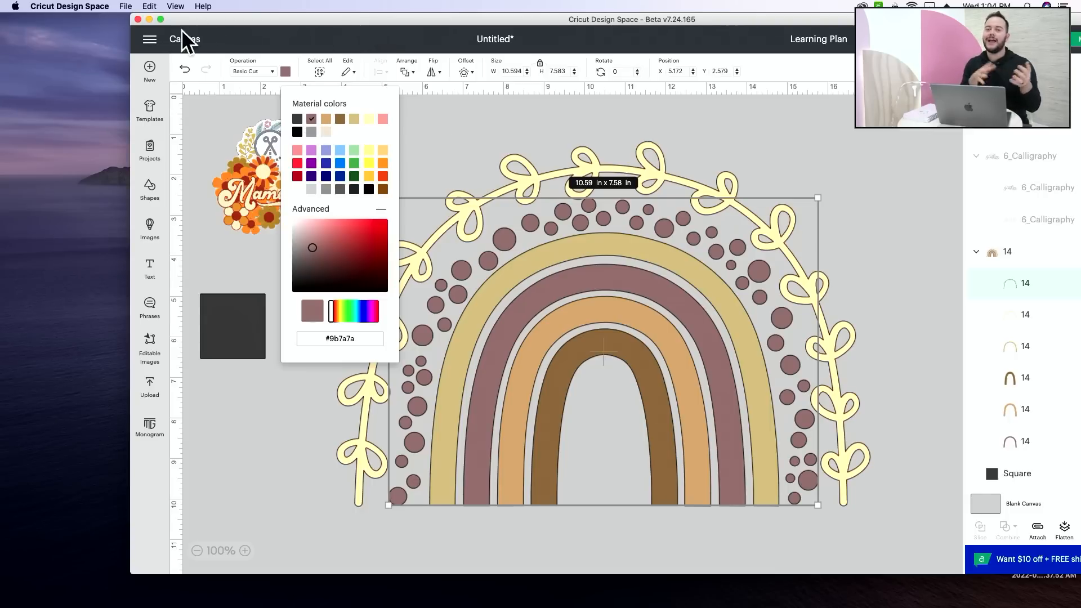
Step: Maximize the Cricut Design Space window and recolor the rainbow's outer leafy vine layer with the tan #d0a877 already used in the design
{"action": "left_click", "coordinate": [160, 20]}
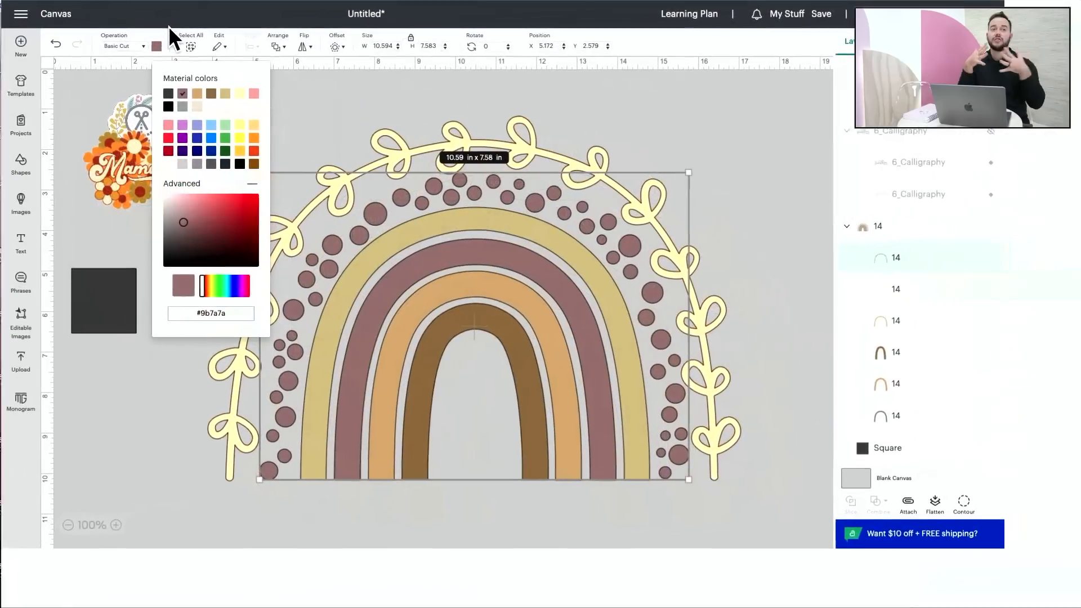
{"action": "left_click", "coordinate": [796, 262]}
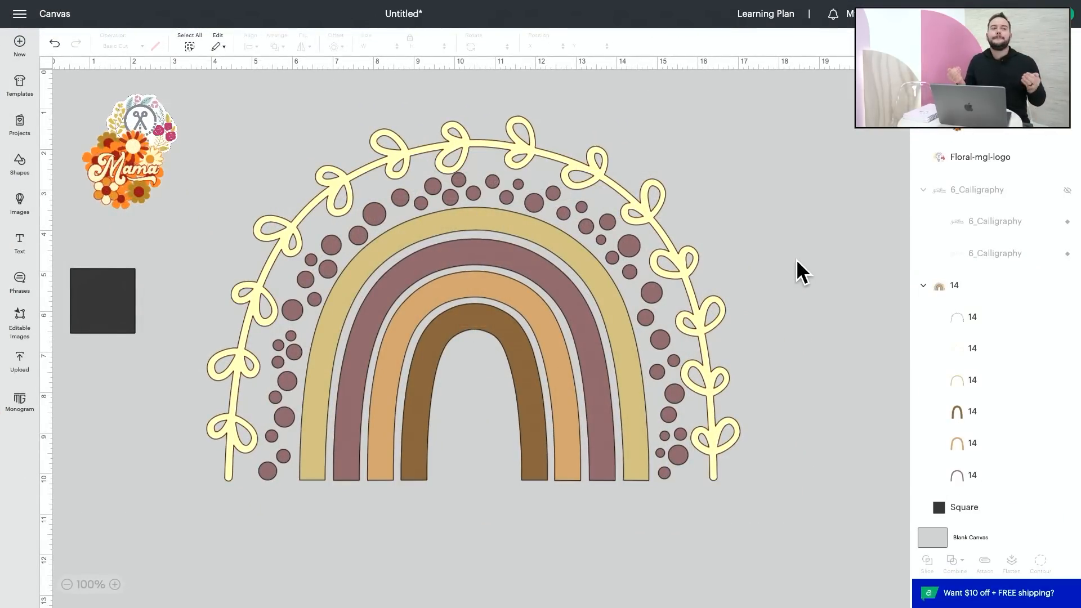
{"action": "left_click", "coordinate": [987, 355]}
{"action": "left_click", "coordinate": [154, 47]}
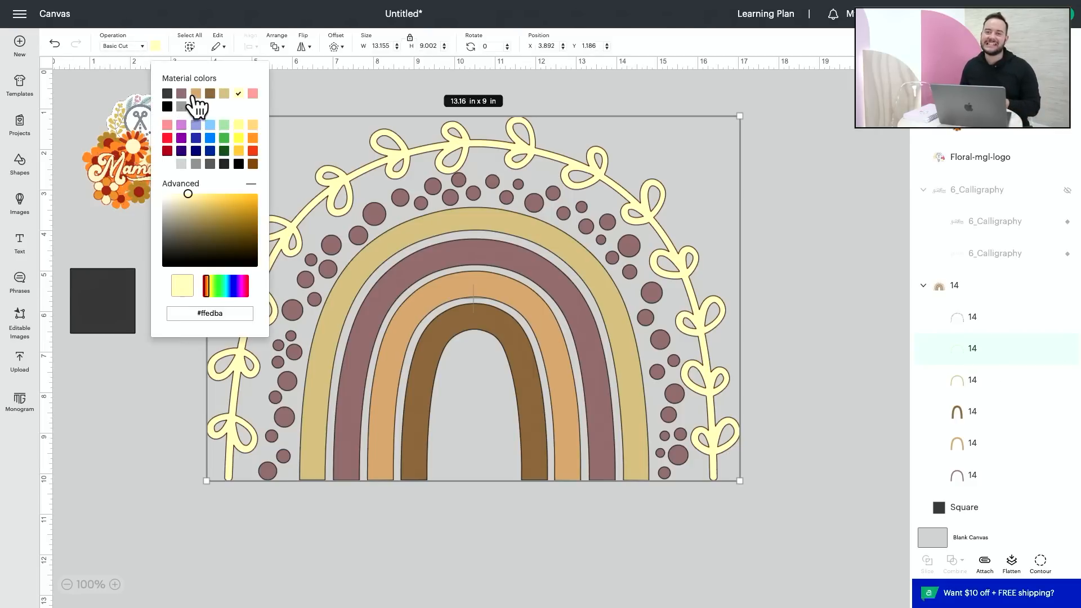
{"action": "left_click", "coordinate": [196, 94]}
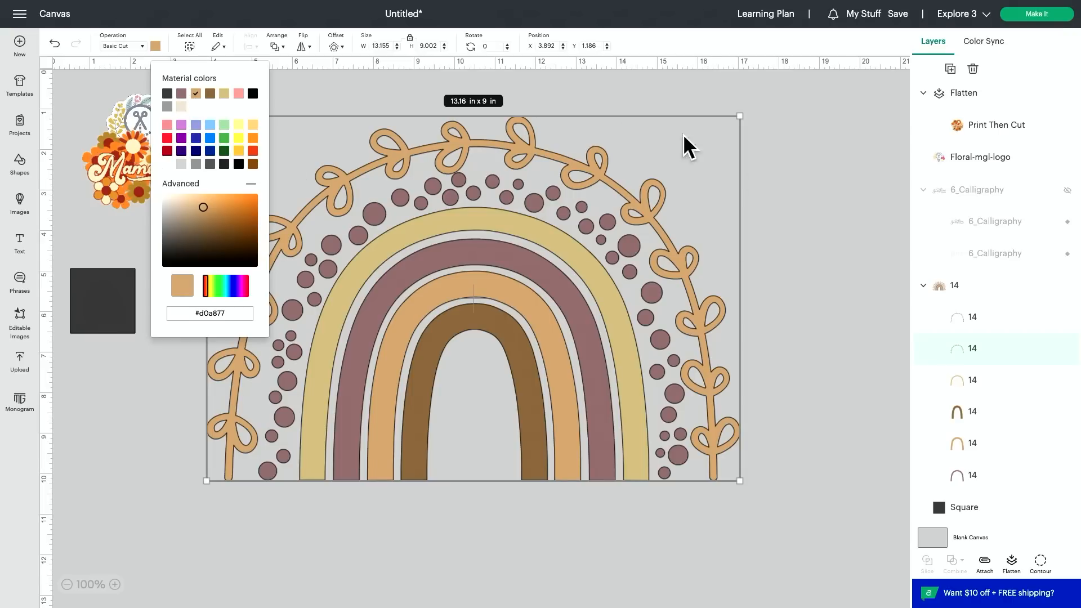
{"action": "left_click", "coordinate": [770, 221]}
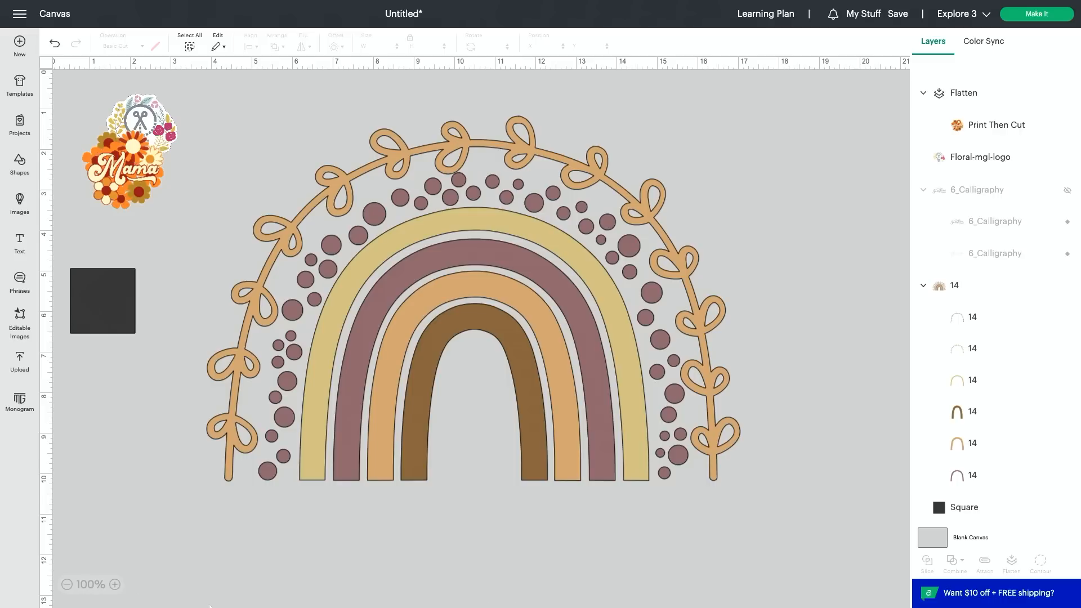
Step: Switch to the browser's palette page, enlarge its window, copy hex code ffedba and return to Cricut Design Space
{"action": "mouse_move", "coordinate": [309, 606]}
{"action": "left_click", "coordinate": [437, 577]}
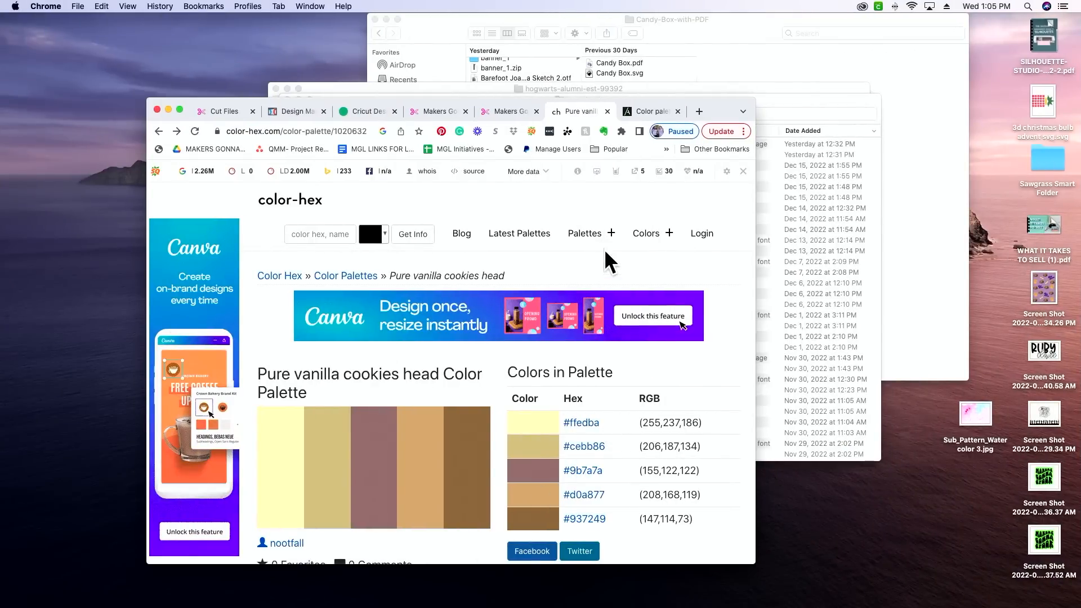
{"action": "left_click", "coordinate": [180, 109]}
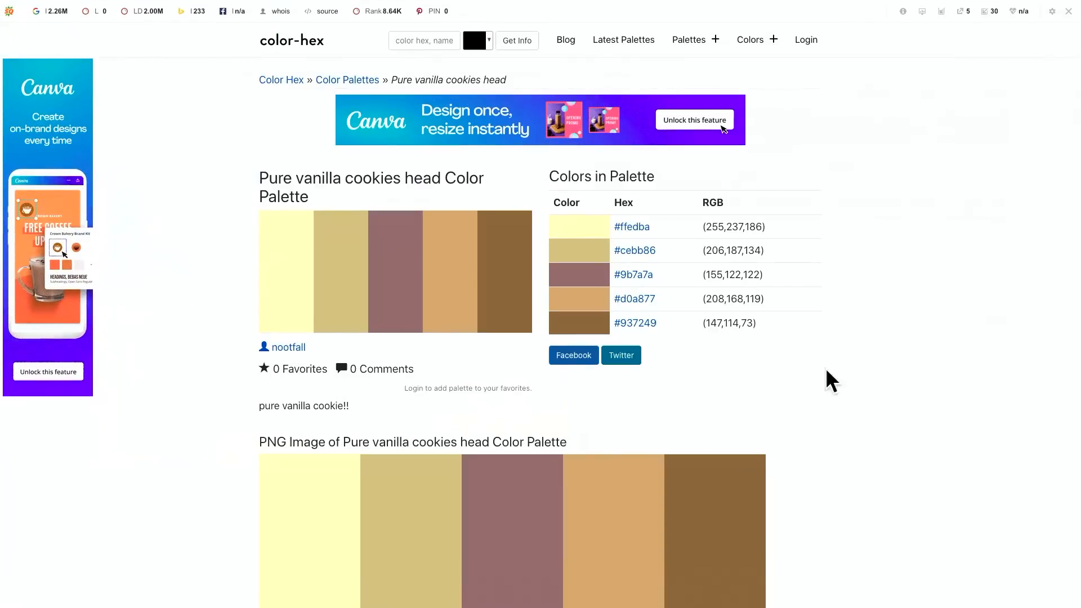
{"action": "left_click_drag", "start_coordinate": [648, 228], "coordinate": [621, 230]}
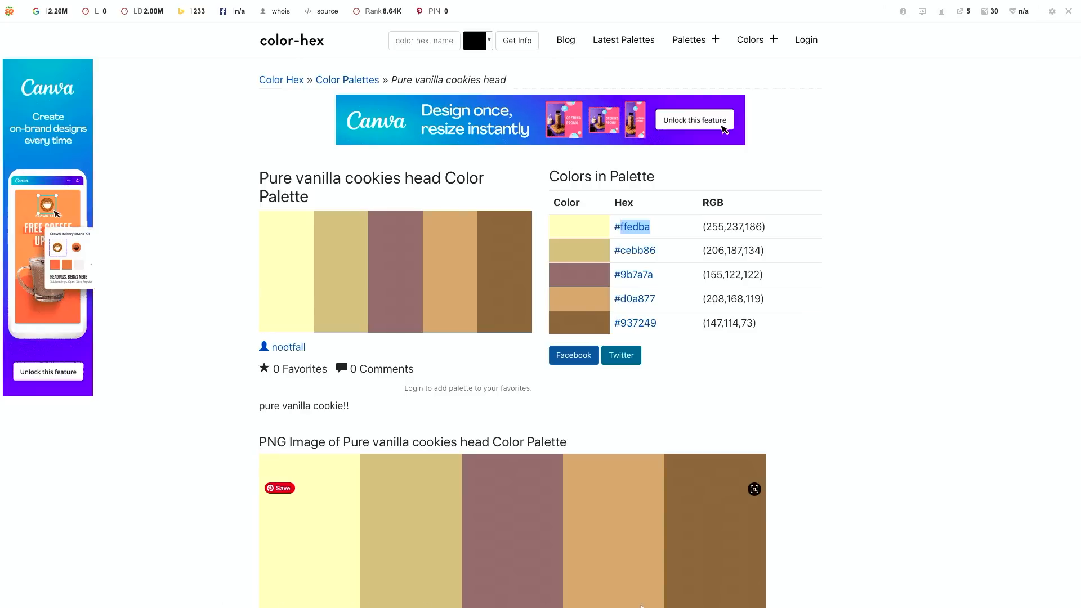
{"action": "left_click", "coordinate": [549, 588]}
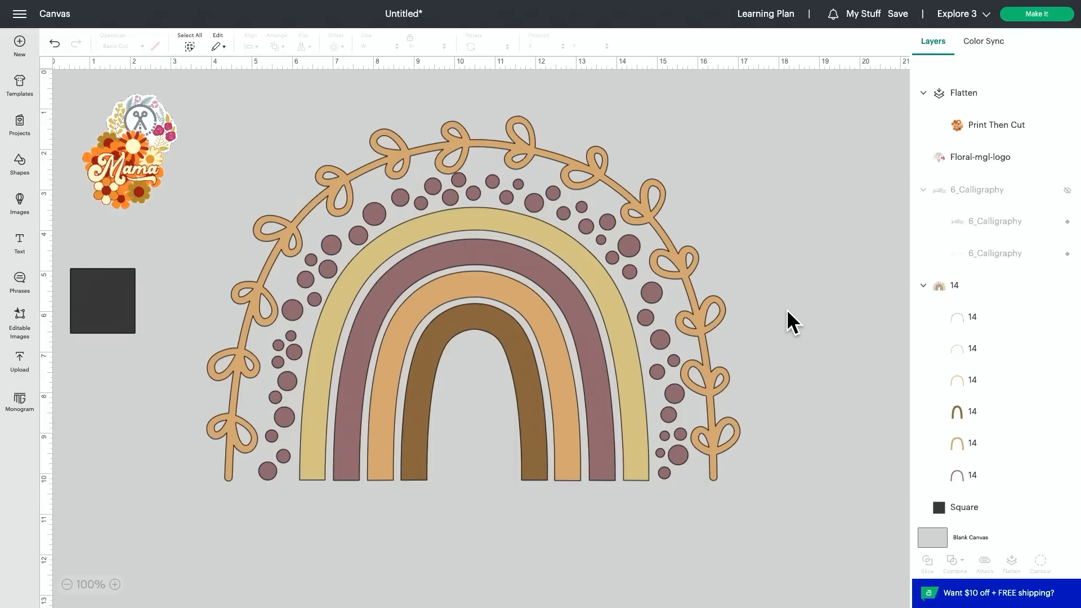
Step: Apply a 0.15 in offset with rounded corners and welded offsets around the whole rainbow design
{"action": "left_click_drag", "start_coordinate": [776, 305], "coordinate": [465, 421]}
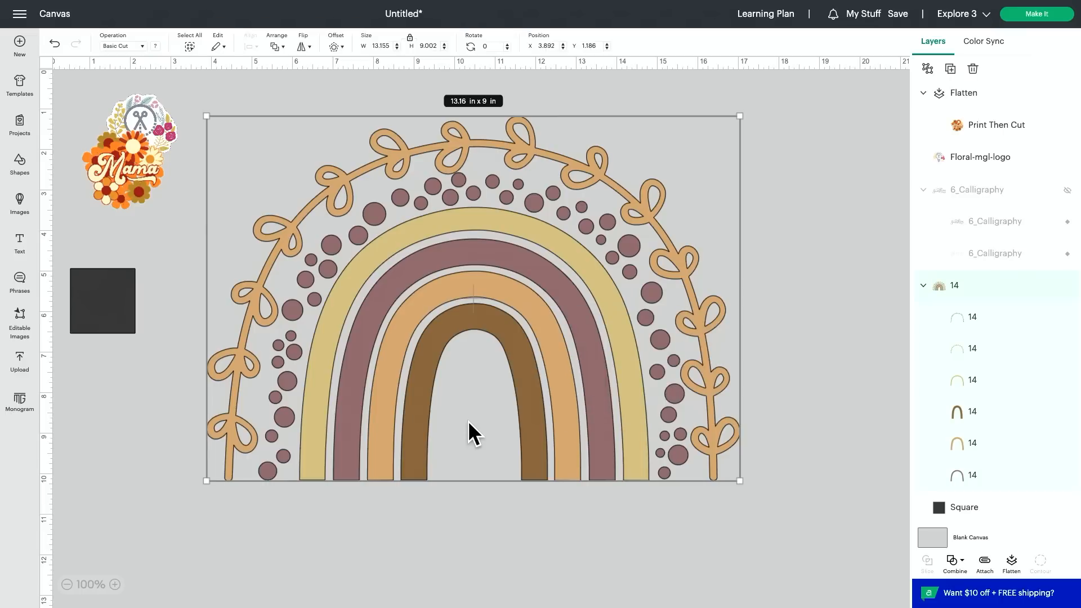
{"action": "left_click", "coordinate": [336, 47]}
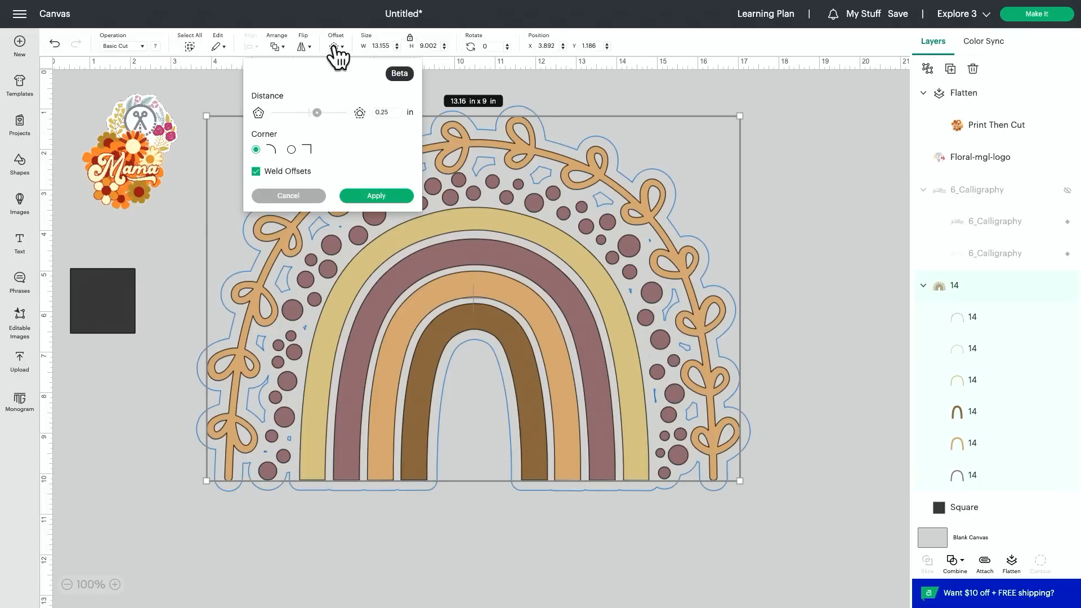
{"action": "left_click", "coordinate": [391, 113]}
{"action": "key", "text": "BackSpace"}
{"action": "key", "text": "BackSpace"}
{"action": "type", "text": "15"}
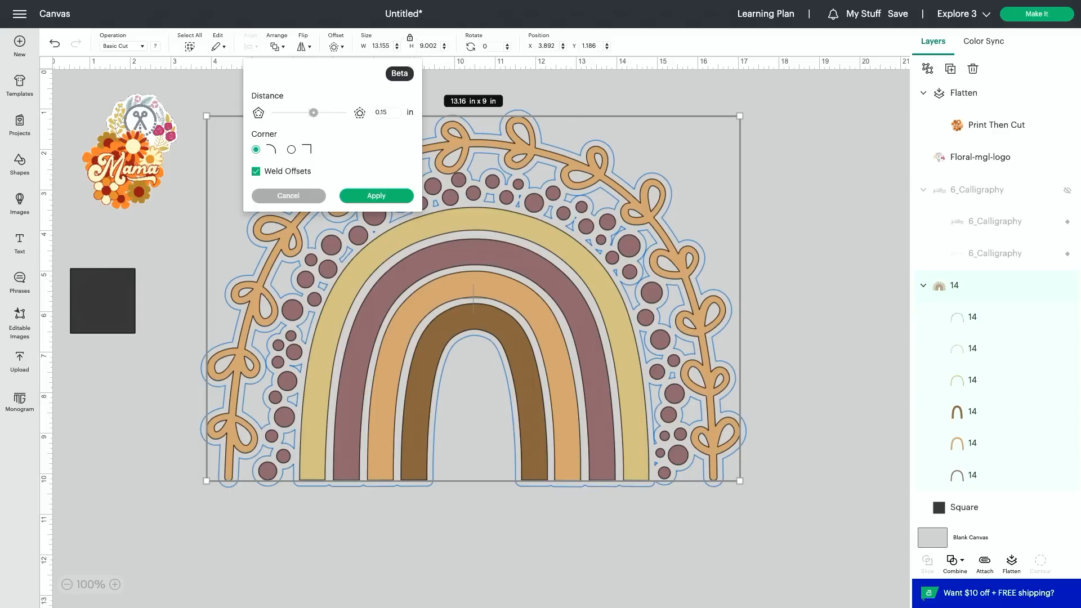
{"action": "left_click", "coordinate": [377, 197]}
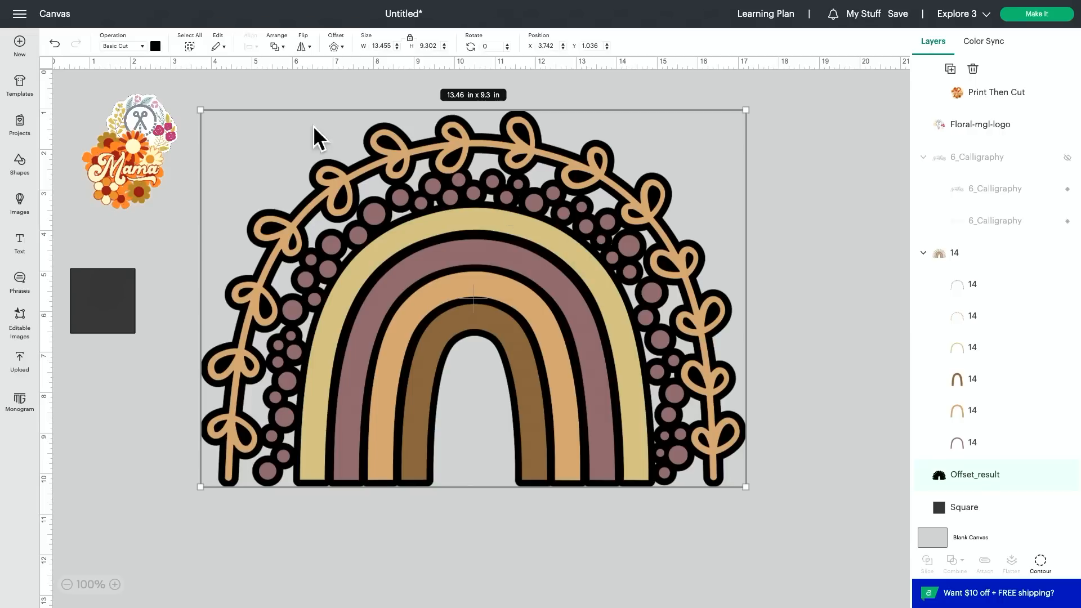
Step: Recolor the rainbow's offset layer with hex code ffedba and lighten it slightly to a paler cream
{"action": "left_click", "coordinate": [156, 46]}
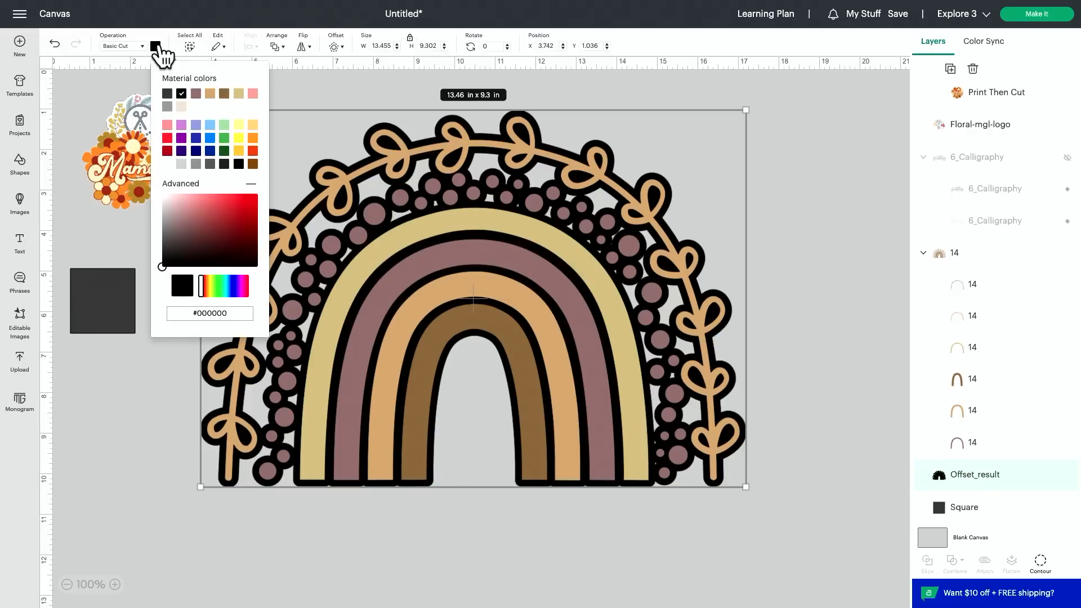
{"action": "triple_click", "coordinate": [237, 315]}
{"action": "type", "text": "ffedba"}
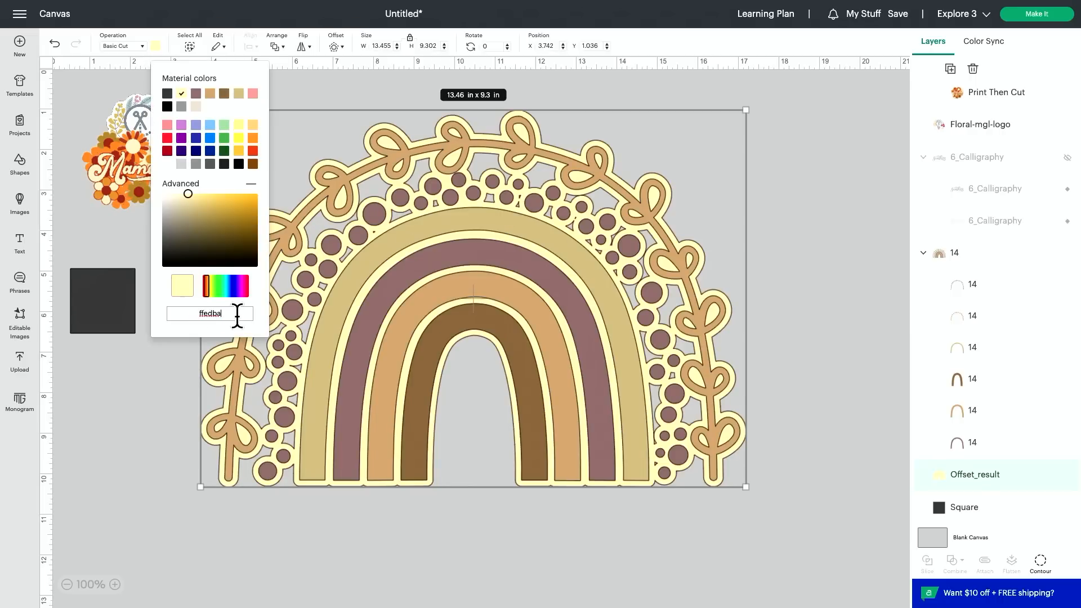
{"action": "left_click_drag", "start_coordinate": [187, 193], "coordinate": [174, 195]}
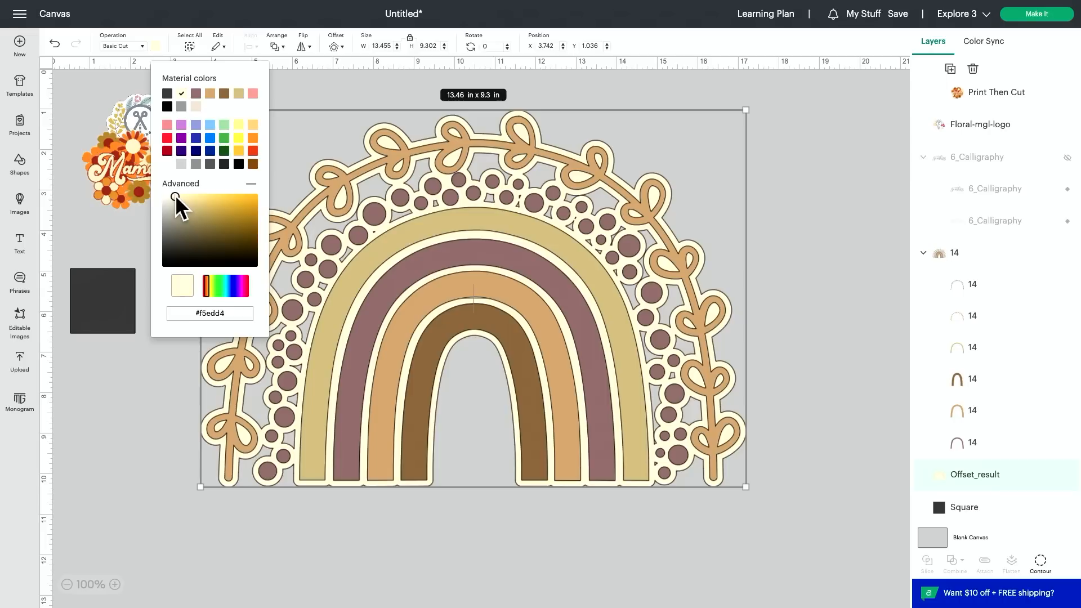
{"action": "left_click", "coordinate": [755, 167]}
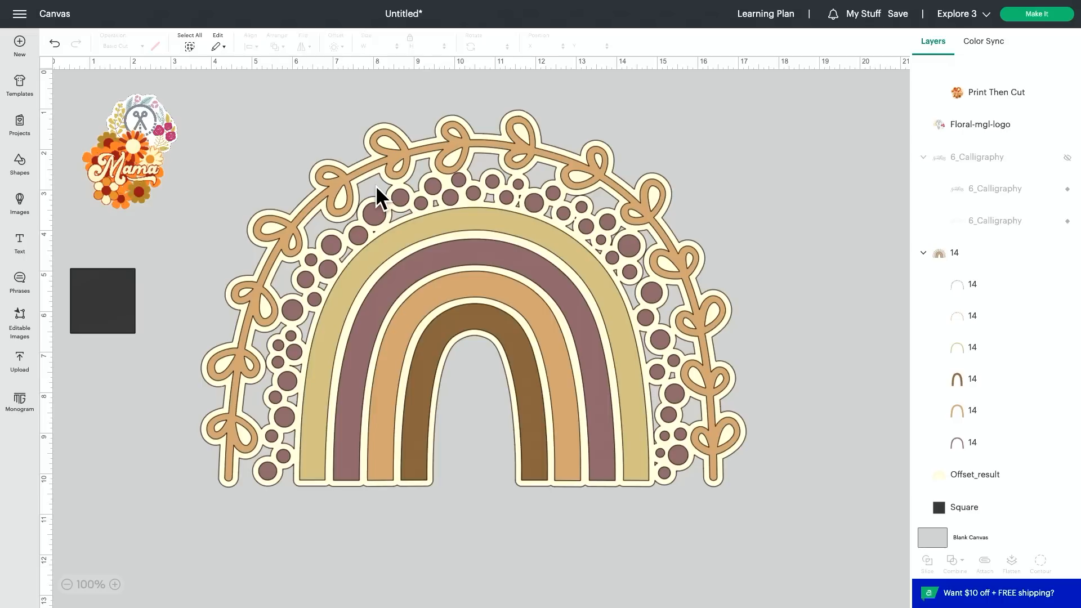
Step: Try hiding all contours of the rainbow's offset layer, and undo that change
{"action": "scroll", "coordinate": [376, 185], "scroll_direction": "left", "scroll_amount": 1}
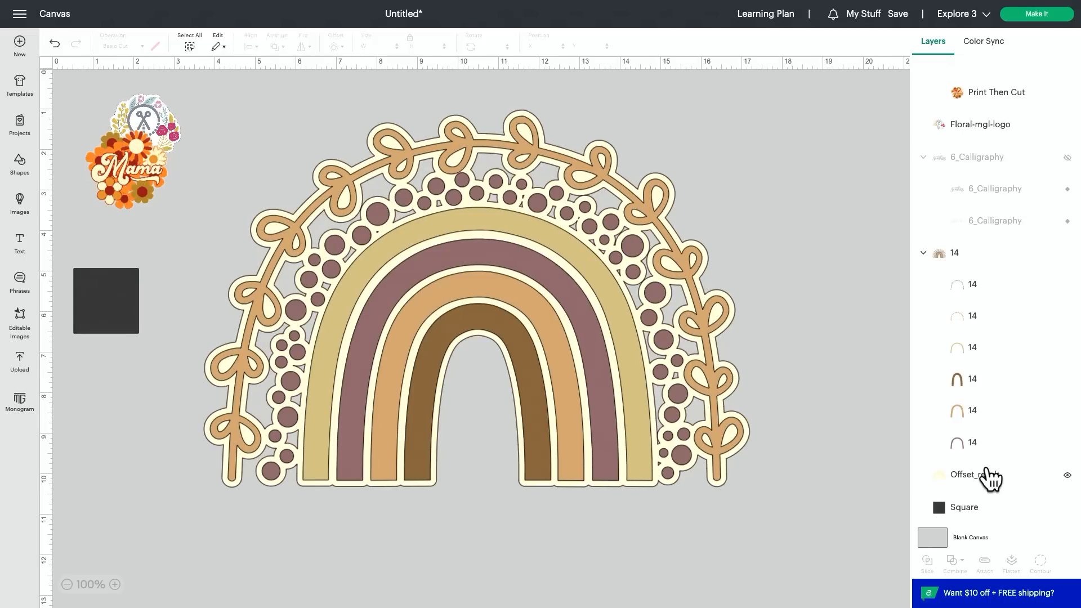
{"action": "left_click", "coordinate": [1028, 488]}
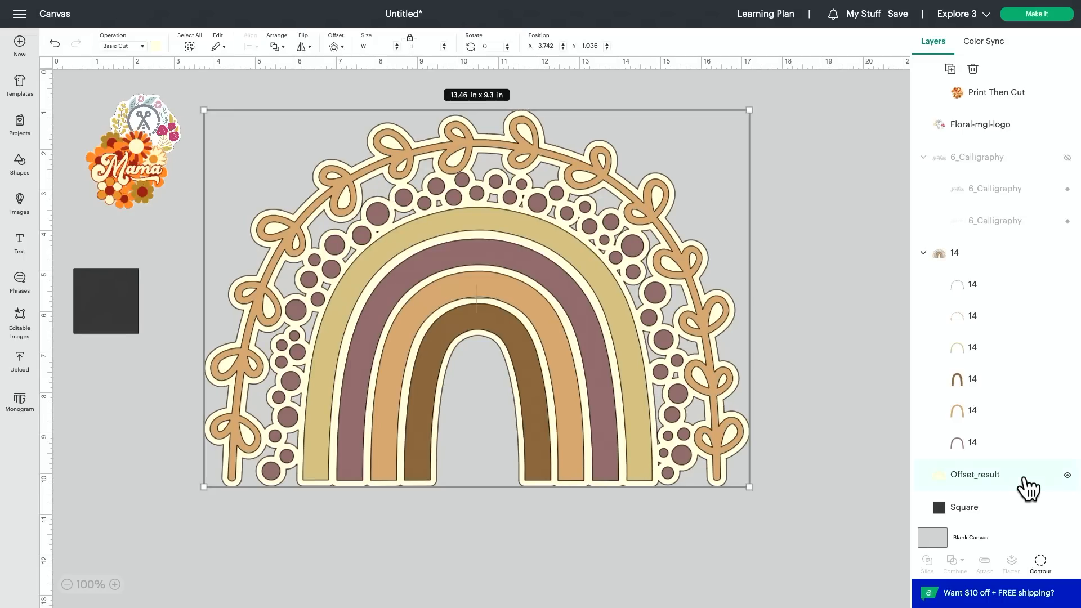
{"action": "left_click", "coordinate": [1040, 563]}
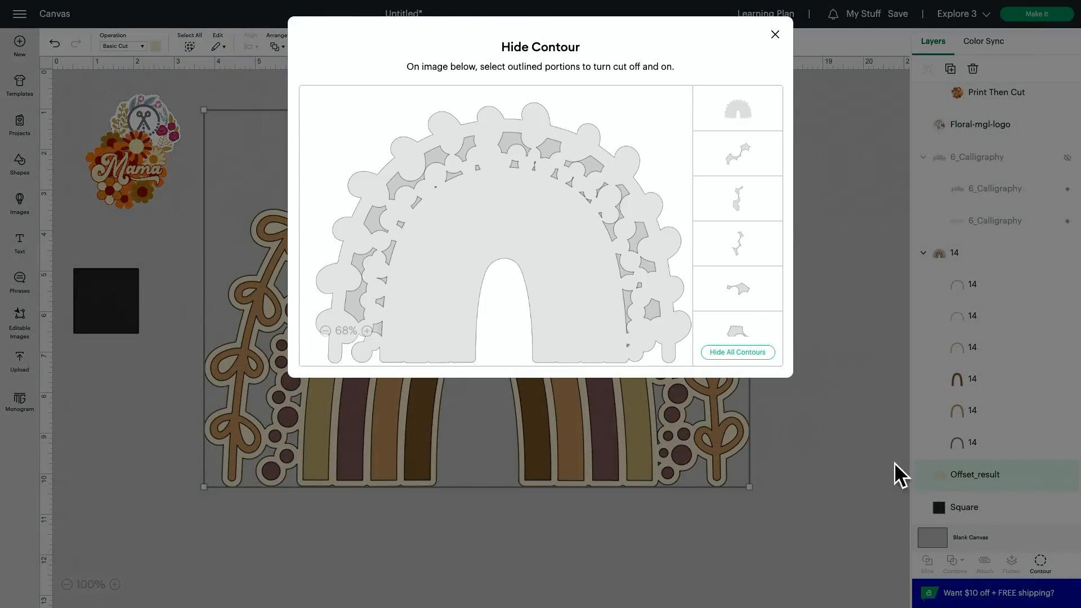
{"action": "left_click", "coordinate": [750, 355]}
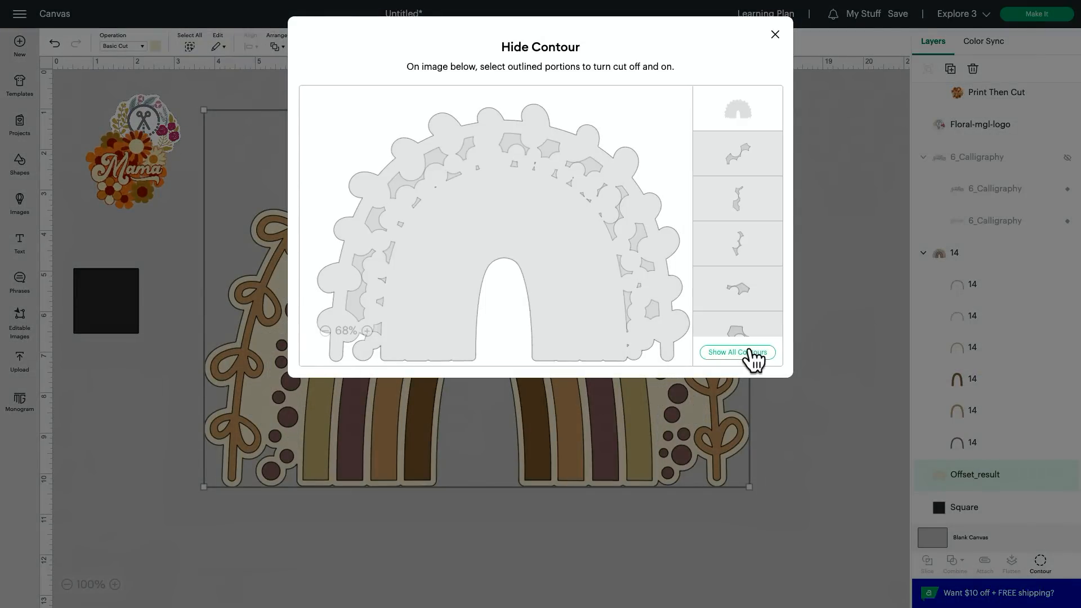
{"action": "left_click", "coordinate": [775, 35]}
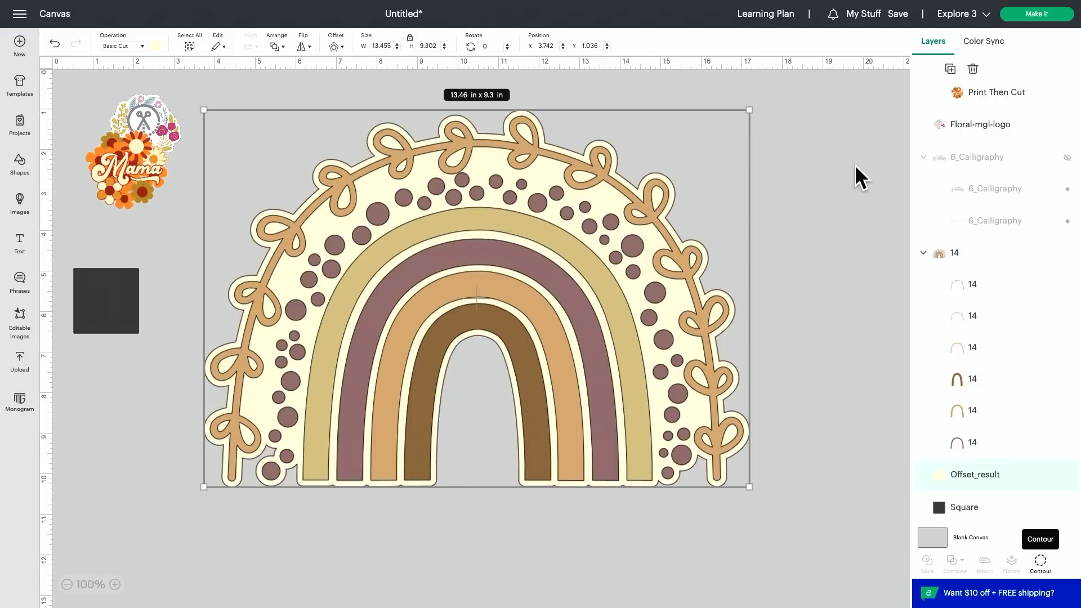
{"action": "left_click", "coordinate": [56, 48]}
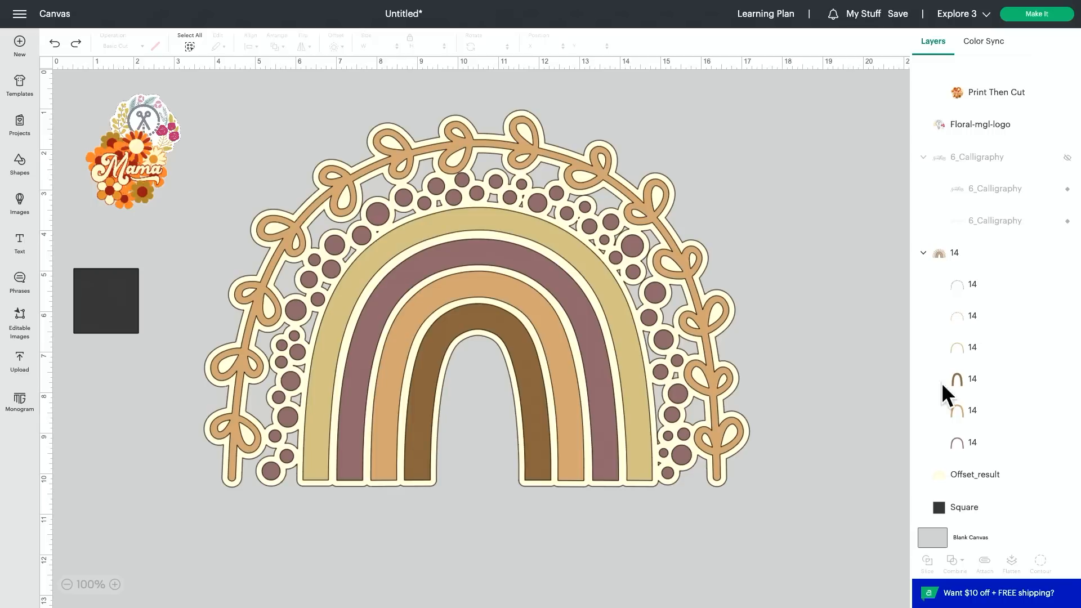
Step: Hide all contours of the cream offset layer to fill the gaps behind the dots and vine
{"action": "mouse_move", "coordinate": [996, 490]}
{"action": "left_click", "coordinate": [996, 489]}
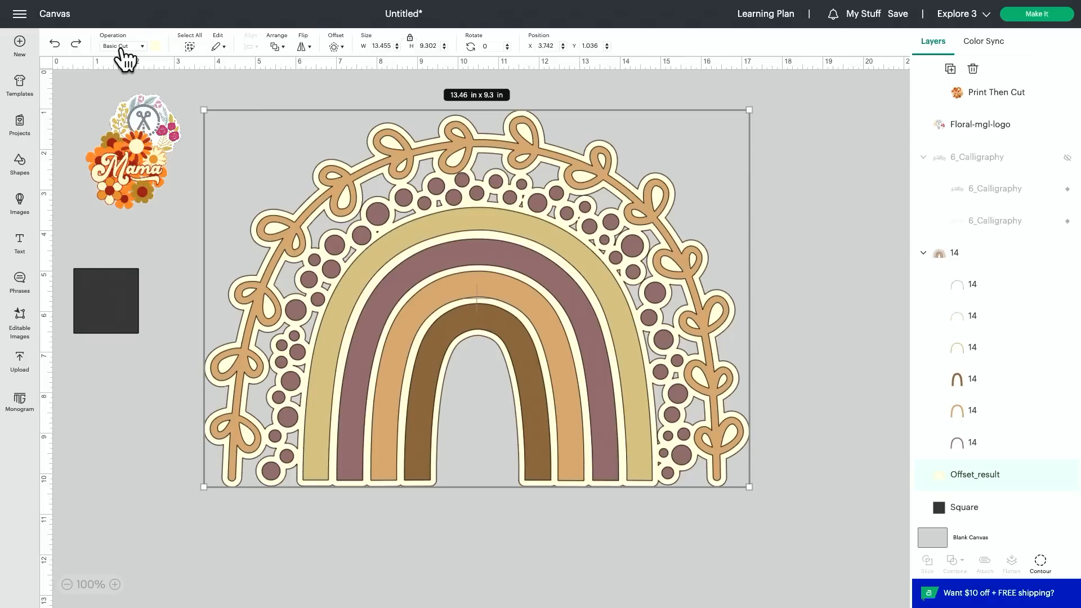
{"action": "left_click", "coordinate": [1040, 562]}
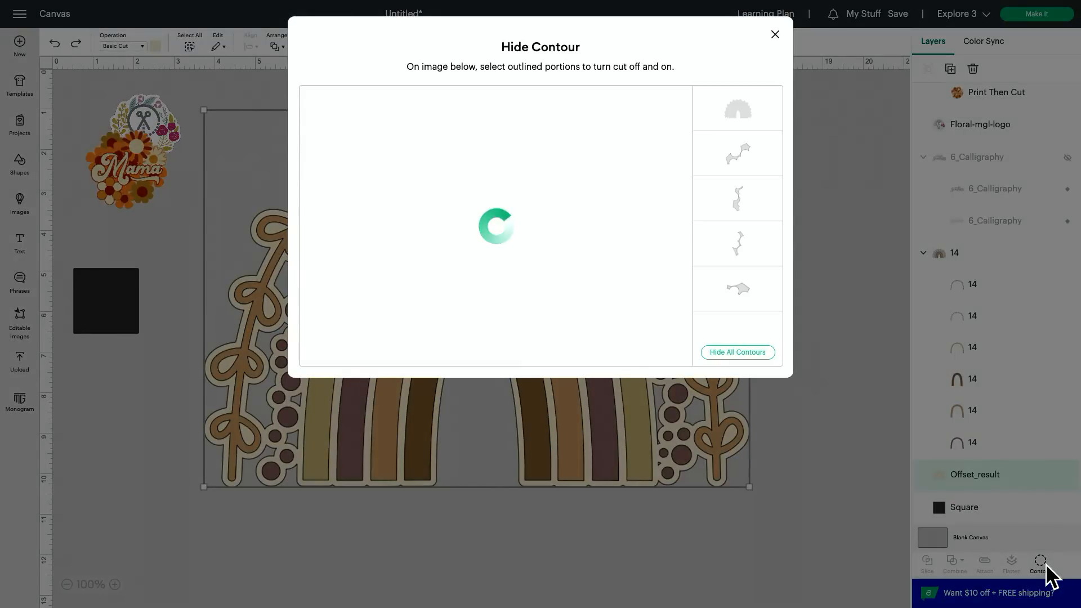
{"action": "left_click", "coordinate": [729, 353]}
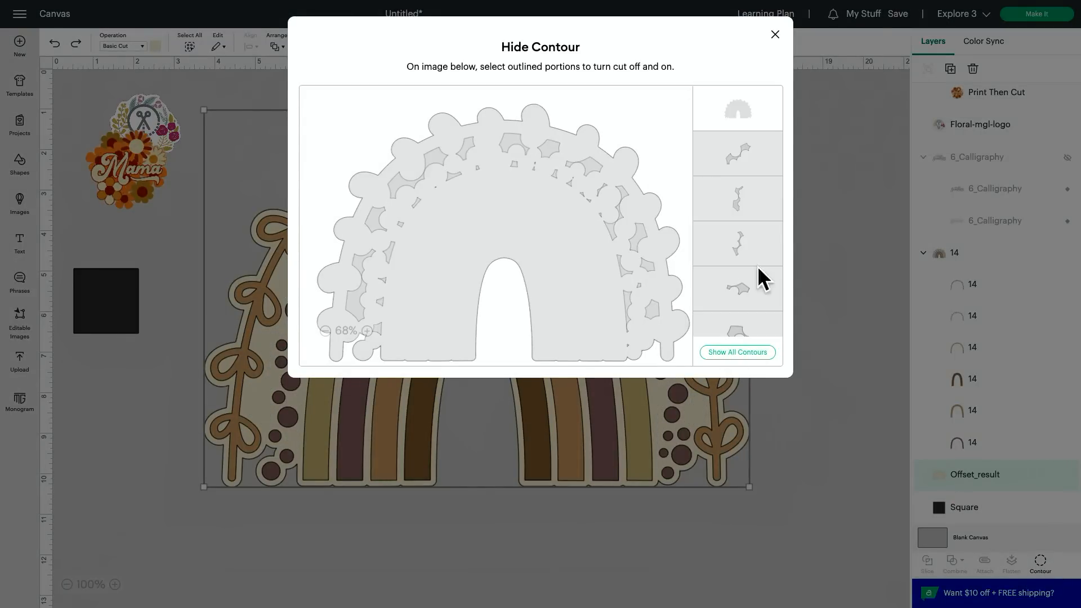
{"action": "left_click", "coordinate": [774, 35]}
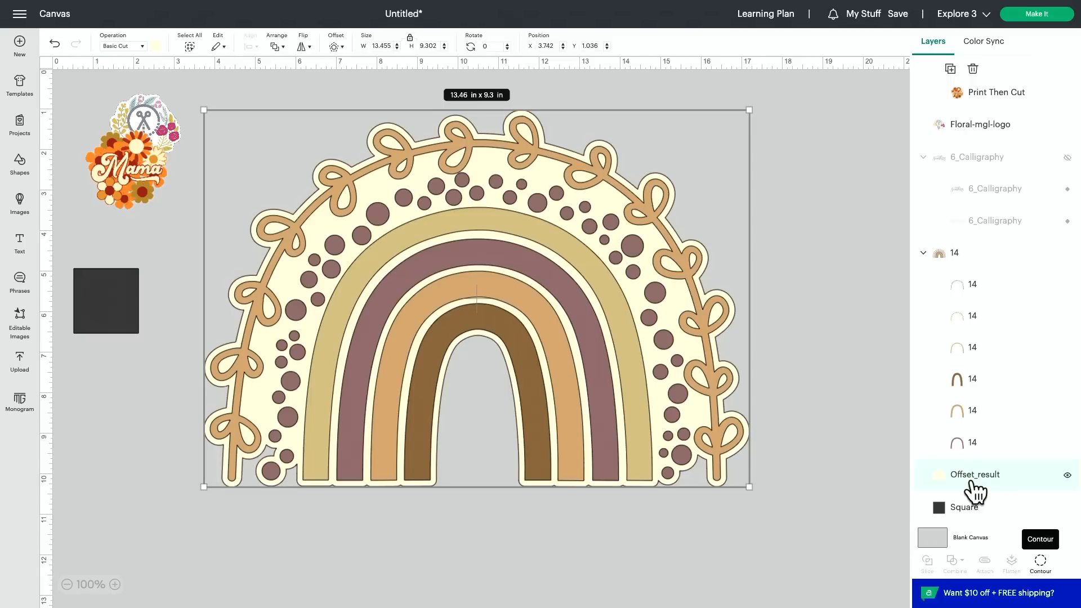
Step: Flatten the rainbow group together with its offset layer and scale the result down to about 5.32 x 3.68 in
{"action": "left_click", "coordinate": [975, 255]}
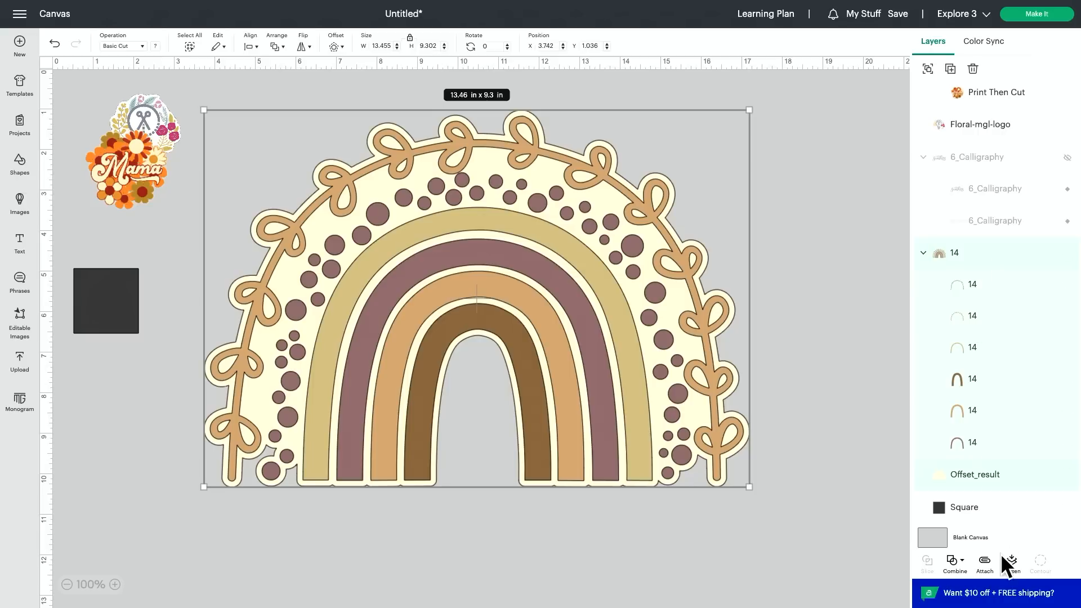
{"action": "left_click", "coordinate": [1012, 563]}
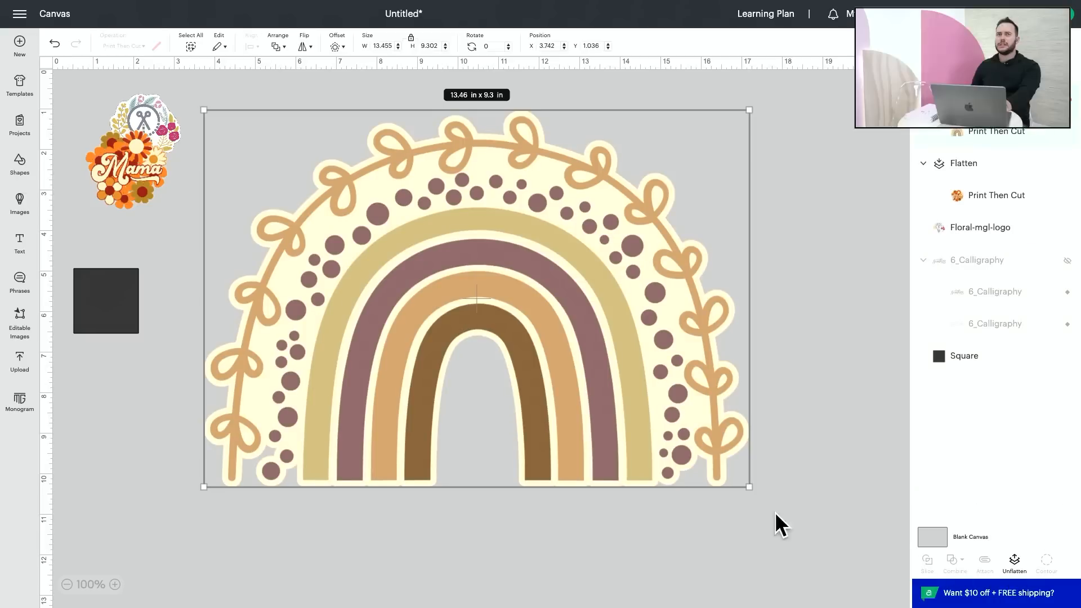
{"action": "left_click_drag", "start_coordinate": [749, 486], "coordinate": [420, 259]}
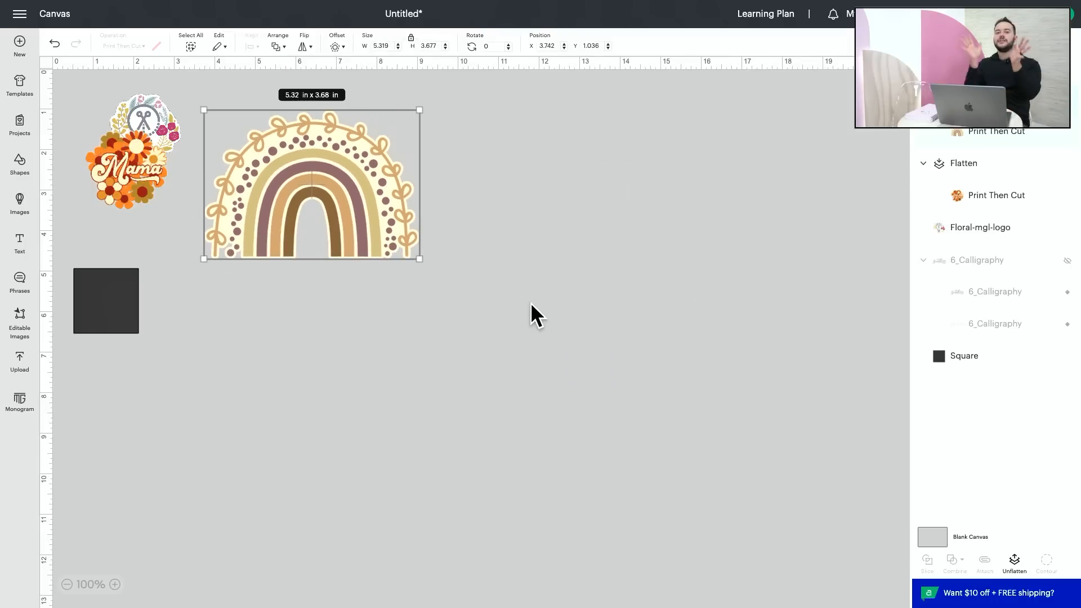
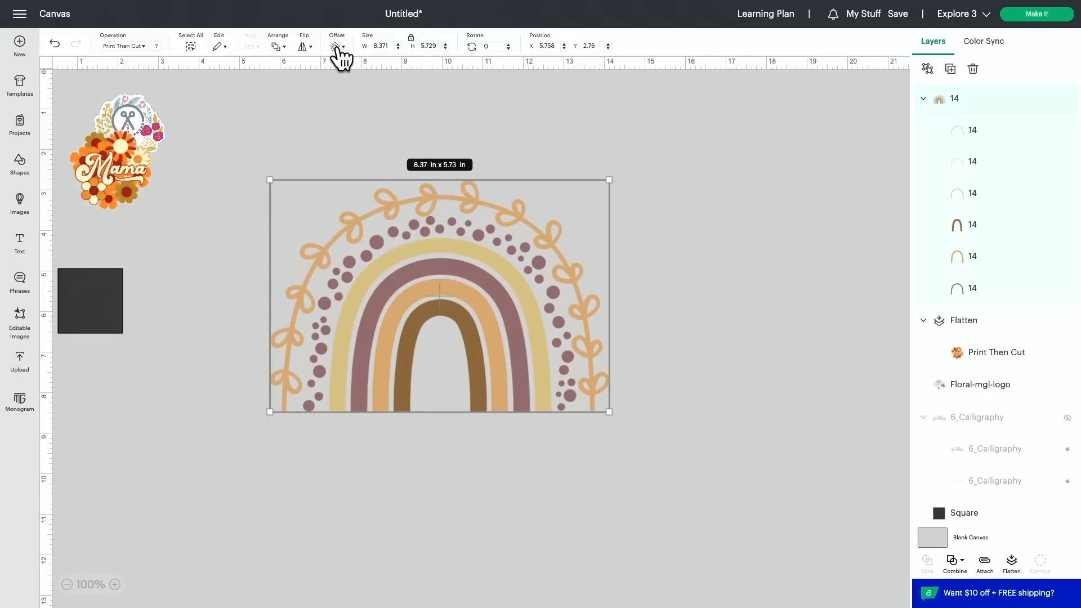
Step: Create a welded 0.15 in offset with rounded corners around the rainbow and color it cream
{"action": "left_click", "coordinate": [337, 47]}
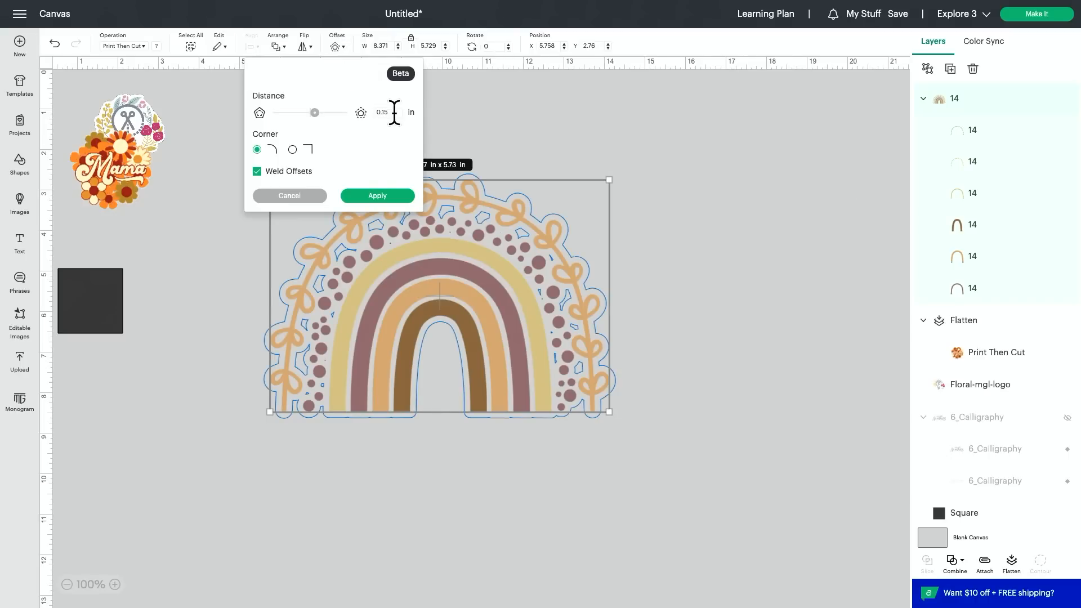
{"action": "left_click", "coordinate": [379, 197]}
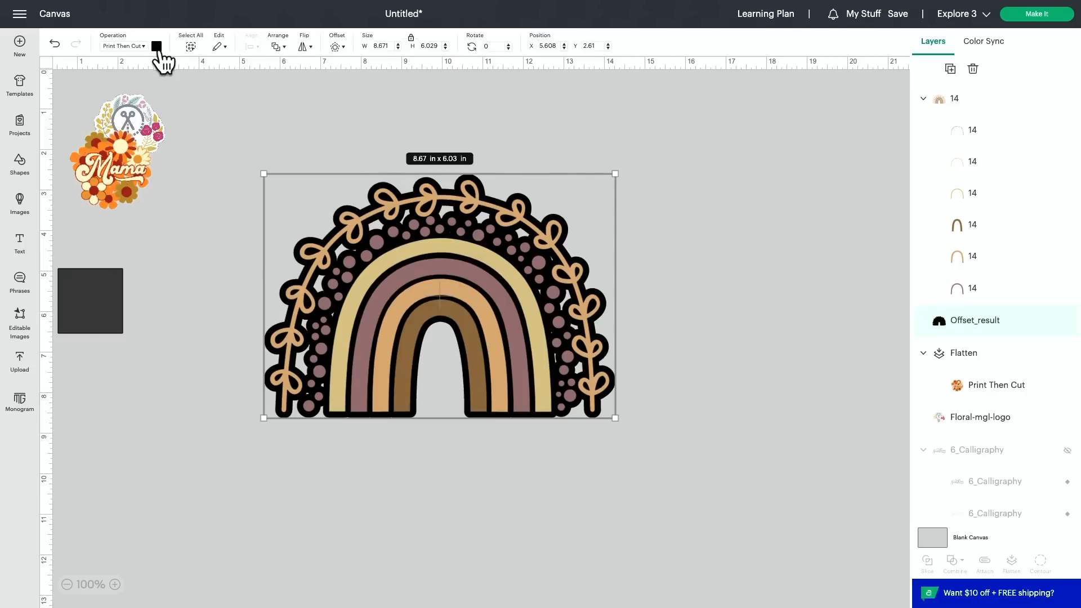
{"action": "left_click", "coordinate": [157, 46]}
{"action": "left_click", "coordinate": [226, 116]}
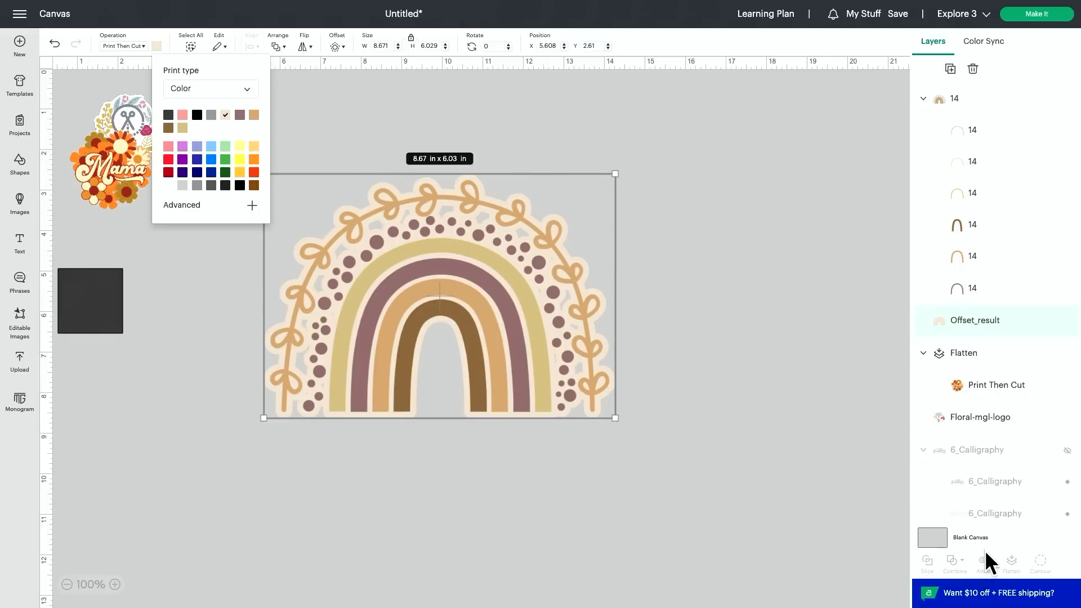
{"action": "left_click", "coordinate": [742, 428]}
Step: Change the rainbow's offset layer to a cream Basic Cut and hide all its contours to fill the small gaps
{"action": "left_click", "coordinate": [964, 323]}
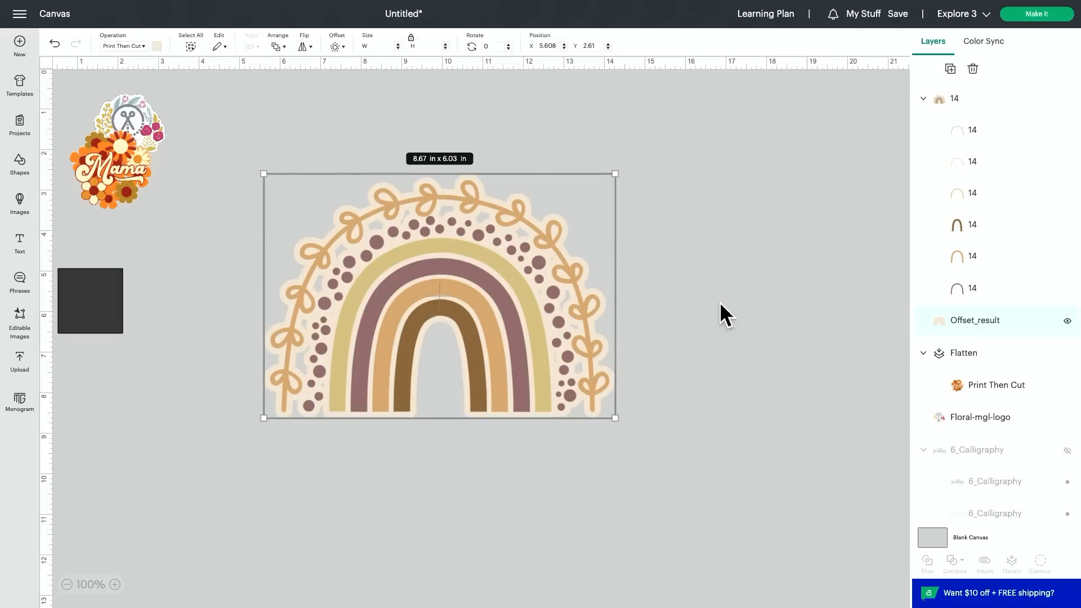
{"action": "left_click", "coordinate": [138, 45]}
{"action": "left_click", "coordinate": [137, 76]}
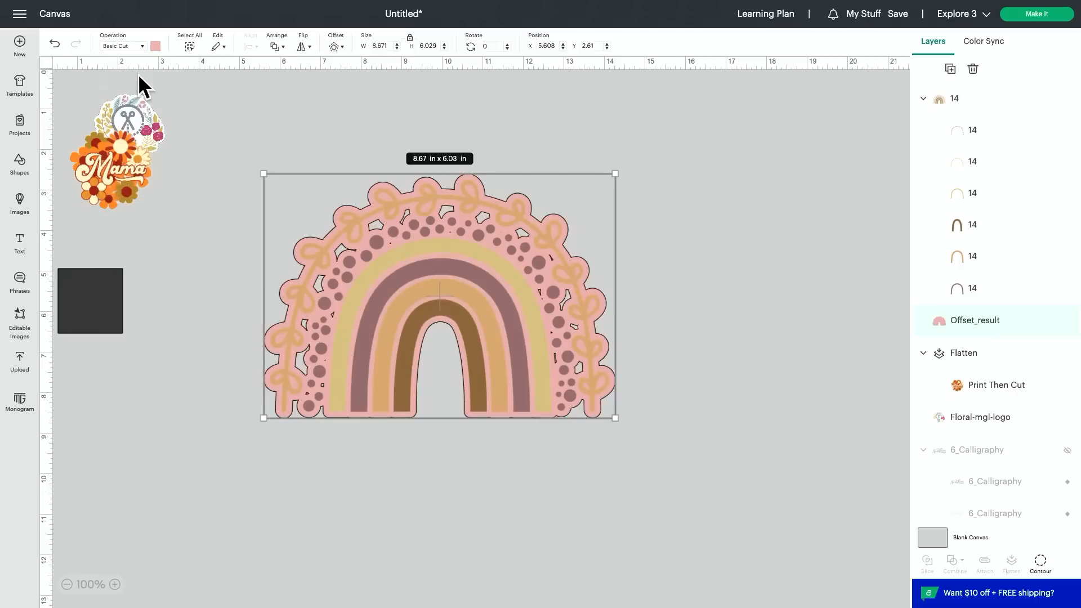
{"action": "left_click", "coordinate": [155, 45]}
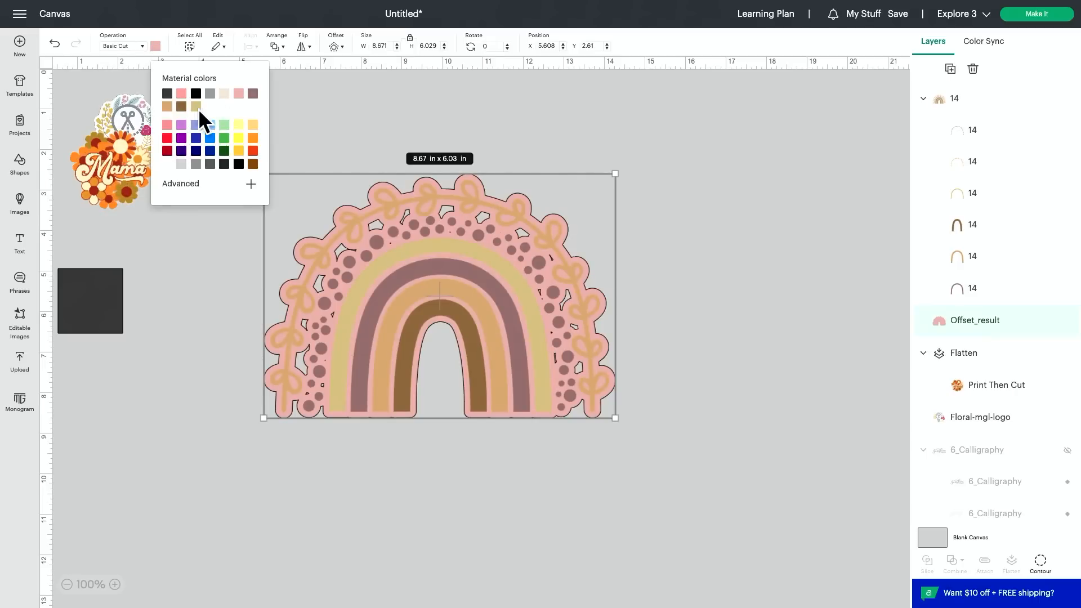
{"action": "left_click", "coordinate": [224, 94]}
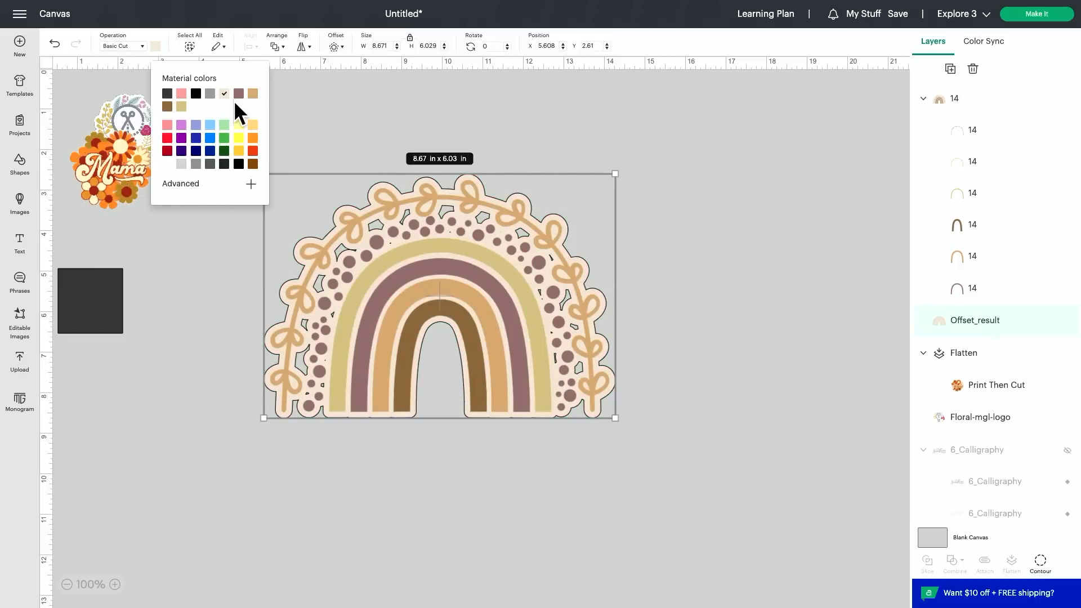
{"action": "left_click", "coordinate": [1039, 563]}
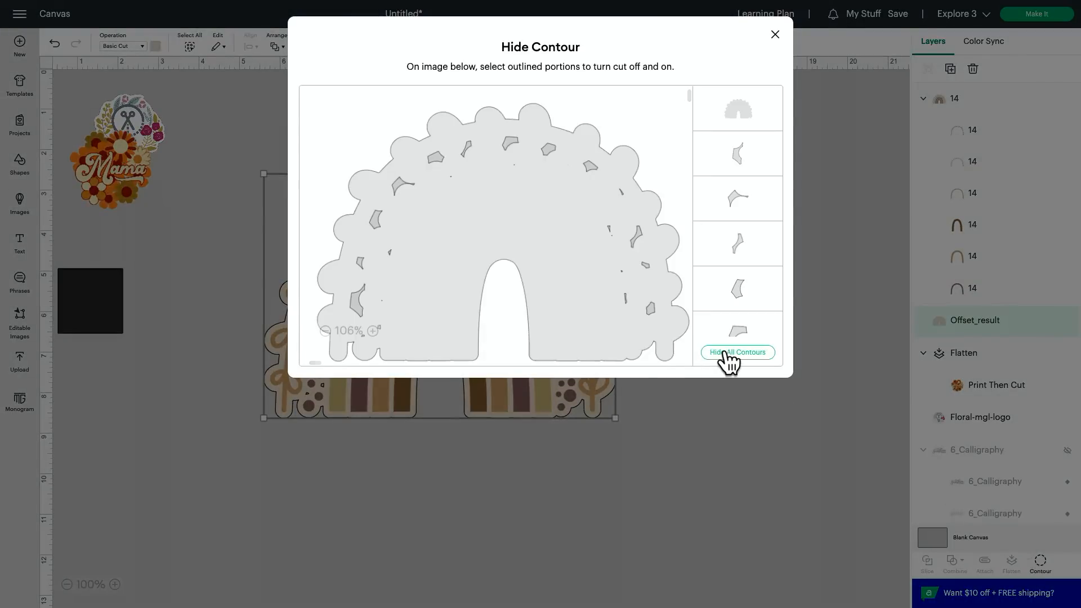
{"action": "left_click", "coordinate": [774, 35]}
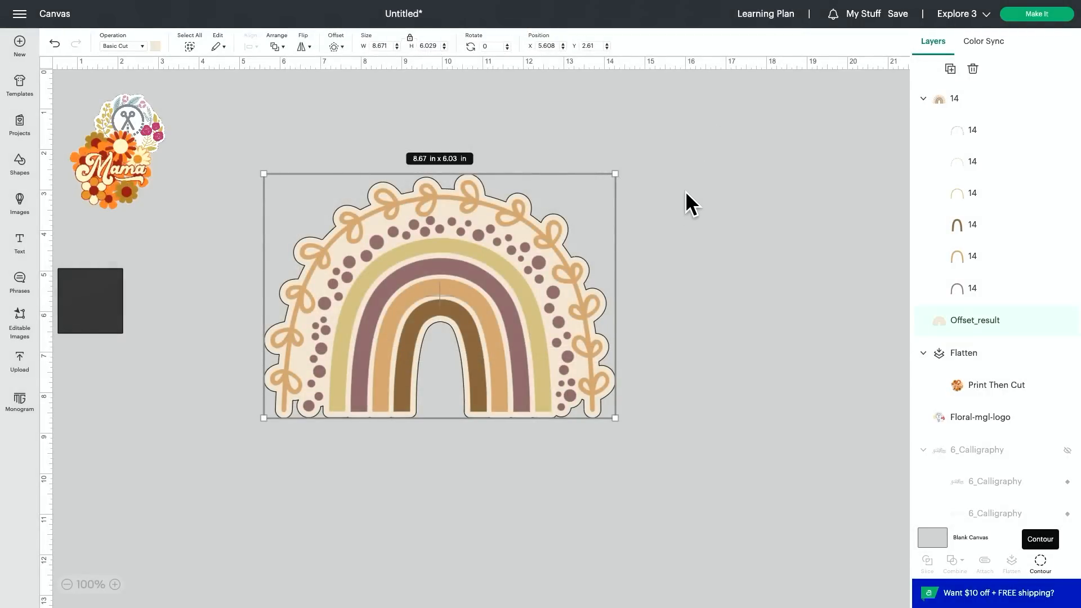
Step: Flatten the rainbow with its offset layer, scale it to about 4.78 x 3.32 in and place it beside the other stickers
{"action": "left_click_drag", "start_coordinate": [684, 191], "coordinate": [469, 377]}
{"action": "left_click", "coordinate": [1013, 563]}
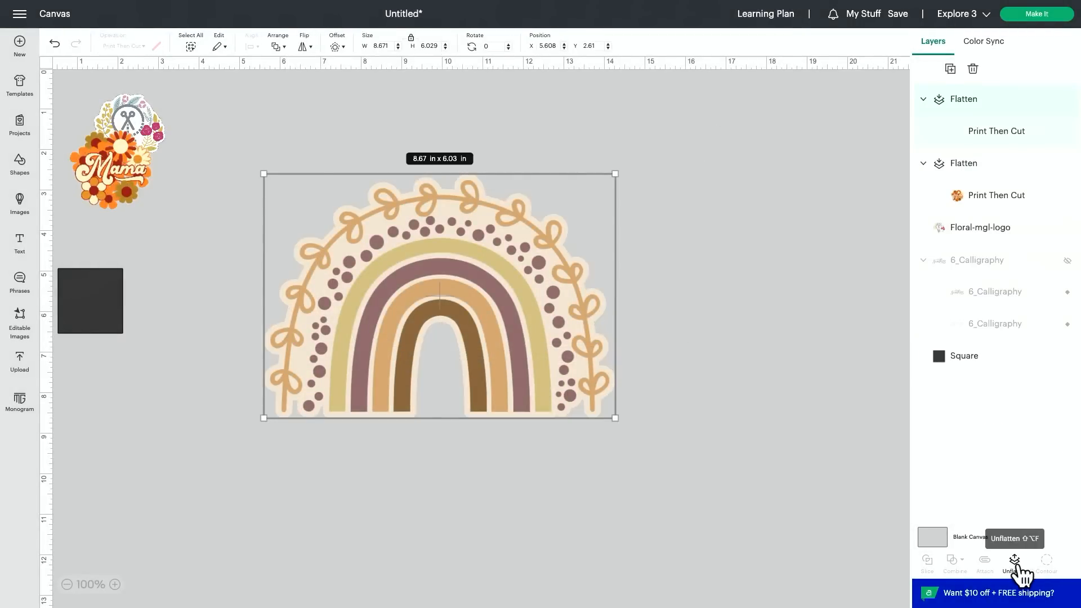
{"action": "left_click_drag", "start_coordinate": [611, 414], "coordinate": [456, 307]}
{"action": "left_click_drag", "start_coordinate": [361, 228], "coordinate": [273, 139]}
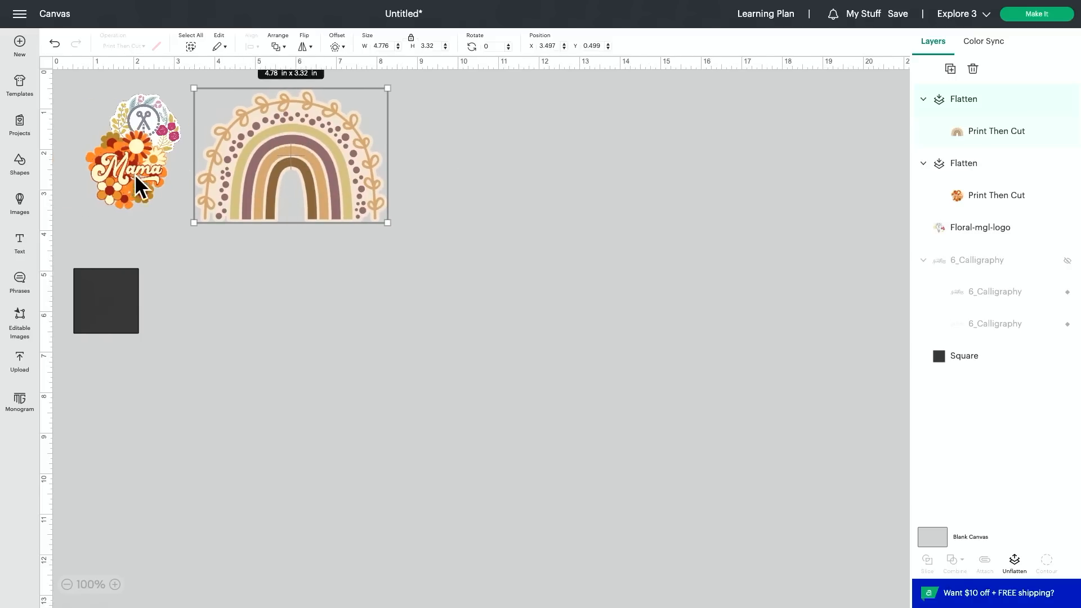
Step: Move the Mama sticker below the floral logo and delete the black square
{"action": "left_click_drag", "start_coordinate": [135, 170], "coordinate": [150, 207]}
{"action": "left_click_drag", "start_coordinate": [127, 299], "coordinate": [184, 321]}
{"action": "key", "text": "Delete"}
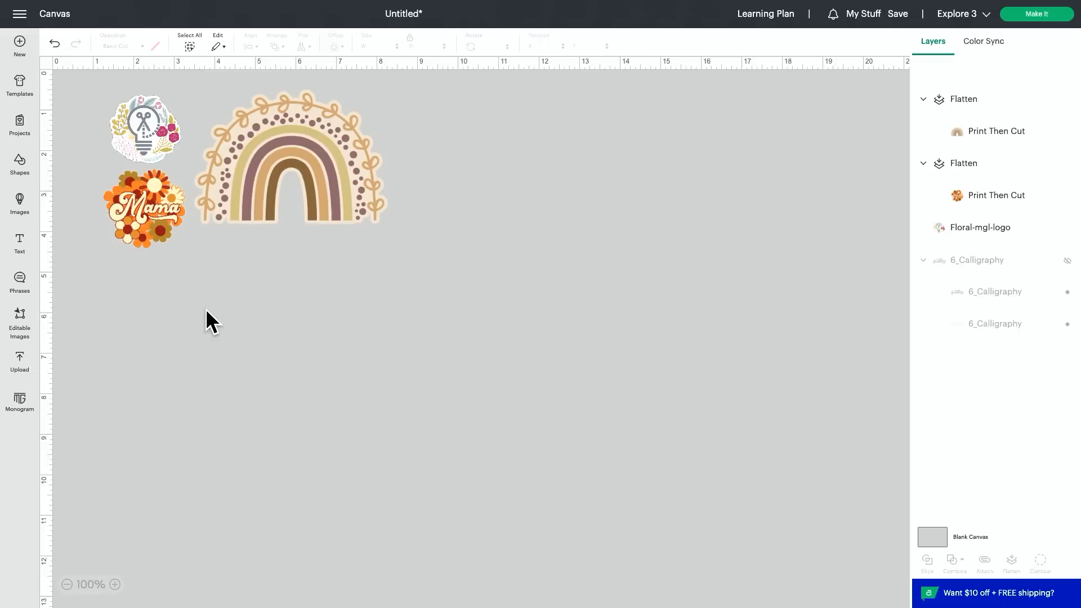
Step: Shrink the floral logo to about 1.39 x 1.34 in and bring the Mama sticker up close beneath it
{"action": "left_click", "coordinate": [155, 151]}
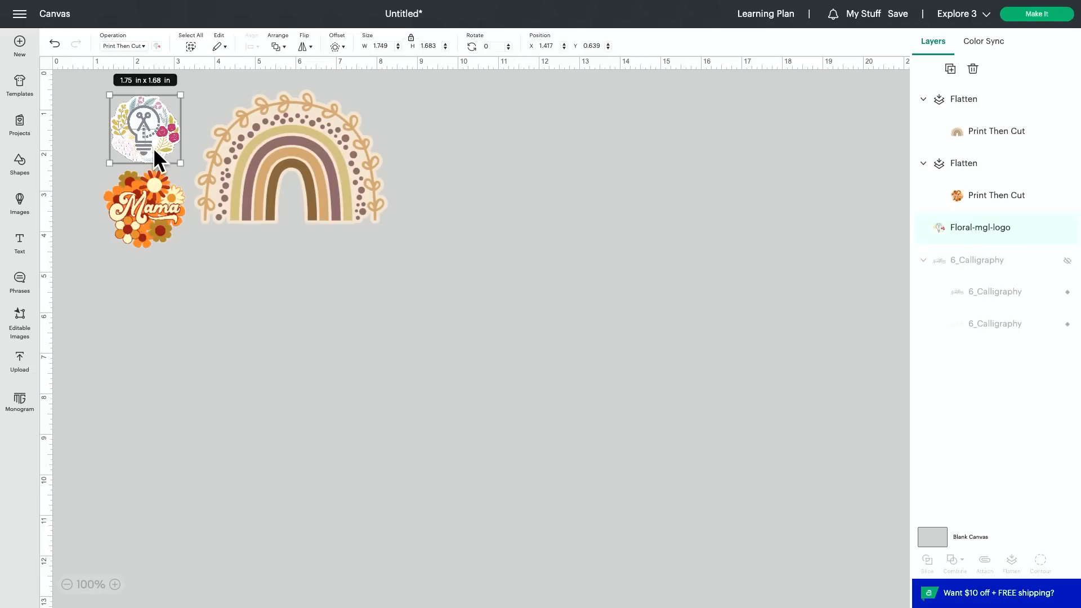
{"action": "left_click_drag", "start_coordinate": [170, 160], "coordinate": [166, 148]}
{"action": "left_click_drag", "start_coordinate": [153, 213], "coordinate": [148, 203]}
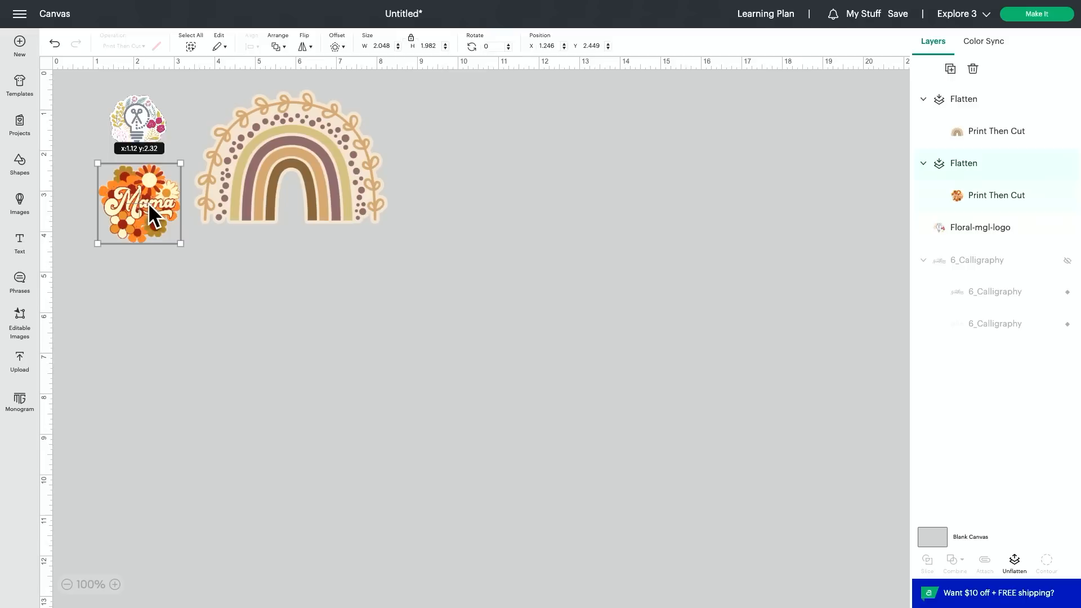
{"action": "left_click", "coordinate": [141, 118]}
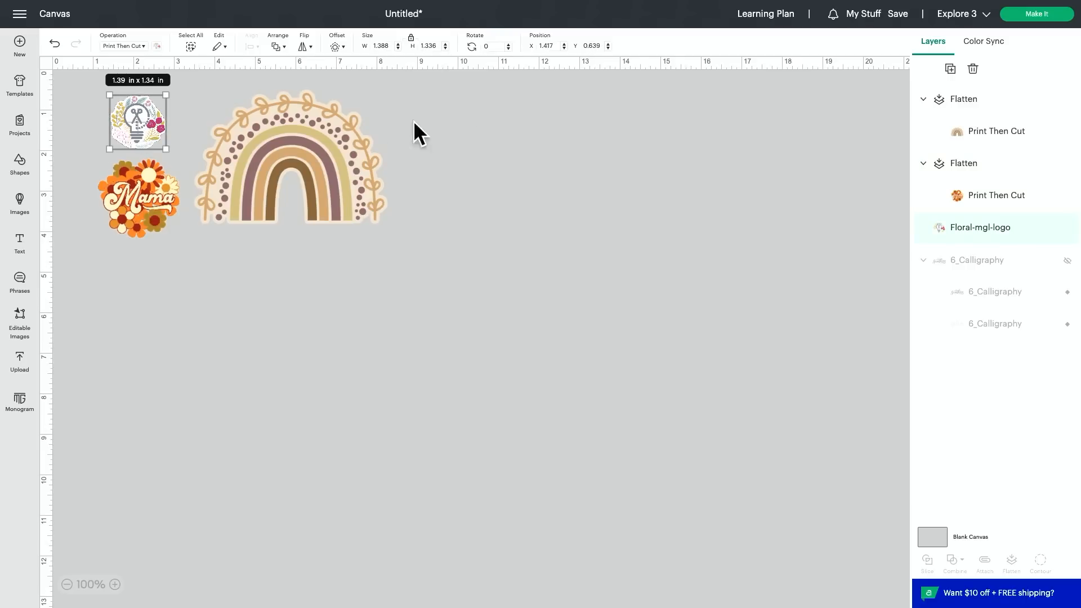
Step: Send the project to mat preparation and apply 4 project copies
{"action": "left_click", "coordinate": [1057, 14]}
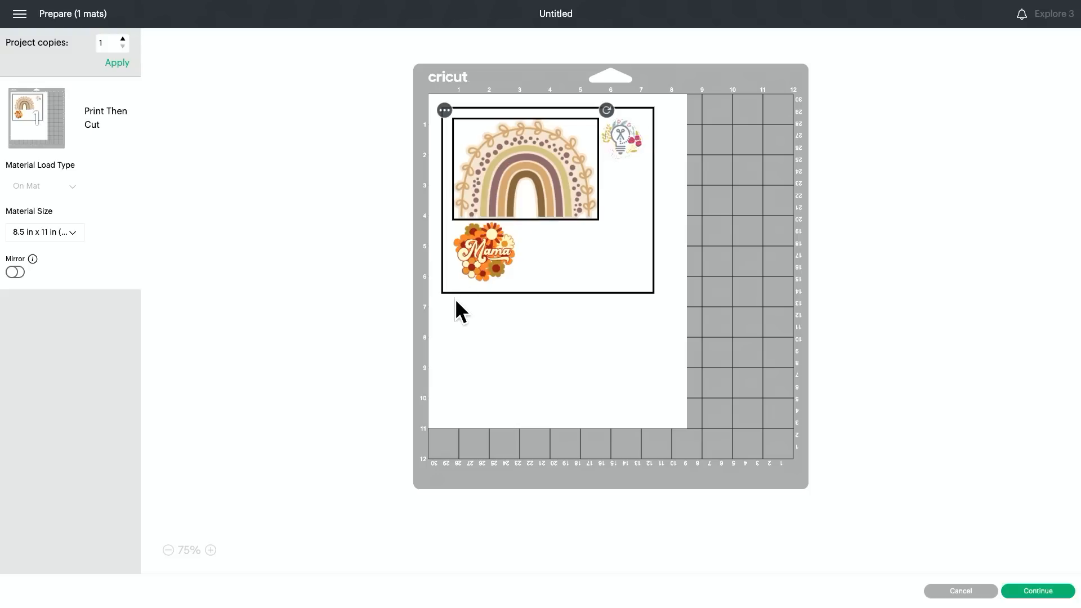
{"action": "left_click", "coordinate": [123, 39]}
{"action": "left_click", "coordinate": [118, 64]}
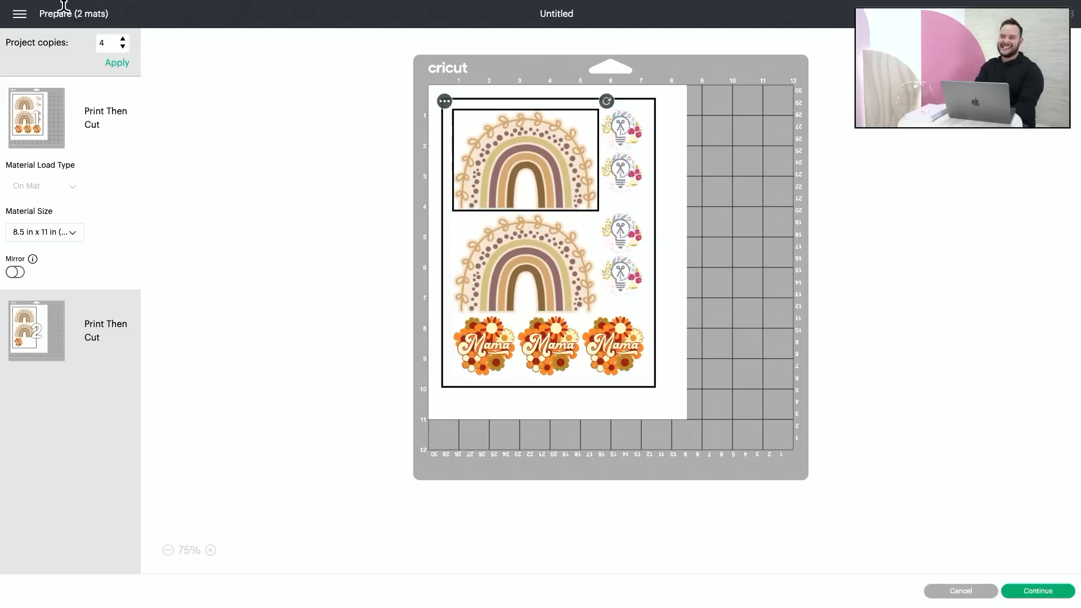
Step: Raise the project copies to 5 and apply the change to the mats
{"action": "mouse_move", "coordinate": [67, 5]}
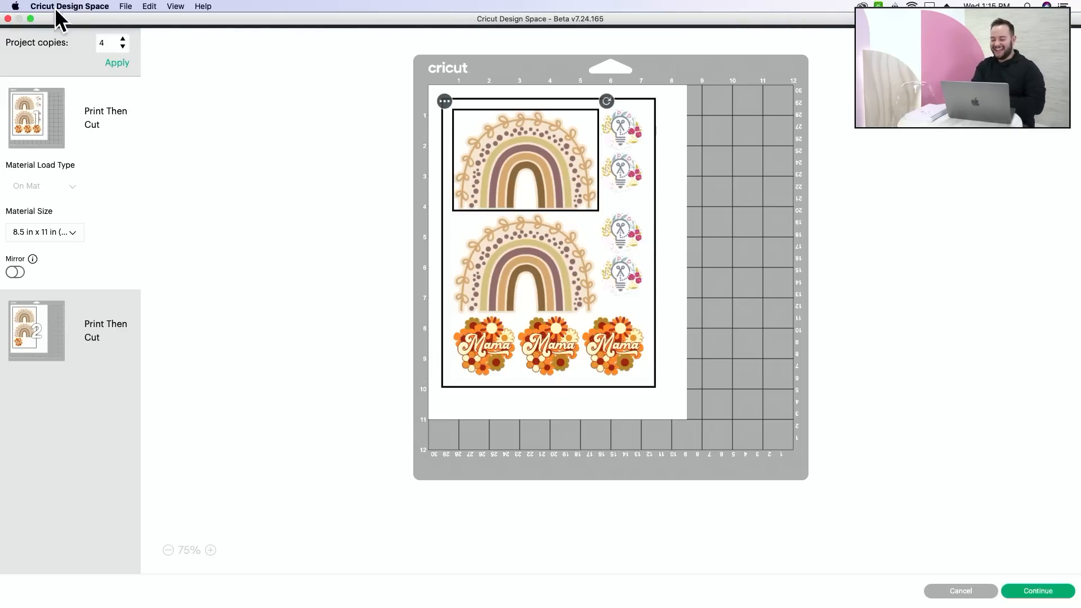
{"action": "left_click", "coordinate": [123, 38]}
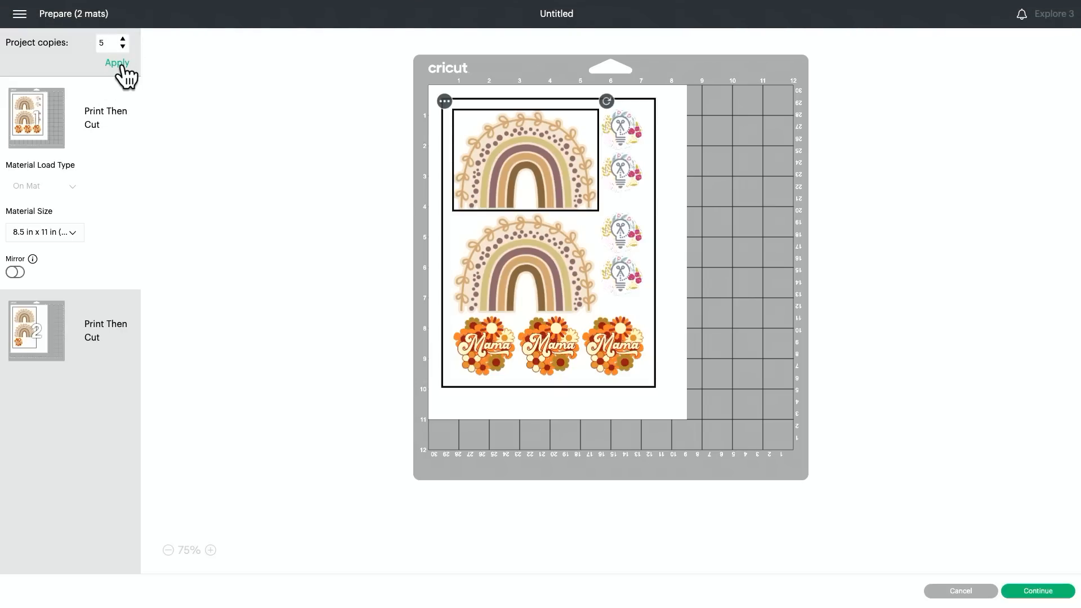
{"action": "left_click", "coordinate": [121, 64]}
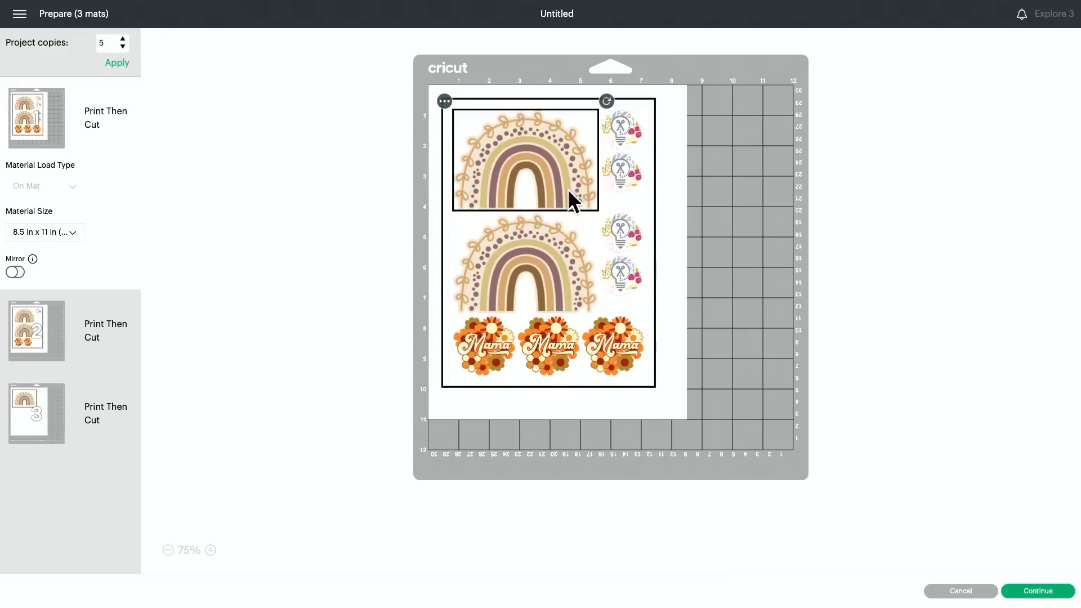
Step: On the first mat, nudge the second rainbow up against the first and shift the top two floral logos outward to the printable edge
{"action": "left_click", "coordinate": [538, 244]}
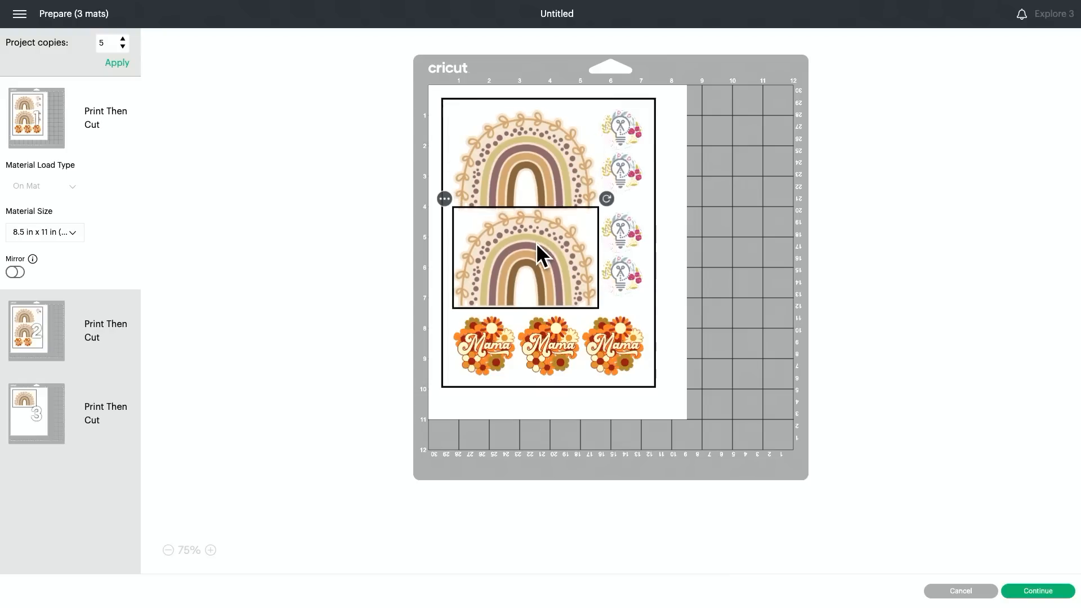
{"action": "left_click", "coordinate": [538, 124]}
{"action": "left_click_drag", "start_coordinate": [617, 133], "coordinate": [633, 134]}
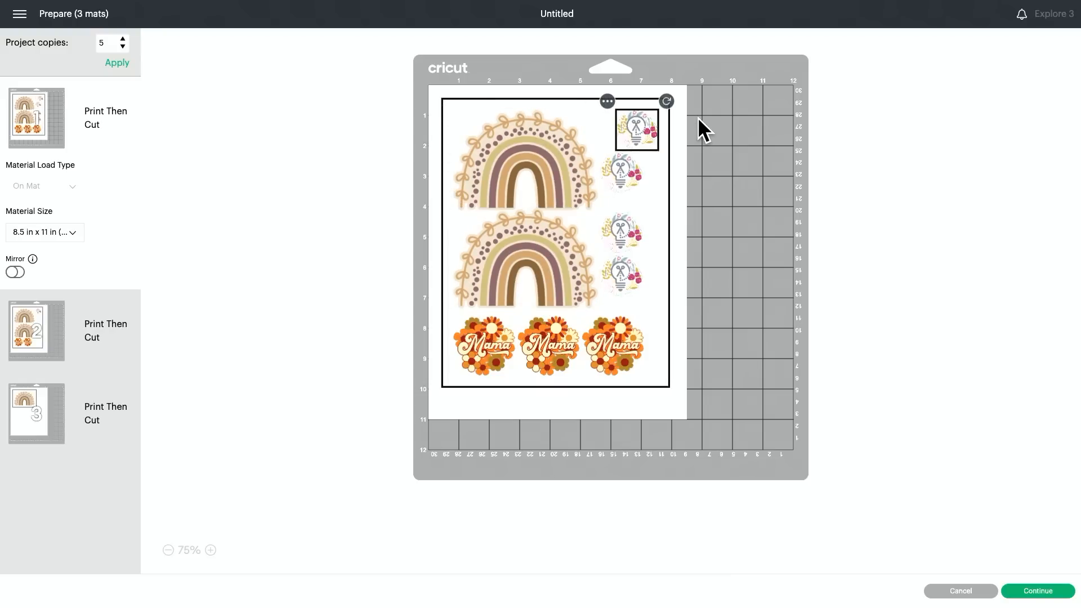
{"action": "left_click_drag", "start_coordinate": [632, 145], "coordinate": [711, 140]}
{"action": "left_click_drag", "start_coordinate": [624, 170], "coordinate": [724, 172]}
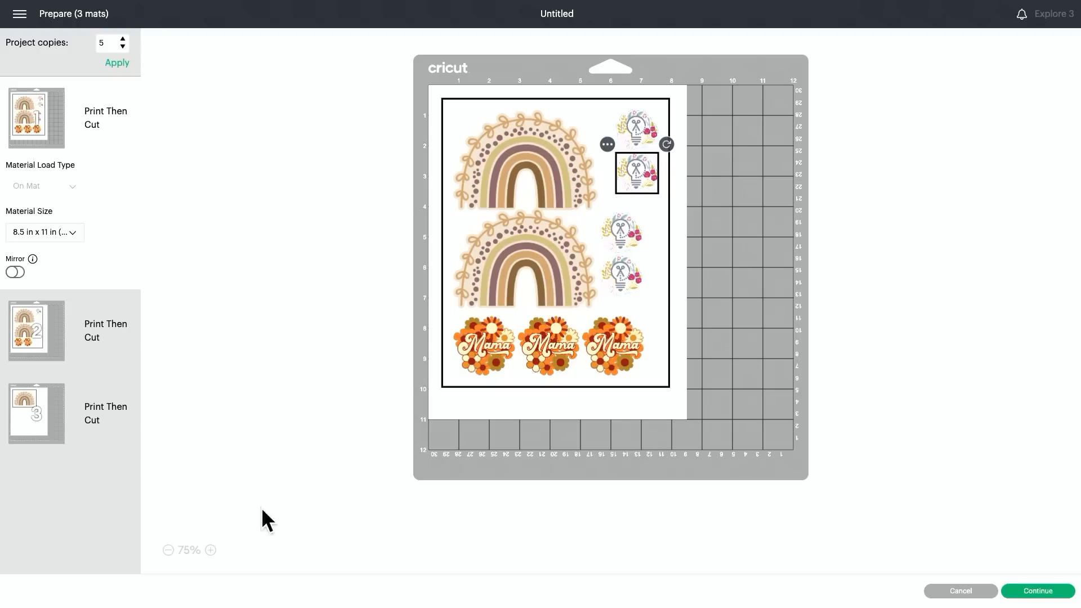
Step: Line up the first mat's four floral logos in a single column along the outer edge of the printable area
{"action": "left_click", "coordinate": [211, 550]}
{"action": "left_click", "coordinate": [211, 550]}
{"action": "left_click", "coordinate": [210, 550]}
{"action": "left_click", "coordinate": [211, 550]}
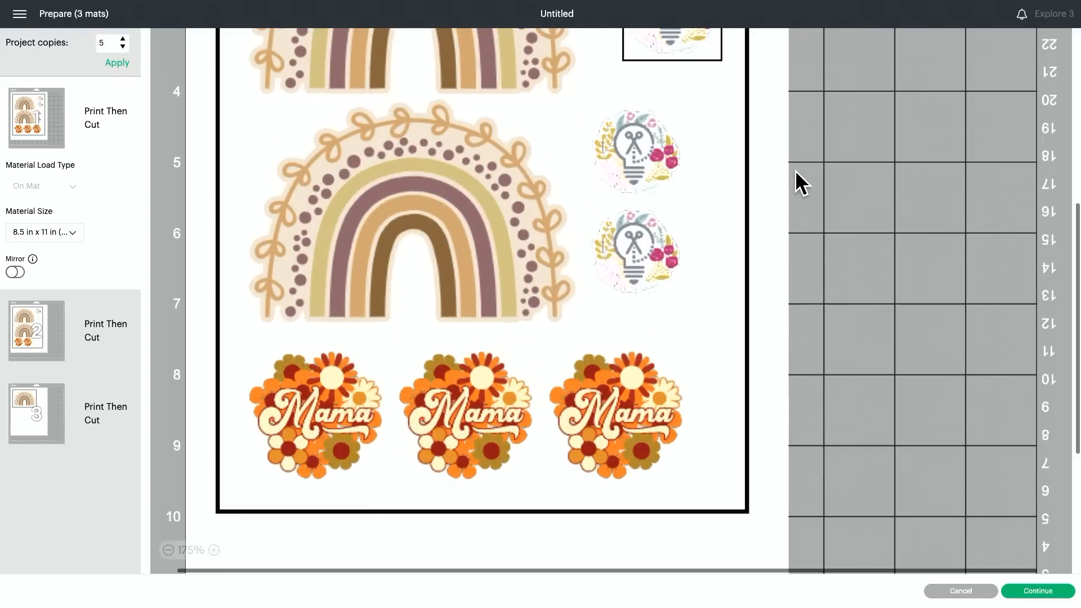
{"action": "scroll", "coordinate": [800, 157], "scroll_direction": "up", "scroll_amount": 5}
{"action": "left_click", "coordinate": [661, 105]}
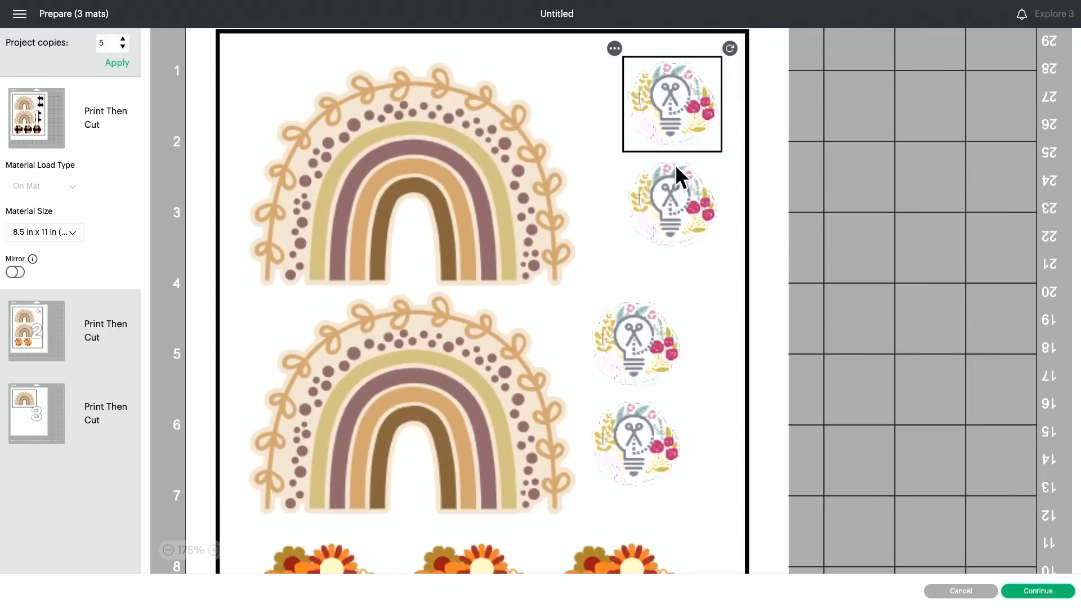
{"action": "left_click_drag", "start_coordinate": [677, 182], "coordinate": [596, 85]}
{"action": "left_click", "coordinate": [676, 79]}
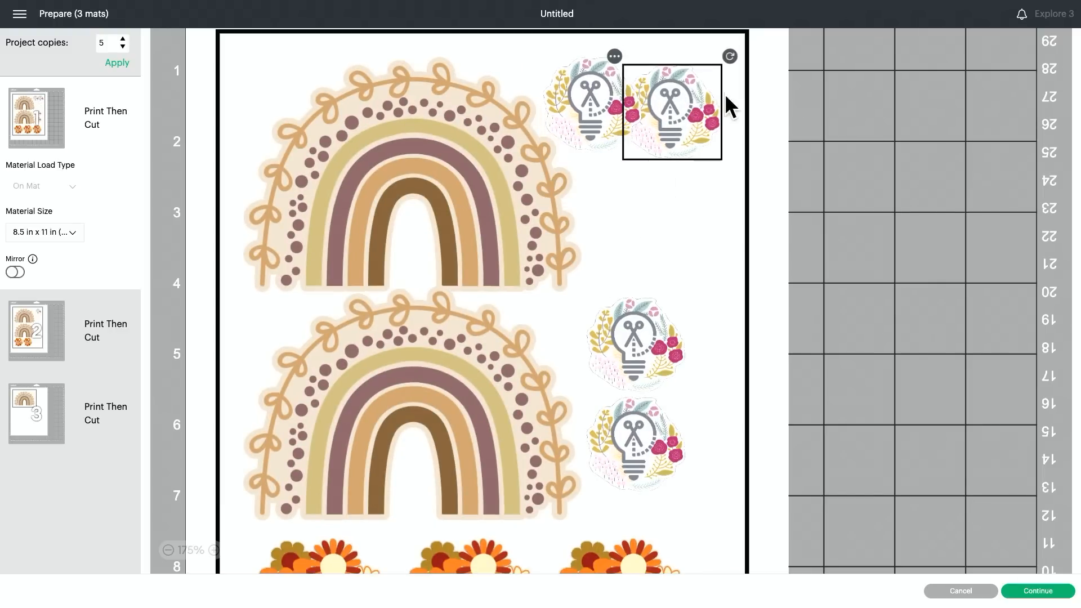
{"action": "left_click_drag", "start_coordinate": [581, 119], "coordinate": [709, 225]}
{"action": "left_click_drag", "start_coordinate": [643, 335], "coordinate": [736, 317]}
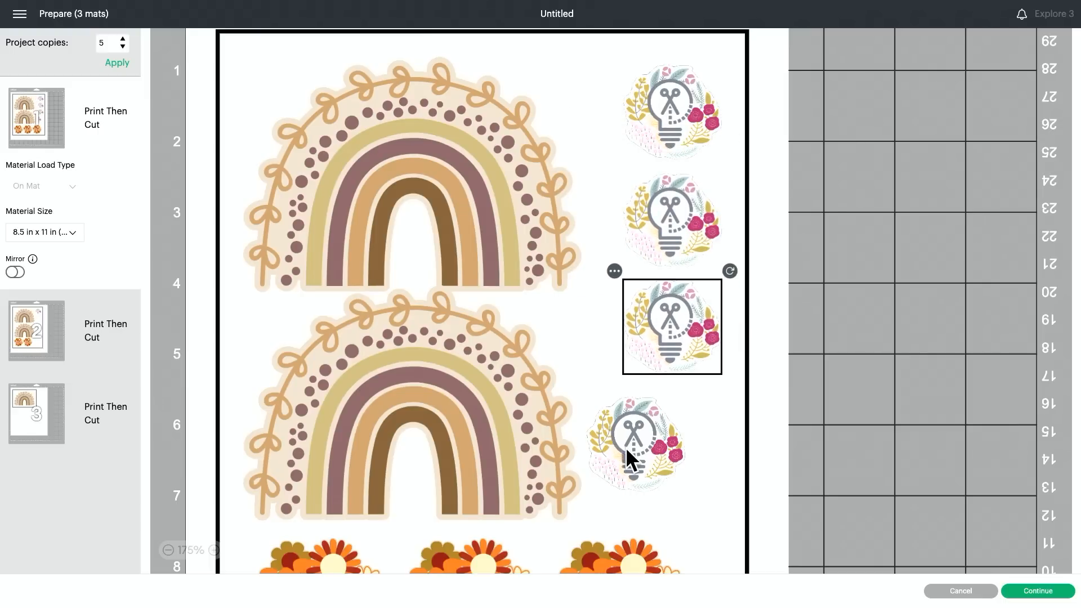
{"action": "left_click_drag", "start_coordinate": [626, 447], "coordinate": [753, 397]}
Step: Lower two Mama stickers toward the mat's bottom, pull the lowest floral logo out of its column and put the third Mama there
{"action": "scroll", "coordinate": [721, 436], "scroll_direction": "down", "scroll_amount": 2}
{"action": "scroll", "coordinate": [721, 435], "scroll_direction": "left", "scroll_amount": 2}
{"action": "scroll", "coordinate": [715, 439], "scroll_direction": "down", "scroll_amount": 2}
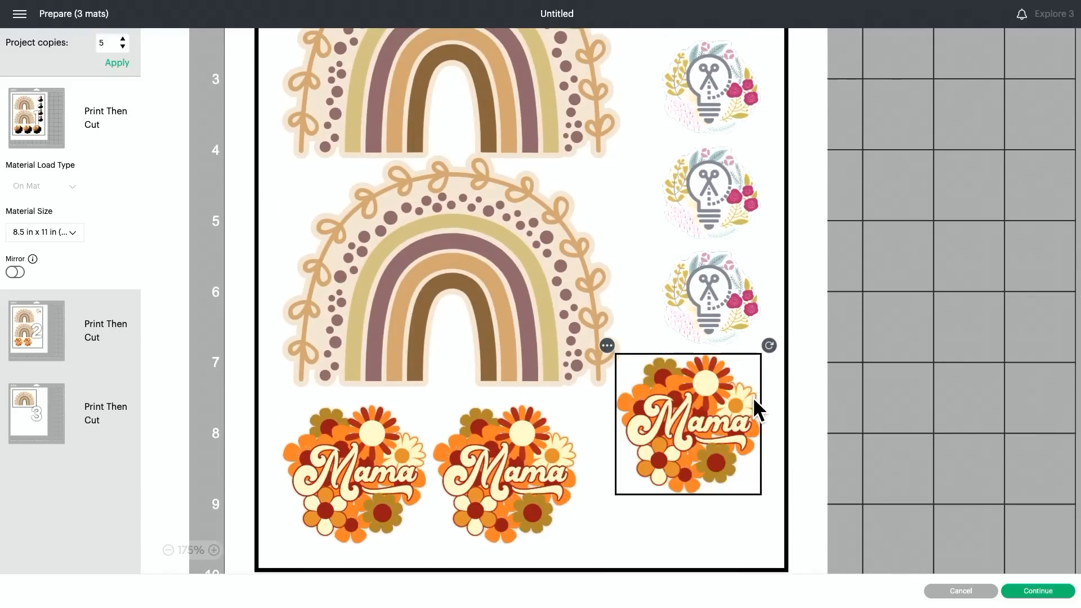
{"action": "left_click_drag", "start_coordinate": [345, 485], "coordinate": [273, 542]}
{"action": "left_click_drag", "start_coordinate": [500, 456], "coordinate": [506, 593]}
{"action": "left_click_drag", "start_coordinate": [664, 332], "coordinate": [389, 436]}
{"action": "left_click_drag", "start_coordinate": [734, 452], "coordinate": [732, 349]}
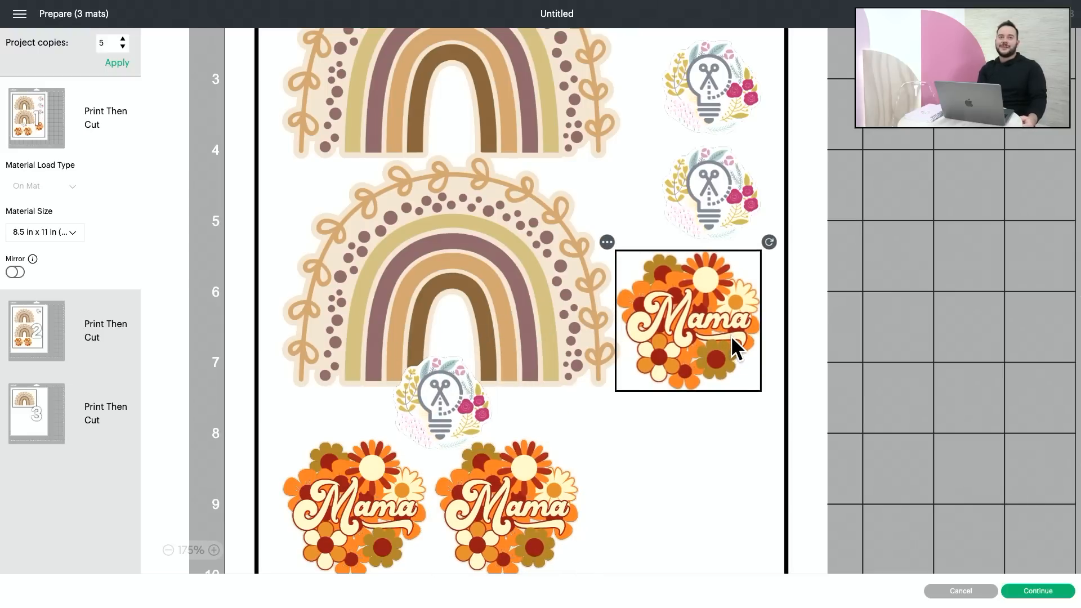
Step: Move two more floral logos to the bottom of the mat and stack a second Mama sticker in the column beside the rainbows
{"action": "left_click_drag", "start_coordinate": [707, 248], "coordinate": [746, 559]}
{"action": "left_click_drag", "start_coordinate": [556, 483], "coordinate": [735, 169]}
{"action": "left_click_drag", "start_coordinate": [735, 85], "coordinate": [505, 508]}
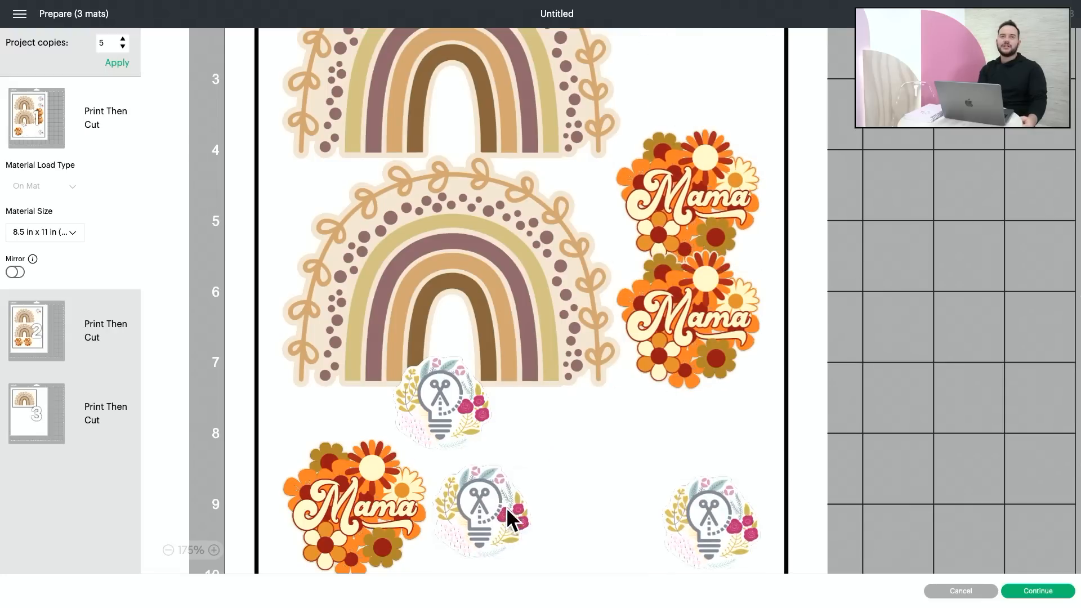
Step: Move the last floral logo down to the second rainbow's lower corner and place the remaining Mama sticker at the top of the column
{"action": "scroll", "coordinate": [667, 416], "scroll_direction": "up", "scroll_amount": 3}
{"action": "left_click_drag", "start_coordinate": [681, 300], "coordinate": [688, 291]}
{"action": "left_click_drag", "start_coordinate": [719, 143], "coordinate": [333, 470]}
{"action": "scroll", "coordinate": [372, 505], "scroll_direction": "down", "scroll_amount": 3}
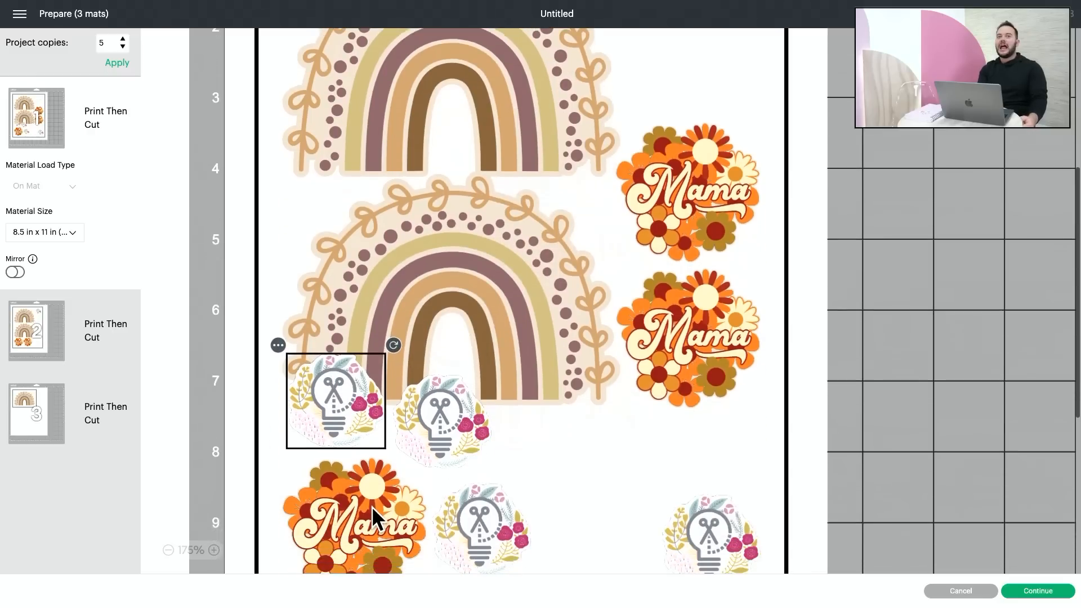
{"action": "left_click_drag", "start_coordinate": [372, 505], "coordinate": [844, 17]}
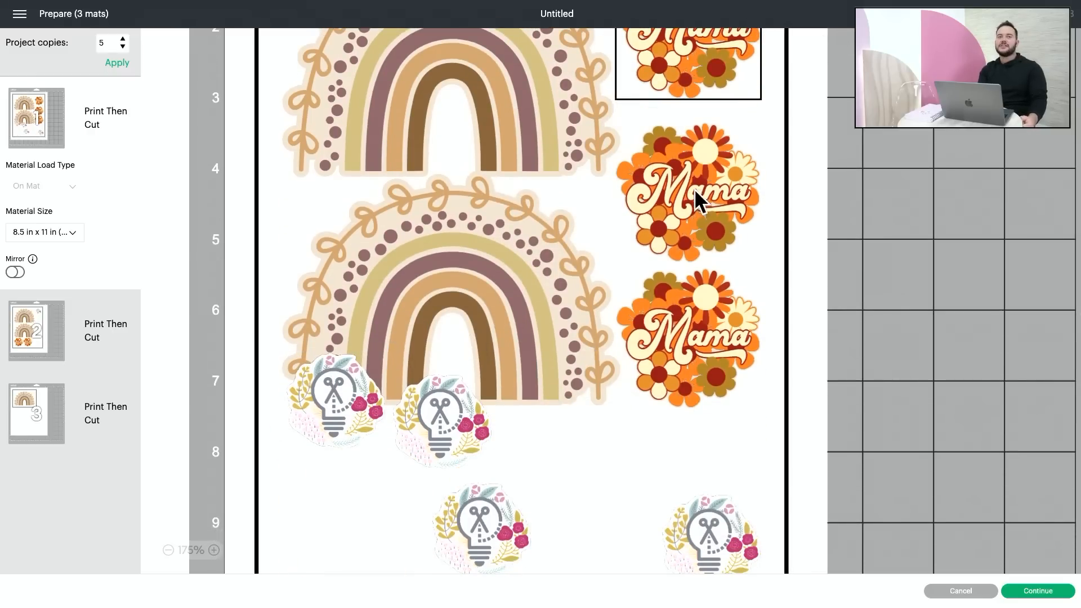
Step: Nudge the middle Mama sticker upward to even out the spacing of the column beside the rainbows
{"action": "scroll", "coordinate": [696, 194], "scroll_direction": "up", "scroll_amount": 8}
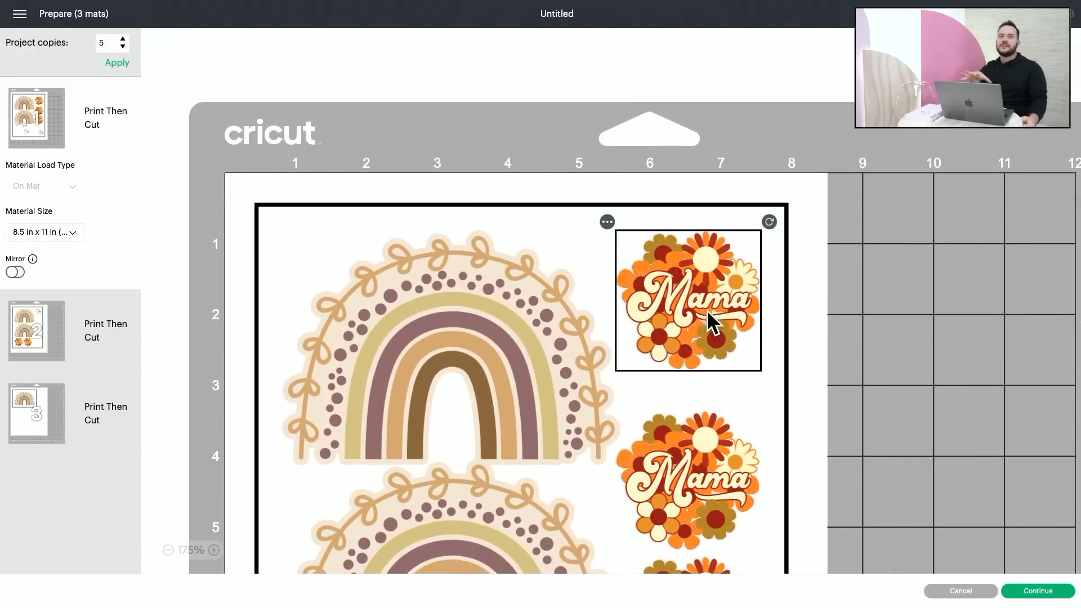
{"action": "scroll", "coordinate": [724, 463], "scroll_direction": "down", "scroll_amount": 1}
{"action": "left_click", "coordinate": [743, 449]}
{"action": "left_click", "coordinate": [478, 378]}
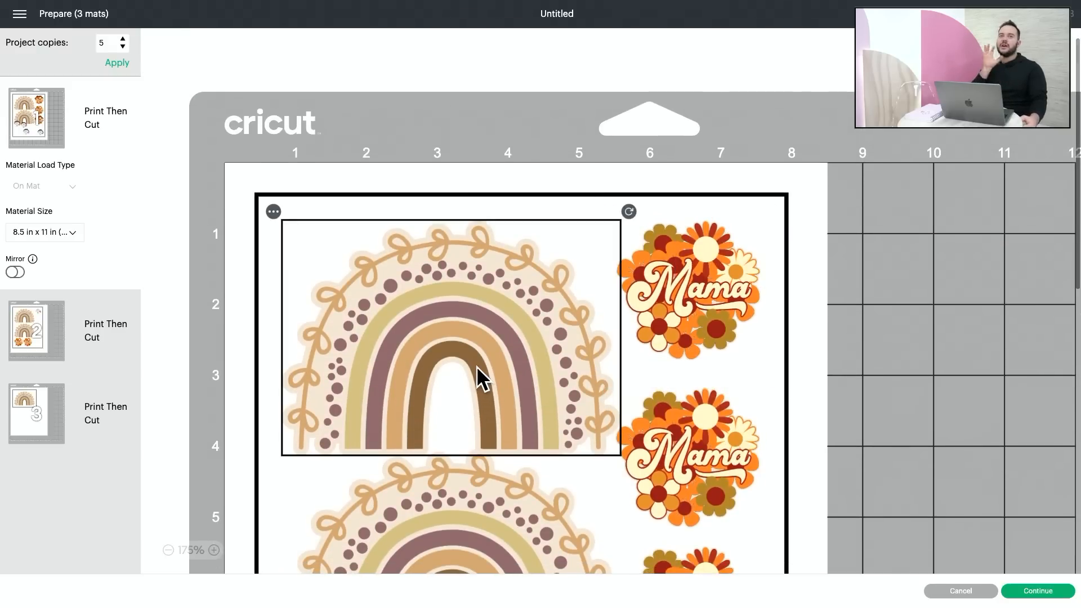
{"action": "left_click", "coordinate": [725, 505]}
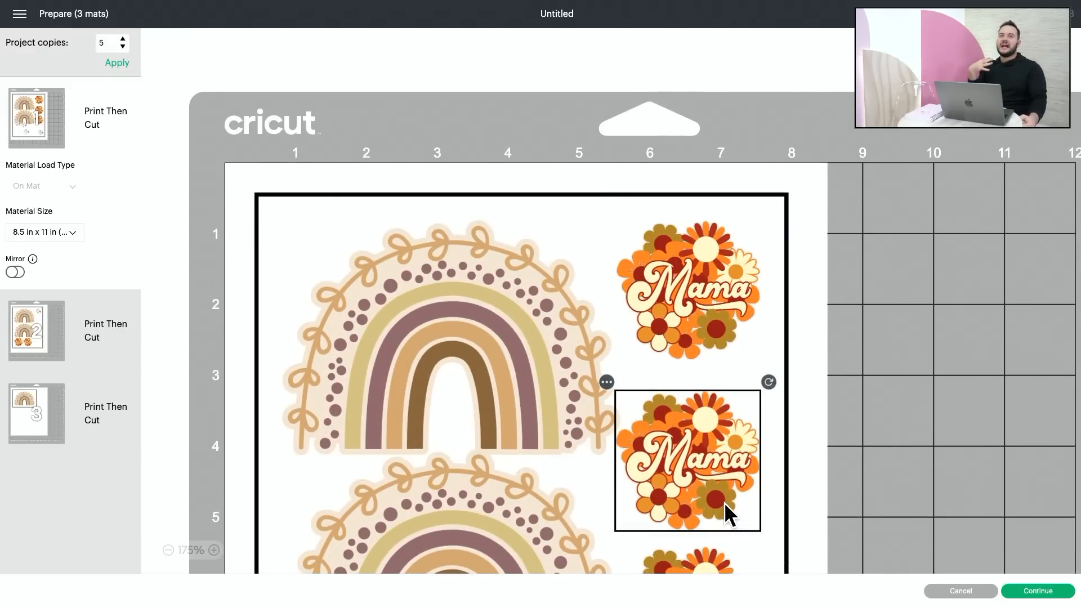
Step: Place two floral logos one above the other beneath the column of Mama stickers
{"action": "scroll", "coordinate": [725, 505], "scroll_direction": "down", "scroll_amount": 3}
{"action": "left_click", "coordinate": [733, 496]}
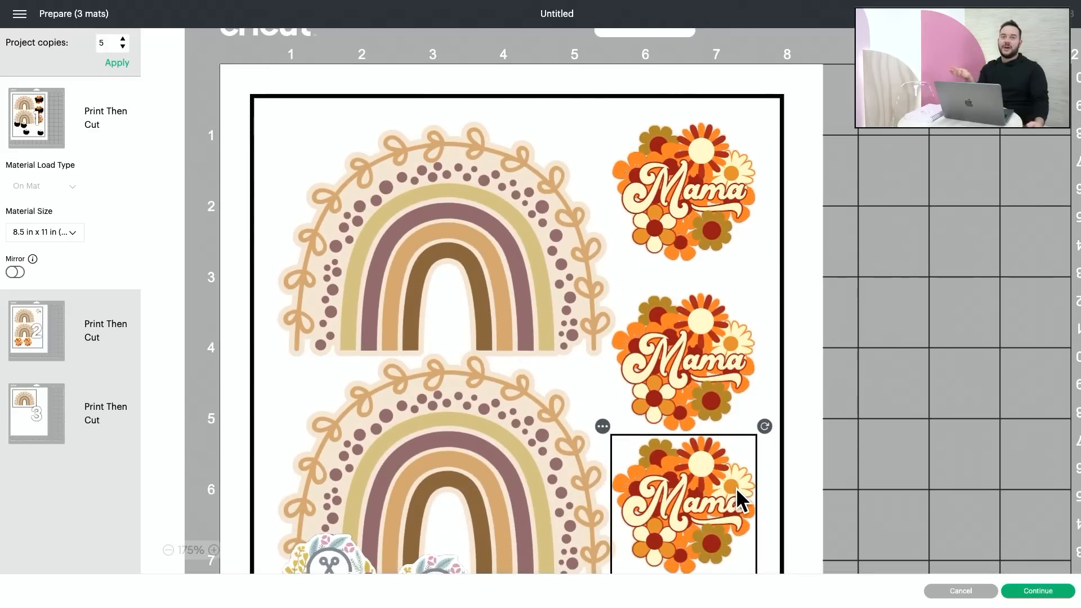
{"action": "scroll", "coordinate": [735, 488], "scroll_direction": "down", "scroll_amount": 8}
{"action": "left_click", "coordinate": [701, 447]}
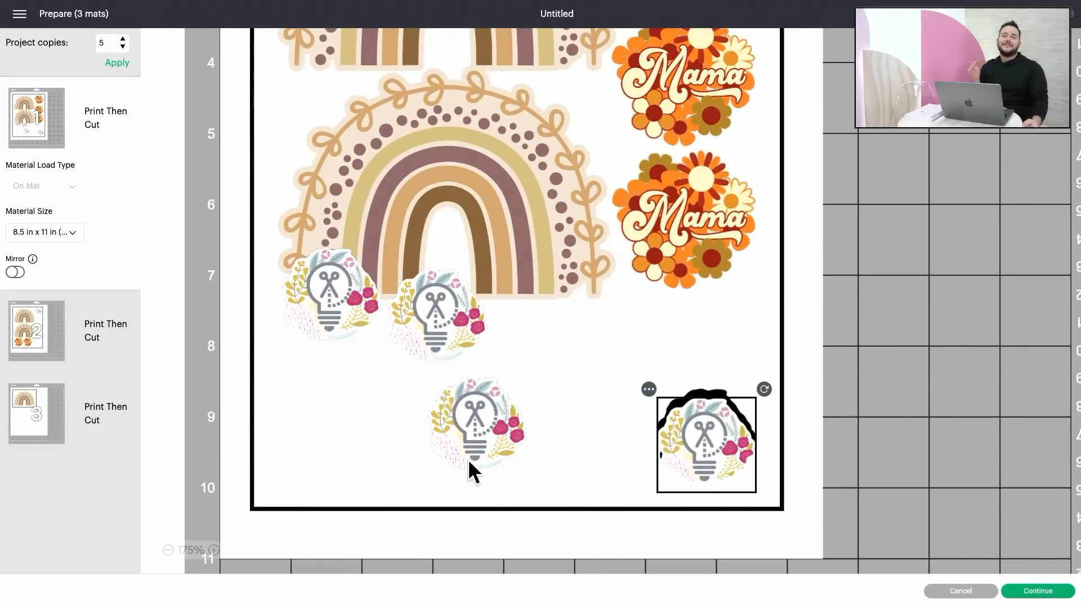
{"action": "left_click_drag", "start_coordinate": [469, 462], "coordinate": [707, 362]}
{"action": "left_click_drag", "start_coordinate": [701, 419], "coordinate": [749, 477]}
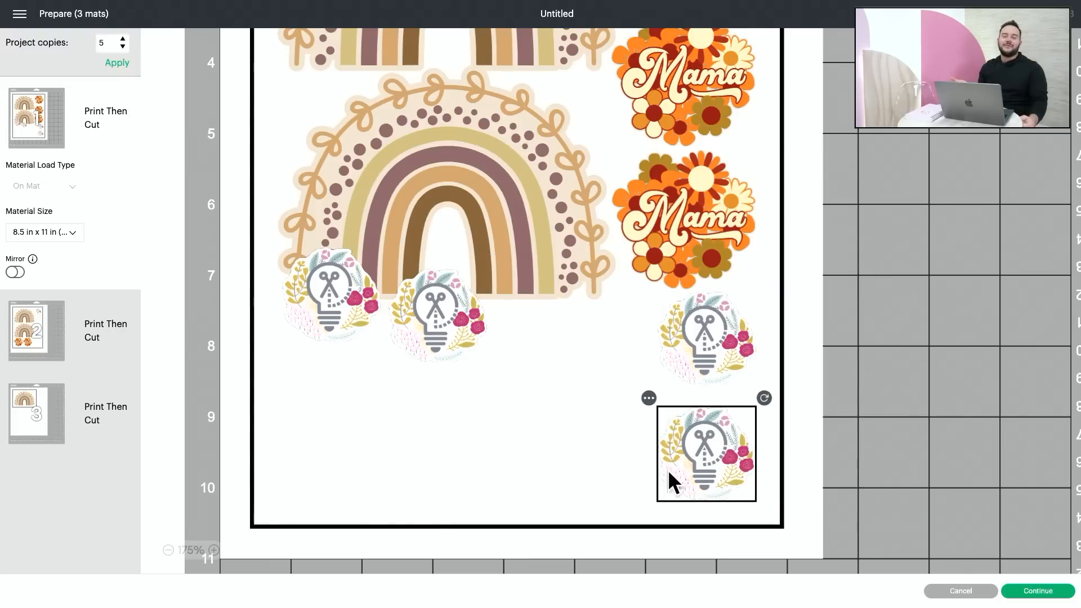
Step: Move the two floral logos overlapping the second rainbow beside the stacked logos, forming a two-by-two block in the mat's lower corner
{"action": "left_click_drag", "start_coordinate": [466, 350], "coordinate": [630, 389]}
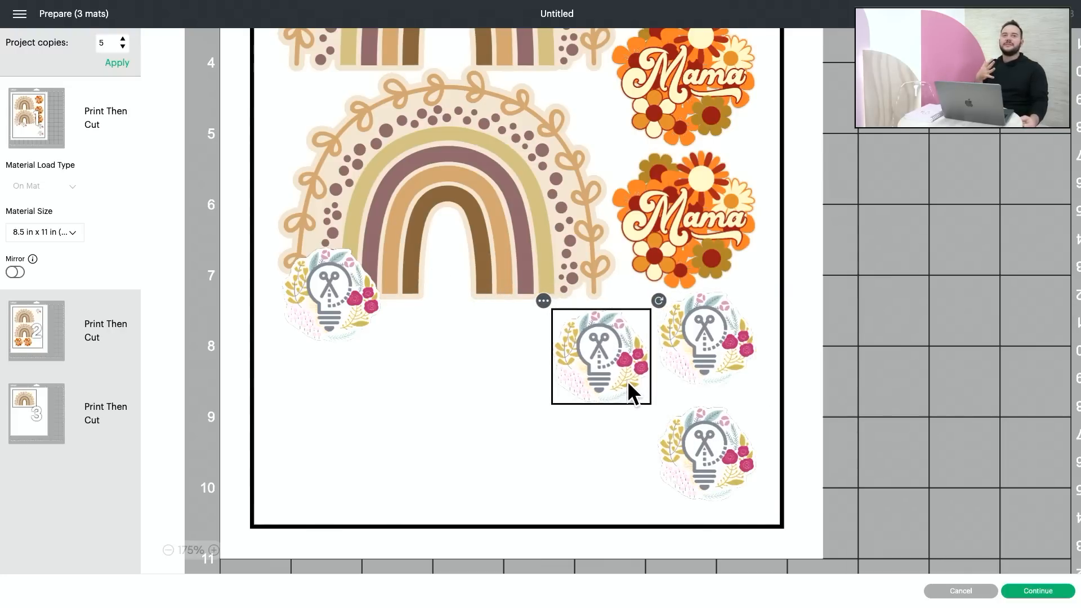
{"action": "left_click", "coordinate": [717, 354]}
{"action": "left_click_drag", "start_coordinate": [344, 333], "coordinate": [583, 498]}
{"action": "left_click", "coordinate": [575, 347]}
{"action": "left_click", "coordinate": [457, 454]}
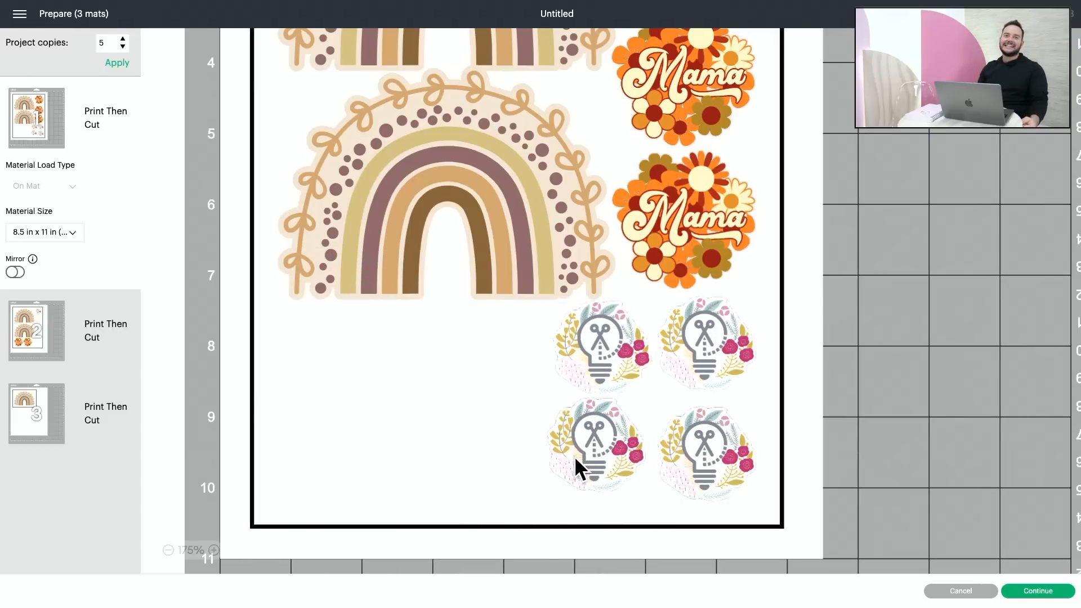
{"action": "left_click_drag", "start_coordinate": [575, 456], "coordinate": [573, 497]}
{"action": "scroll", "coordinate": [391, 467], "scroll_direction": "down", "scroll_amount": 5}
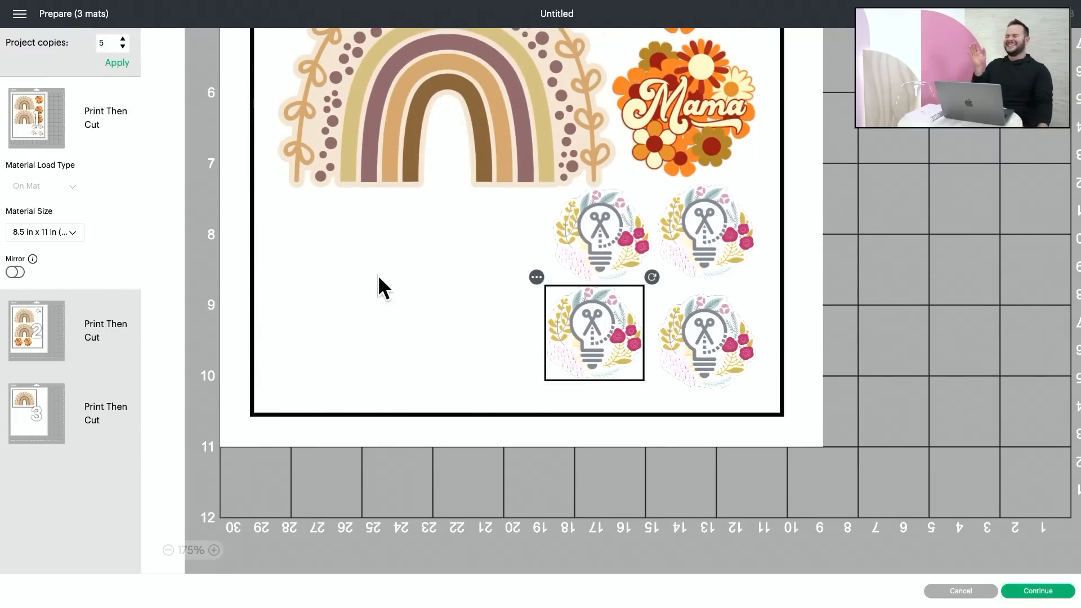
Step: Move the floral logo from mat 2 to mat 1
{"action": "left_click", "coordinate": [19, 330]}
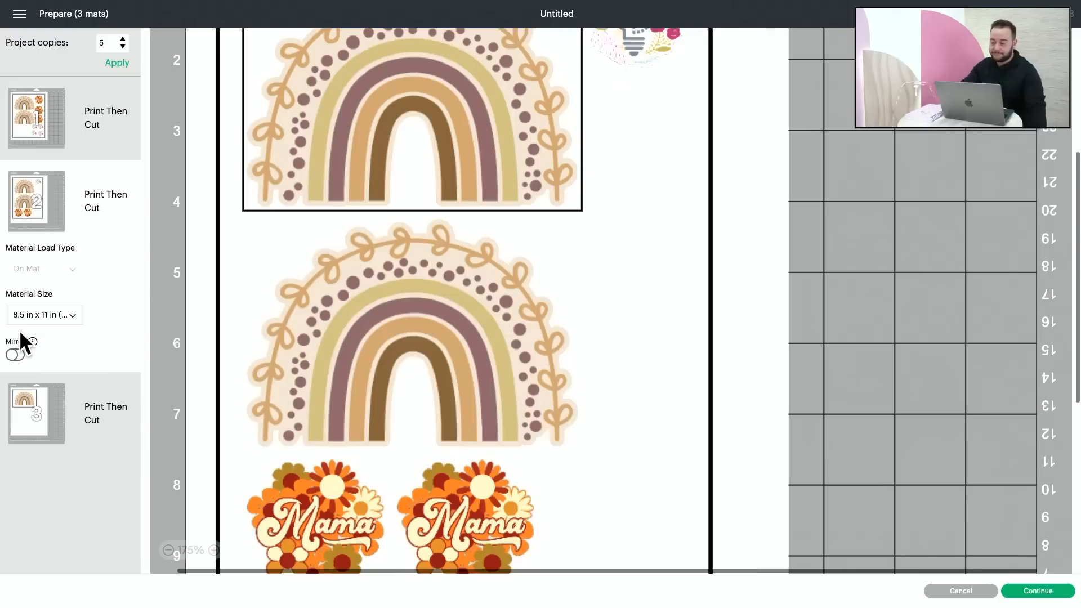
{"action": "left_click", "coordinate": [168, 550]}
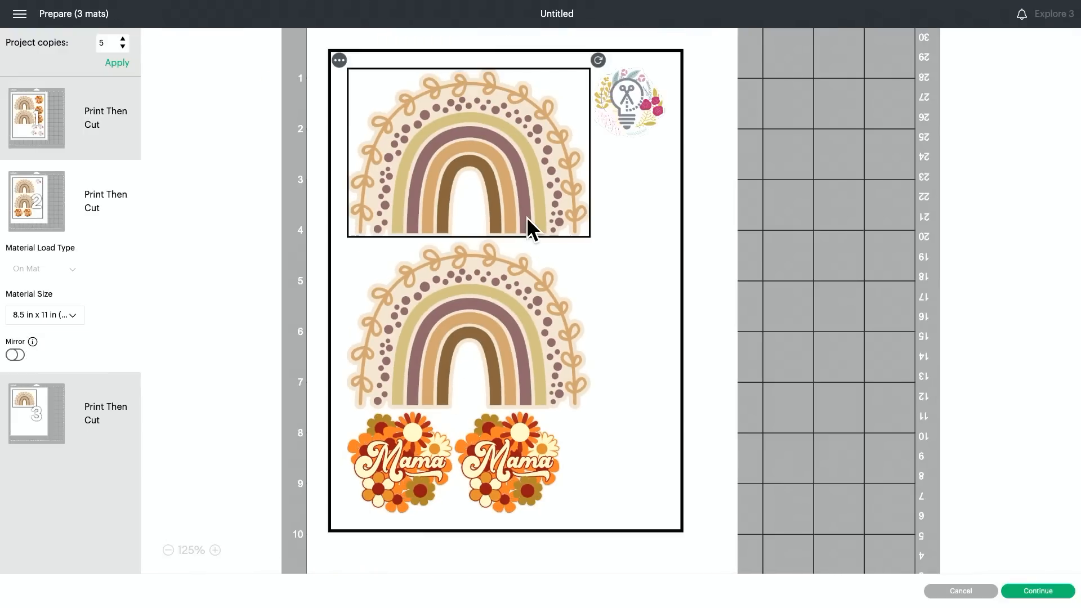
{"action": "left_click", "coordinate": [629, 113]}
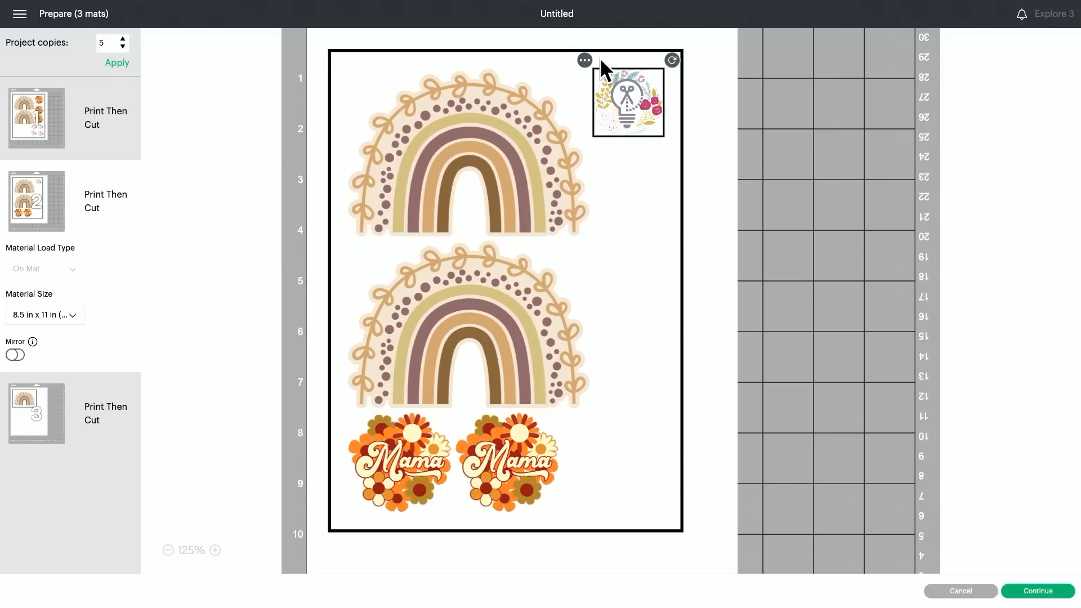
{"action": "left_click", "coordinate": [585, 61]}
{"action": "left_click", "coordinate": [598, 85]}
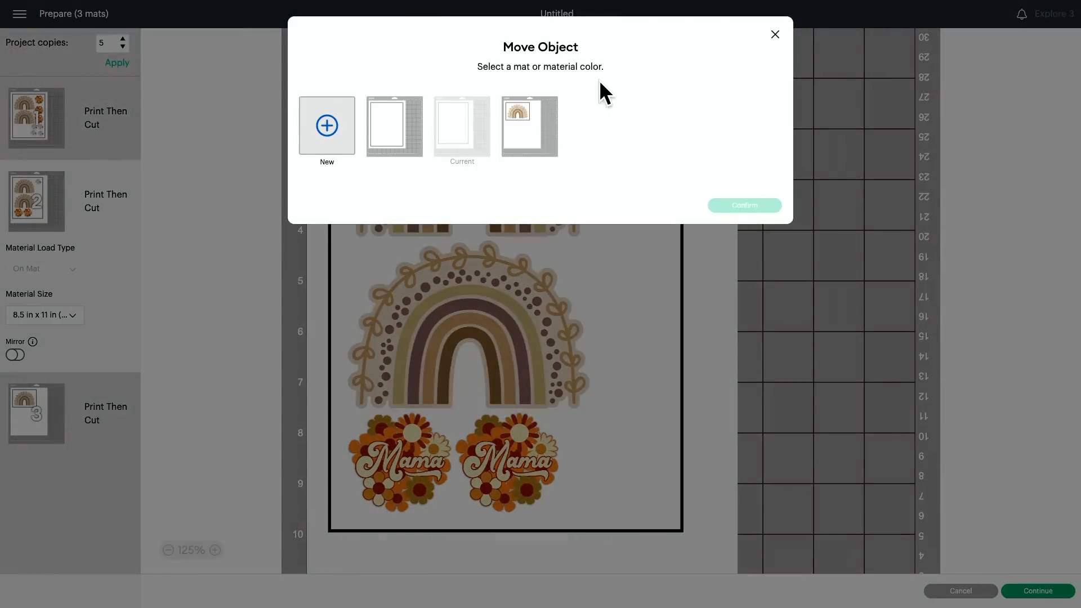
{"action": "left_click", "coordinate": [386, 143]}
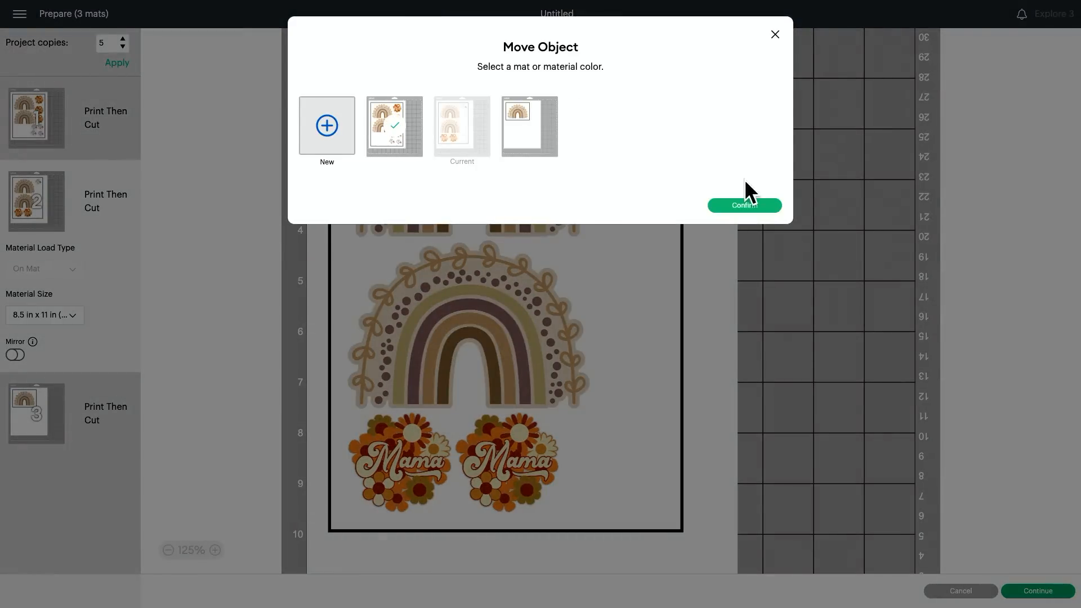
{"action": "left_click", "coordinate": [765, 206]}
{"action": "scroll", "coordinate": [248, 329], "scroll_direction": "up", "scroll_amount": 5}
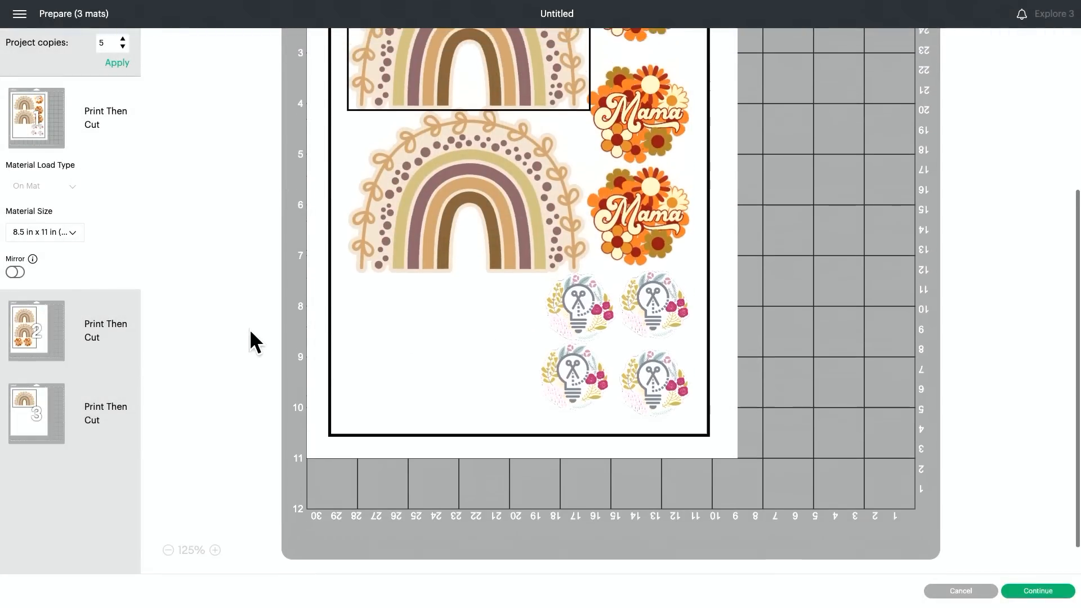
{"action": "scroll", "coordinate": [249, 329], "scroll_direction": "down", "scroll_amount": 1}
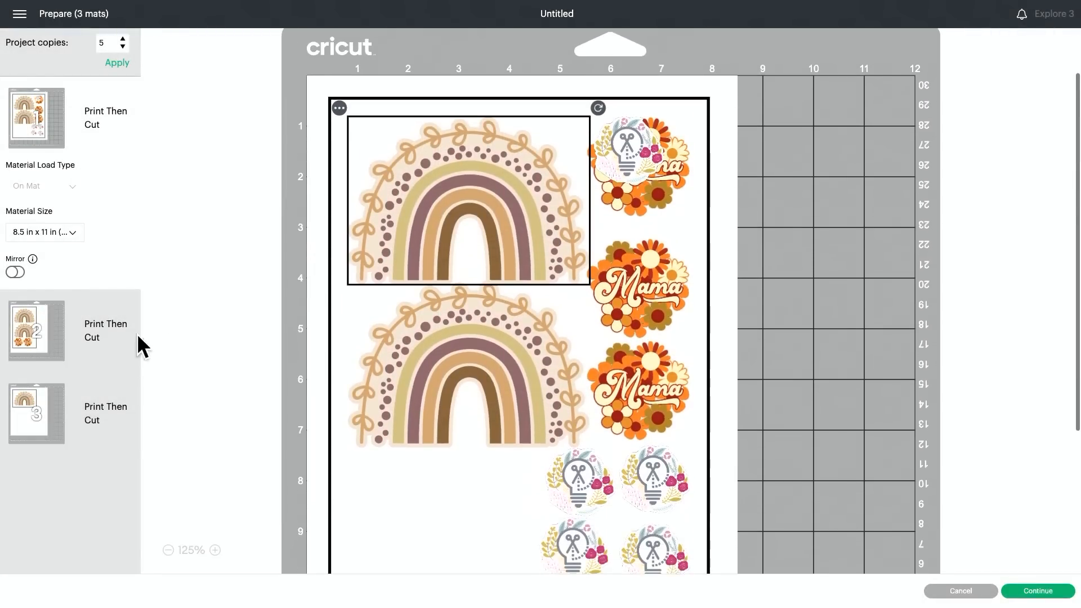
Step: Move the left Mama sticker from mat 2 to mat 1
{"action": "left_click", "coordinate": [70, 340]}
{"action": "left_click", "coordinate": [424, 451]}
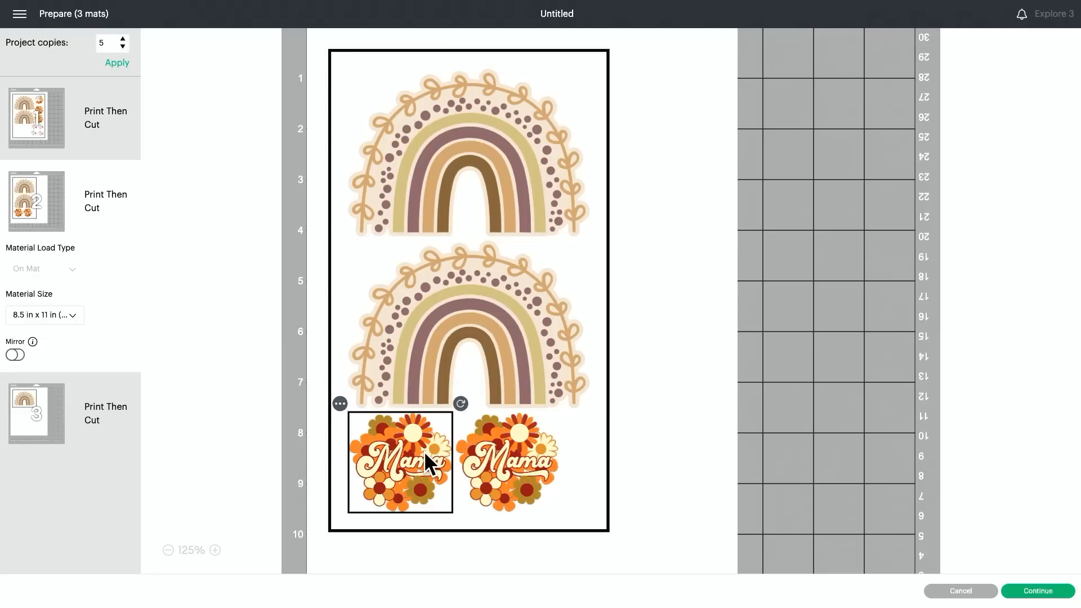
{"action": "left_click", "coordinate": [340, 402]}
{"action": "left_click", "coordinate": [346, 435]}
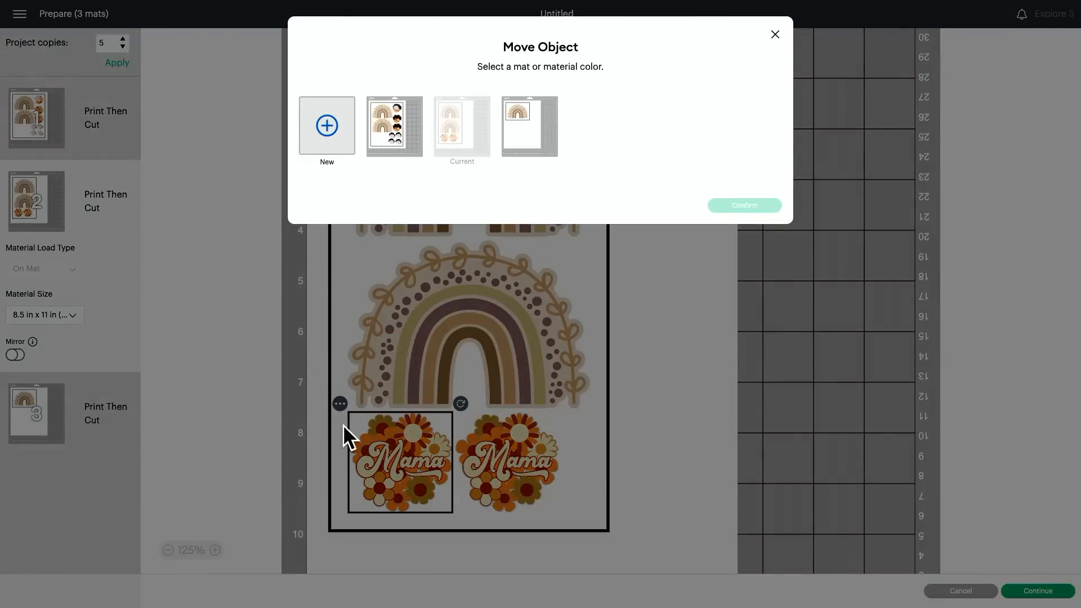
{"action": "left_click", "coordinate": [386, 141]}
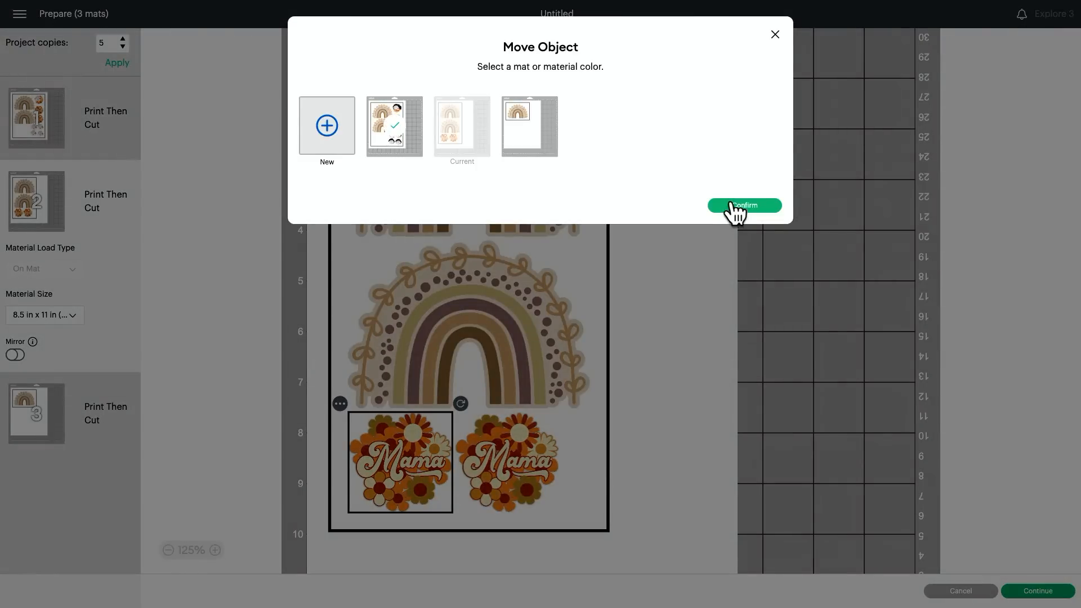
{"action": "left_click", "coordinate": [732, 205]}
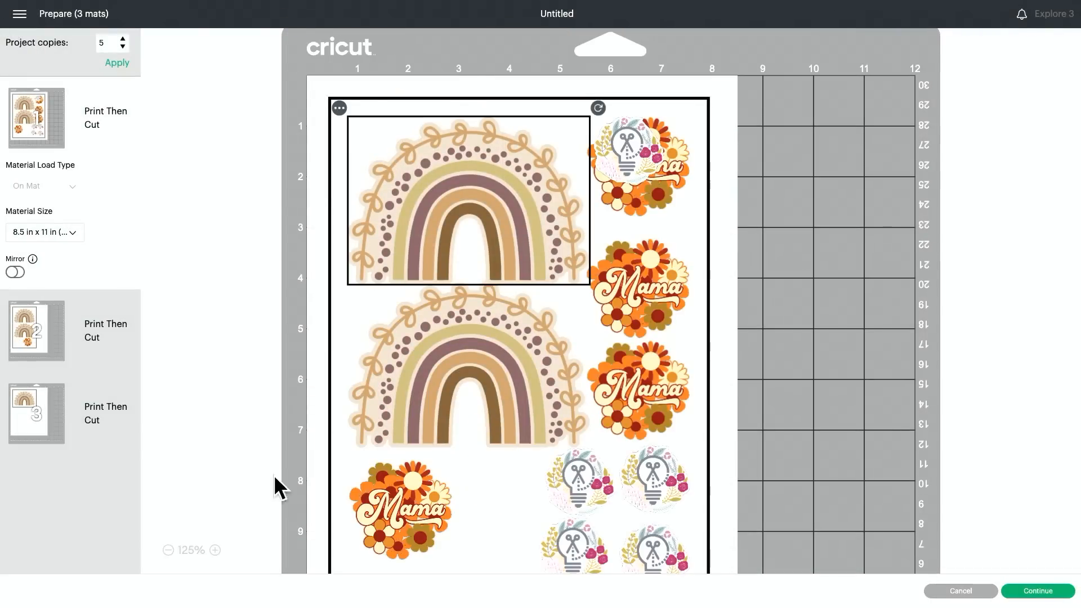
Step: Arrange the added Mama sticker and floral logo in the free space below the second rainbow, next to the block of floral logos
{"action": "left_click_drag", "start_coordinate": [419, 499], "coordinate": [418, 524]}
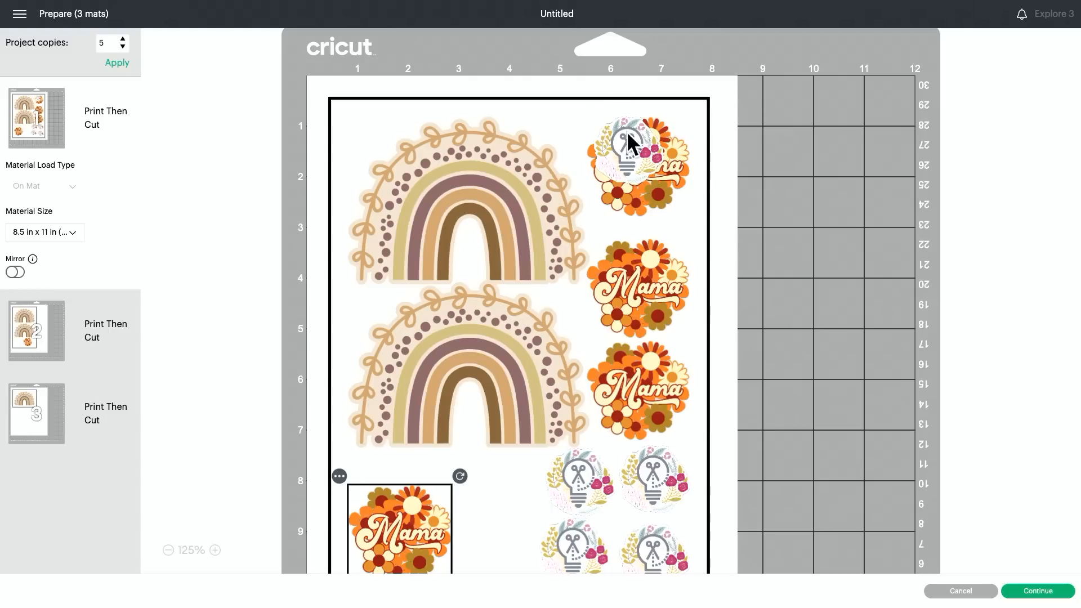
{"action": "left_click_drag", "start_coordinate": [628, 135], "coordinate": [501, 481]}
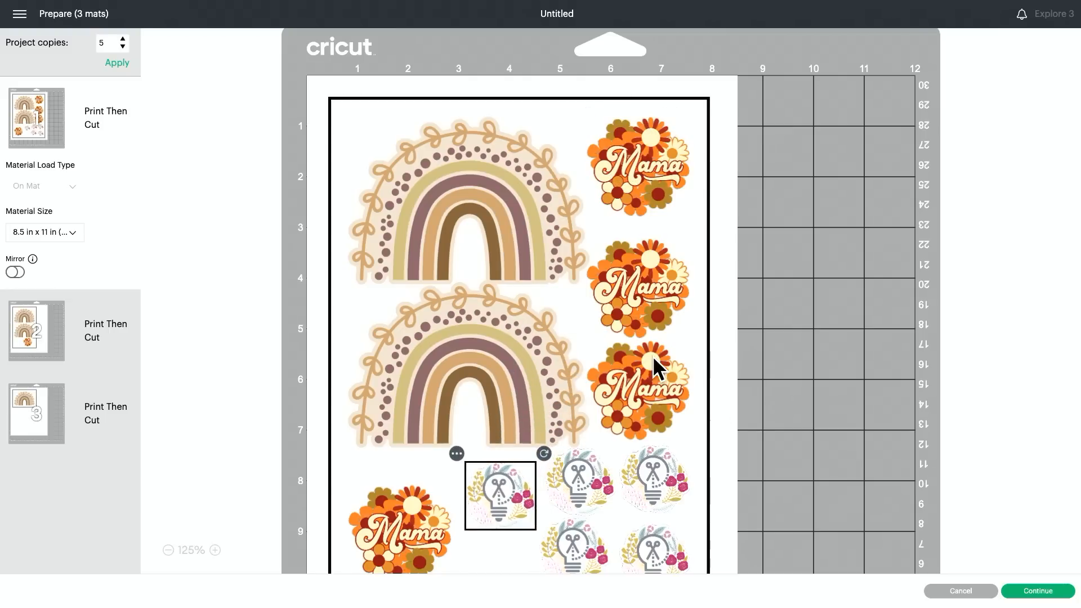
{"action": "scroll", "coordinate": [655, 366], "scroll_direction": "down", "scroll_amount": 2}
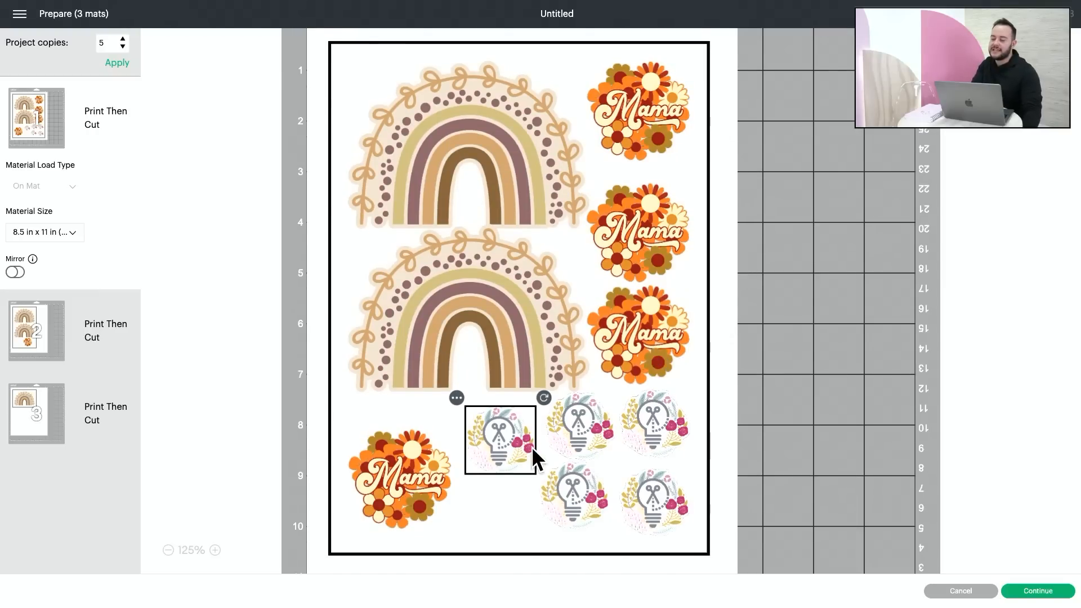
{"action": "left_click_drag", "start_coordinate": [514, 448], "coordinate": [512, 454]}
{"action": "left_click_drag", "start_coordinate": [401, 478], "coordinate": [400, 459]}
{"action": "left_click", "coordinate": [495, 441]}
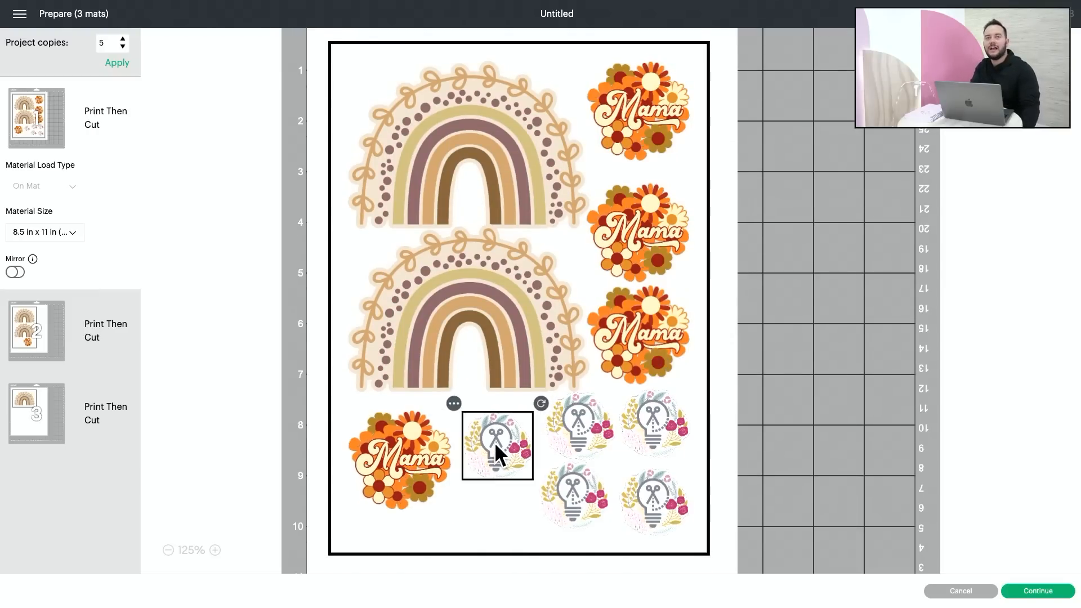
{"action": "left_click_drag", "start_coordinate": [495, 445], "coordinate": [497, 437]}
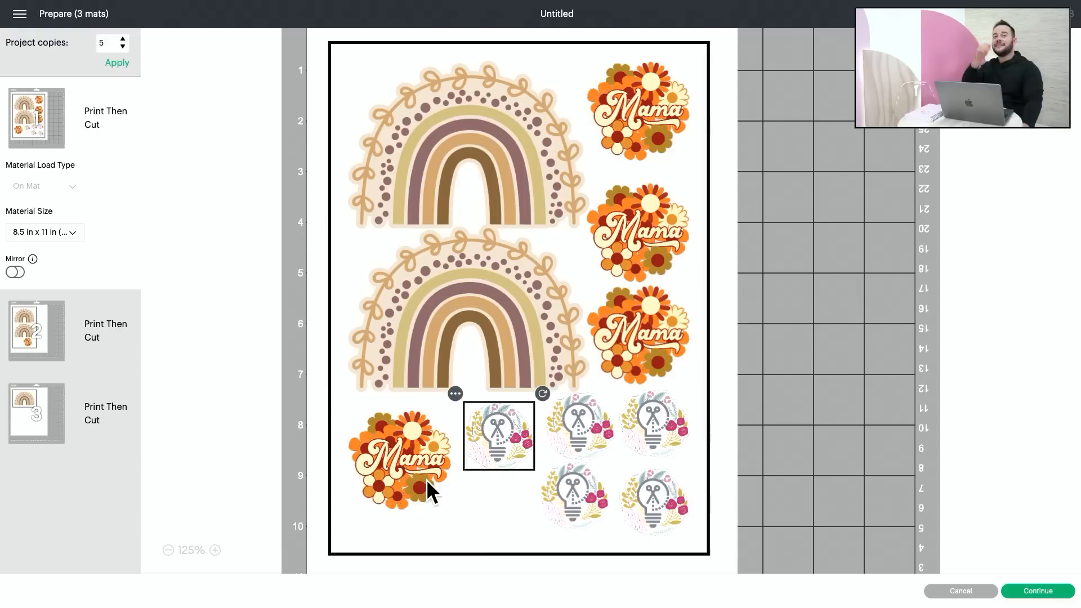
Step: Lower the fourth Mama sticker slightly and spread the neighbouring floral logos toward it to open up their spacing
{"action": "left_click_drag", "start_coordinate": [395, 480], "coordinate": [396, 494]}
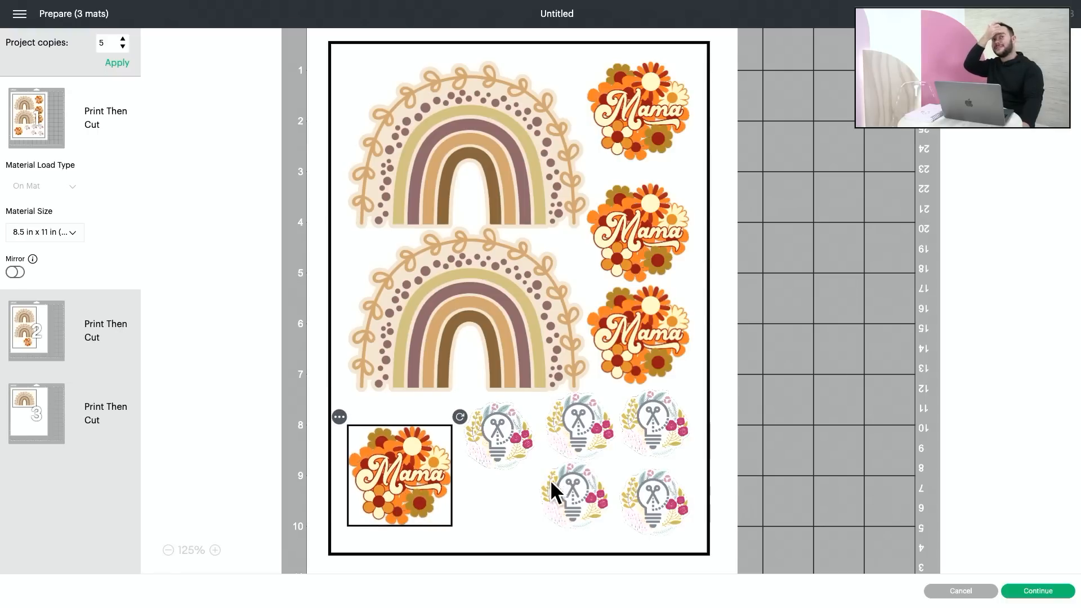
{"action": "left_click", "coordinate": [563, 517]}
{"action": "left_click_drag", "start_coordinate": [567, 502], "coordinate": [538, 520]}
{"action": "left_click_drag", "start_coordinate": [497, 439], "coordinate": [488, 440]}
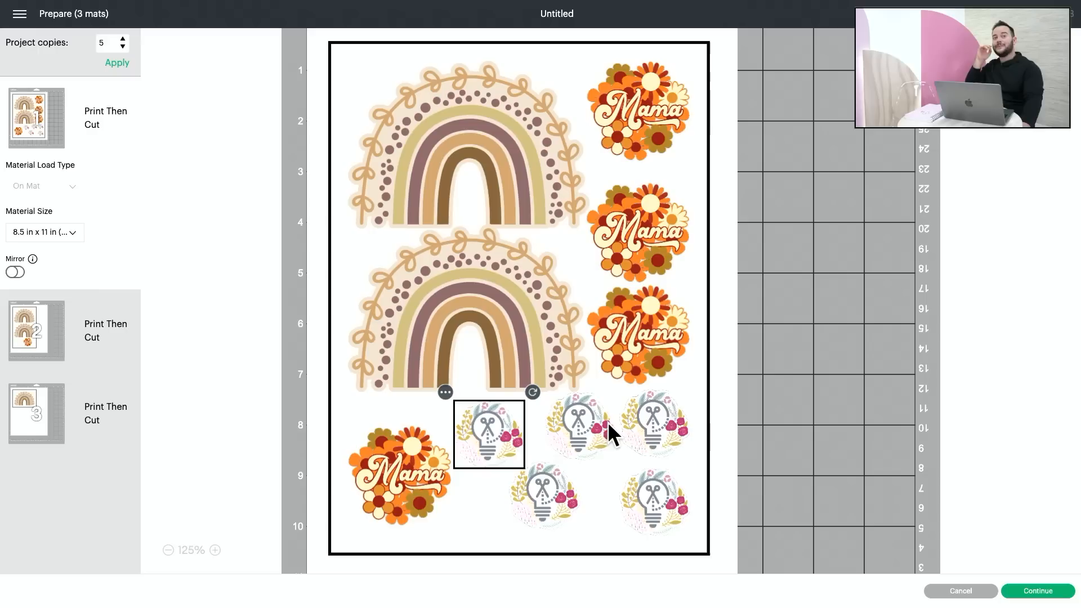
{"action": "left_click", "coordinate": [593, 431]}
{"action": "left_click", "coordinate": [651, 421]}
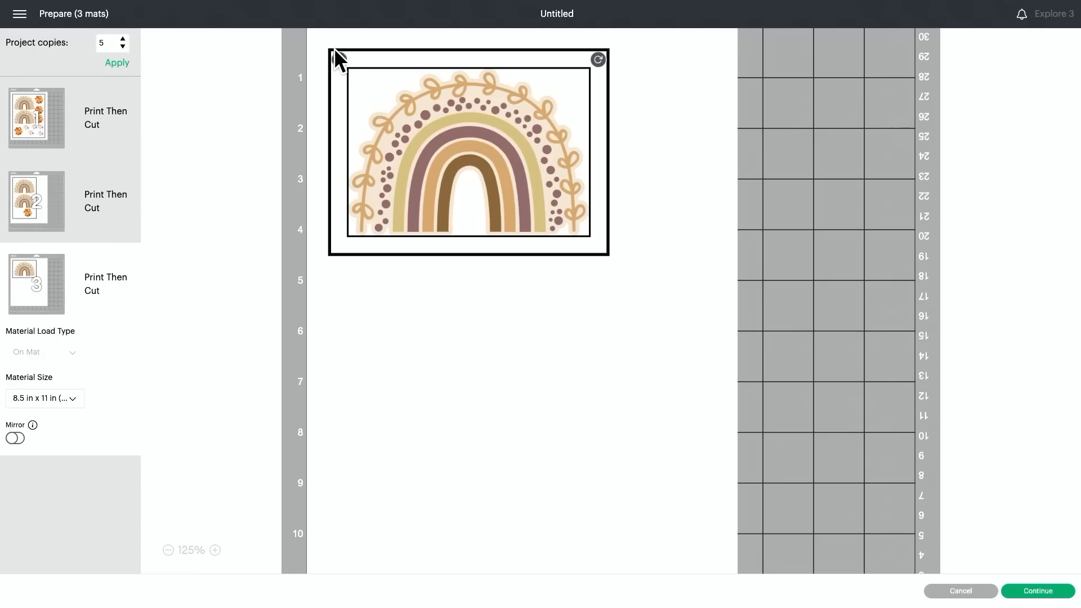
Step: Move the rainbow from mat 3 to mat 2
{"action": "left_click", "coordinate": [338, 59]}
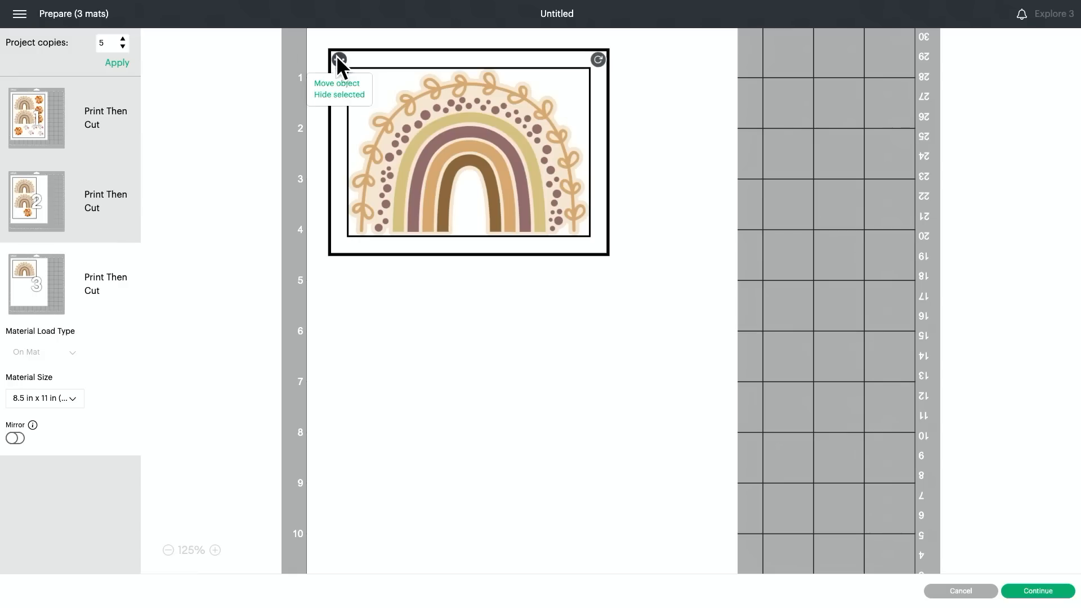
{"action": "left_click", "coordinate": [331, 82]}
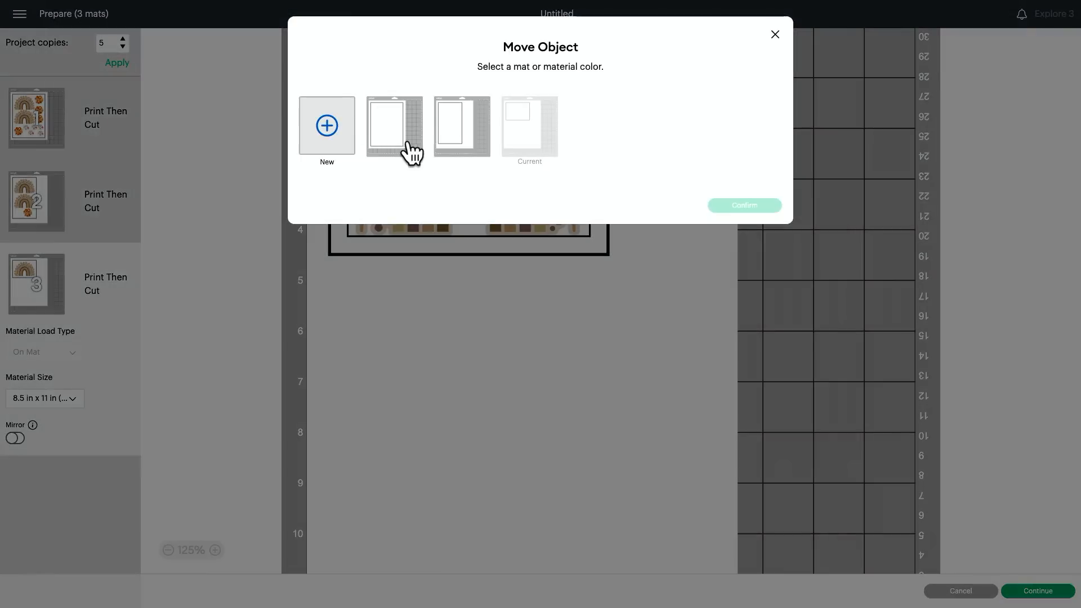
{"action": "left_click", "coordinate": [457, 143]}
{"action": "left_click", "coordinate": [743, 206]}
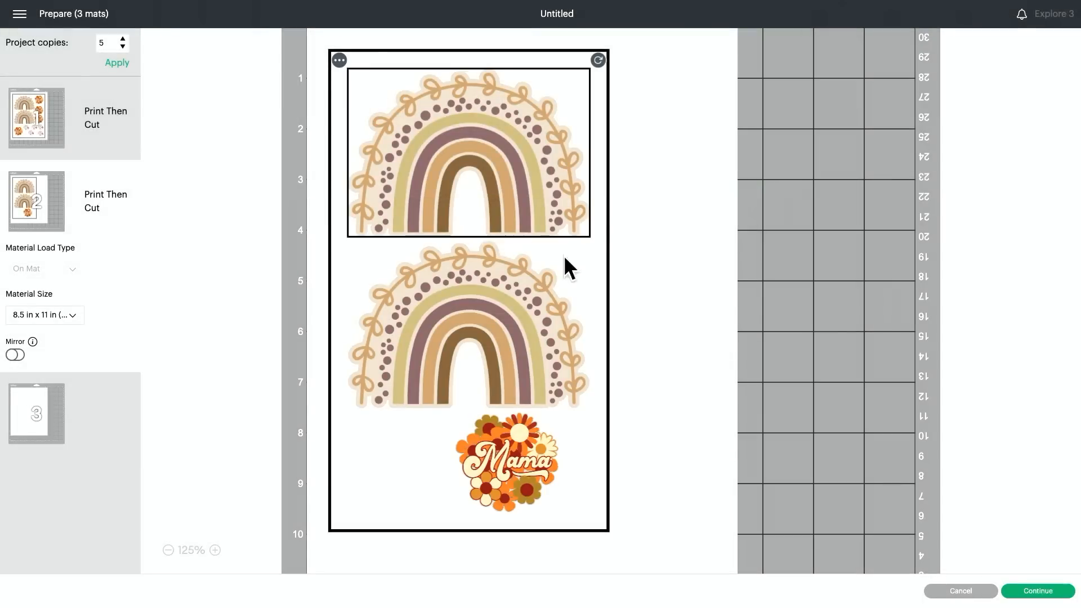
Step: Turn the added rainbow about 90° clockwise along the mat's right side and tilt the upper rainbow counterclockwise
{"action": "left_click_drag", "start_coordinate": [567, 268], "coordinate": [620, 308]}
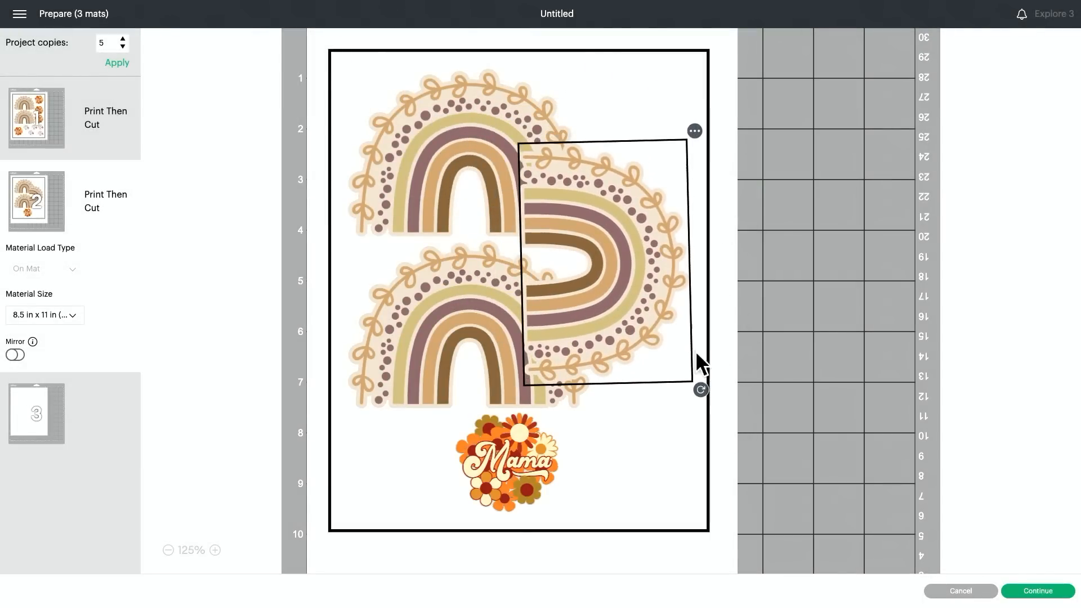
{"action": "left_click_drag", "start_coordinate": [702, 388], "coordinate": [696, 394]}
{"action": "left_click_drag", "start_coordinate": [595, 265], "coordinate": [655, 298]}
{"action": "left_click", "coordinate": [474, 111]}
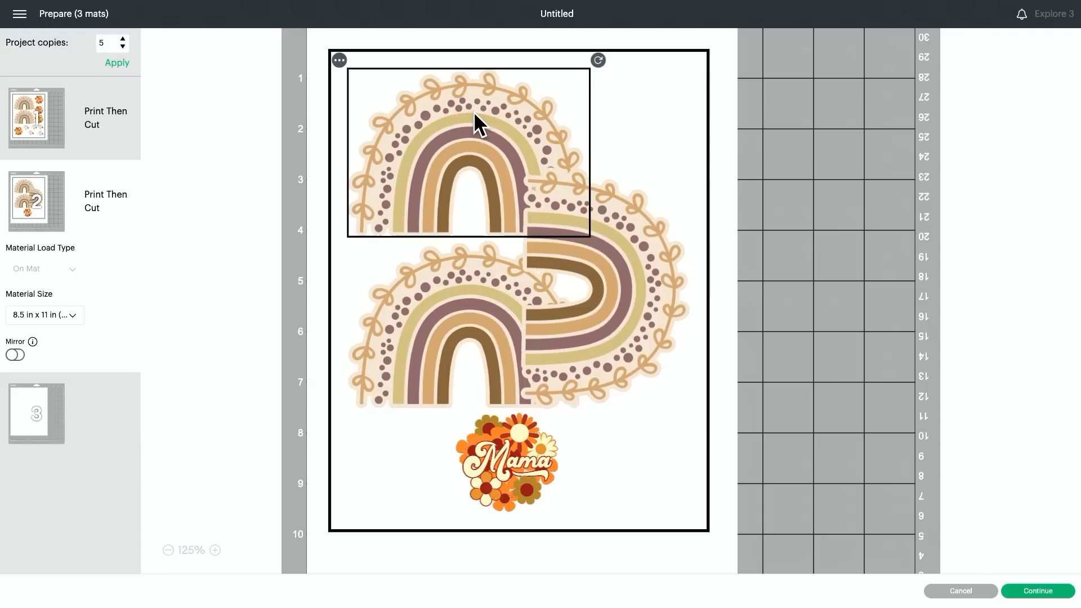
{"action": "left_click_drag", "start_coordinate": [596, 61], "coordinate": [426, 44]}
Step: Move the Mama sticker to the mat's upper right corner and shift the upright and sideways rainbows lower
{"action": "left_click_drag", "start_coordinate": [505, 435], "coordinate": [637, 90]}
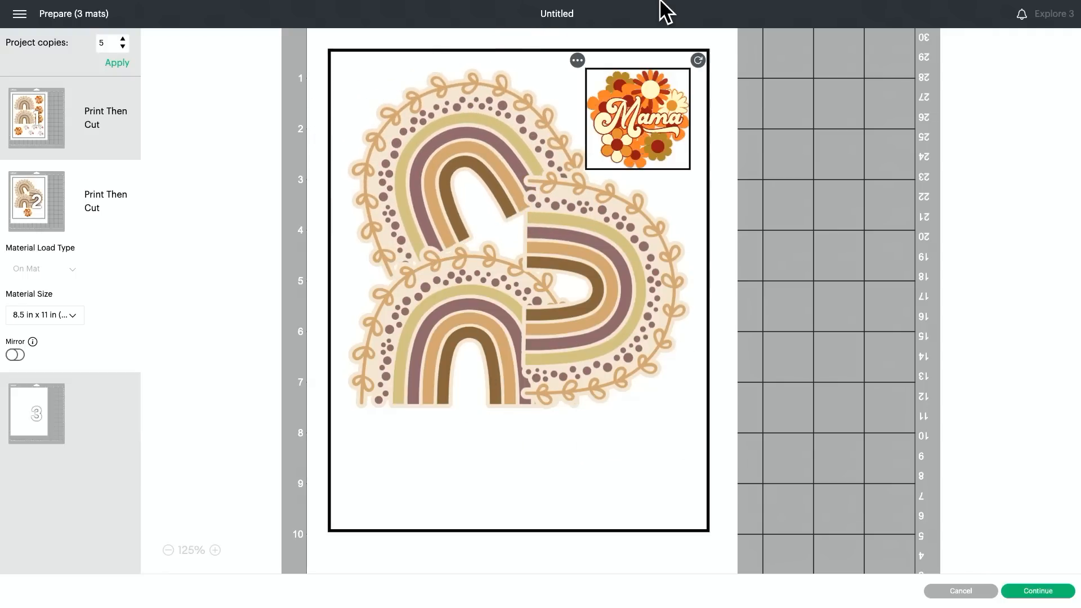
{"action": "left_click_drag", "start_coordinate": [415, 406], "coordinate": [415, 530]}
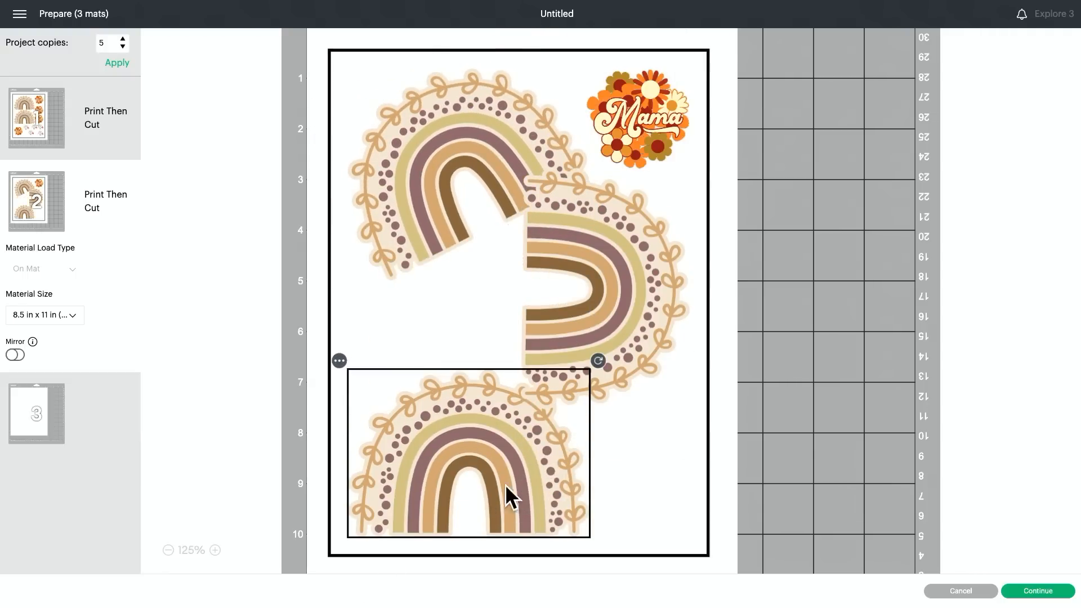
{"action": "left_click_drag", "start_coordinate": [617, 281], "coordinate": [699, 298]}
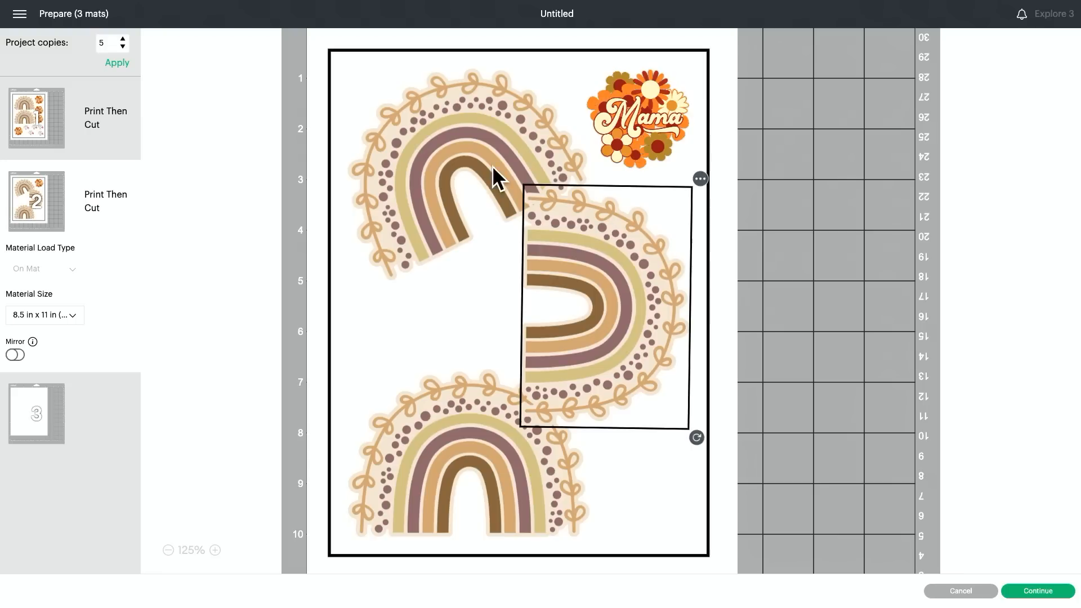
Step: Turn the tilted upper rainbow upside down and align it along the top of mat 2, beside the Mama sticker
{"action": "left_click", "coordinate": [477, 136]}
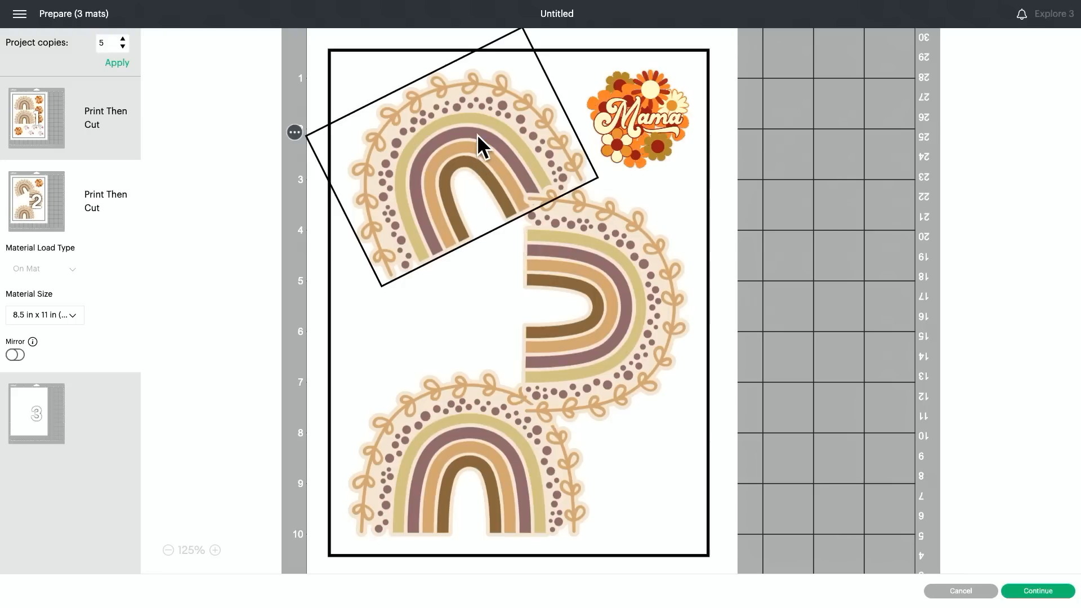
{"action": "left_click", "coordinate": [294, 133]}
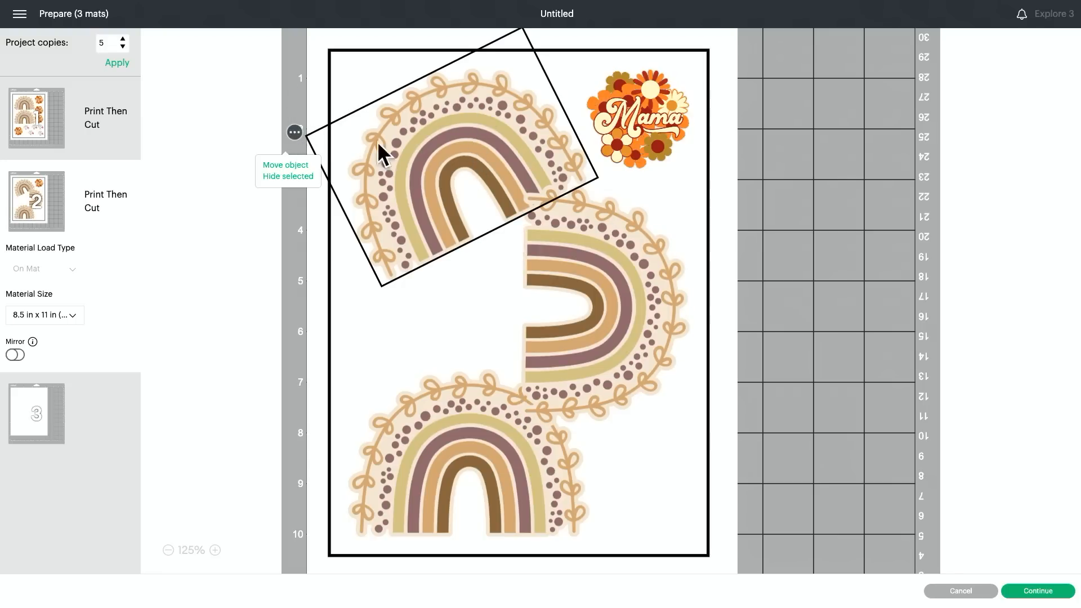
{"action": "left_click_drag", "start_coordinate": [452, 153], "coordinate": [449, 202]}
{"action": "left_click", "coordinate": [522, 77]}
{"action": "left_click", "coordinate": [467, 151]}
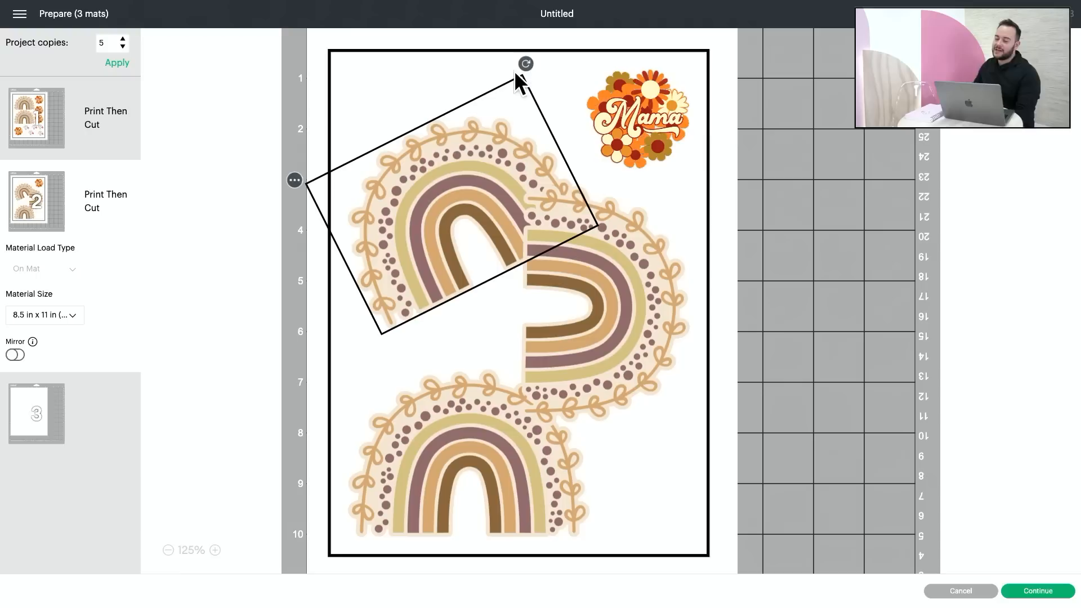
{"action": "left_click_drag", "start_coordinate": [516, 73], "coordinate": [396, 285]}
{"action": "left_click_drag", "start_coordinate": [388, 161], "coordinate": [405, 113]}
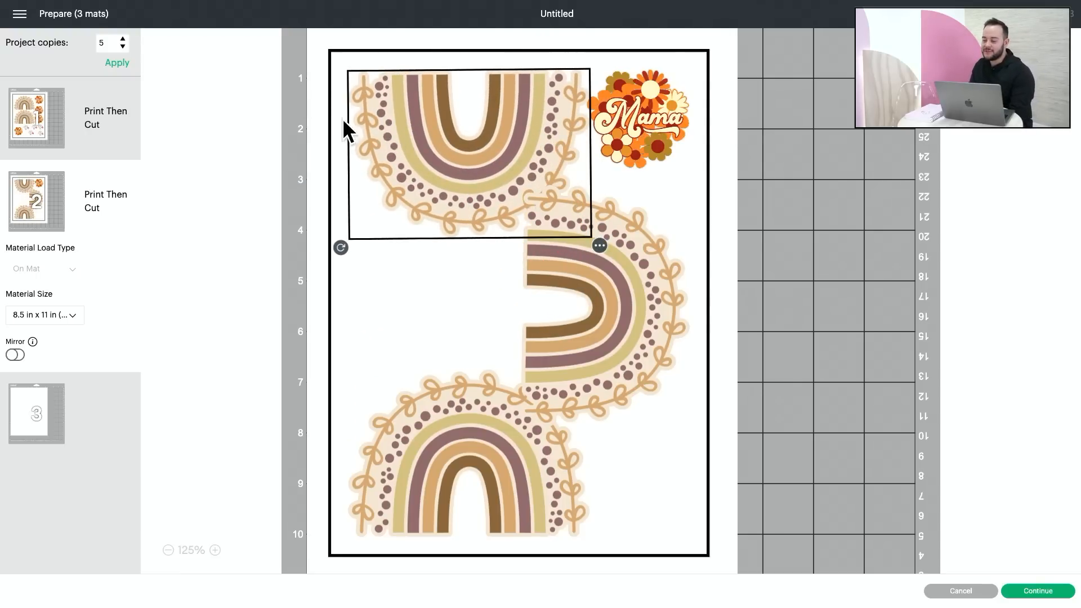
Step: Shift the sideways rainbow lower and toward the mat's right edge, and tilt it slightly clockwise
{"action": "left_click_drag", "start_coordinate": [637, 304], "coordinate": [676, 322]}
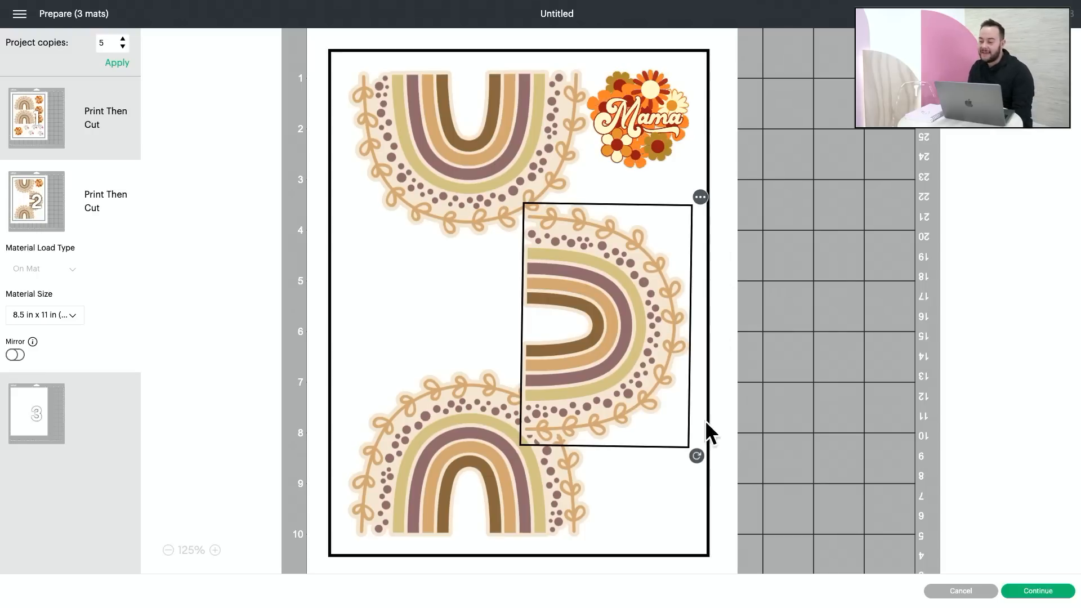
{"action": "left_click_drag", "start_coordinate": [700, 453], "coordinate": [691, 458]}
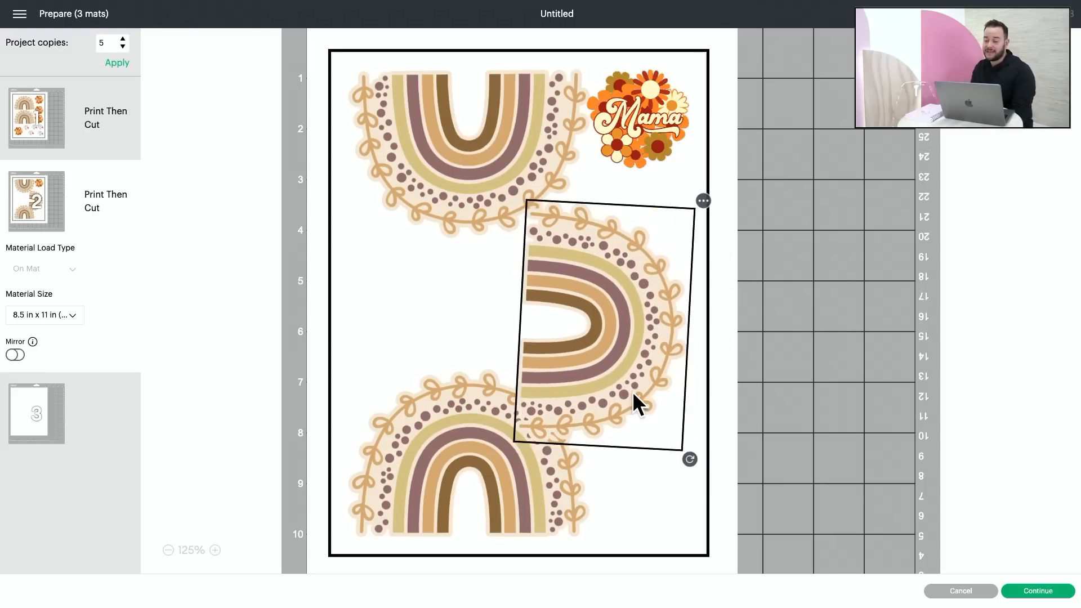
{"action": "left_click_drag", "start_coordinate": [632, 391], "coordinate": [636, 396]}
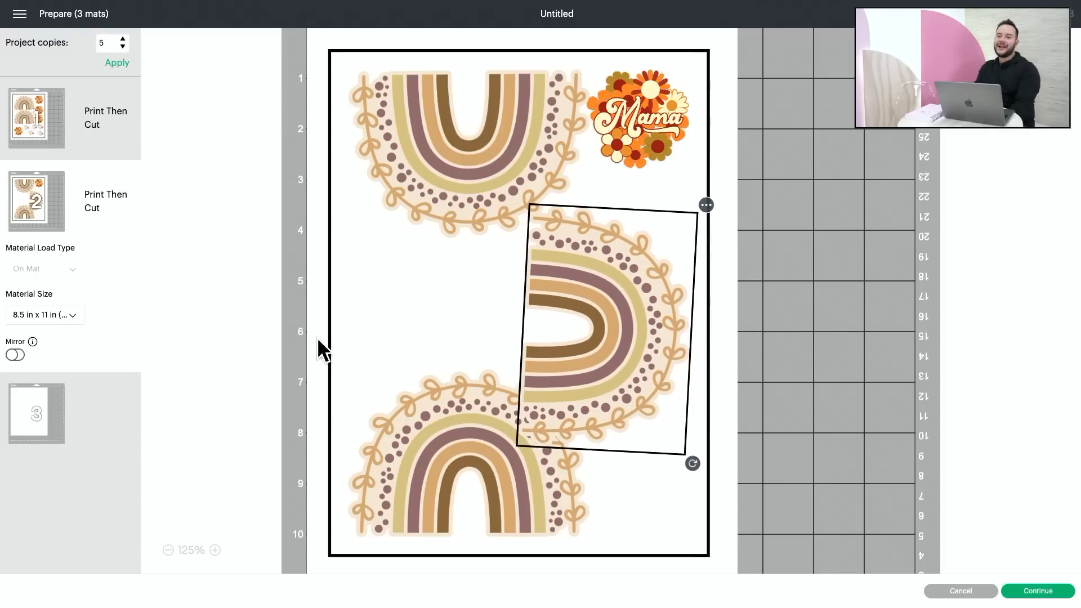
Step: Enable Use System Dialog for the first mat's print and select the Canon TS9500 series printer in the system print dialog
{"action": "left_click", "coordinate": [79, 131]}
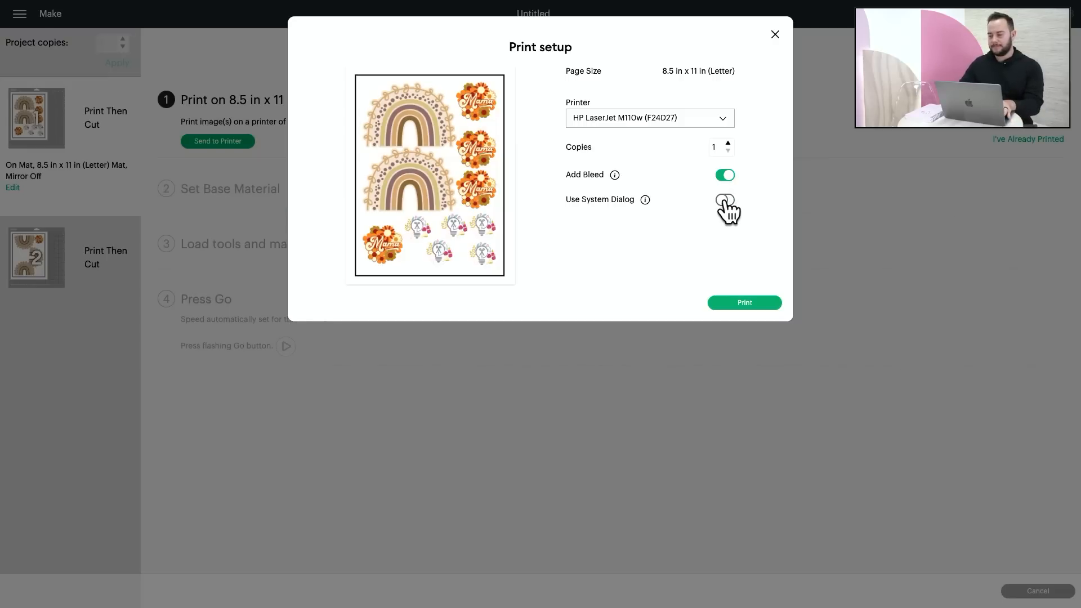
{"action": "left_click", "coordinate": [725, 200]}
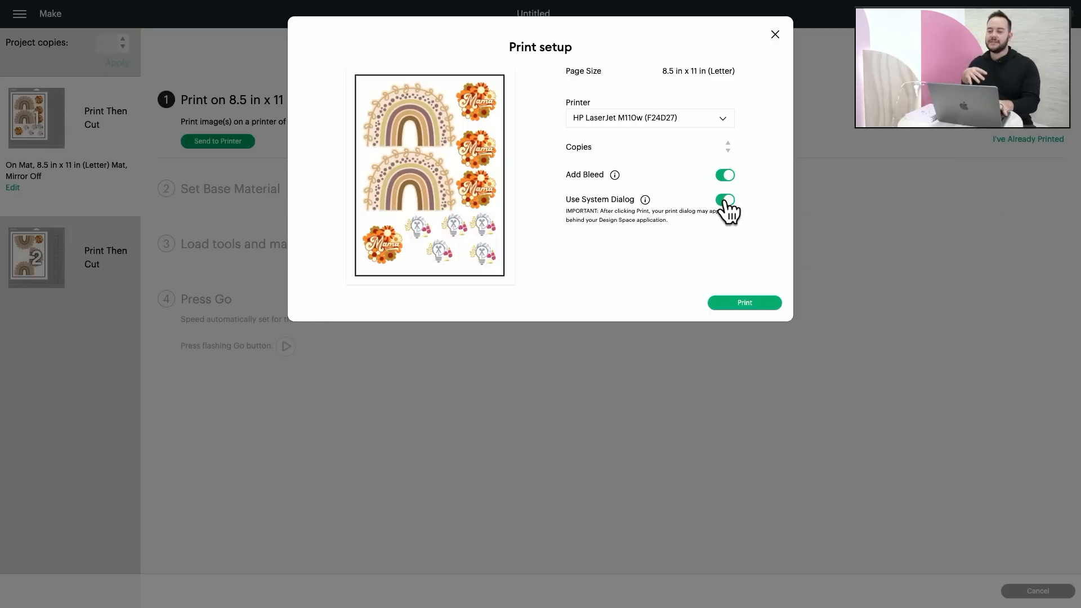
{"action": "left_click", "coordinate": [743, 305]}
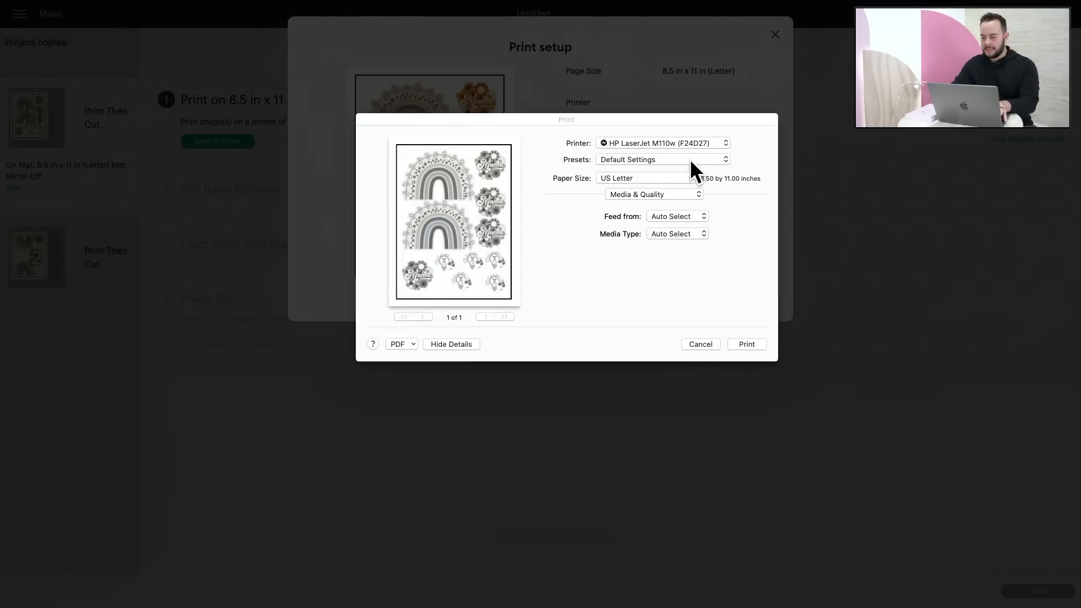
{"action": "left_click", "coordinate": [694, 144]}
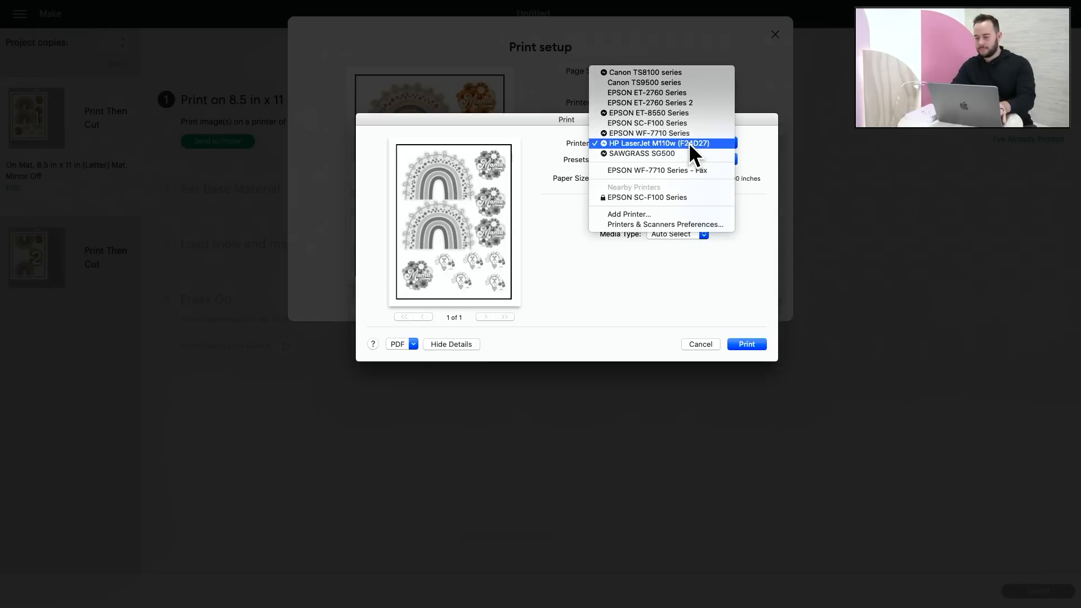
{"action": "left_click", "coordinate": [685, 84]}
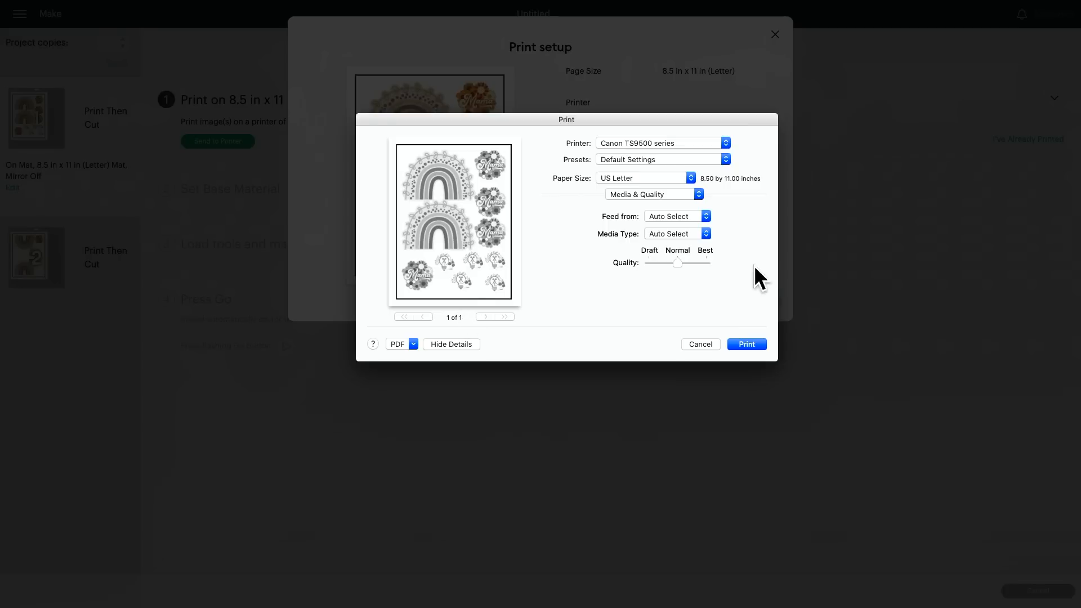
Step: Check the printer's ink supply levels and return to the Media & Quality settings
{"action": "left_click", "coordinate": [674, 192]}
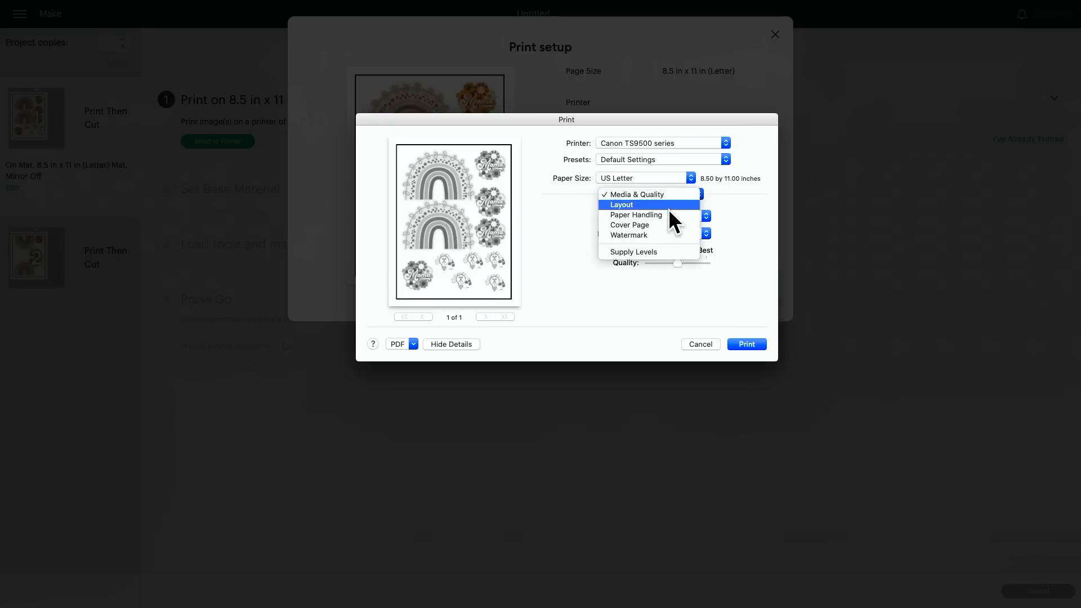
{"action": "left_click", "coordinate": [667, 252]}
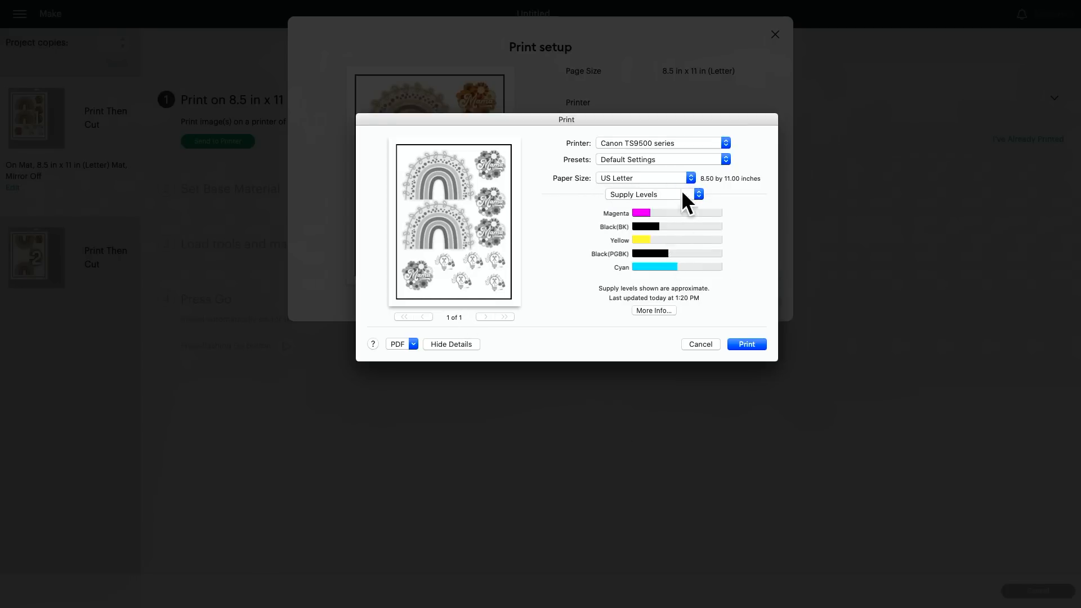
{"action": "left_click", "coordinate": [638, 194]}
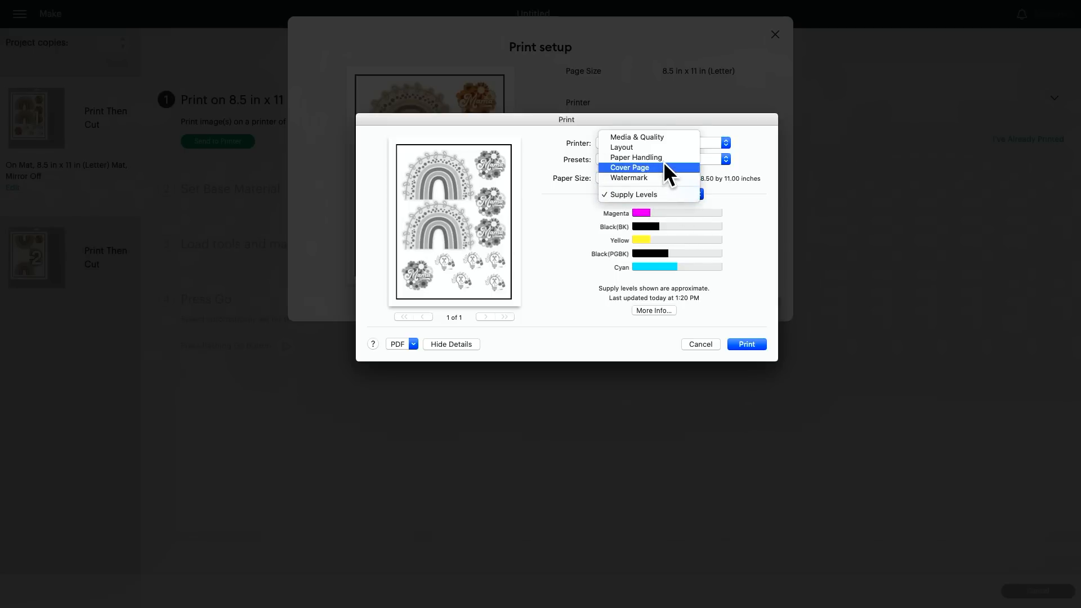
{"action": "left_click", "coordinate": [664, 141]}
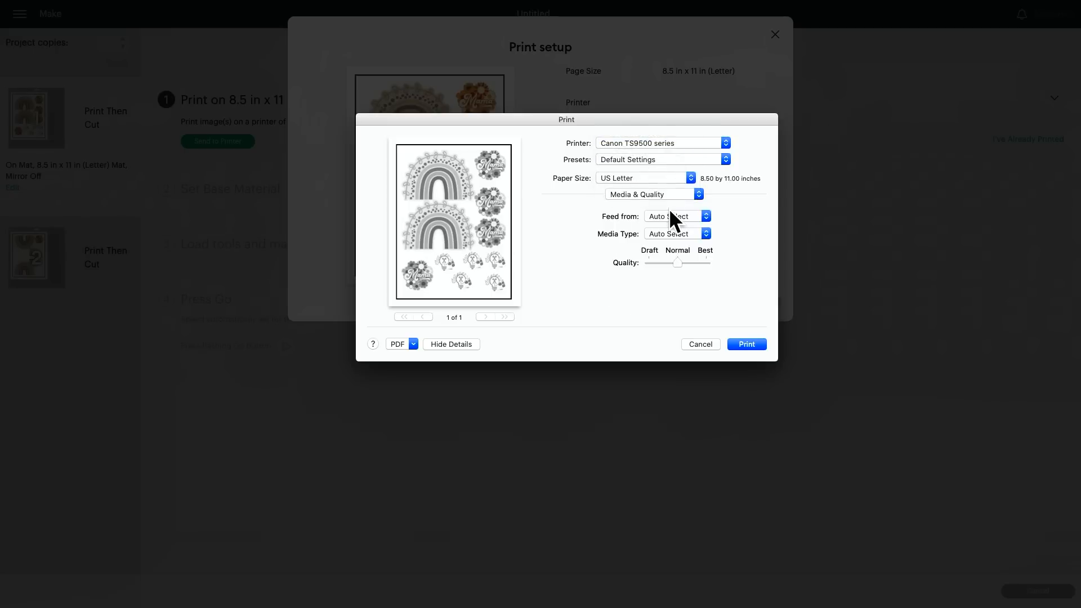
Step: Apply the Color preset and print the first sticker sheet
{"action": "left_click", "coordinate": [651, 161]}
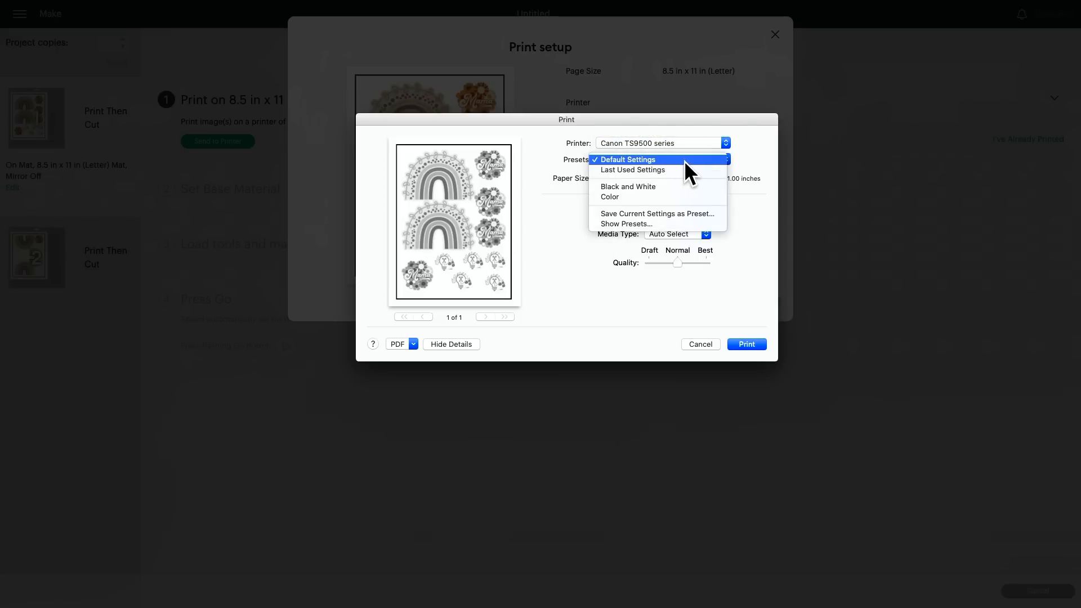
{"action": "left_click", "coordinate": [689, 195]}
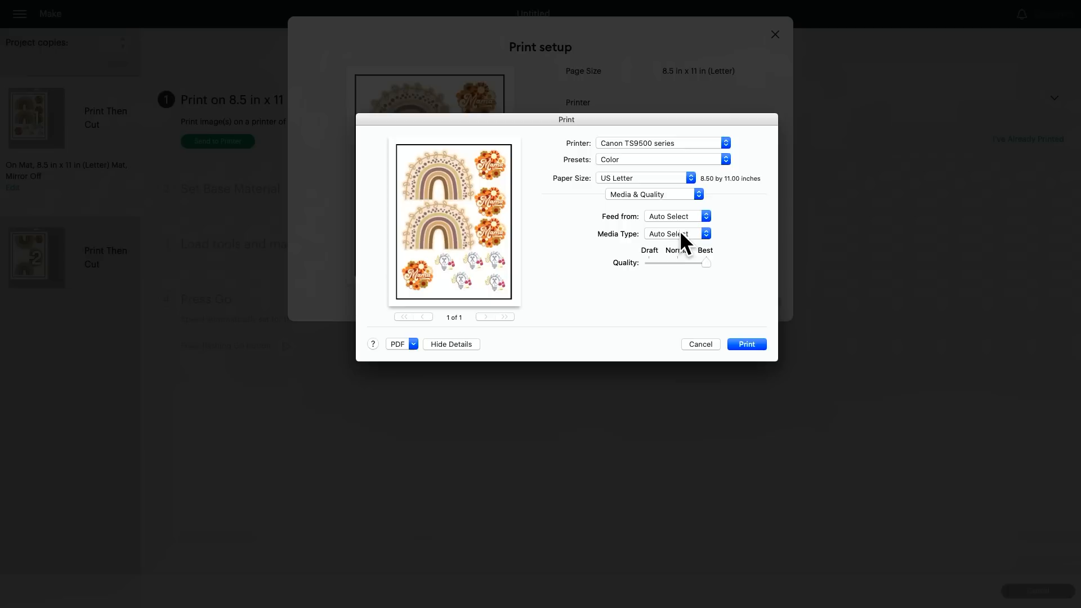
{"action": "left_click", "coordinate": [676, 216]}
{"action": "left_click", "coordinate": [686, 247]}
{"action": "left_click", "coordinate": [747, 344]}
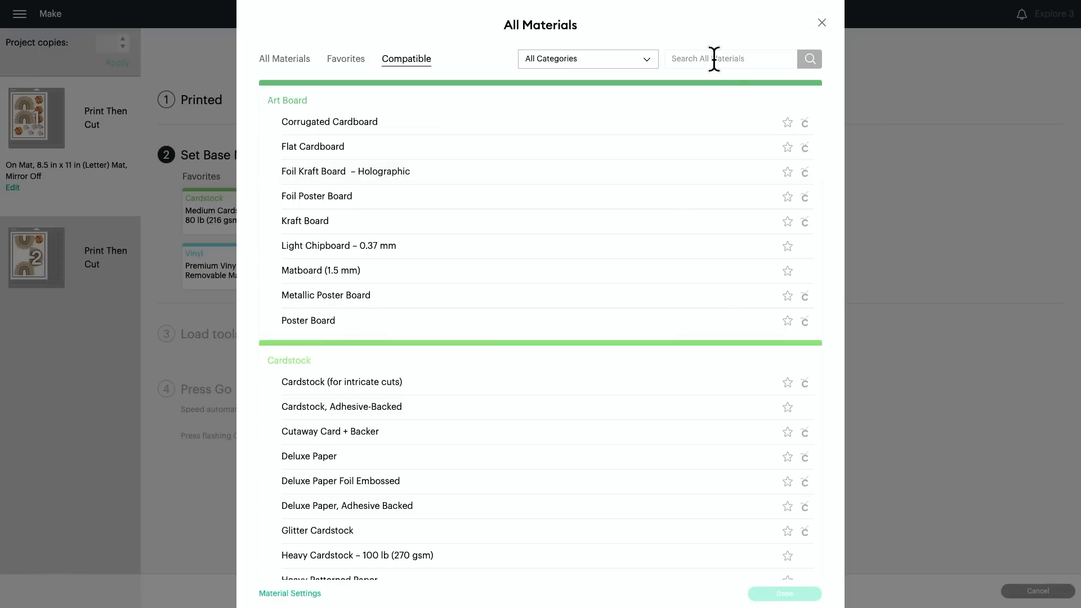
Step: Search the materials for "printable" and set the base material to Printable Sticker Paper (White)
{"action": "left_click", "coordinate": [717, 59]}
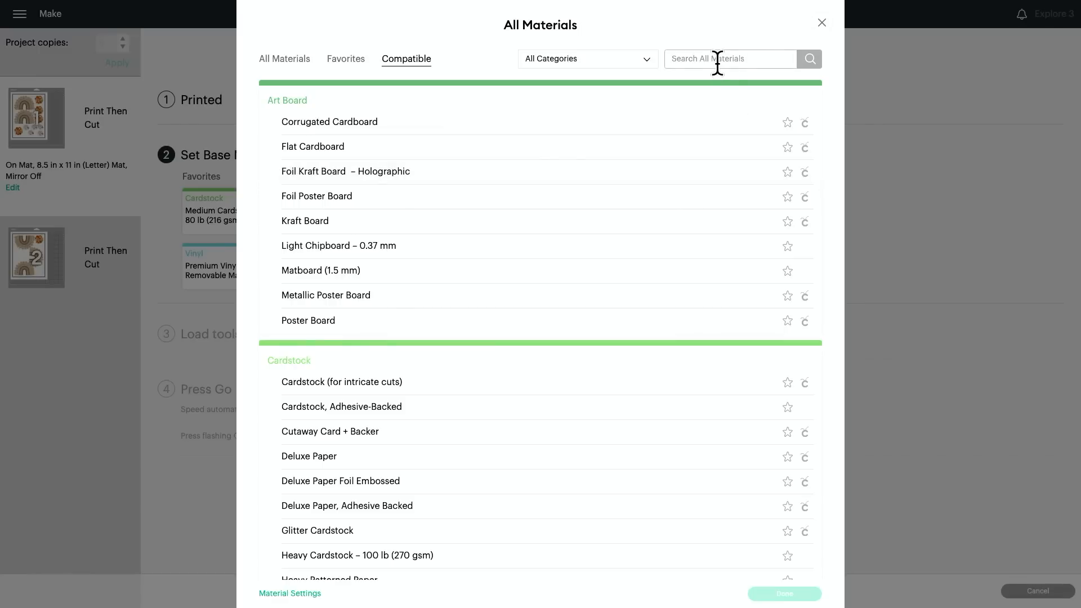
{"action": "type", "text": "printable"}
{"action": "key", "text": "Return"}
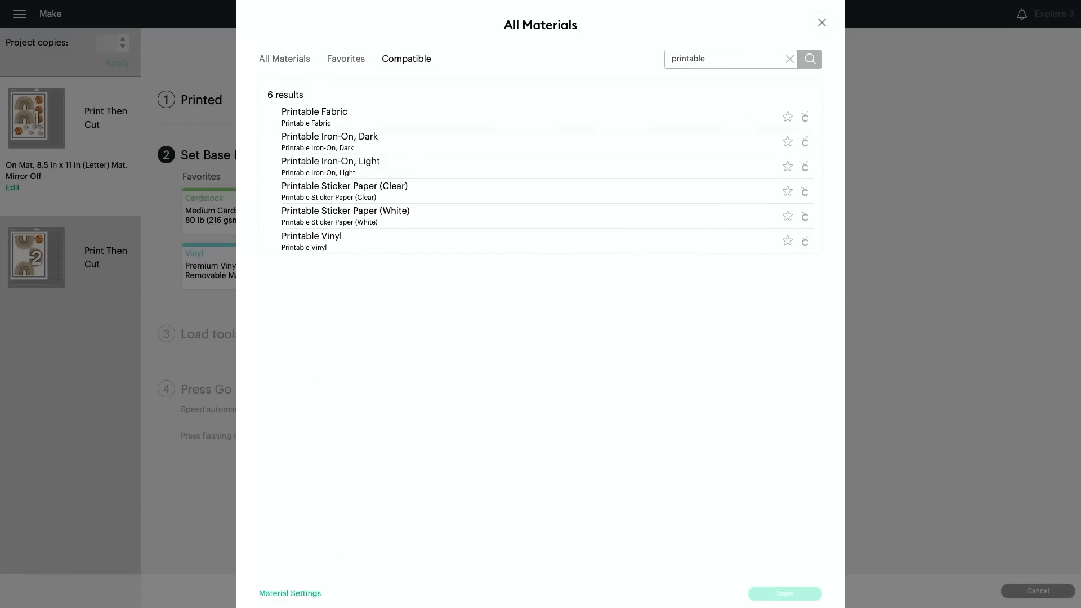
{"action": "left_click", "coordinate": [436, 217]}
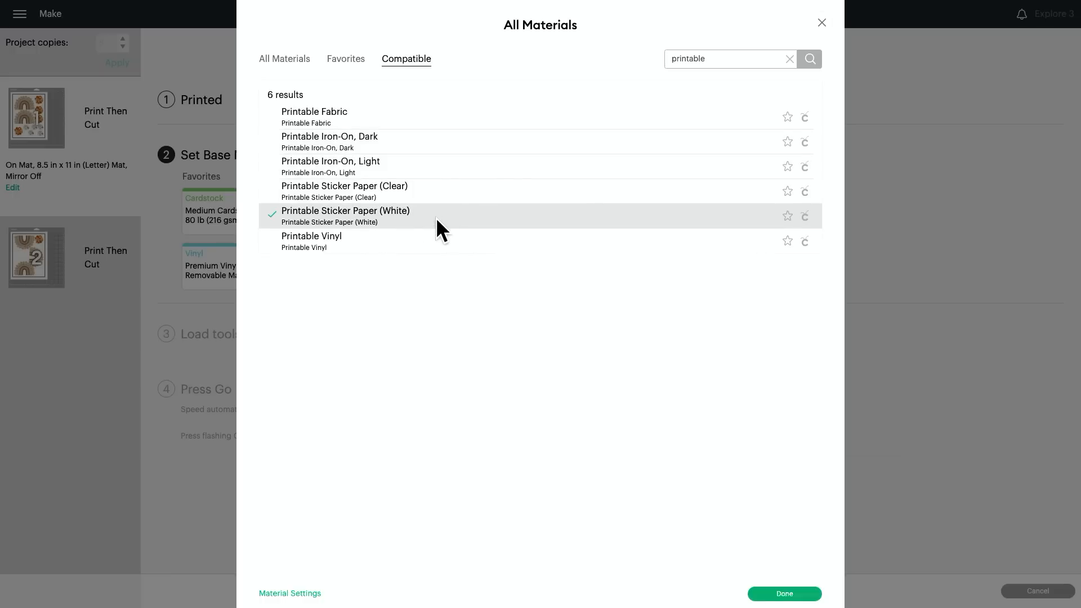
{"action": "left_click", "coordinate": [783, 595]}
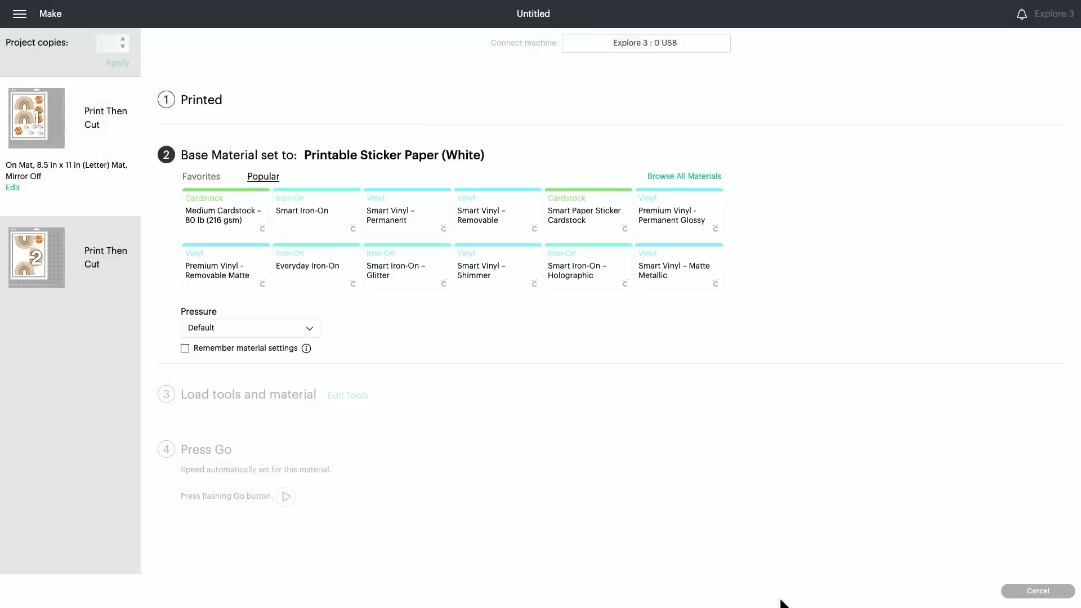